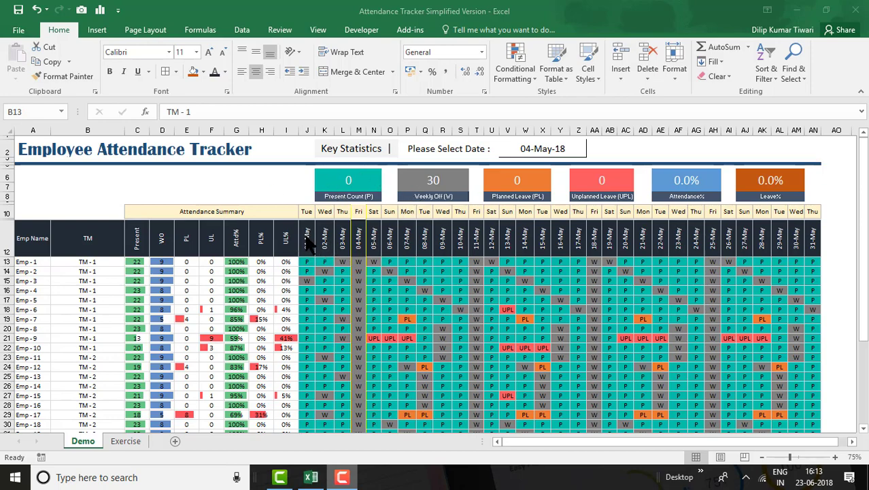
# Switch the Demo sheet's date selector to 05-May and then to 07-May
pyautogui.click(546, 149)
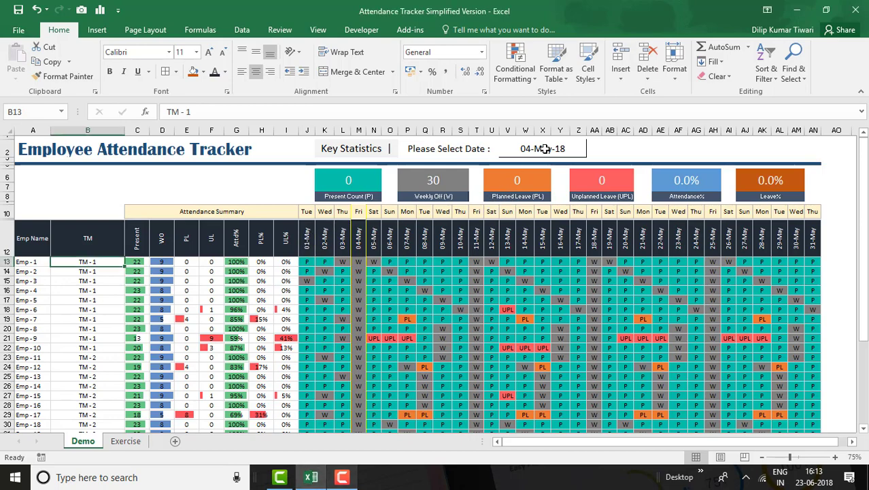
pyautogui.click(546, 148)
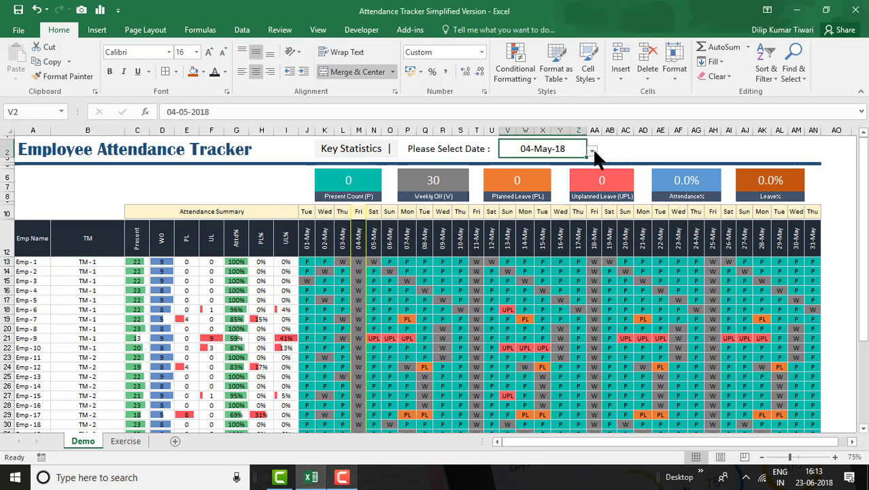
pyautogui.click(592, 149)
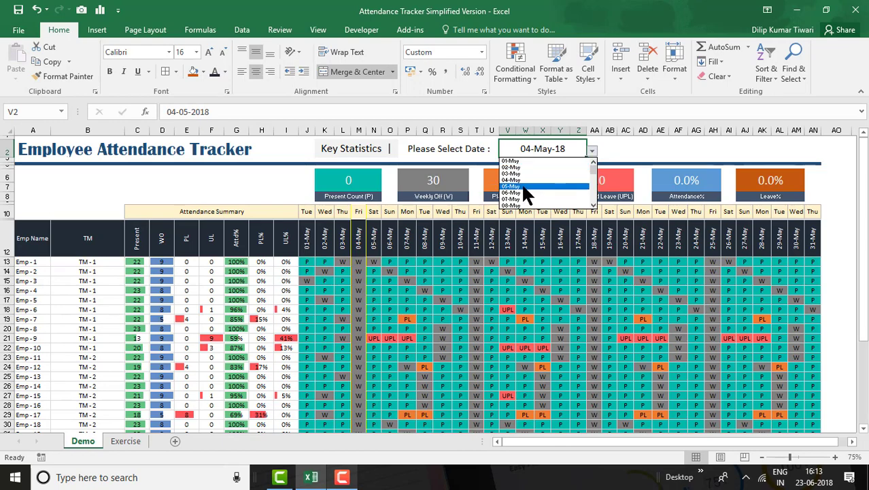
pyautogui.click(521, 185)
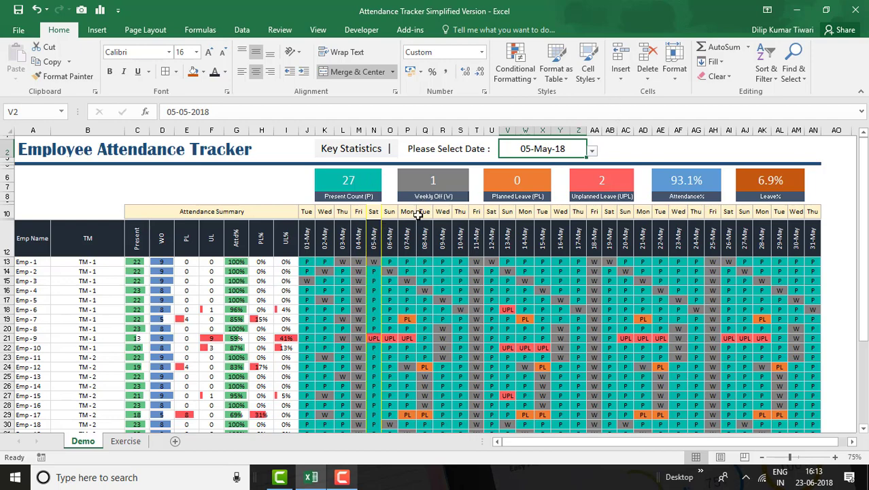
pyautogui.click(591, 149)
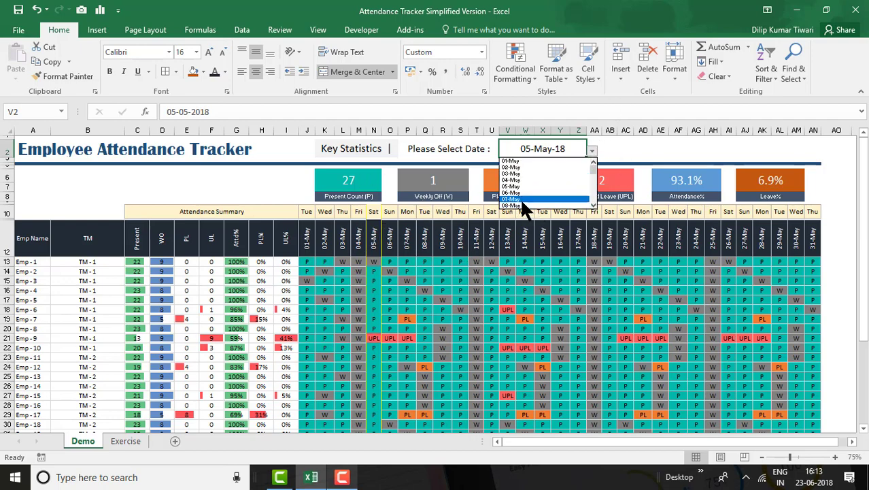
pyautogui.click(519, 198)
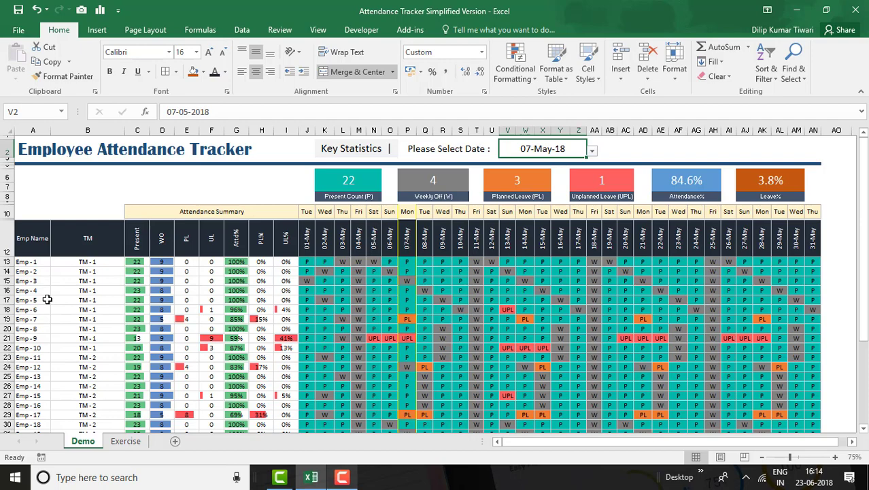
# Check header row 12 on the Demo sheet, then set row 12 on the Exercise sheet to height 57.75 with middle vertical alignment
pyautogui.click(113, 441)
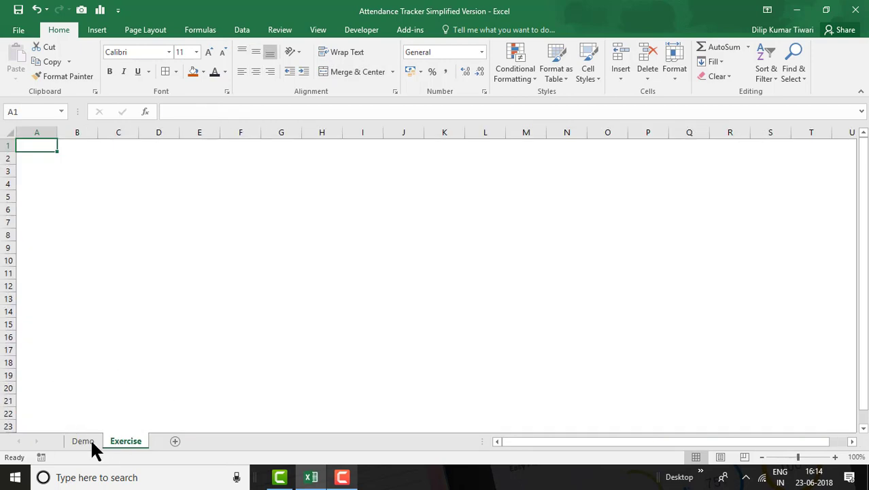
pyautogui.click(93, 440)
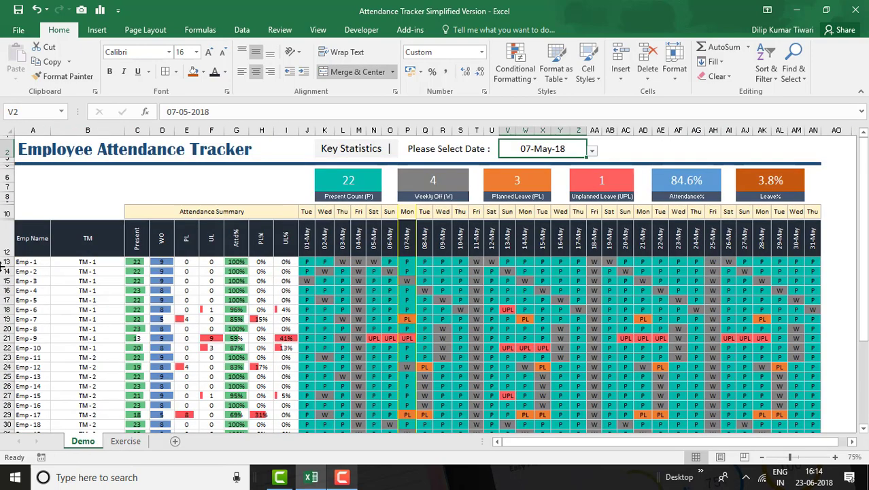
pyautogui.click(6, 252)
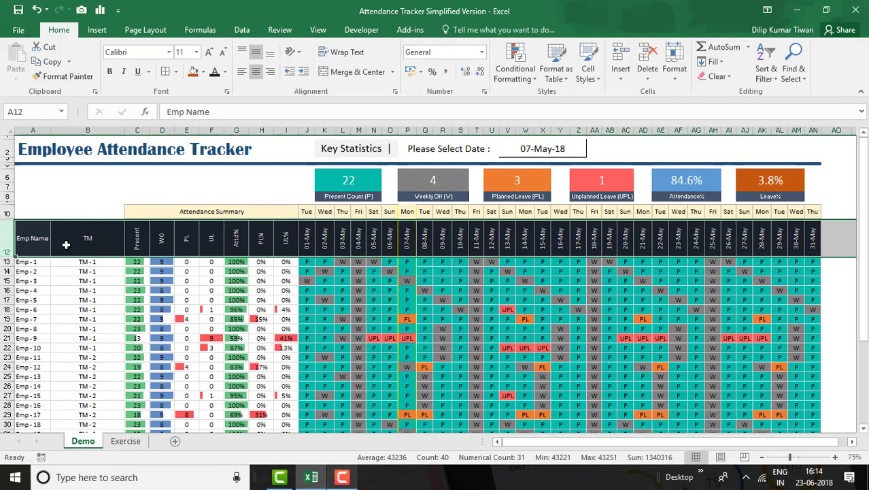
pyautogui.click(125, 439)
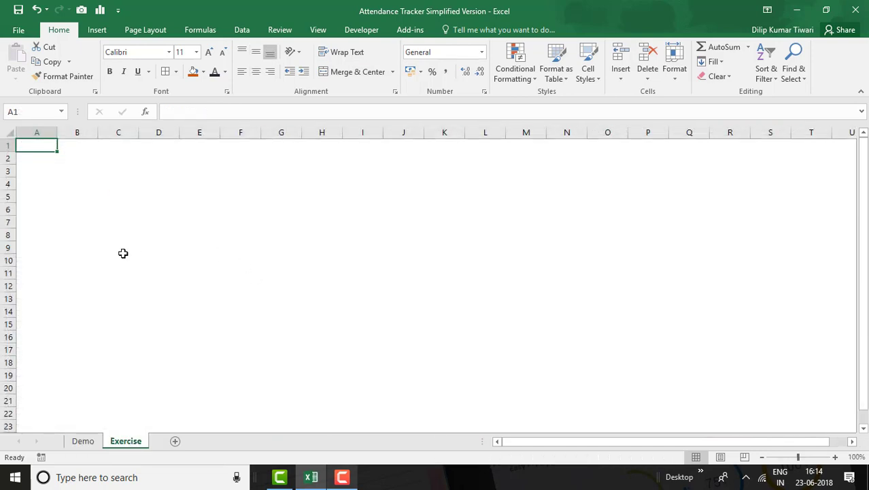
pyautogui.click(19, 286)
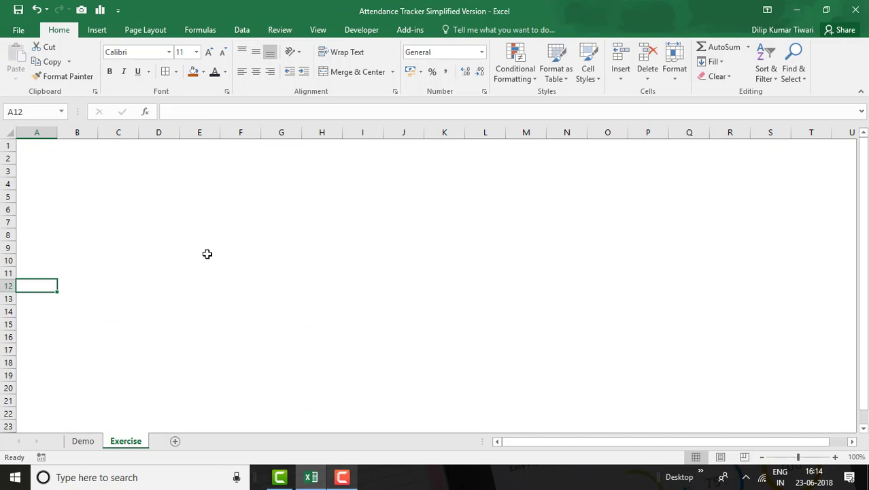
pyautogui.rightClick(4, 286)
pyautogui.click(47, 243)
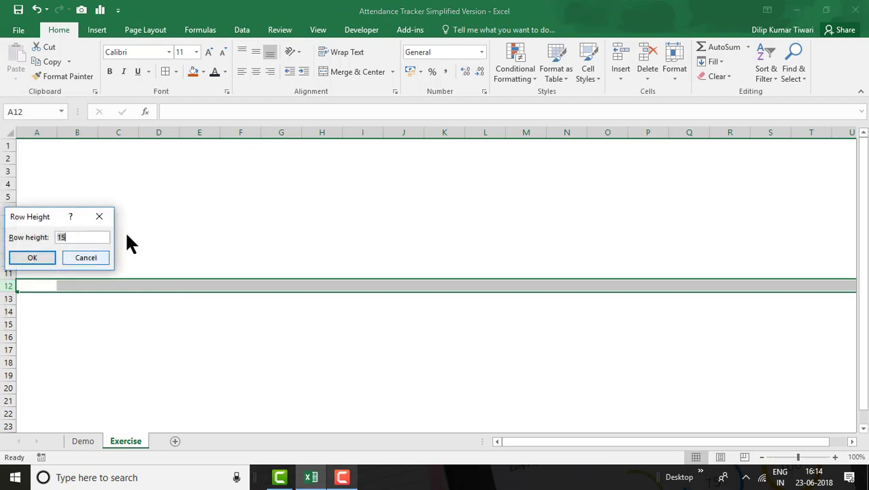
pyautogui.write('57')
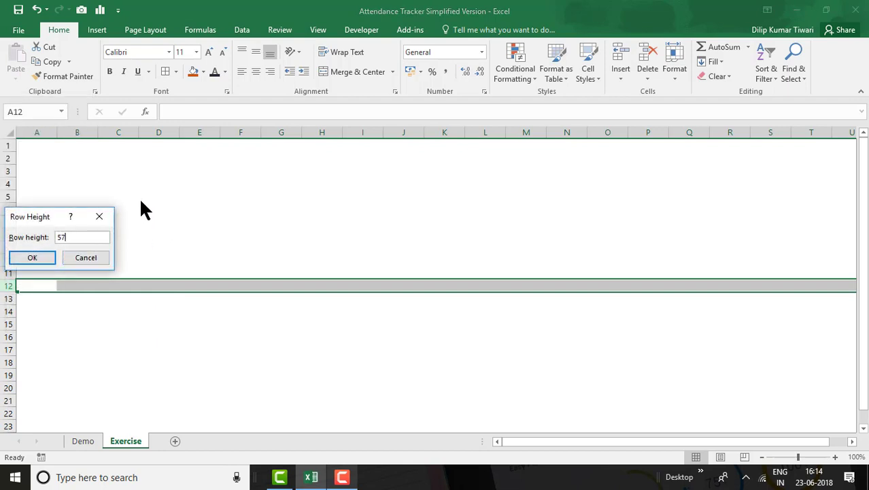
pyautogui.write('.75')
pyautogui.press('Return')
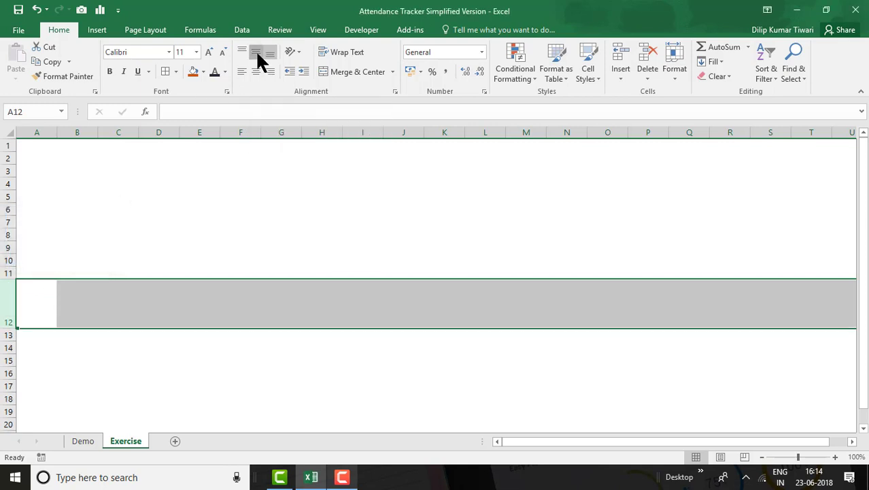
# Enter the headers Emp ID, TM, Present, WO and PL in cells A12 to E12
pyautogui.write('Emp ID')
pyautogui.press('Tab')
pyautogui.write('TM')
pyautogui.press('Tab')
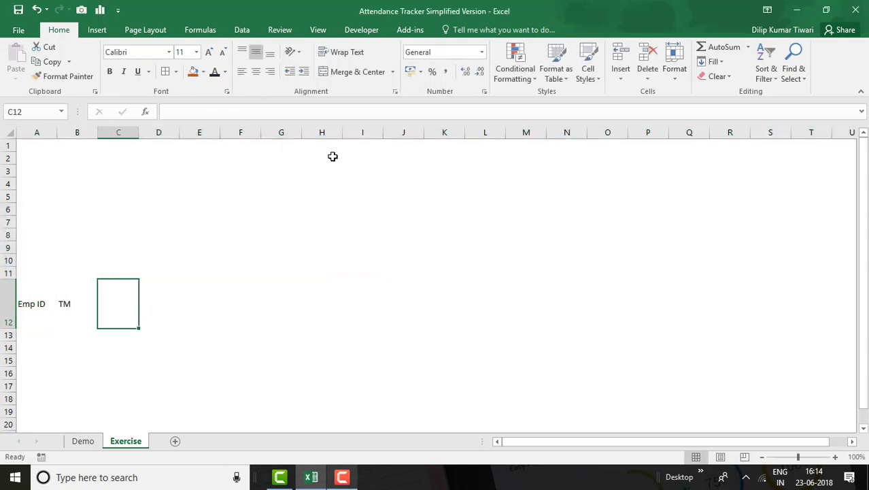
pyautogui.write('Present')
pyautogui.press('Tab')
pyautogui.write('WO')
pyautogui.press('Tab')
pyautogui.write('PL')
pyautogui.press('Tab')
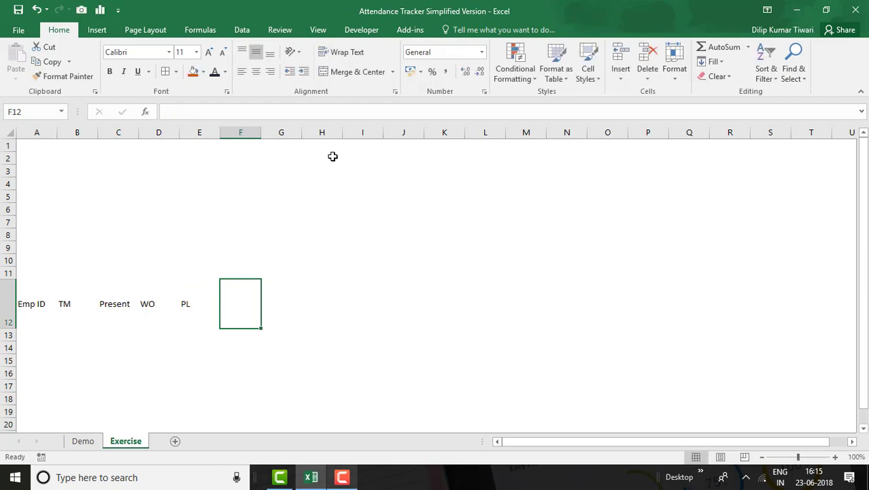
# Enter the headers UL, Att%, PL% and UL% in cells F12 to I12
pyautogui.write('UL')
pyautogui.press('Tab')
pyautogui.write('Att%')
pyautogui.press('Tab')
pyautogui.write('PL%')
pyautogui.press('Tab')
pyautogui.write('UL%')
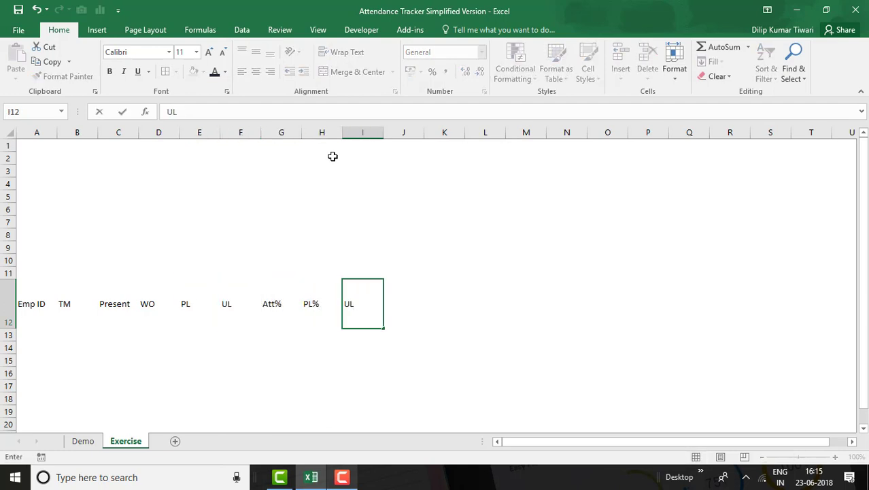
pyautogui.press('Tab')
# Enter the date 1/5 in J12 and the next-day formula =J12+1 in K12
pyautogui.write('1/5')
pyautogui.press('Tab')
pyautogui.write('=J12+1')
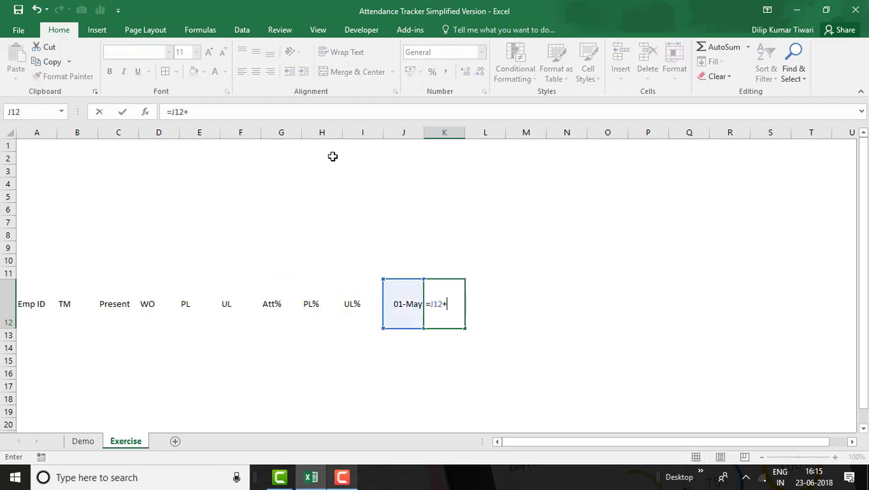
pyautogui.hotkey('ctrl', 'Return')
# Fill the next-day formula from K12 across to AN12 so the dates run to 31-May
pyautogui.hotkey('shift', 'Right')
pyautogui.hotkey('shift', 'Right')
pyautogui.hotkey('shift', 'Right')
pyautogui.hotkey('shift', 'Right')
pyautogui.hotkey('shift', 'Right')
pyautogui.hotkey('shift', 'Right')
pyautogui.hotkey('shift', 'Right')
pyautogui.hotkey('shift', 'Right')
pyautogui.hotkey('shift', 'Right')
pyautogui.hotkey('shift', 'Right')
pyautogui.hotkey('shift', 'Right')
pyautogui.hotkey('shift', 'Right')
pyautogui.hotkey('shift', 'Right')
pyautogui.hotkey('shift', 'Right')
pyautogui.hotkey('shift', 'Right')
pyautogui.hotkey('shift', 'Right')
pyautogui.hotkey('shift', 'Right')
pyautogui.hotkey('shift', 'Right')
pyautogui.hotkey('shift', 'Right')
pyautogui.hotkey('shift', 'Right')
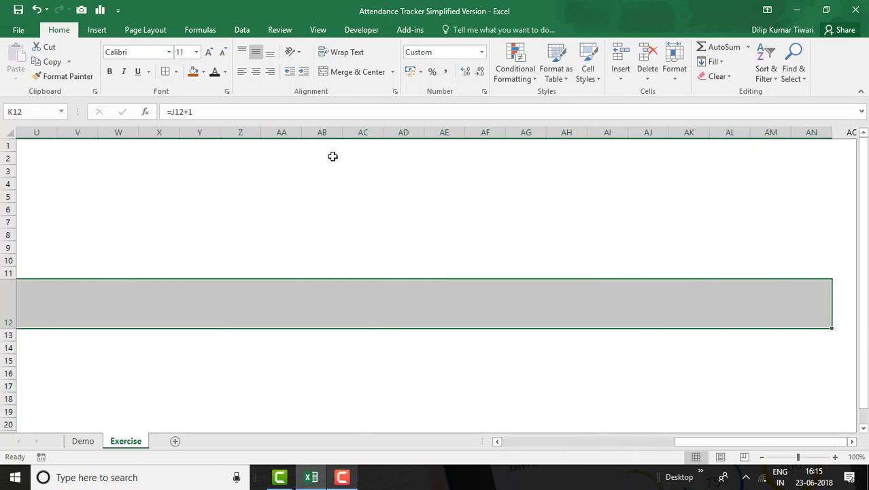
pyautogui.hotkey('ctrl', 'r')
pyautogui.press('Home')
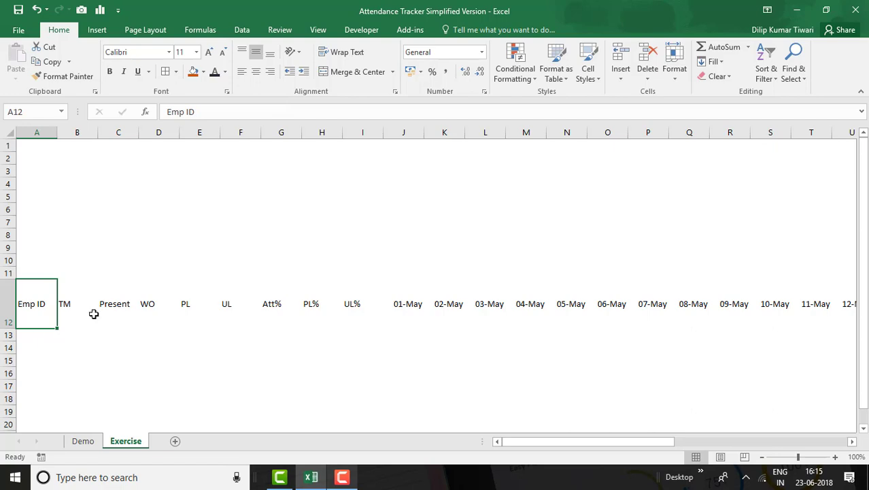
# Format header cells A12:AN12 with a dark blue-grey fill and white font, like the Demo sheet's header row
pyautogui.click(85, 441)
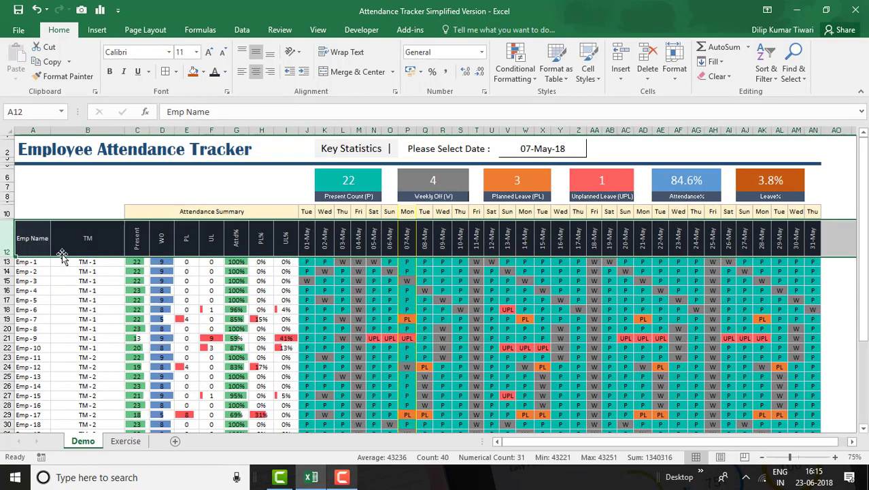
pyautogui.click(132, 442)
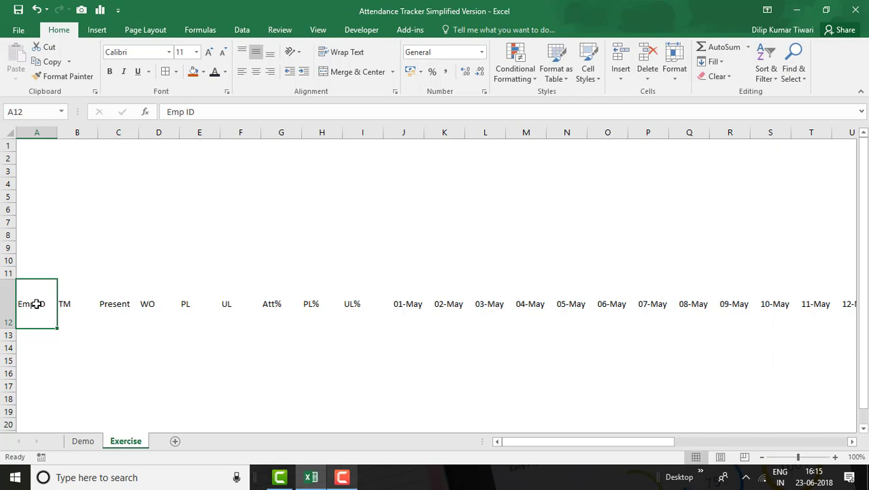
pyautogui.hotkey('ctrl', 'shift', 'Right')
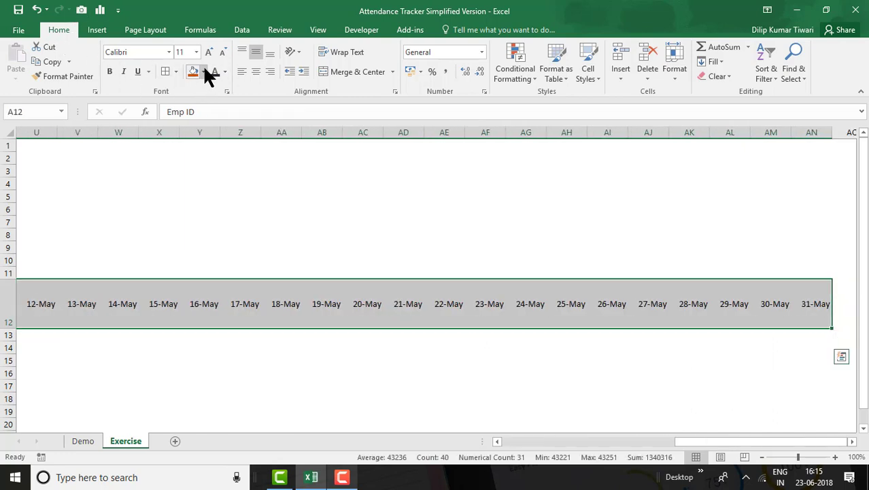
pyautogui.click(206, 72)
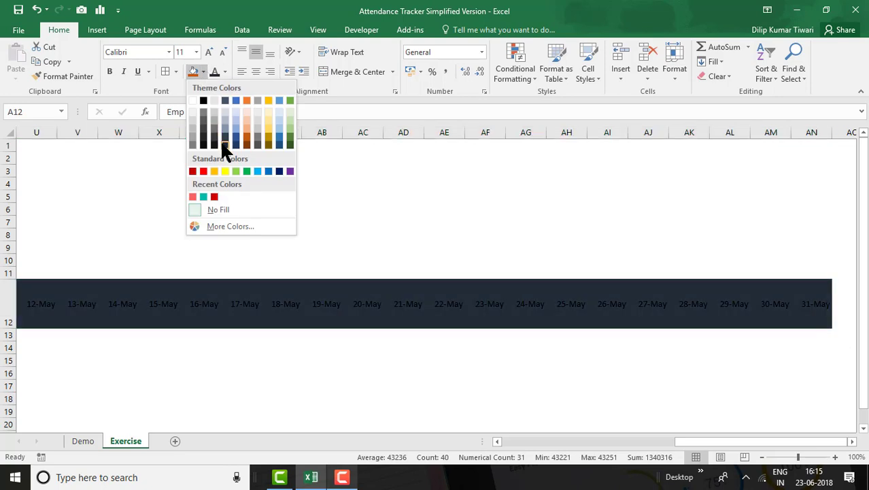
pyautogui.click(225, 144)
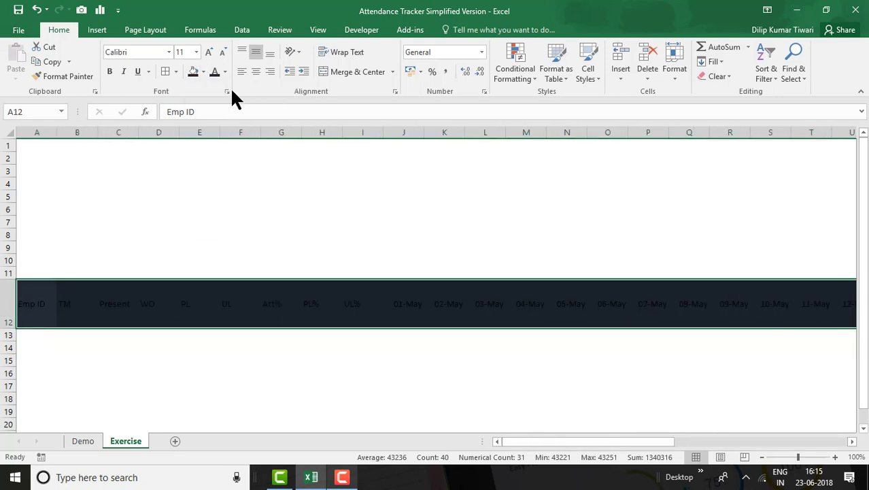
pyautogui.click(226, 72)
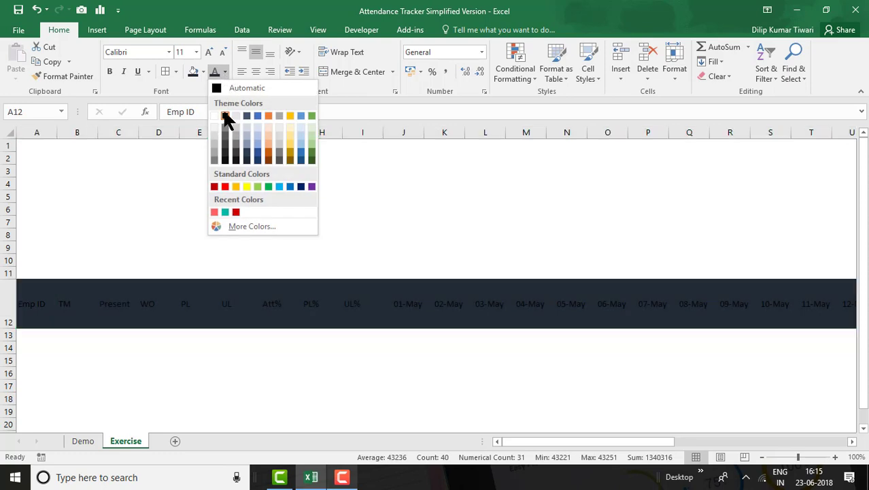
pyautogui.click(214, 116)
# Rotate the text of header cells C12:AN12, from Present to 31-May, to 90 degrees
pyautogui.click(136, 302)
pyautogui.hotkey('ctrl', 'shift', 'Right')
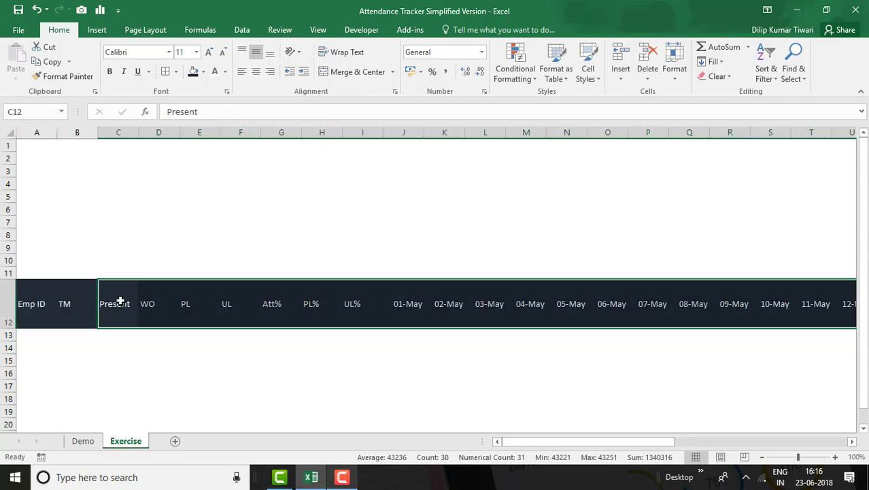
pyautogui.click(113, 305)
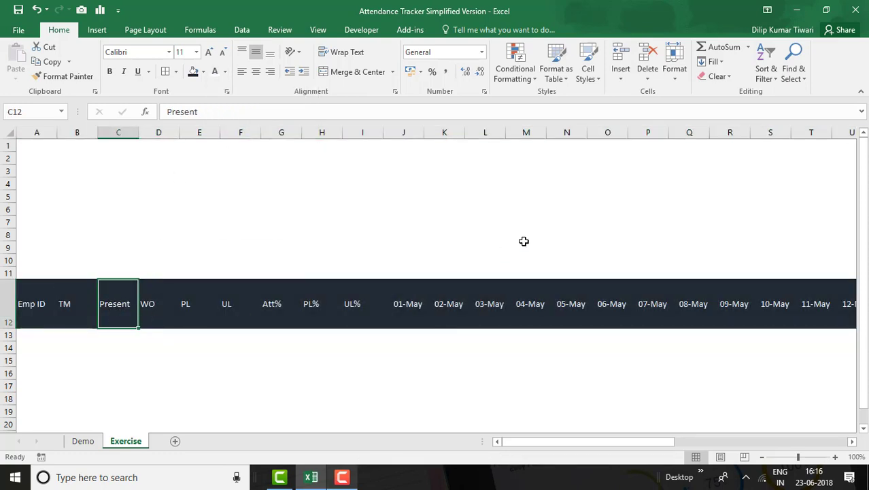
pyautogui.hotkey('ctrl', 'shift', 'Right')
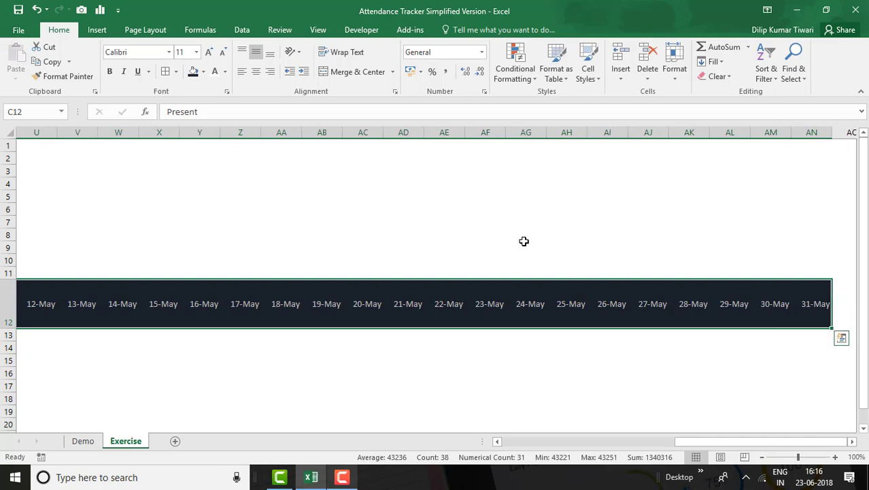
pyautogui.moveTo(691, 442); pyautogui.dragTo(476, 462)
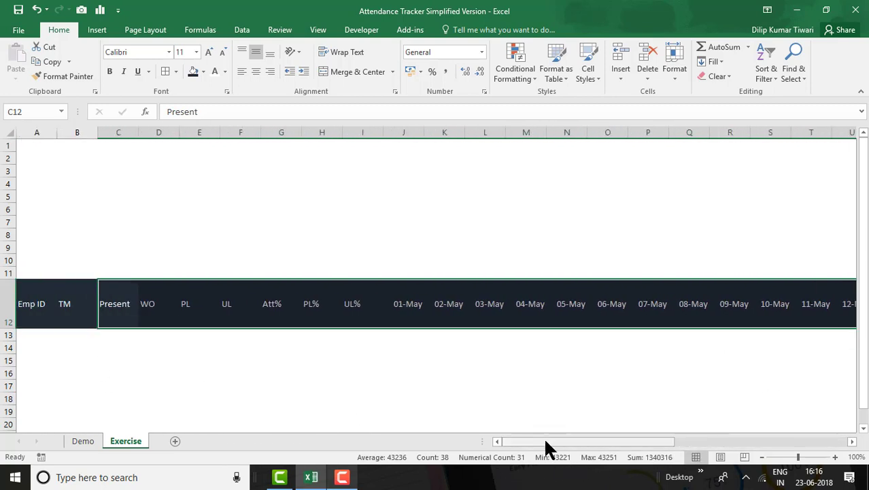
pyautogui.moveTo(546, 442); pyautogui.dragTo(773, 406)
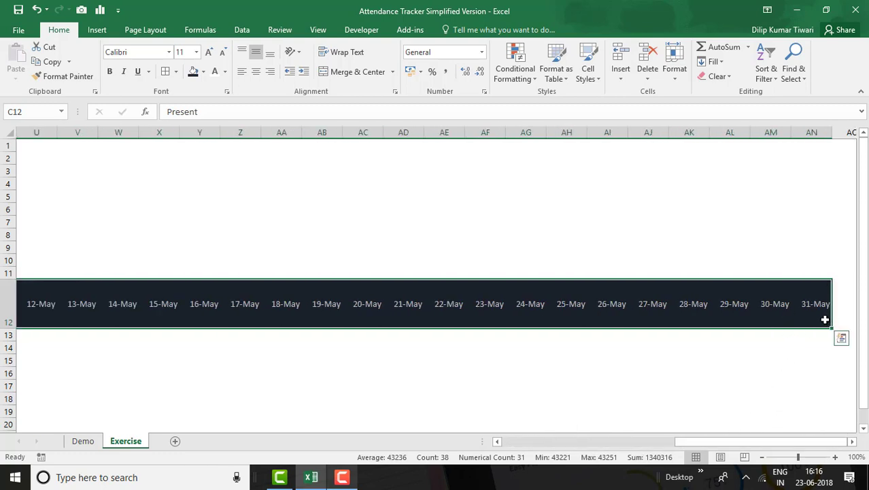
pyautogui.moveTo(742, 440); pyautogui.dragTo(517, 455)
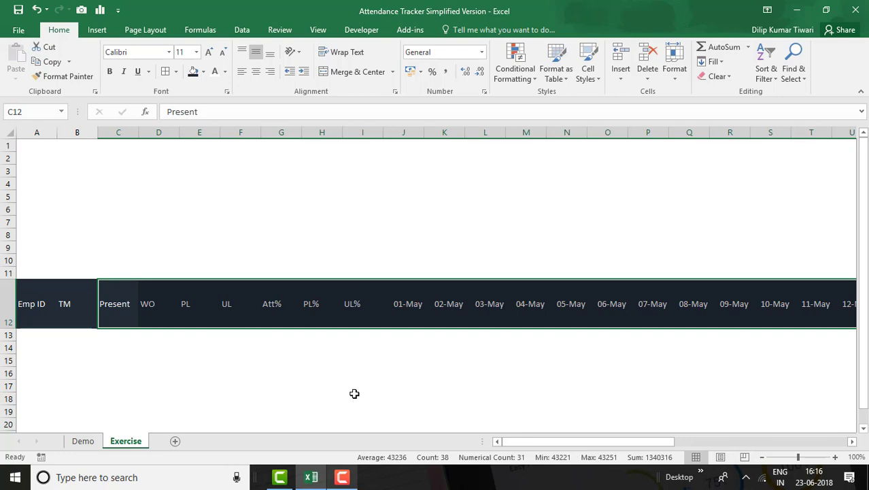
pyautogui.hotkey('ctrl', '1')
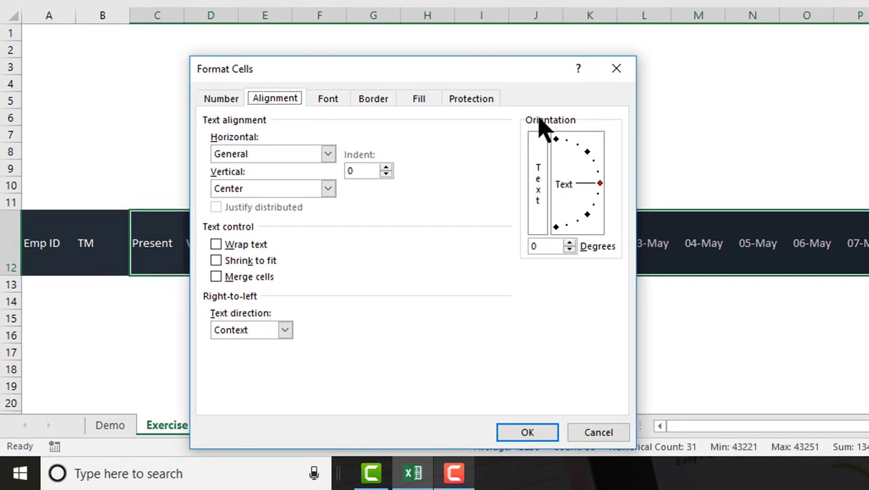
pyautogui.click(602, 178)
pyautogui.moveTo(603, 178); pyautogui.dragTo(557, 133)
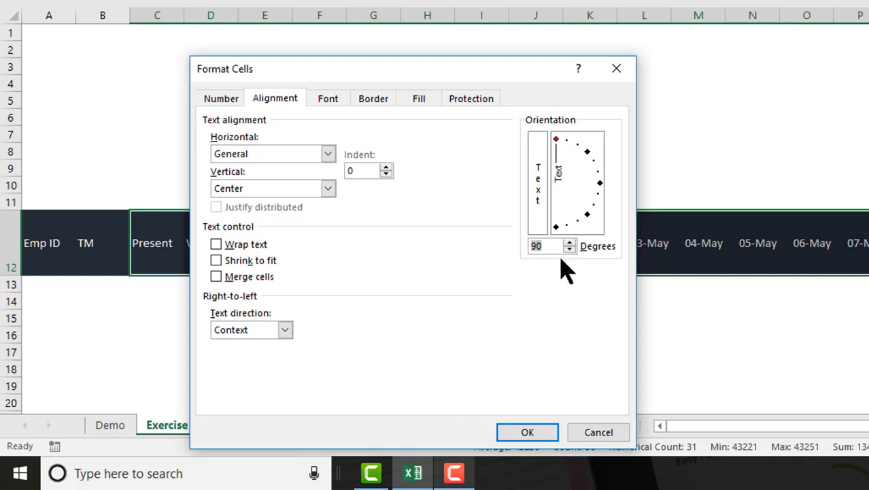
pyautogui.click(554, 428)
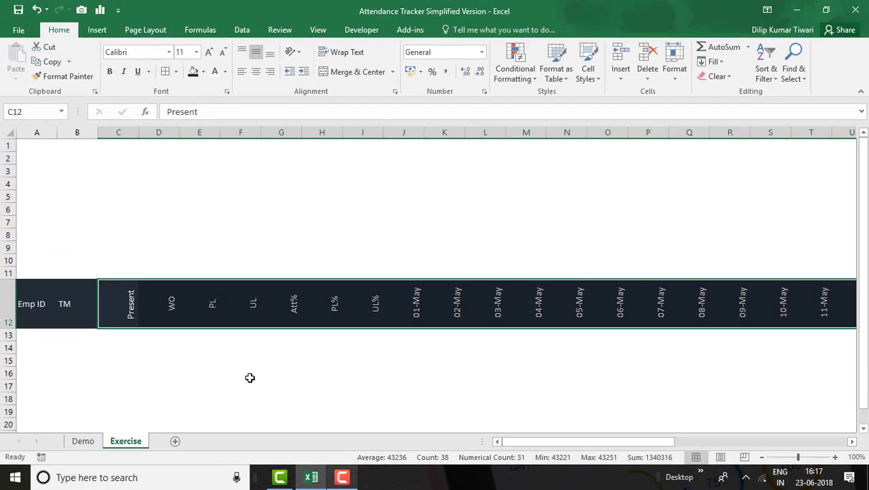
# Center the header cells C12:I12, from Present to UL%, horizontally
pyautogui.click(133, 322)
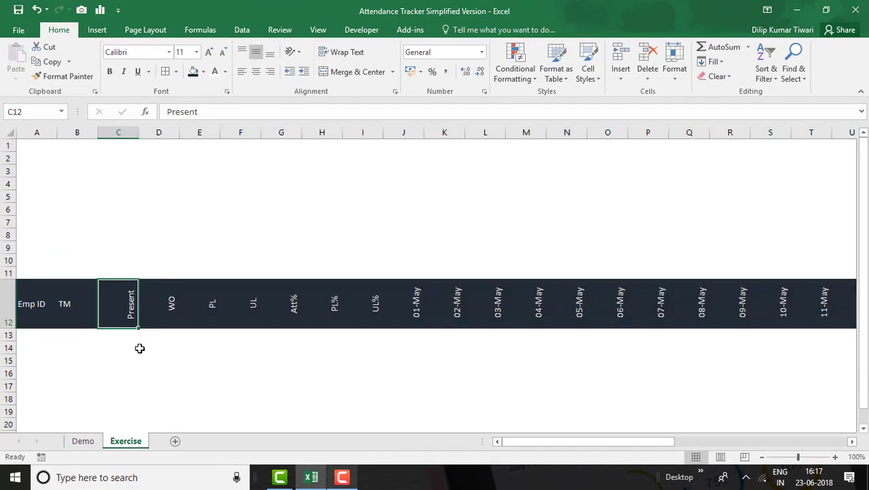
pyautogui.hotkey('shift', 'Right')
pyautogui.hotkey('shift', 'Right')
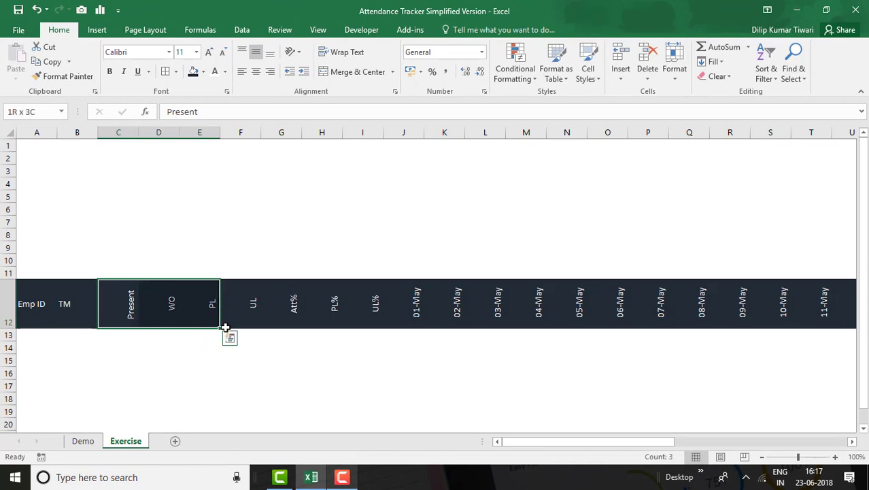
pyautogui.hotkey('shift', 'Right')
pyautogui.hotkey('shift', 'Right')
pyautogui.hotkey('shift', 'Right')
pyautogui.hotkey('shift', 'Right')
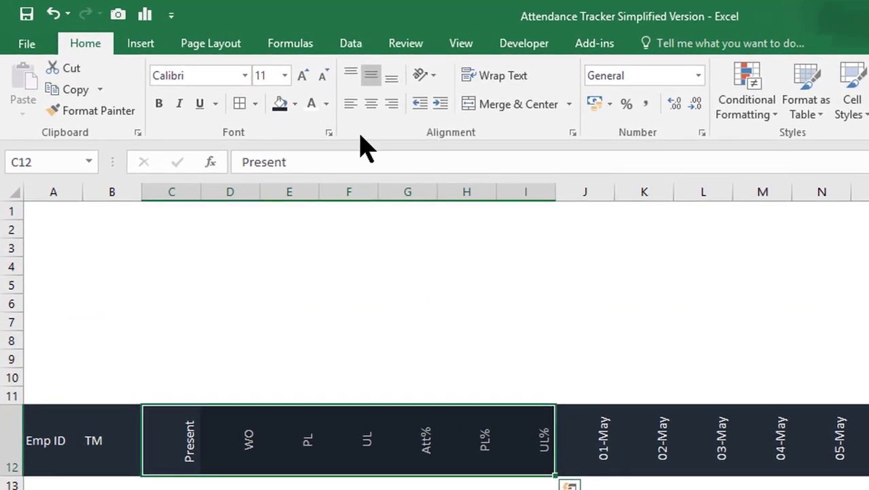
pyautogui.click(371, 104)
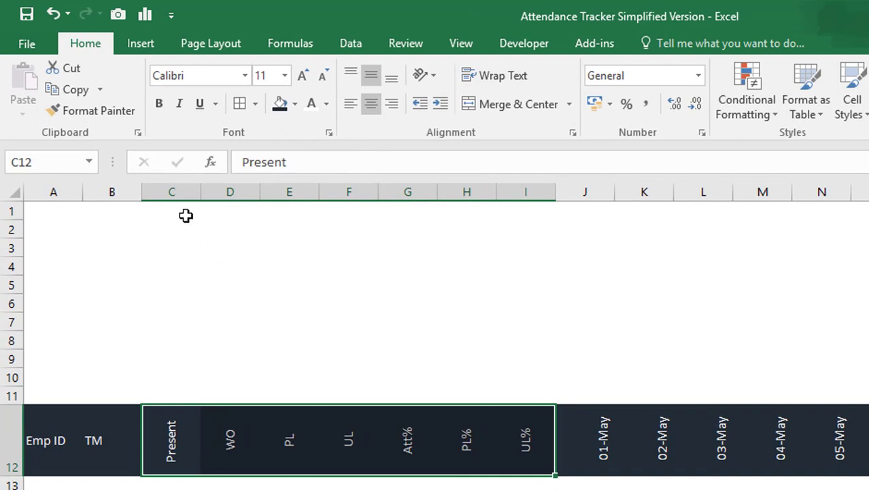
# Set the width of columns C to I to 6.71
pyautogui.rightClick(185, 191)
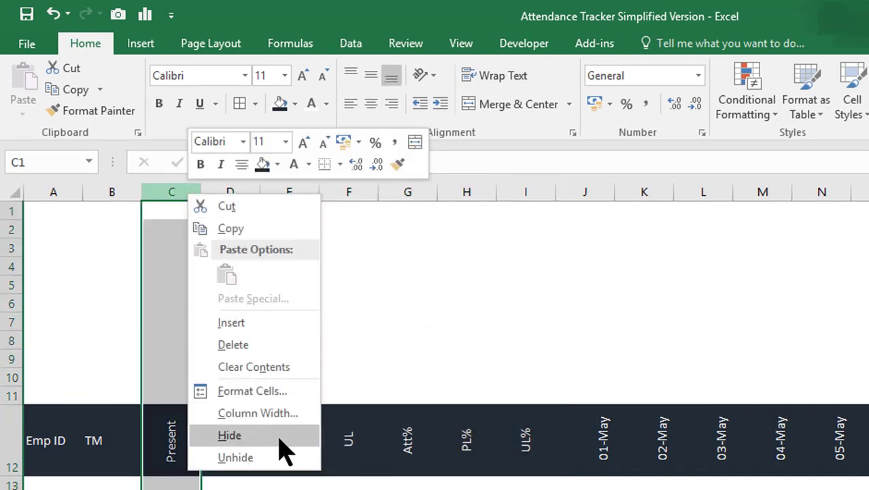
pyautogui.press('Escape')
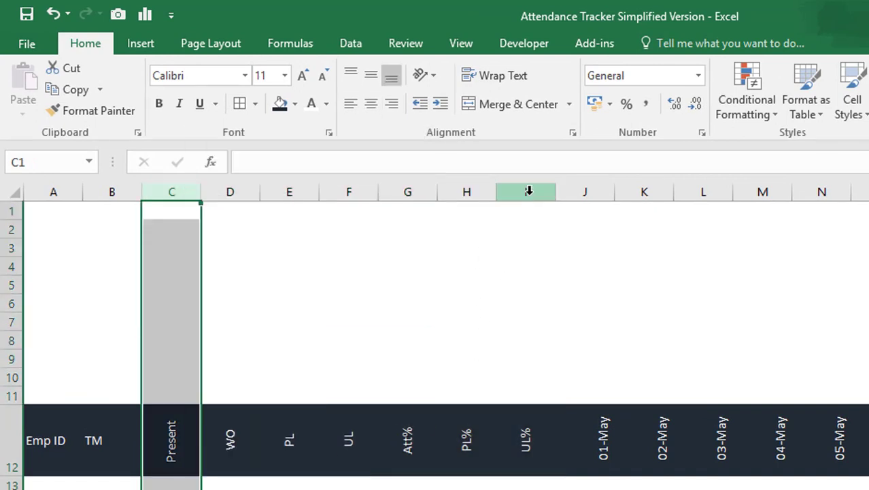
pyautogui.keyDown('shift'); pyautogui.click(529, 190); pyautogui.keyUp('shift')
pyautogui.rightClick(530, 189)
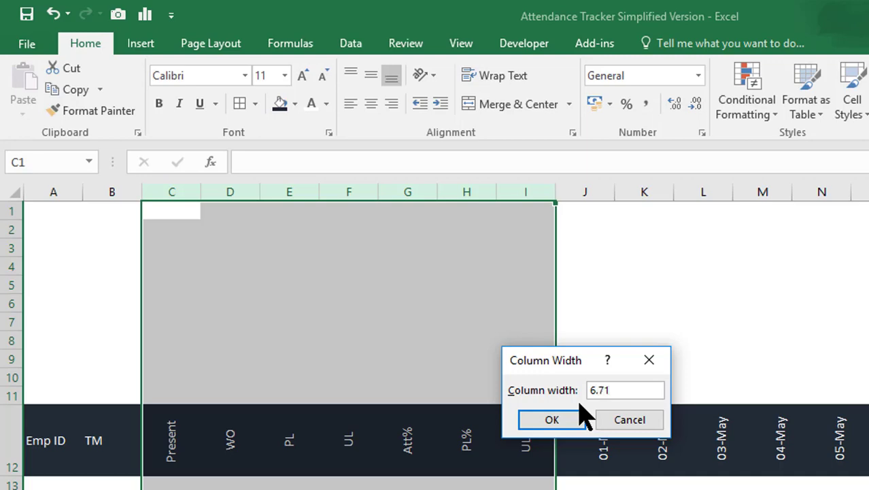
pyautogui.click(578, 413)
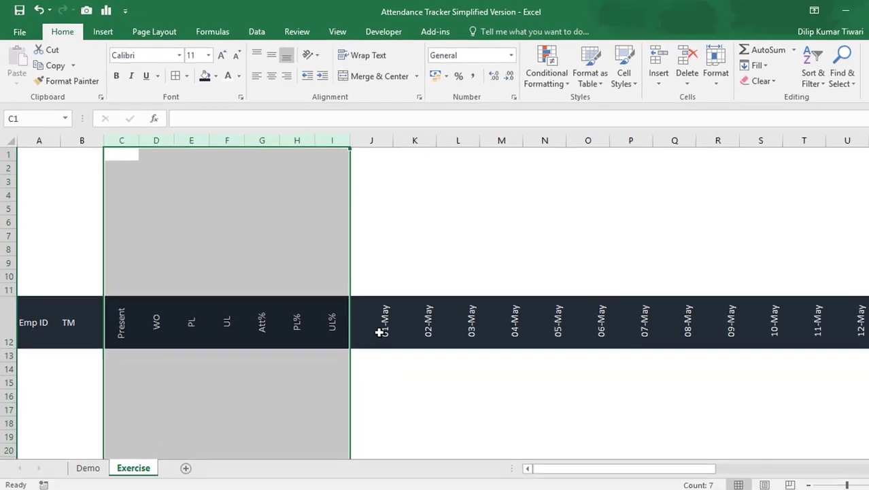
# Center the contents of the date columns from J (01-May) to AN (31-May) horizontally
pyautogui.click(381, 330)
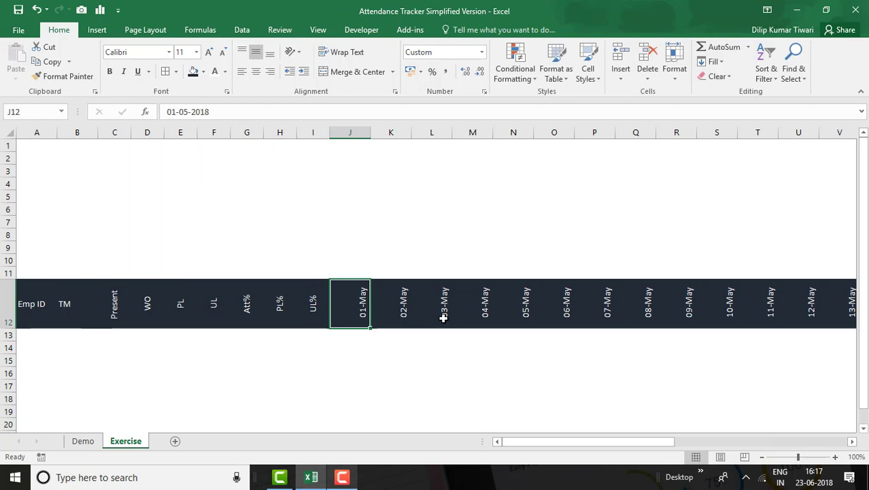
pyautogui.hotkey('ctrl', 'space')
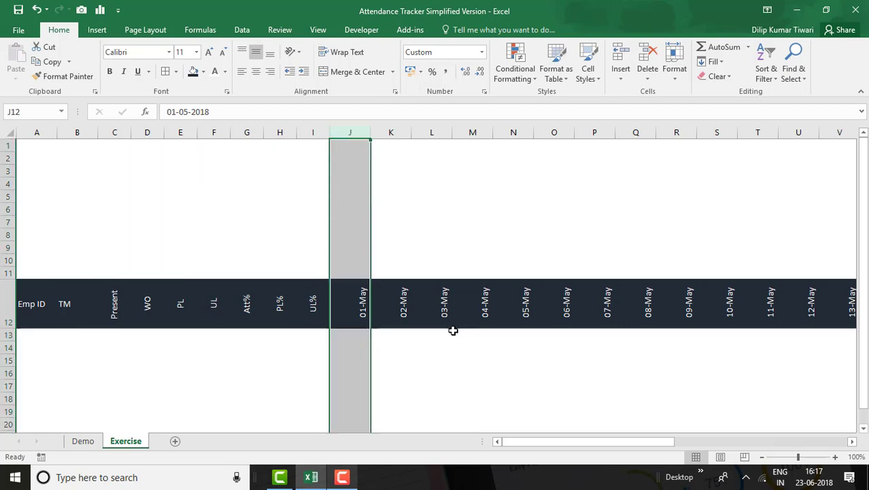
pyautogui.hotkey('shift', 'Right')
pyautogui.hotkey('shift', 'Right')
pyautogui.hotkey('shift', 'Right')
pyautogui.hotkey('shift', 'Right')
pyautogui.hotkey('shift', 'Right')
pyautogui.hotkey('shift', 'Right')
pyautogui.hotkey('shift', 'Right')
pyautogui.hotkey('shift', 'Right')
pyautogui.hotkey('shift', 'Right')
pyautogui.hotkey('shift', 'Right')
pyautogui.hotkey('shift', 'Right')
pyautogui.hotkey('shift', 'Right')
pyautogui.hotkey('shift', 'Right')
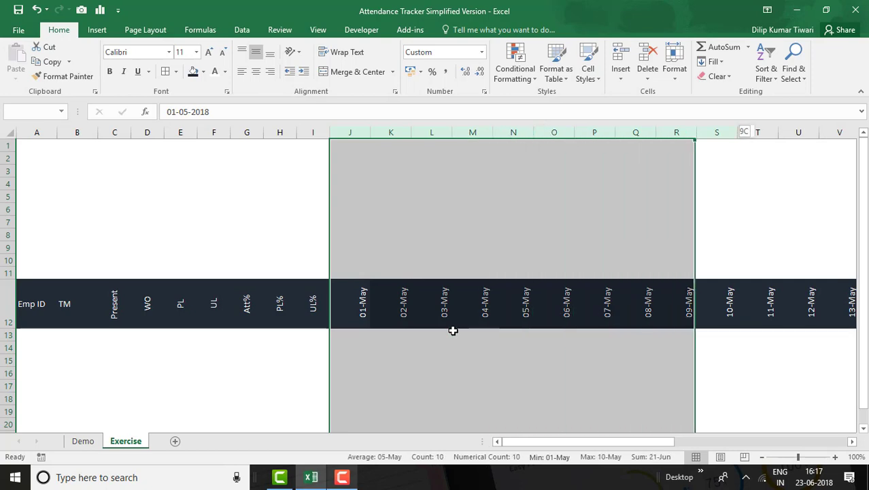
pyautogui.hotkey('shift', 'Right')
pyautogui.hotkey('shift', 'Right')
pyautogui.hotkey('shift', 'Right')
pyautogui.hotkey('shift', 'Right')
pyautogui.hotkey('shift', 'Right')
pyautogui.hotkey('shift', 'Right')
pyautogui.hotkey('shift', 'Right')
pyautogui.hotkey('shift', 'Right')
pyautogui.hotkey('shift', 'Right')
pyautogui.hotkey('shift', 'Right')
pyautogui.hotkey('shift', 'Right')
pyautogui.hotkey('shift', 'Right')
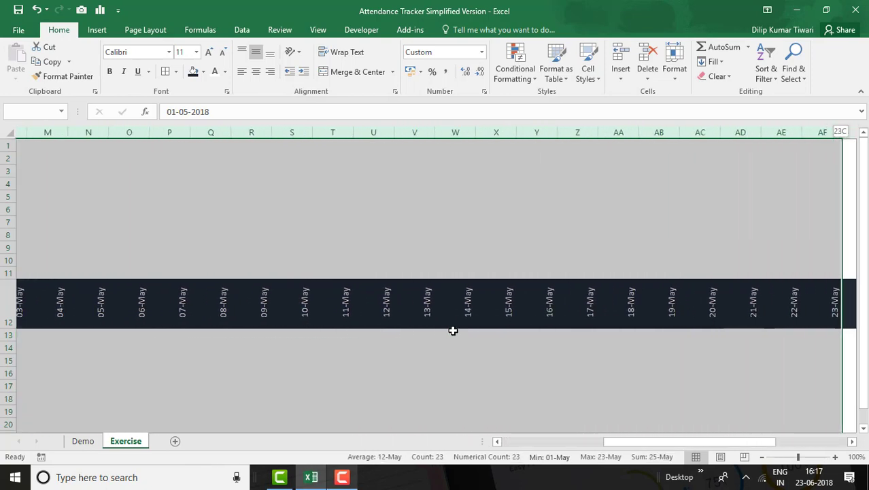
pyautogui.hotkey('shift', 'Right')
pyautogui.hotkey('shift', 'Right')
pyautogui.hotkey('shift', 'Right')
pyautogui.hotkey('shift', 'Right')
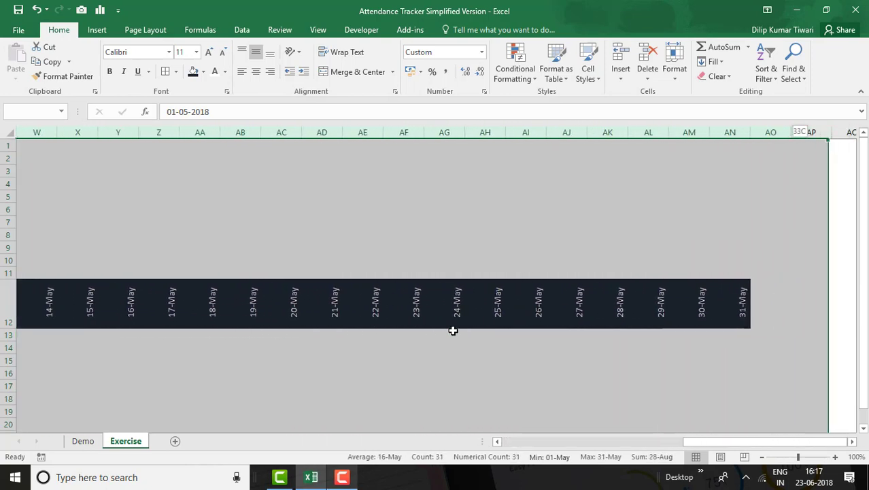
pyautogui.hotkey('shift', 'Right')
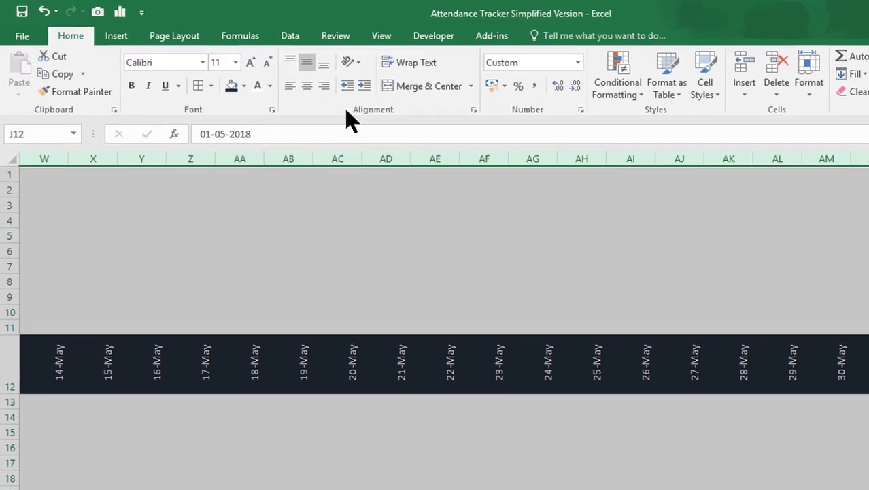
pyautogui.click(311, 95)
# Set the width of the date columns, 01-May to 31-May, to 4.14
pyautogui.rightClick(423, 159)
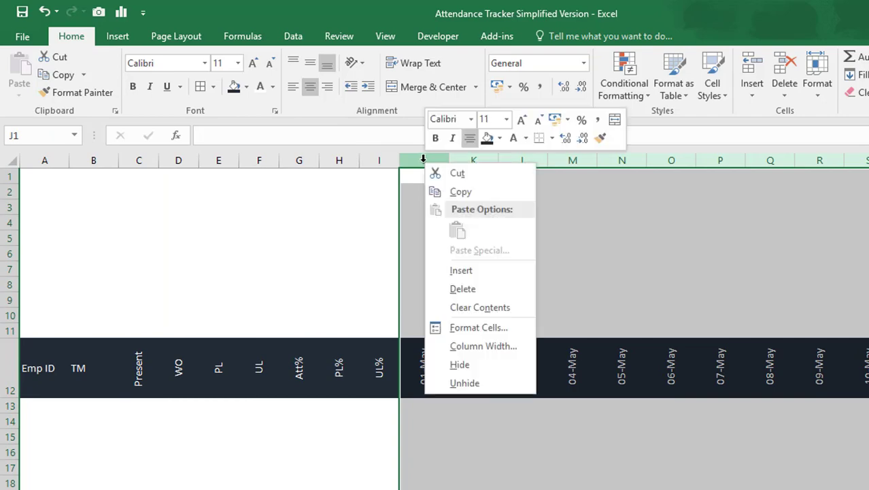
pyautogui.click(460, 354)
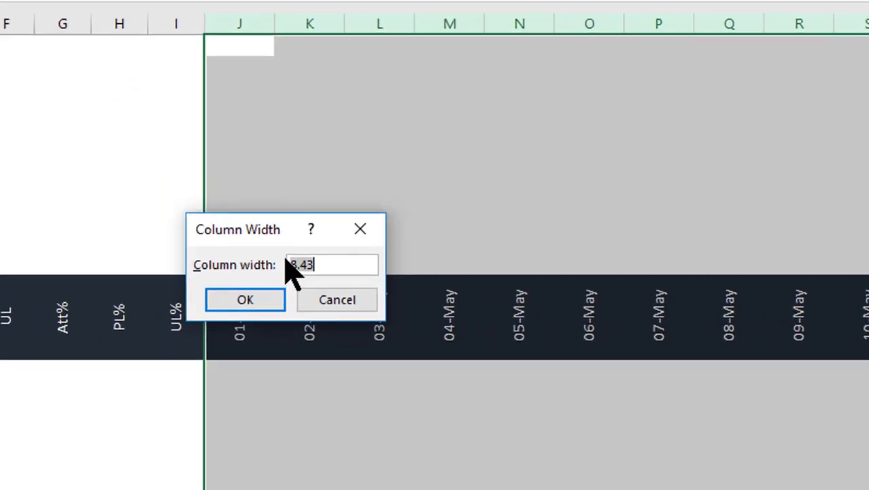
pyautogui.click(372, 259)
pyautogui.write('4.14')
pyautogui.press('Return')
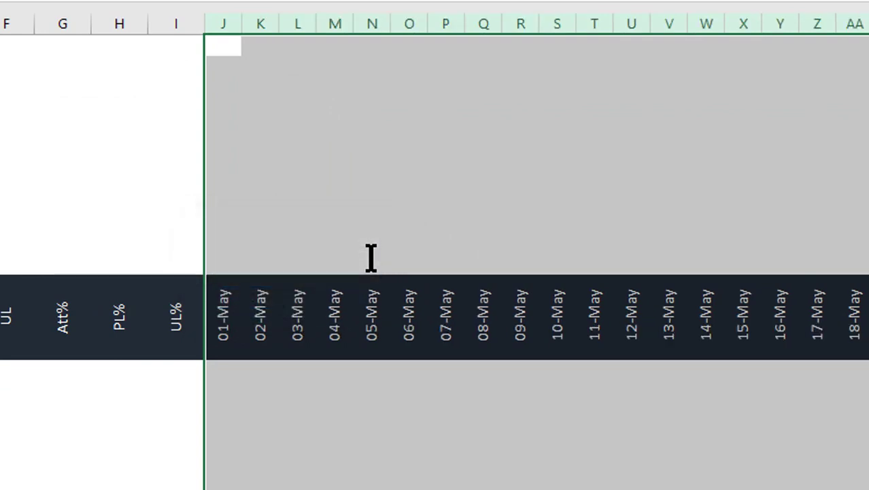
pyautogui.moveTo(563, 482); pyautogui.dragTo(438, 399)
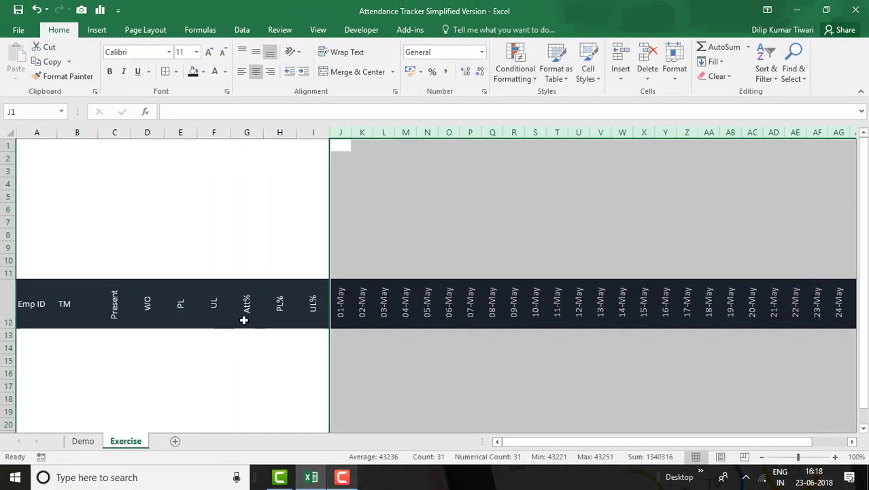
# Widen columns A and B slightly and center the TM header in B12
pyautogui.click(244, 320)
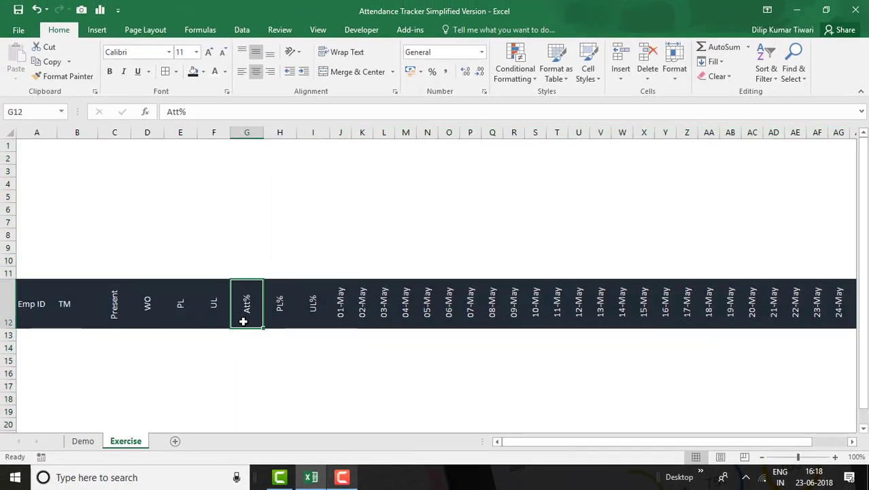
pyautogui.press('Home')
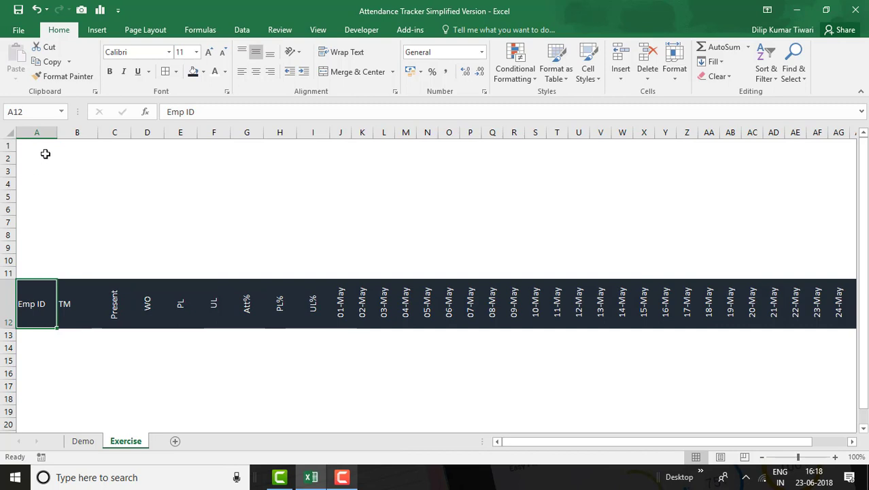
pyautogui.moveTo(57, 132); pyautogui.dragTo(120, 133)
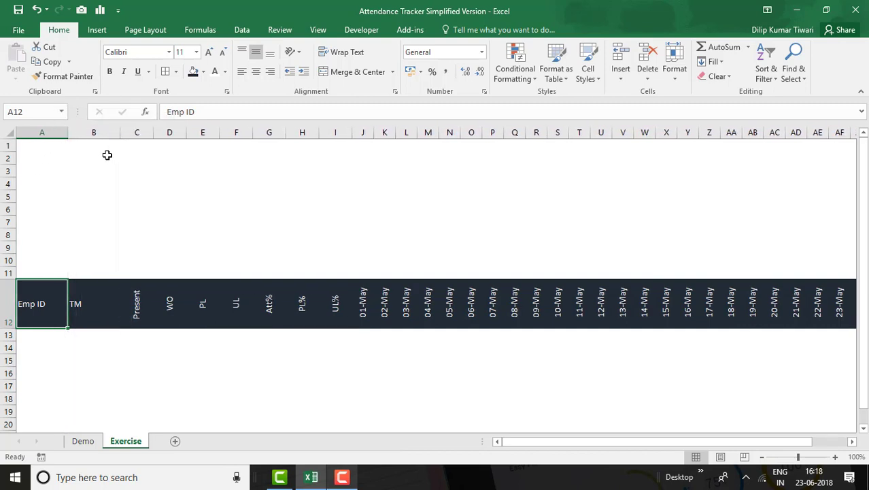
pyautogui.click(115, 307)
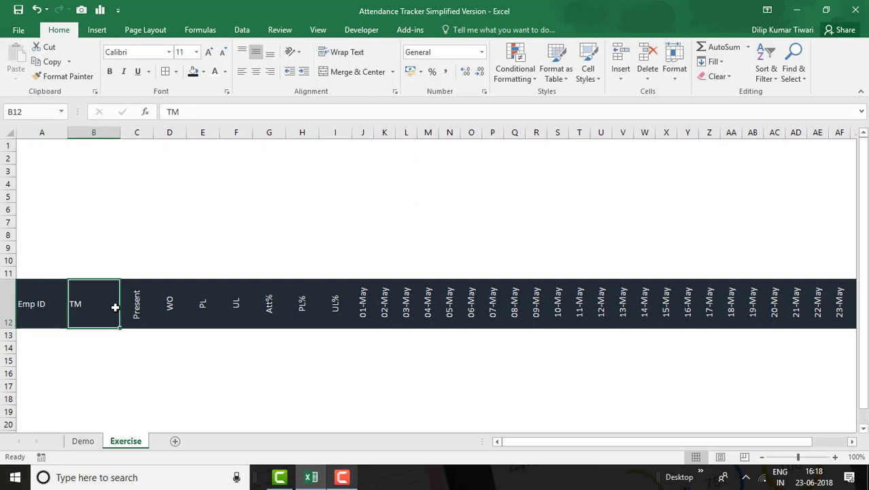
pyautogui.click(257, 75)
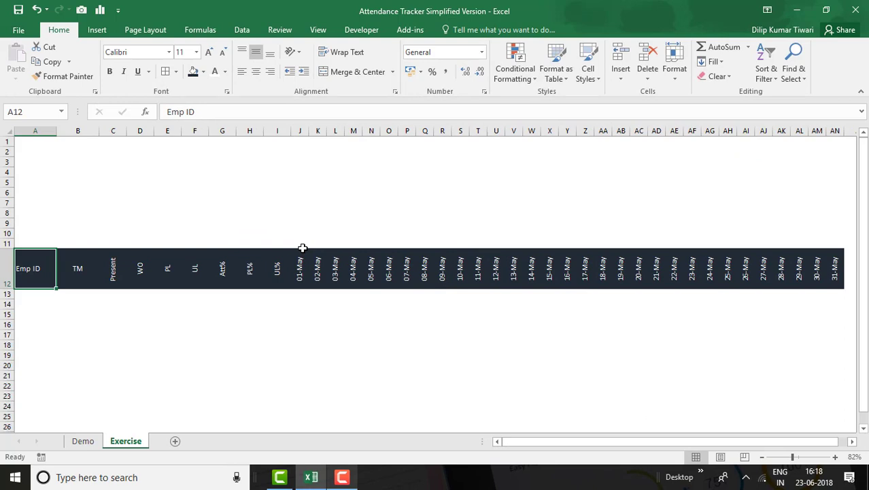
# Enter Emp -1 in A13 and fill the series down to Emp -30 in A42
pyautogui.press('Down')
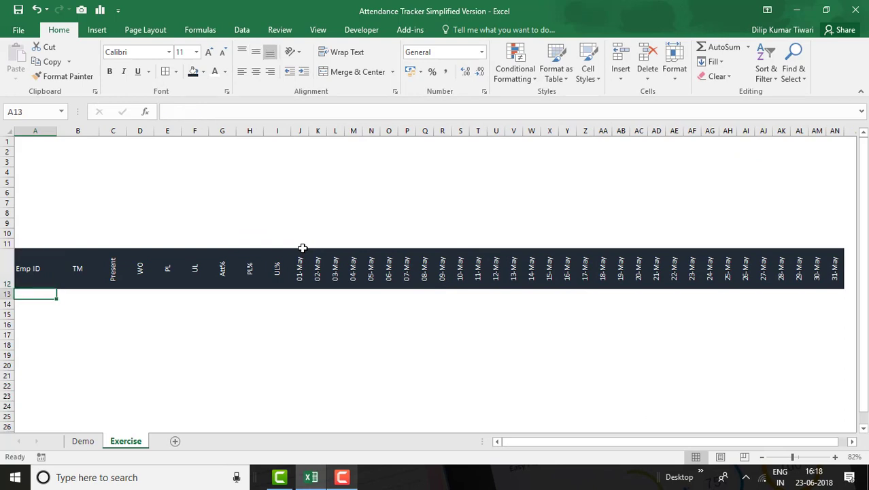
pyautogui.write('Emp ID')
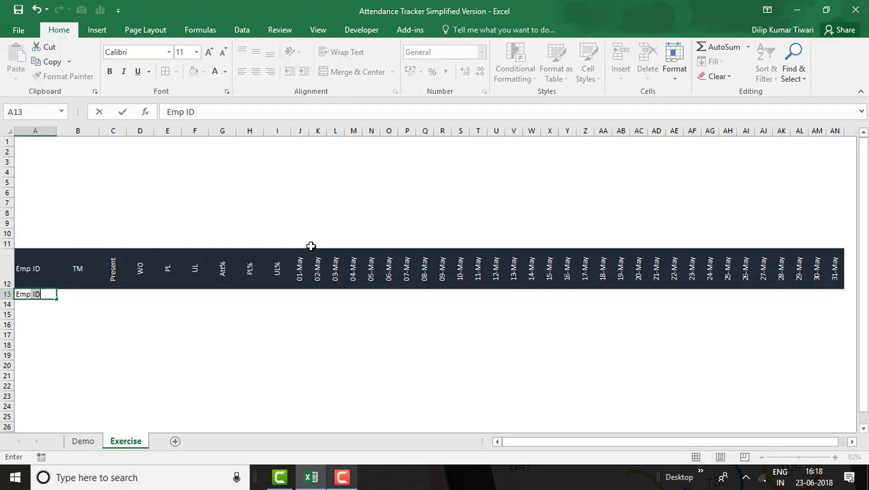
pyautogui.hotkey('ctrl', 'Return')
pyautogui.moveTo(57, 299); pyautogui.dragTo(77, 331)
# Enter TM - 1 in B13 and fill it down to B22 for Emp -1 to Emp -10
pyautogui.hotkey('ctrl', 'Up')
pyautogui.hotkey('ctrl', 'Up')
pyautogui.press('Down')
pyautogui.press('Down')
pyautogui.press('Down')
pyautogui.press('Down')
pyautogui.press('Down')
pyautogui.press('Down')
pyautogui.press('Down')
pyautogui.press('Down')
pyautogui.press('Down')
pyautogui.press('Down')
pyautogui.press('Down')
pyautogui.press('Down')
pyautogui.write('TM - 1')
pyautogui.press('Return')
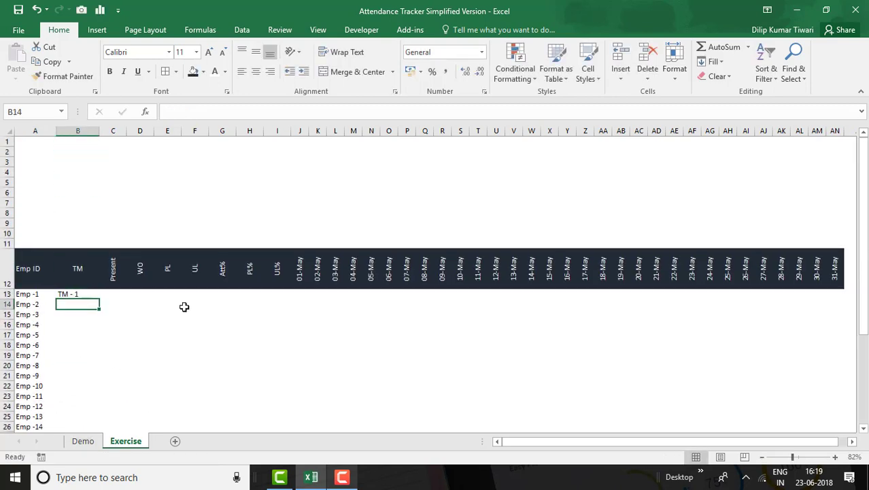
pyautogui.press('Up')
pyautogui.hotkey('shift', 'Down')
pyautogui.hotkey('shift', 'Down')
pyautogui.hotkey('shift', 'Down')
pyautogui.hotkey('shift', 'Down')
pyautogui.hotkey('shift', 'Down')
pyautogui.hotkey('shift', 'Down')
pyautogui.hotkey('shift', 'Down')
pyautogui.hotkey('shift', 'Down')
pyautogui.hotkey('shift', 'Down')
pyautogui.hotkey('ctrl', 'd')
# Enter TM - 2 in B23 and fill it down to B32 for Emp -11 to Emp -20
pyautogui.press('Down')
pyautogui.press('Down')
pyautogui.press('Down')
pyautogui.press('Down')
pyautogui.press('Down')
pyautogui.press('Down')
pyautogui.press('Down')
pyautogui.press('Down')
pyautogui.press('Down')
pyautogui.press('Down')
pyautogui.write('TM - 2')
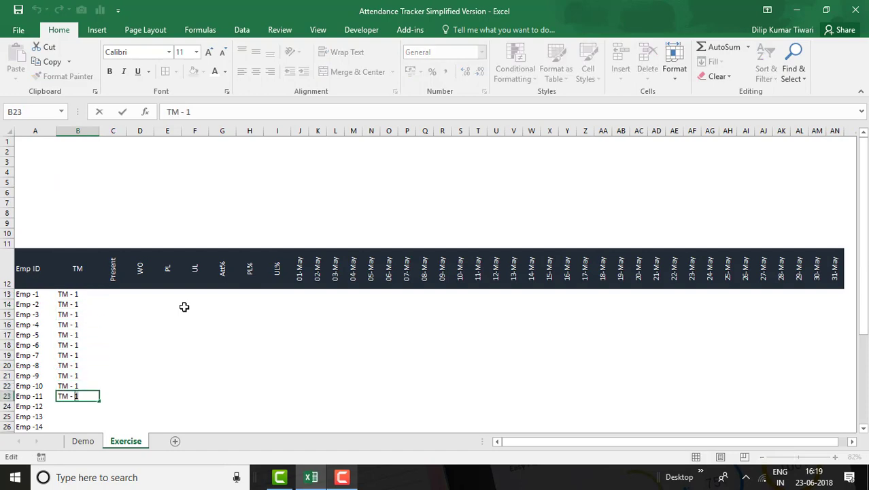
pyautogui.press('Return')
pyautogui.press('Up')
pyautogui.hotkey('shift', 'Down')
pyautogui.hotkey('shift', 'Down')
pyautogui.hotkey('shift', 'Down')
pyautogui.hotkey('shift', 'Down')
pyautogui.hotkey('shift', 'Down')
pyautogui.hotkey('shift', 'Down')
pyautogui.hotkey('shift', 'Down')
pyautogui.hotkey('shift', 'Down')
pyautogui.hotkey('shift', 'Down')
pyautogui.hotkey('ctrl', 'd')
# Enter TM - 3 in B33 and fill it down to B42 for Emp -21 to Emp -30
pyautogui.press('Down')
pyautogui.press('Down')
pyautogui.press('Down')
pyautogui.press('Down')
pyautogui.press('Down')
pyautogui.press('Down')
pyautogui.press('Down')
pyautogui.press('Down')
pyautogui.press('Down')
pyautogui.press('Down')
pyautogui.write('TM - 3')
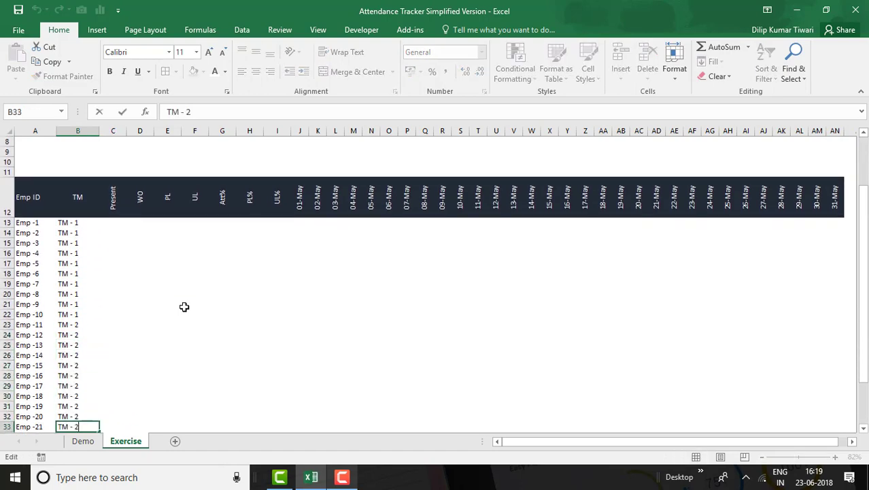
pyautogui.press('Return')
pyautogui.press('Up')
pyautogui.hotkey('shift', 'Down')
pyautogui.hotkey('shift', 'Down')
pyautogui.hotkey('shift', 'Down')
pyautogui.hotkey('shift', 'Down')
pyautogui.hotkey('shift', 'Down')
pyautogui.hotkey('shift', 'Down')
pyautogui.hotkey('shift', 'Down')
pyautogui.hotkey('shift', 'Down')
pyautogui.hotkey('shift', 'Down')
pyautogui.hotkey('ctrl', 'd')
# Apply light grey outline and inside borders to the whole attendance table, from A12 to AN42
pyautogui.hotkey('ctrl', 'Up')
pyautogui.hotkey('ctrl', 'Up')
pyautogui.press('Down')
pyautogui.press('Down')
pyautogui.press('Down')
pyautogui.press('Down')
pyautogui.press('Down')
pyautogui.press('Down')
pyautogui.press('Down')
pyautogui.press('Down')
pyautogui.press('Down')
pyautogui.press('Down')
pyautogui.press('Down')
pyautogui.press('Down')
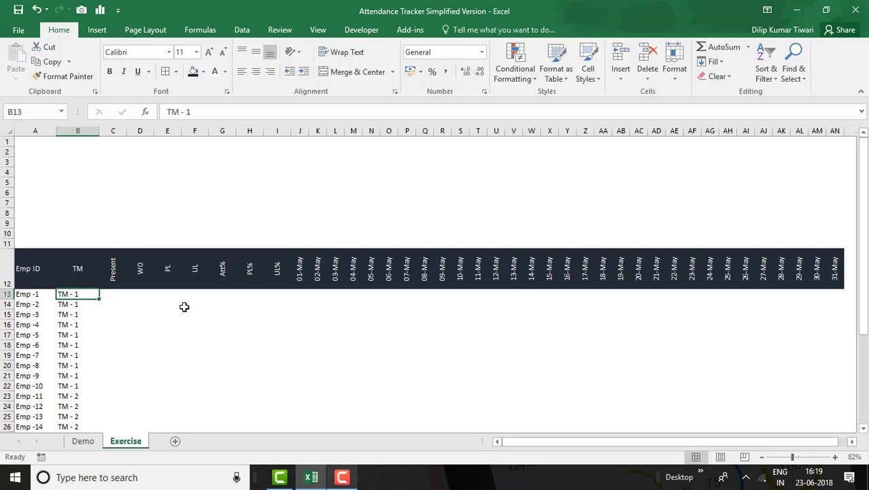
pyautogui.press('Left')
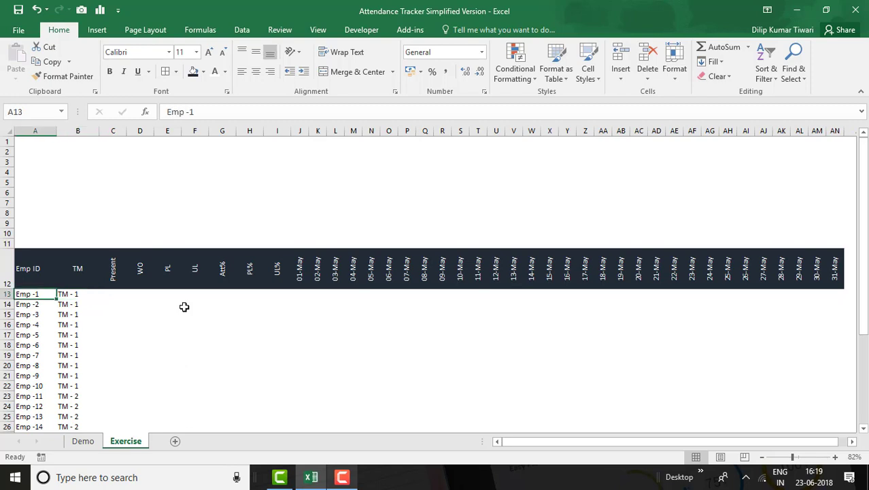
pyautogui.press('Up')
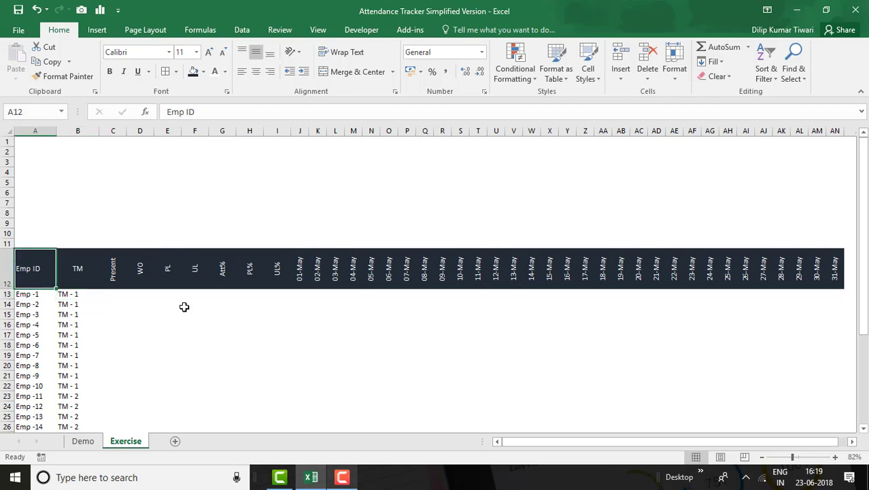
pyautogui.hotkey('ctrl', 'shift', 'Right')
pyautogui.hotkey('ctrl', 'shift', 'Down')
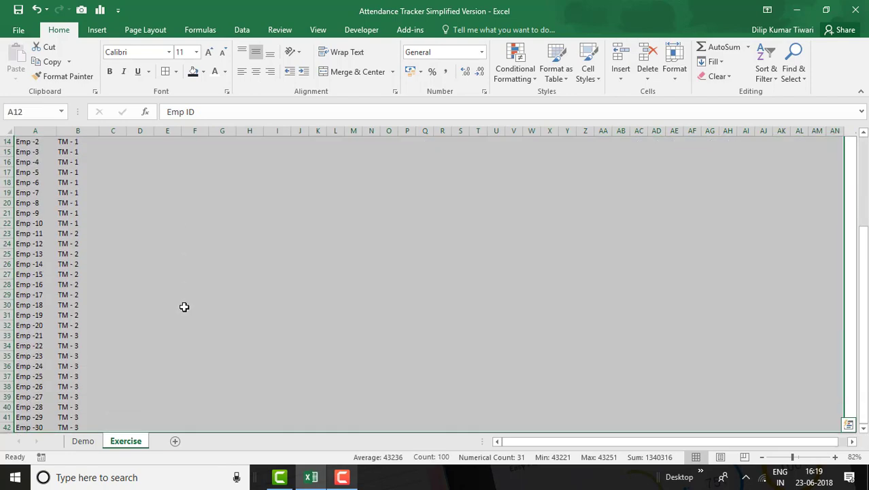
pyautogui.scroll(5, 185, 307)
pyautogui.hotkey('ctrl', '1')
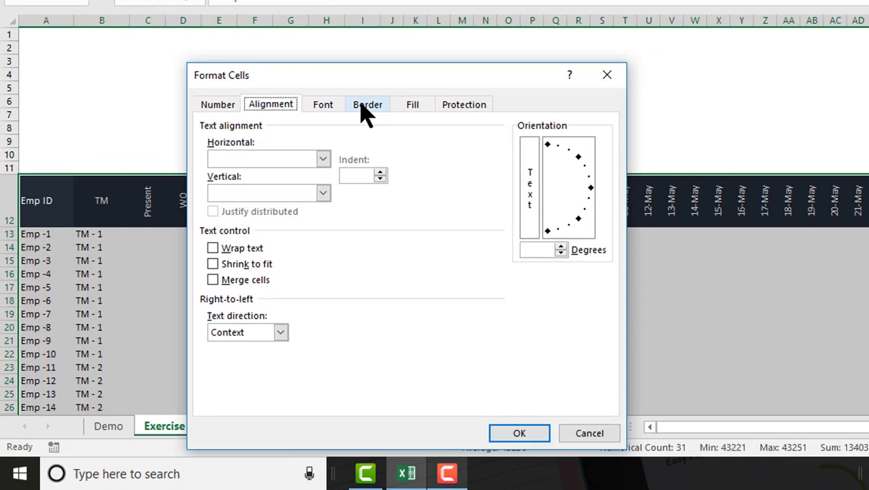
pyautogui.click(330, 144)
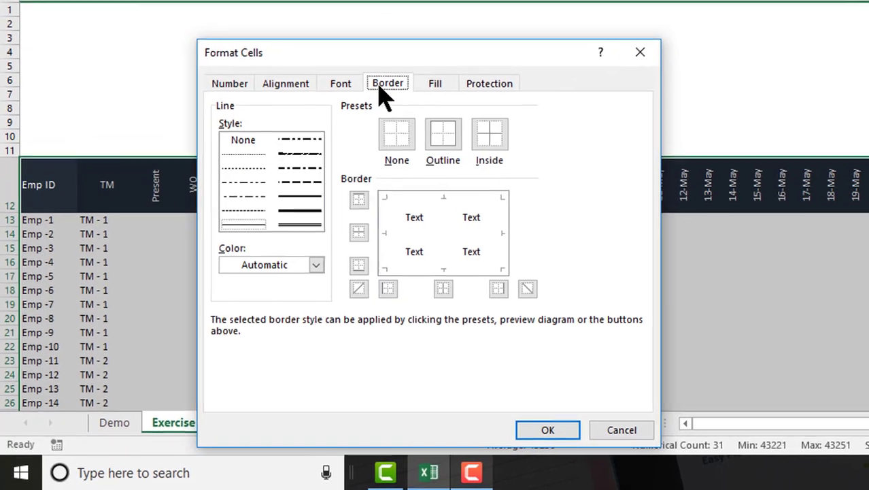
pyautogui.click(318, 264)
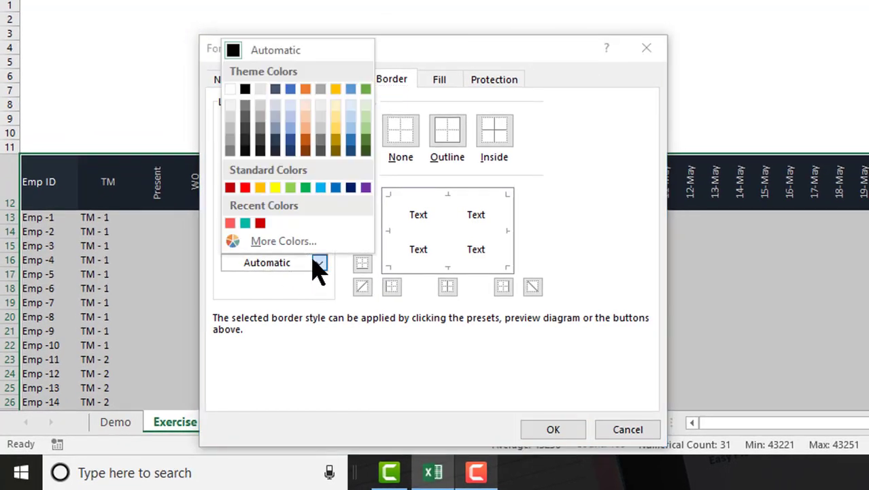
pyautogui.click(231, 130)
pyautogui.click(449, 148)
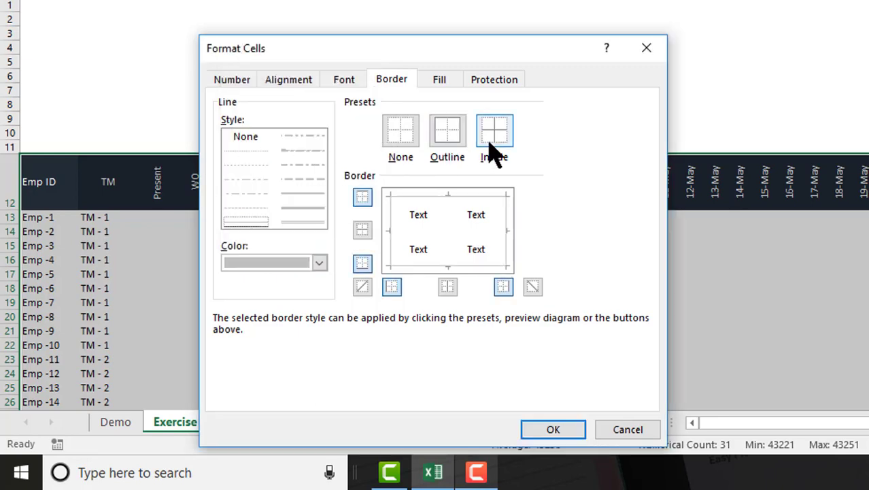
pyautogui.click(489, 142)
pyautogui.click(563, 430)
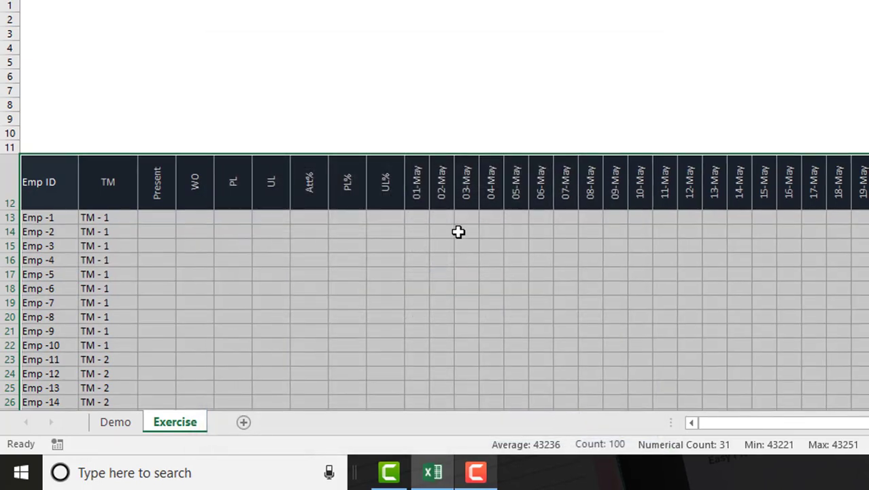
# Check the Attendance Summary header on the Demo sheet against the C10:I10 area of the Exercise sheet
pyautogui.click(390, 185)
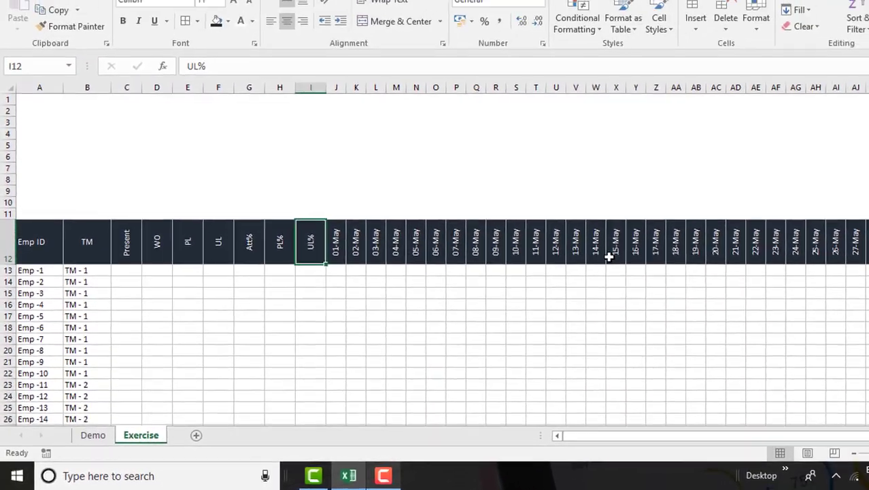
pyautogui.hotkey('ctrl', 'Left')
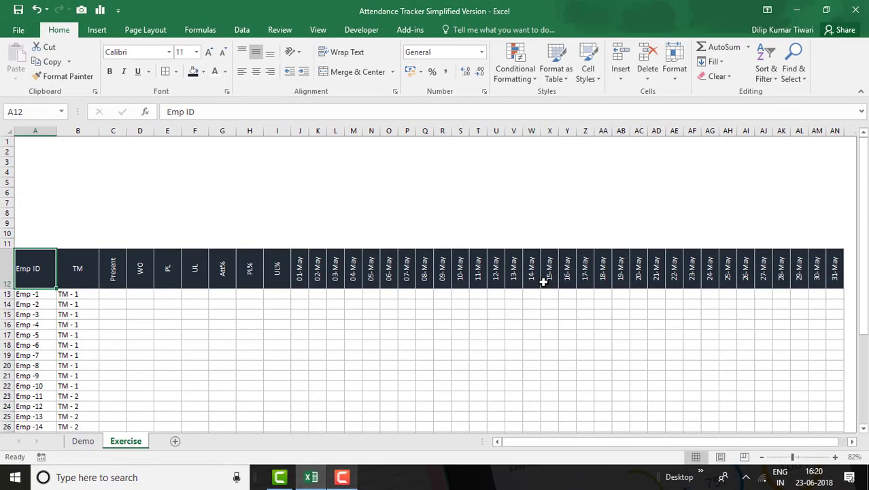
pyautogui.press('Up')
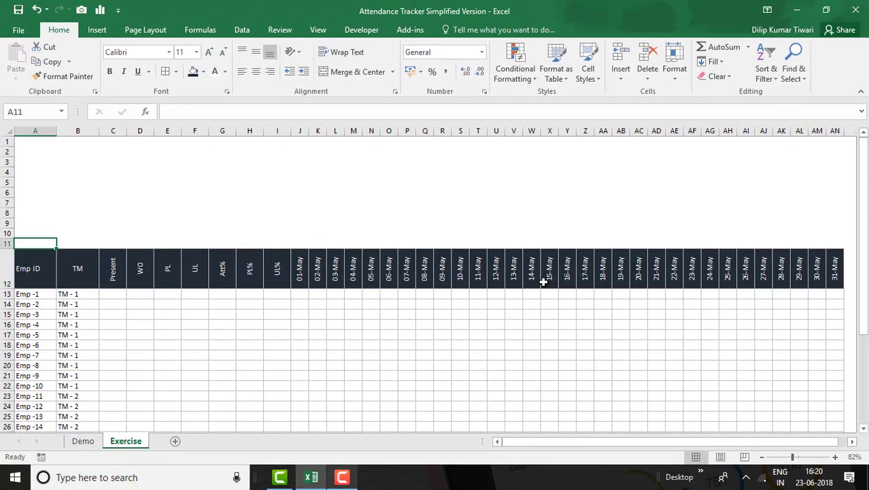
pyautogui.press('Up')
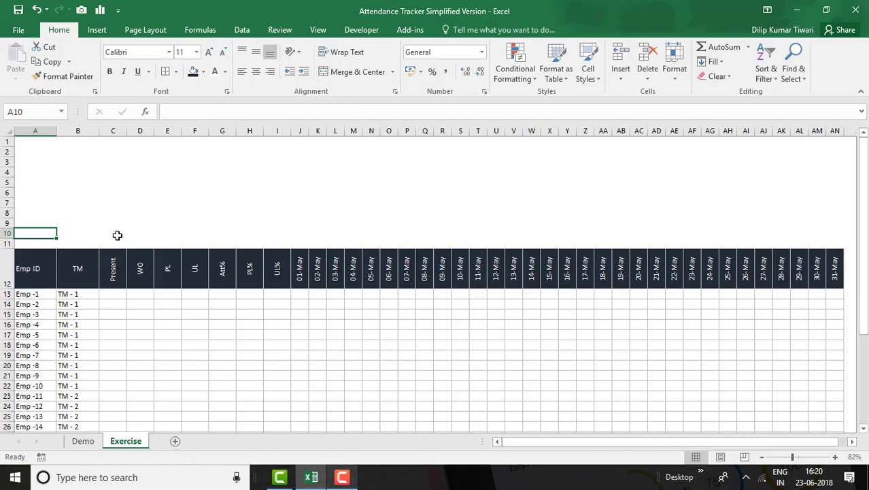
pyautogui.moveTo(117, 236); pyautogui.dragTo(273, 232)
pyautogui.click(83, 440)
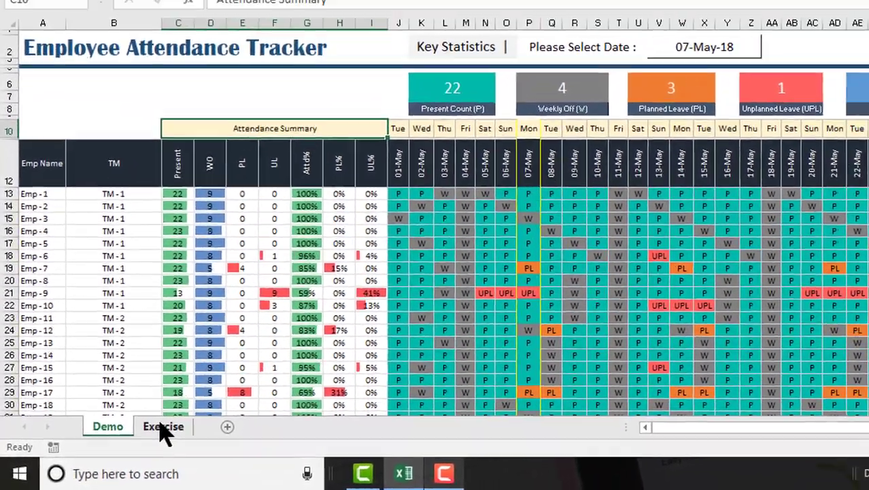
pyautogui.click(156, 429)
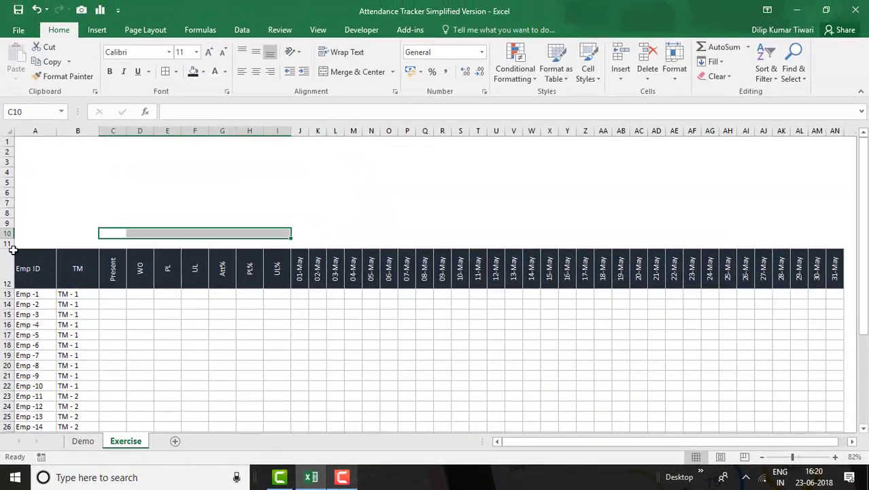
# Reduce the height of row 11 to a thin spacer above the header row, undoing the extra shrink
pyautogui.moveTo(8, 248); pyautogui.dragTo(7, 246)
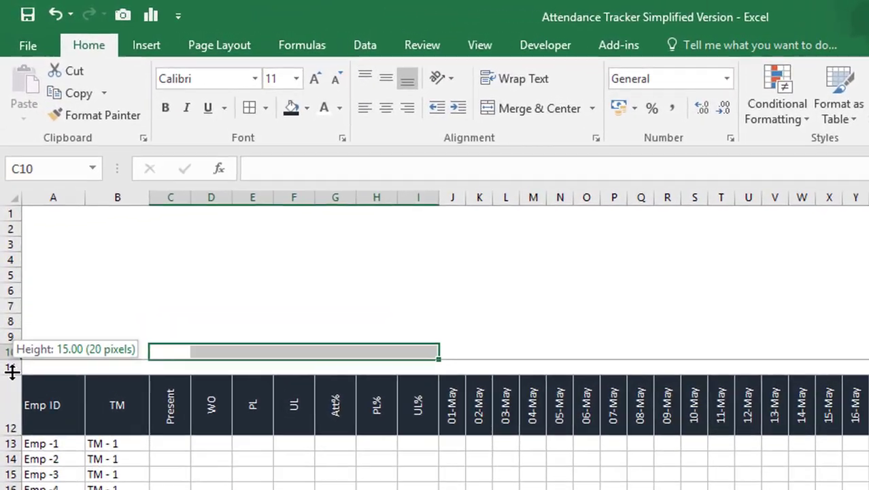
pyautogui.moveTo(12, 371)
pyautogui.mouseDown()
pyautogui.moveTo(7, 363)
pyautogui.moveTo(8, 371)
pyautogui.mouseUp()
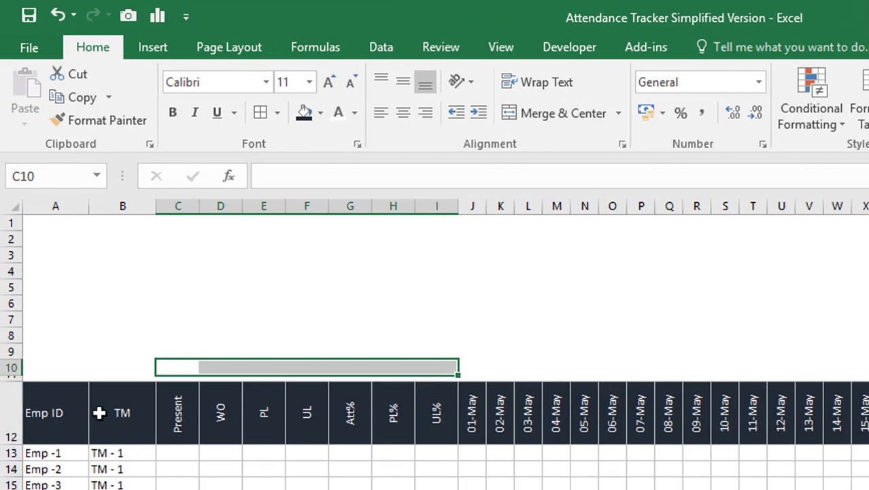
pyautogui.click(15, 377)
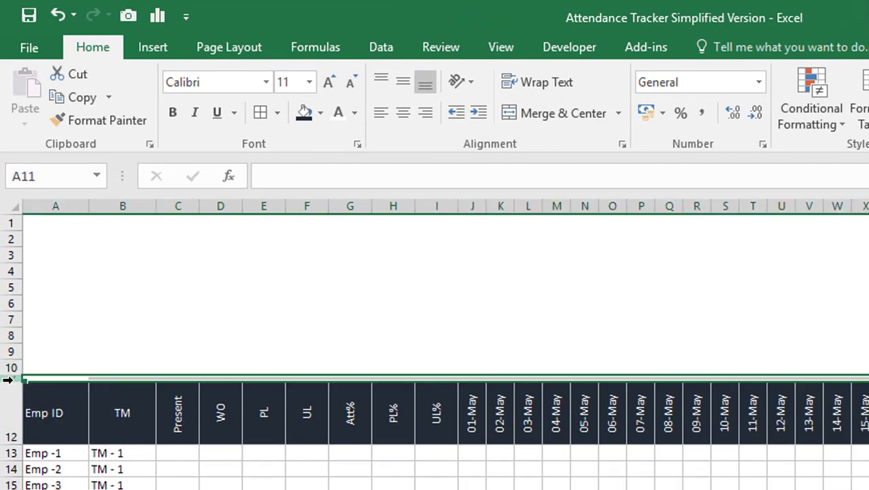
pyautogui.moveTo(8, 379); pyautogui.dragTo(10, 375)
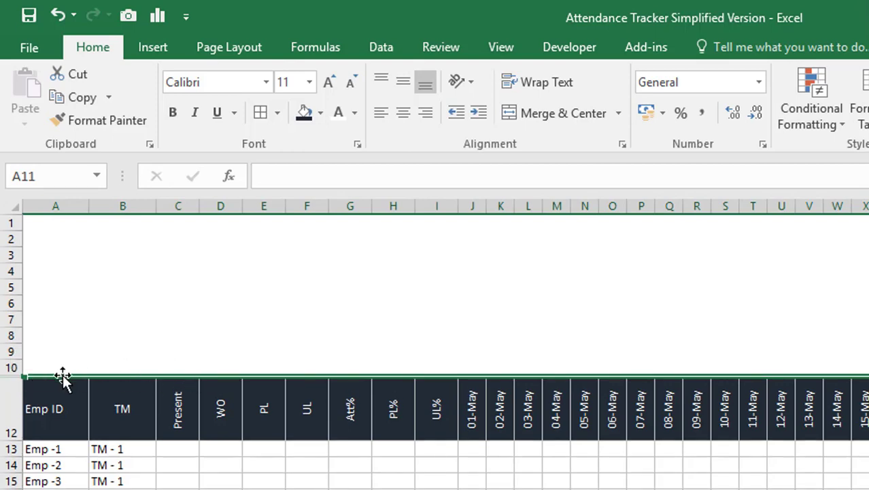
pyautogui.hotkey('ctrl', 'z')
# Merge and center C10:I10 and fill the merged cell with the lightest gold theme colour
pyautogui.moveTo(121, 353); pyautogui.dragTo(121, 366)
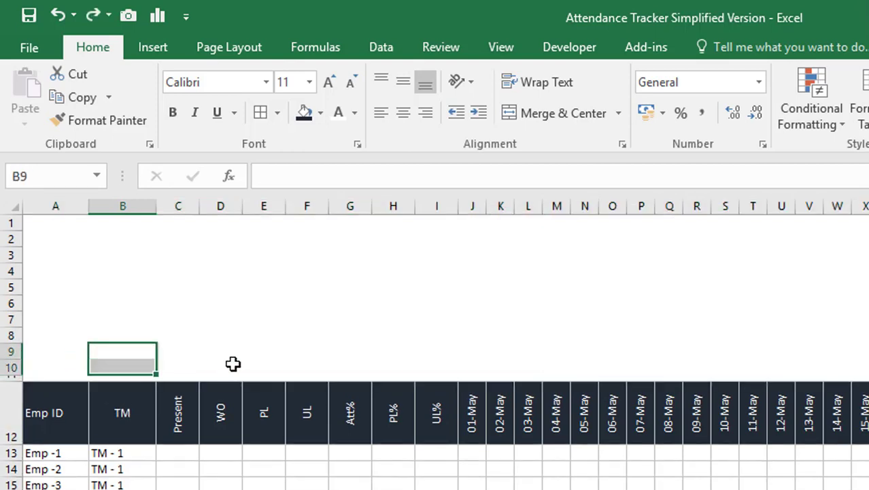
pyautogui.press('Right')
pyautogui.press('Down')
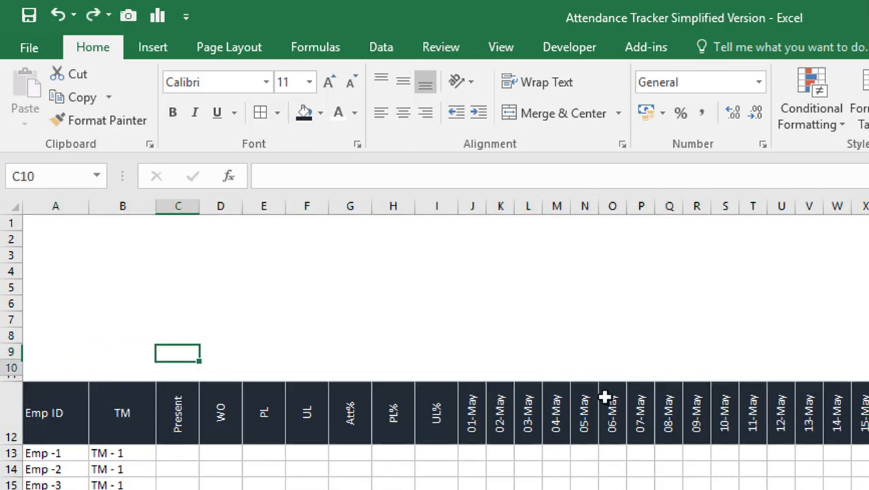
pyautogui.hotkey('shift', 'Right')
pyautogui.hotkey('shift', 'Right')
pyautogui.hotkey('shift', 'Right')
pyautogui.hotkey('shift', 'Right')
pyautogui.hotkey('shift', 'Right')
pyautogui.hotkey('shift', 'Right')
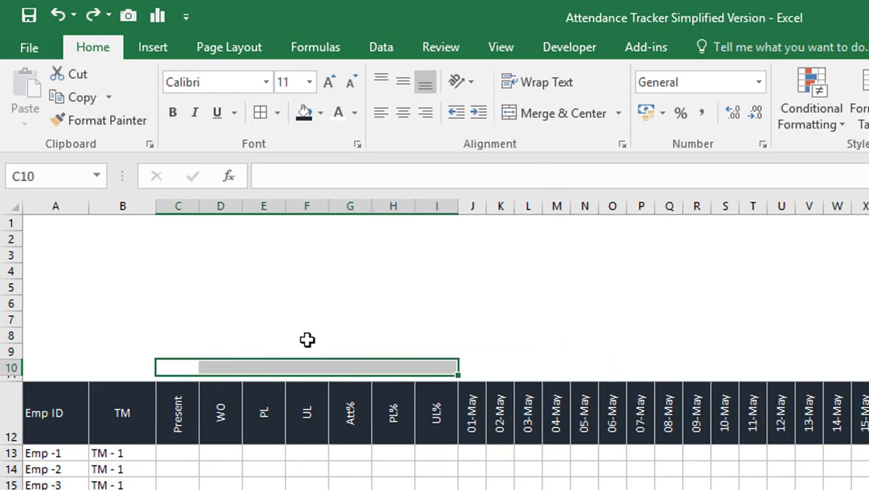
pyautogui.click(519, 113)
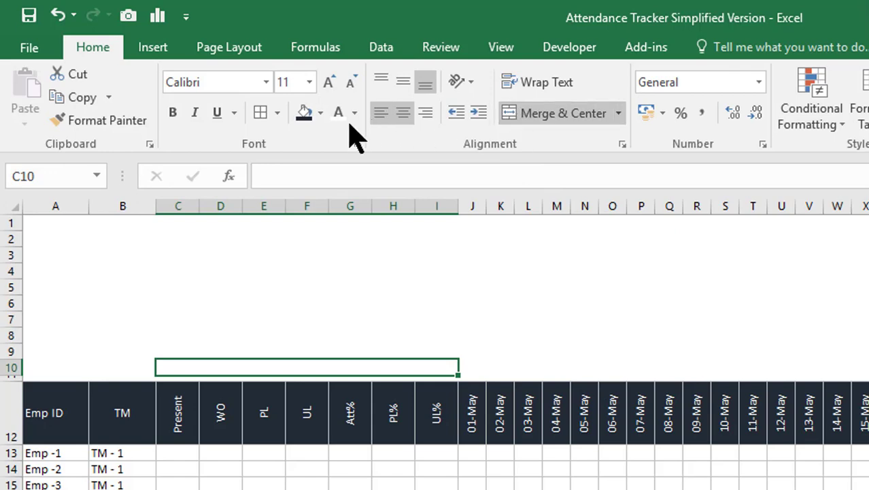
pyautogui.click(321, 113)
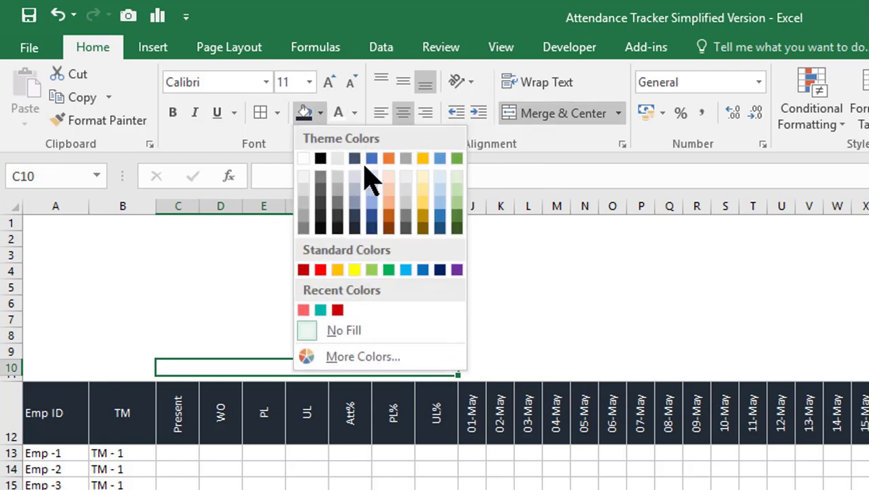
pyautogui.click(421, 177)
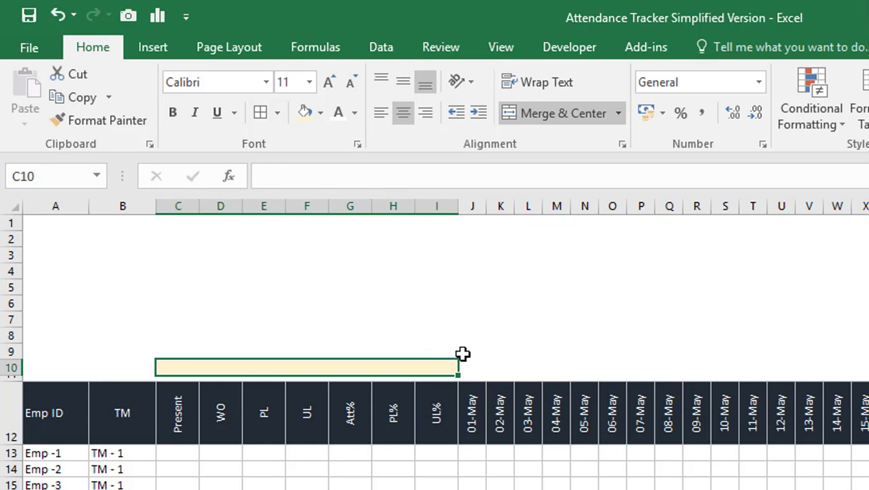
# Enter the title Attendance Summary in the merged cell C10:I10
pyautogui.write('Atte')
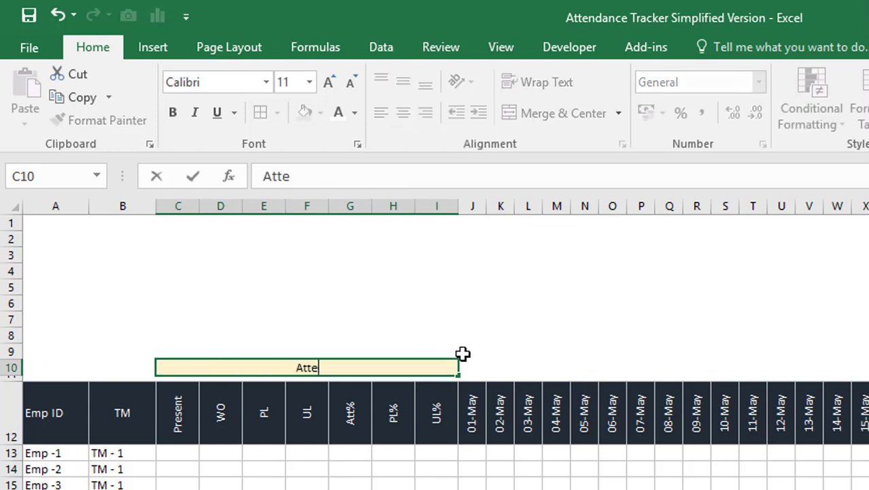
pyautogui.write('ndn')
pyautogui.write('nce')
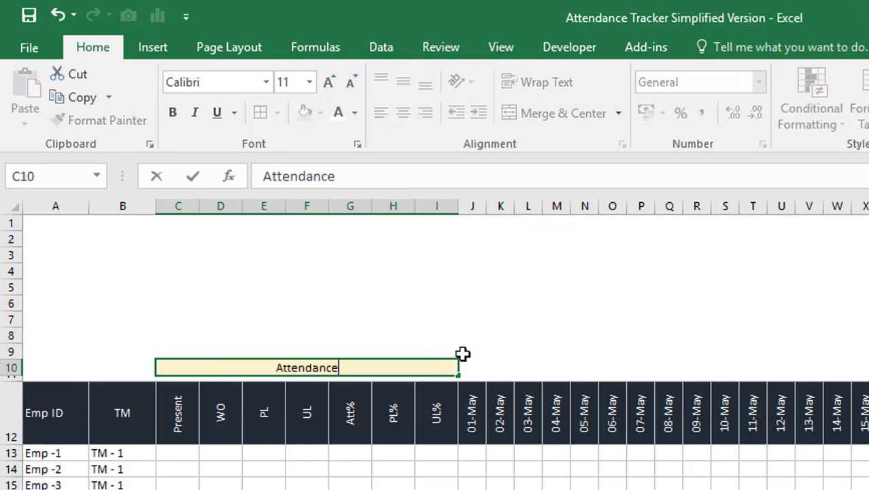
pyautogui.write(' Summary')
pyautogui.press('Return')
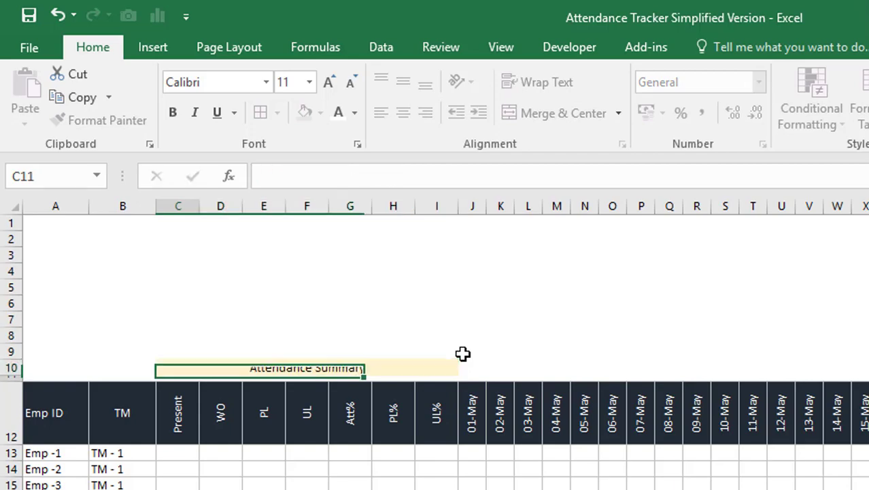
pyautogui.press('Up')
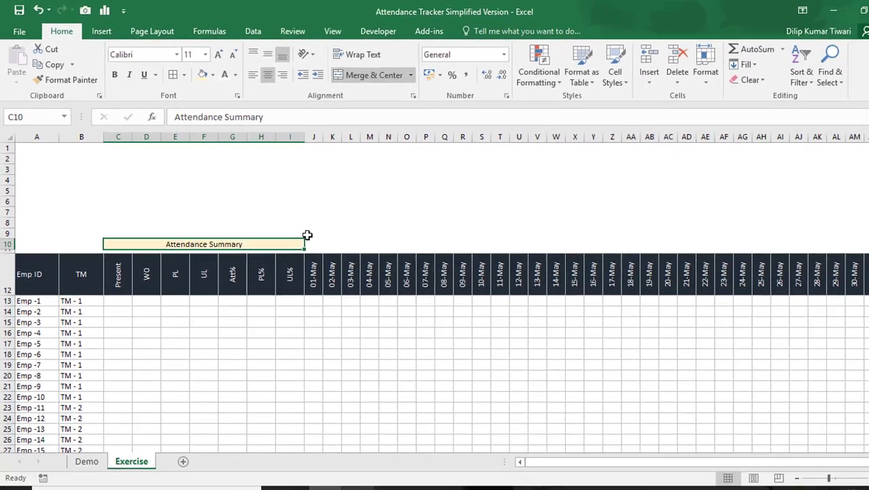
# Enter the formula =TEXT(J12,"ddd") in J10 to derive the weekday from the date below
pyautogui.click(462, 355)
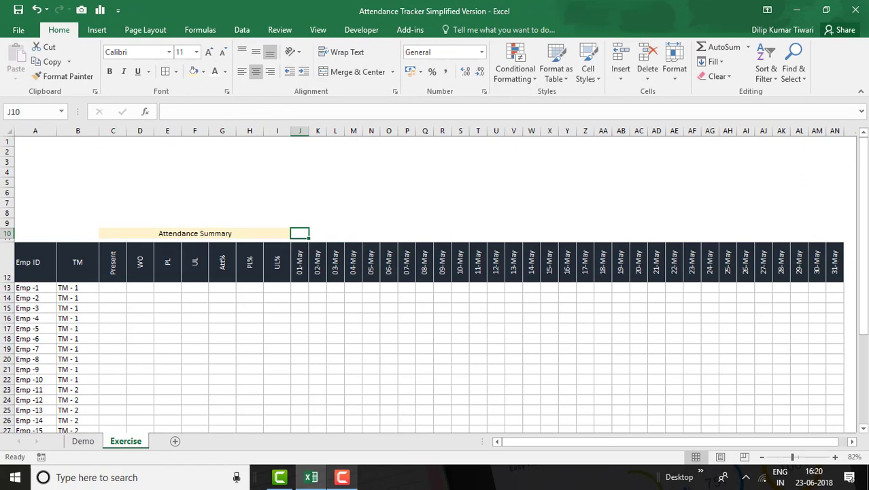
pyautogui.moveTo(299, 233); pyautogui.dragTo(835, 234)
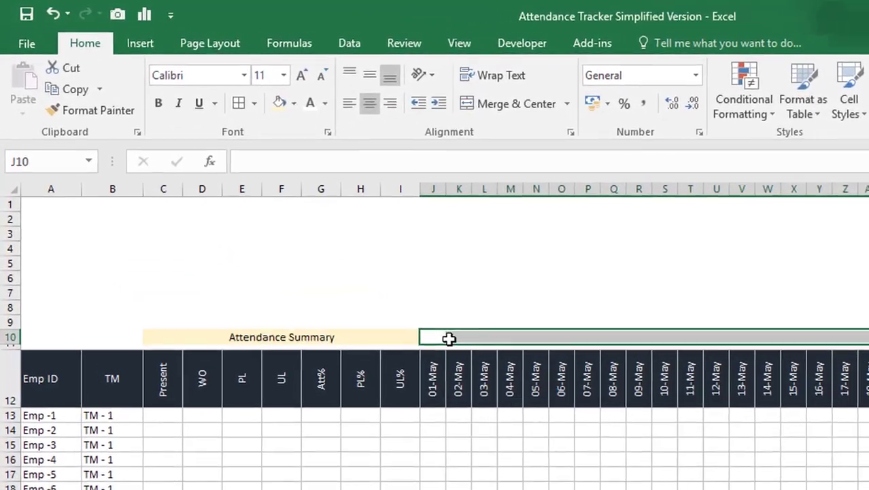
pyautogui.click(381, 293)
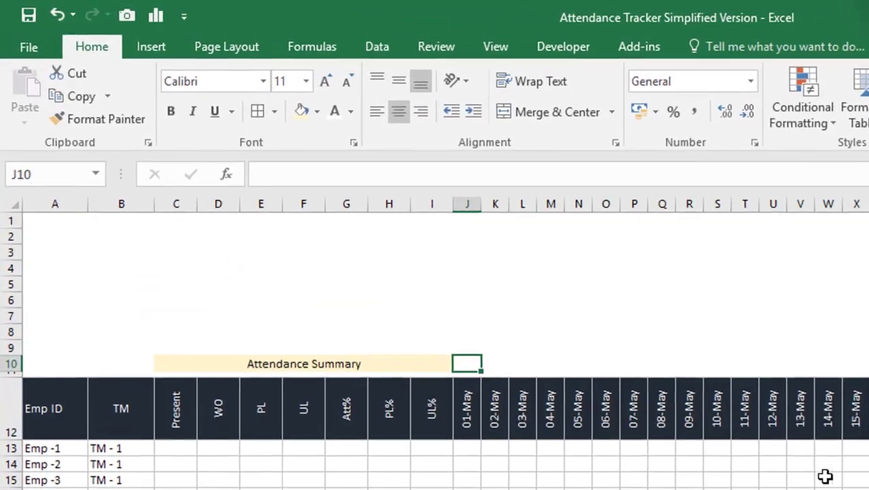
pyautogui.write('=tex')
pyautogui.press('Tab')
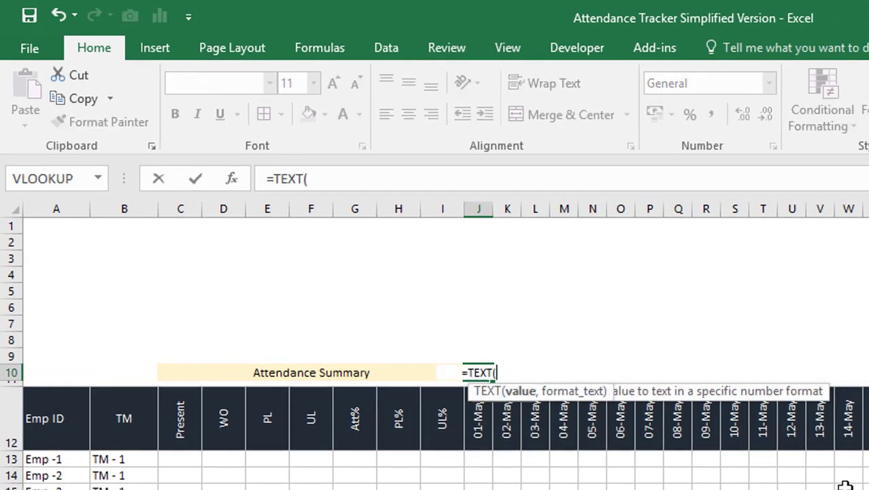
pyautogui.press('Down')
pyautogui.press('Down')
pyautogui.write(',"')
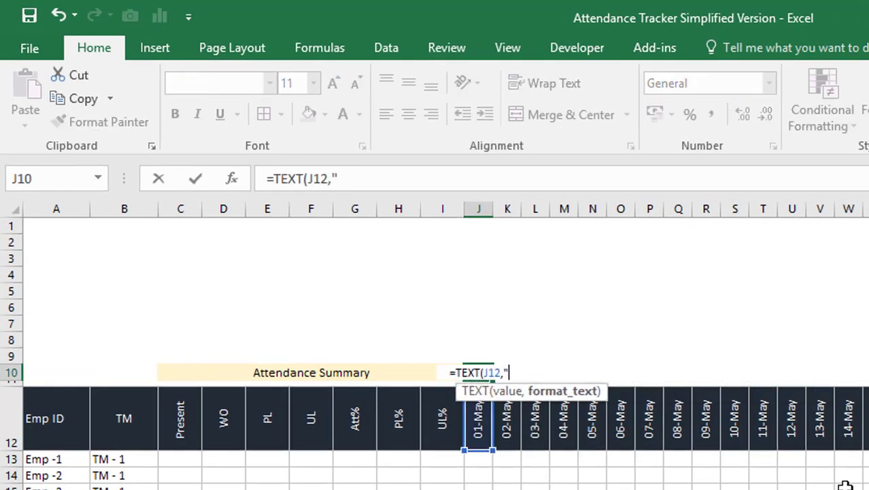
pyautogui.write('ddd")')
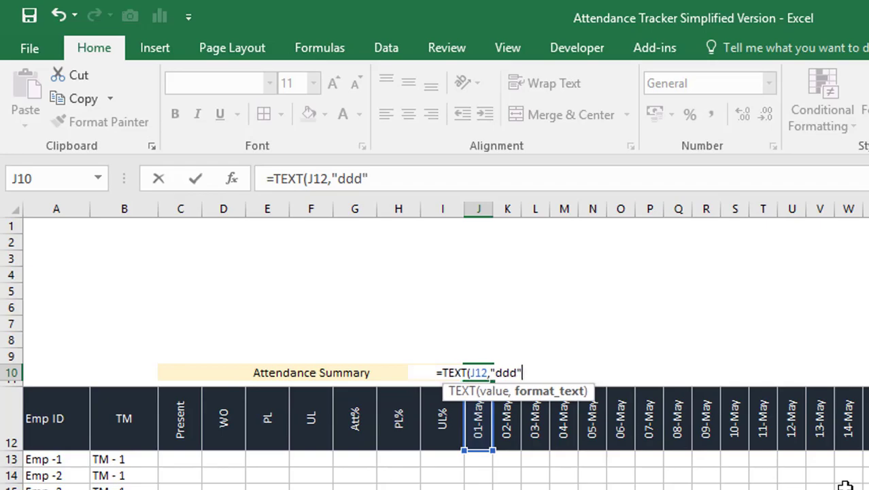
pyautogui.press('Return')
# Fill the weekday formula from J10 across to AN10, above all the May dates
pyautogui.press('Up')
pyautogui.hotkey('shift', 'Right')
pyautogui.hotkey('shift', 'Right')
pyautogui.hotkey('shift', 'Right')
pyautogui.hotkey('shift', 'Right')
pyautogui.hotkey('shift', 'Right')
pyautogui.hotkey('shift', 'Right')
pyautogui.hotkey('shift', 'Right')
pyautogui.hotkey('shift', 'Right')
pyautogui.hotkey('shift', 'Right')
pyautogui.hotkey('shift', 'Right')
pyautogui.hotkey('shift', 'Right')
pyautogui.hotkey('shift', 'Right')
pyautogui.hotkey('shift', 'Right')
pyautogui.hotkey('shift', 'Right')
pyautogui.hotkey('shift', 'Right')
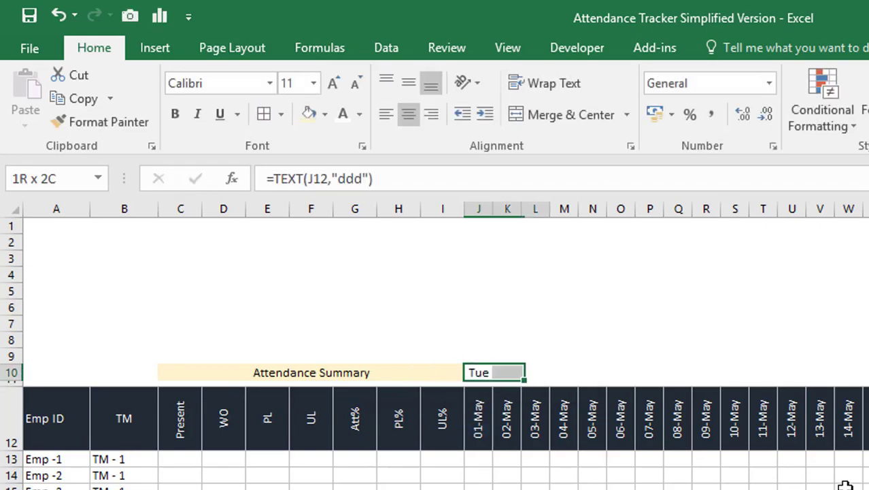
pyautogui.hotkey('shift', 'Right')
pyautogui.hotkey('shift', 'Right')
pyautogui.hotkey('shift', 'Right')
pyautogui.hotkey('shift', 'Right')
pyautogui.hotkey('shift', 'Right')
pyautogui.hotkey('shift', 'Right')
pyautogui.hotkey('shift', 'Right')
pyautogui.hotkey('shift', 'Right')
pyautogui.hotkey('shift', 'Right')
pyautogui.hotkey('shift', 'Right')
pyautogui.hotkey('shift', 'Right')
pyautogui.hotkey('shift', 'Right')
pyautogui.hotkey('shift', 'Right')
pyautogui.hotkey('shift', 'Right')
pyautogui.hotkey('shift', 'Right')
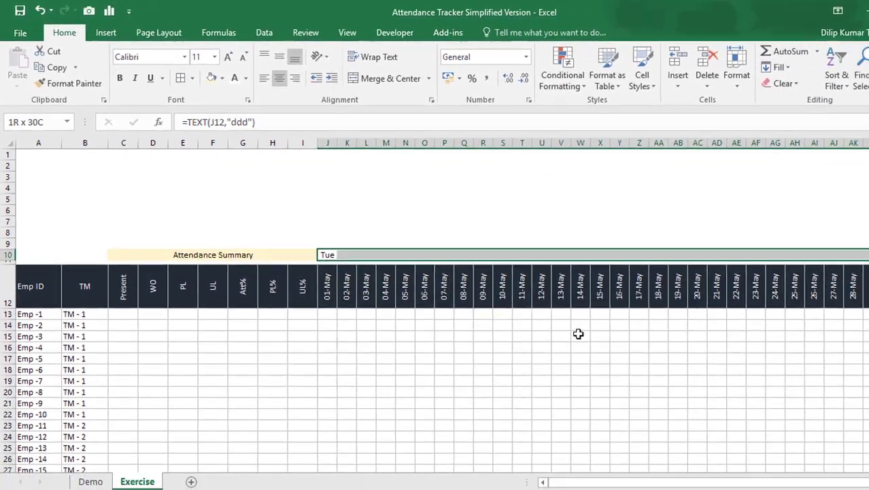
pyautogui.hotkey('ctrl', 'r')
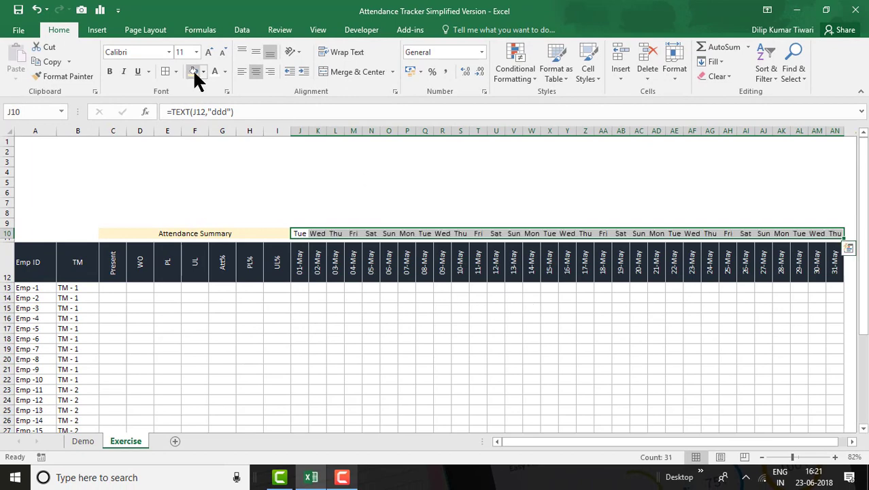
# Apply the lightest gold fill and black borders to the weekday cells J10:AN10, and border the Attendance Summary cell
pyautogui.click(371, 262)
pyautogui.click(268, 234)
pyautogui.press('Right')
pyautogui.hotkey('ctrl', 'shift', 'Right')
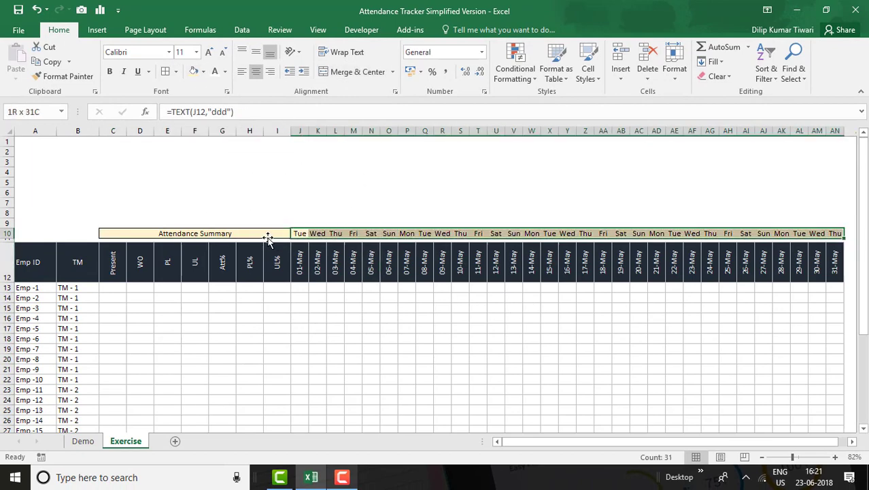
pyautogui.press('Down')
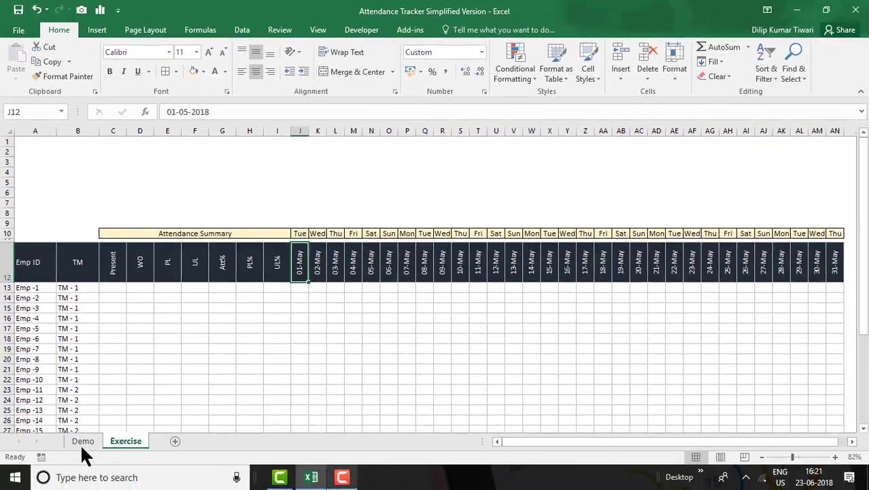
# Shrink row 1 to a thin spacer and make row 2 taller on the Exercise sheet, following the Demo sheet's title area
pyautogui.click(82, 440)
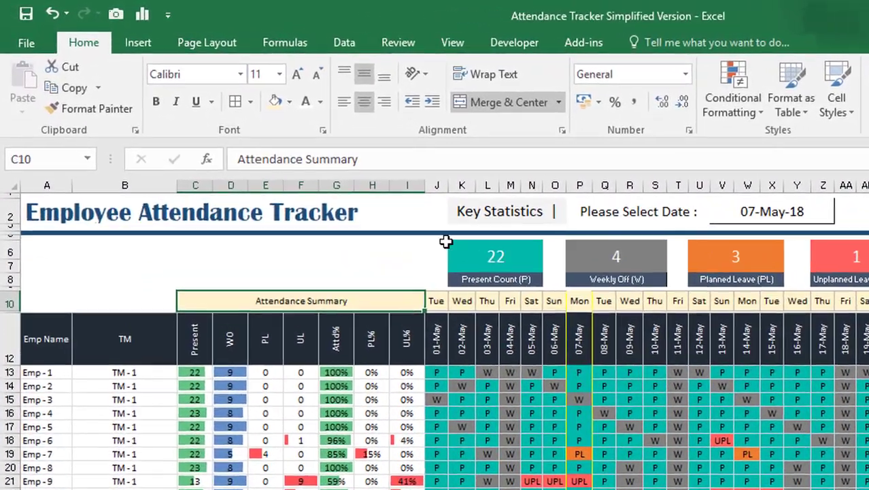
pyautogui.click(46, 213)
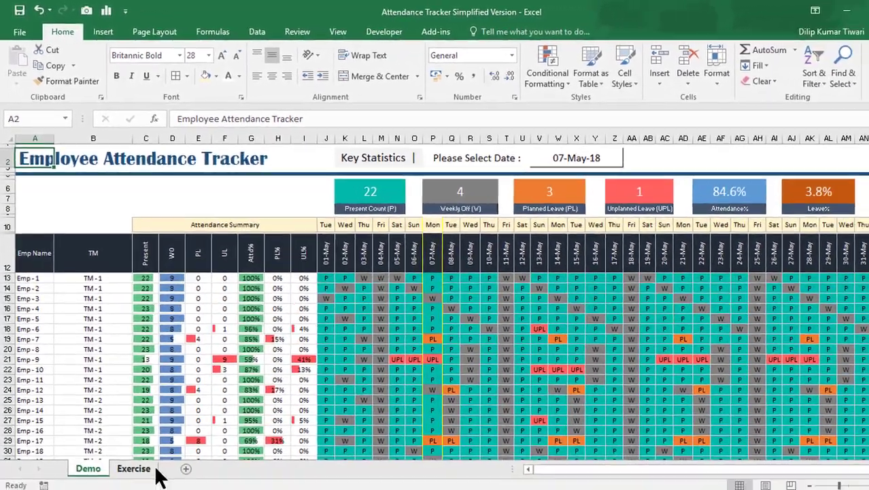
pyautogui.click(138, 469)
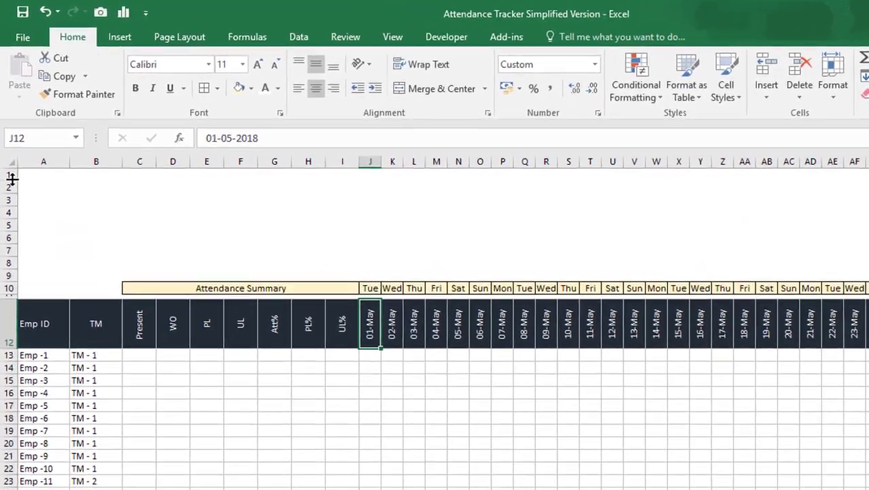
pyautogui.moveTo(7, 149); pyautogui.dragTo(7, 148)
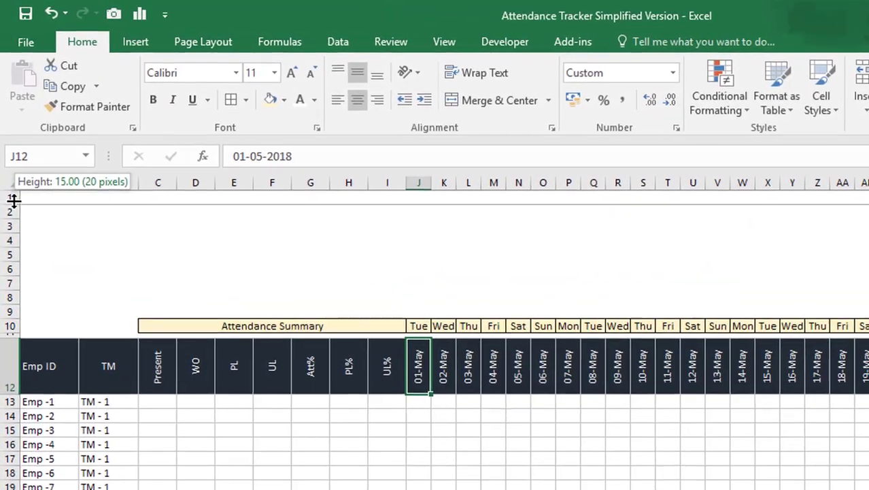
pyautogui.moveTo(13, 199); pyautogui.dragTo(39, 215)
# Enter the title Employee Attendance Tracker in A2 and align it to the vertical middle
pyautogui.click(39, 215)
pyautogui.write('Employee At')
pyautogui.write('tendance Tracker')
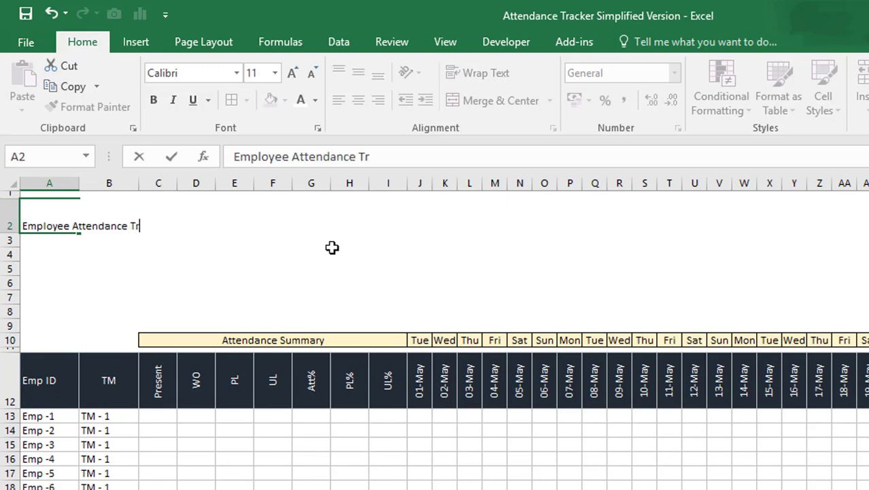
pyautogui.hotkey('ctrl', 'Return')
pyautogui.click(354, 76)
# Format the title in A2 as Britannic Bold, size 18, with the darkest blue-gray theme font colour
pyautogui.click(192, 71)
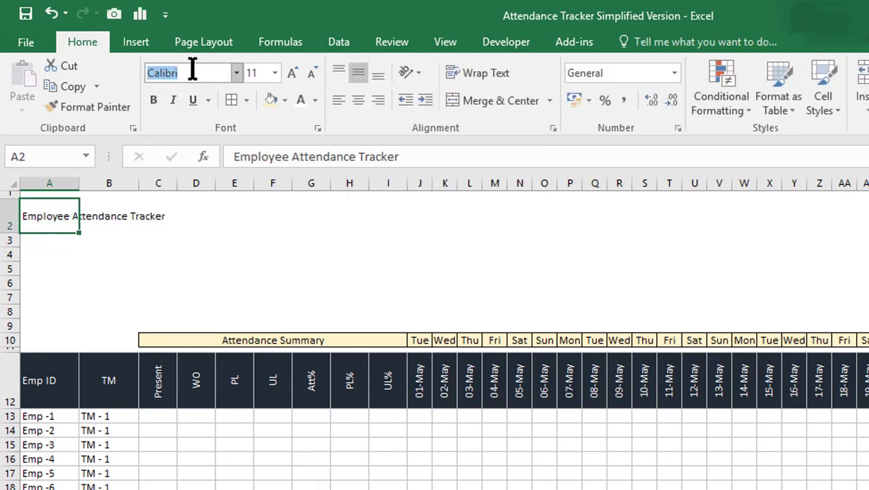
pyautogui.write('B')
pyautogui.write('ritann')
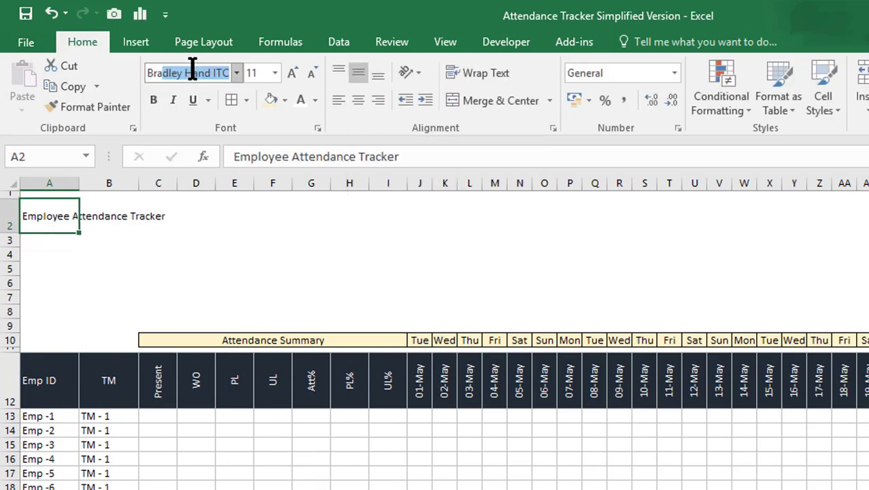
pyautogui.write('i')
pyautogui.press('Return')
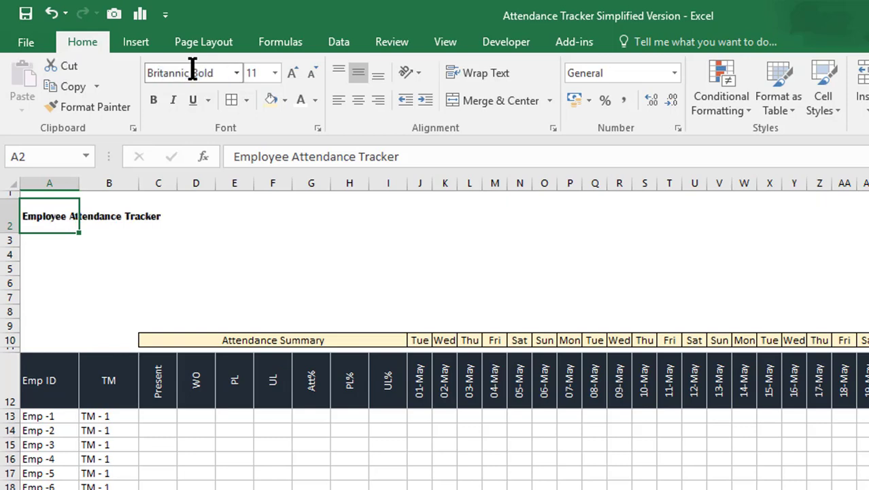
pyautogui.click(253, 72)
pyautogui.press('Return')
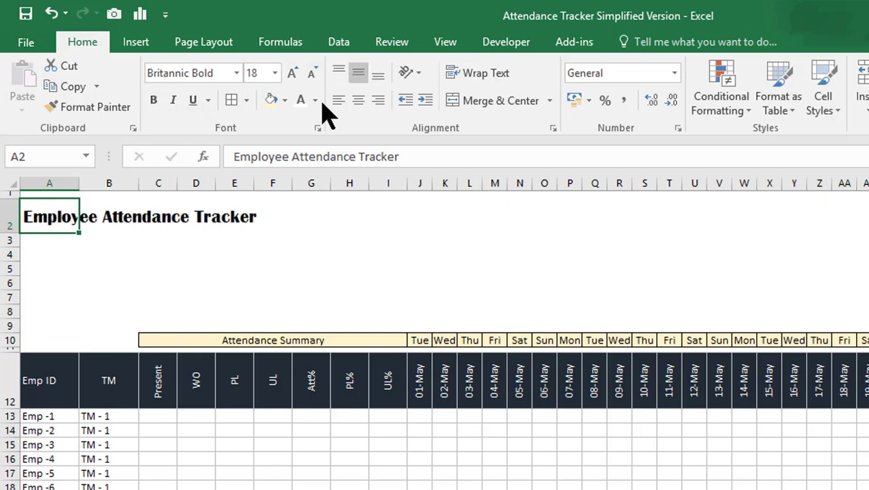
pyautogui.click(315, 101)
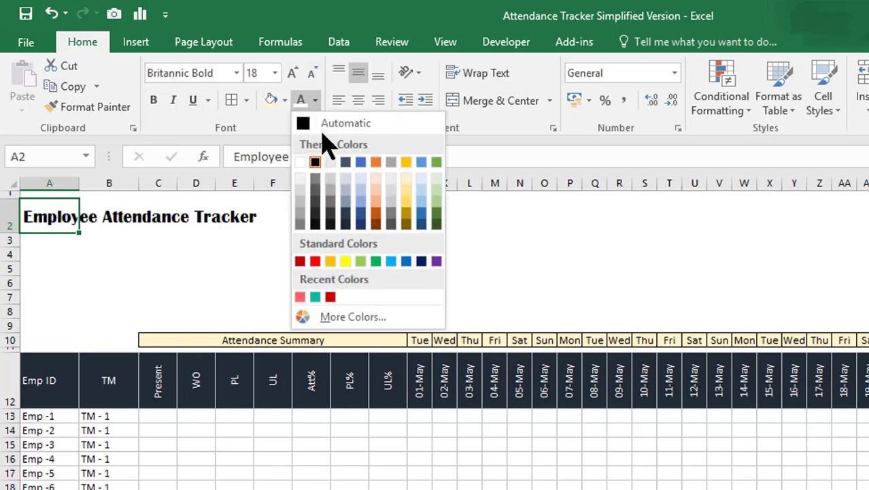
pyautogui.click(345, 226)
pyautogui.click(349, 230)
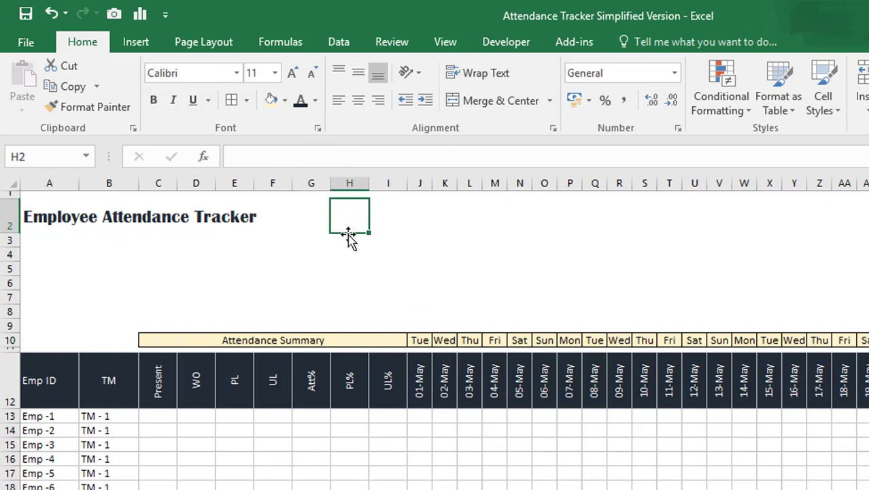
# Enter key Statistics in K2, then merge and center K2:O2 with middle vertical alignment
pyautogui.press('Right')
pyautogui.press('Right')
pyautogui.press('Right')
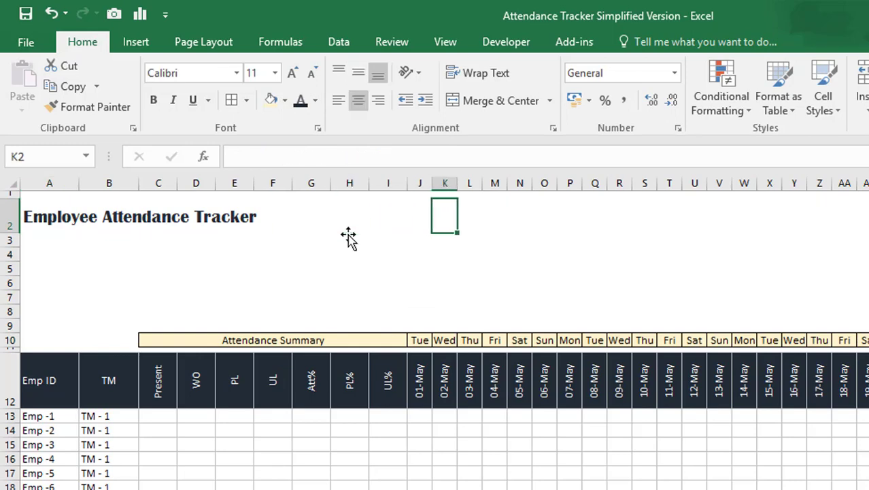
pyautogui.write('key Statistics')
pyautogui.hotkey('shift', 'Right')
pyautogui.hotkey('shift', 'Right')
pyautogui.hotkey('shift', 'Right')
pyautogui.hotkey('shift', 'Right')
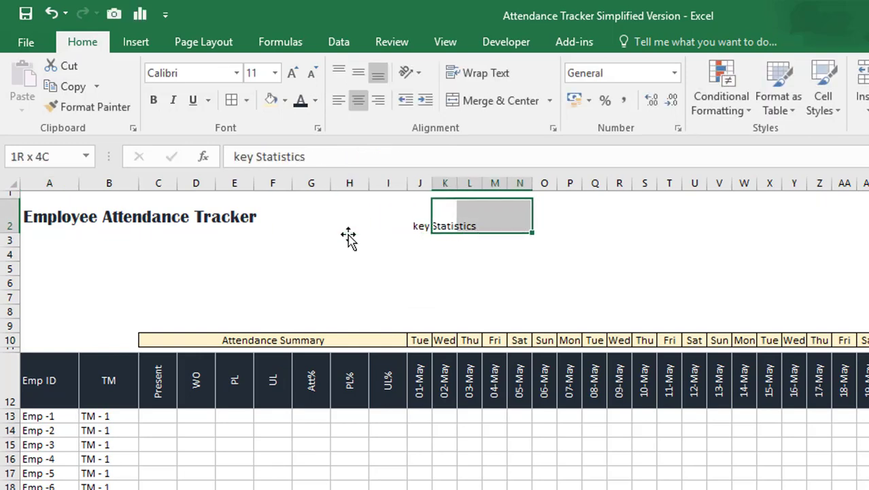
pyautogui.click(501, 102)
pyautogui.click(358, 72)
# Change the K2 label to "key Statistics |" and format it with the light gold fill and font size 16
pyautogui.press('F2')
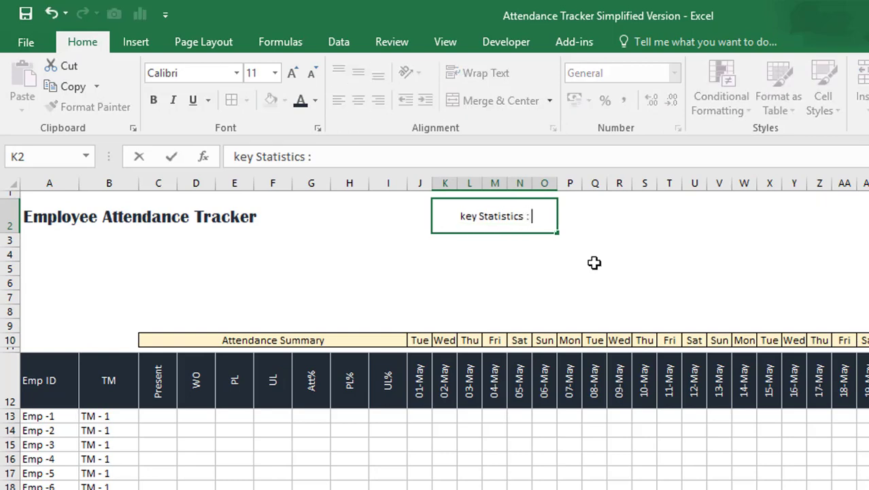
pyautogui.hotkey('ctrl', 'Return')
pyautogui.click(271, 100)
pyautogui.click(262, 72)
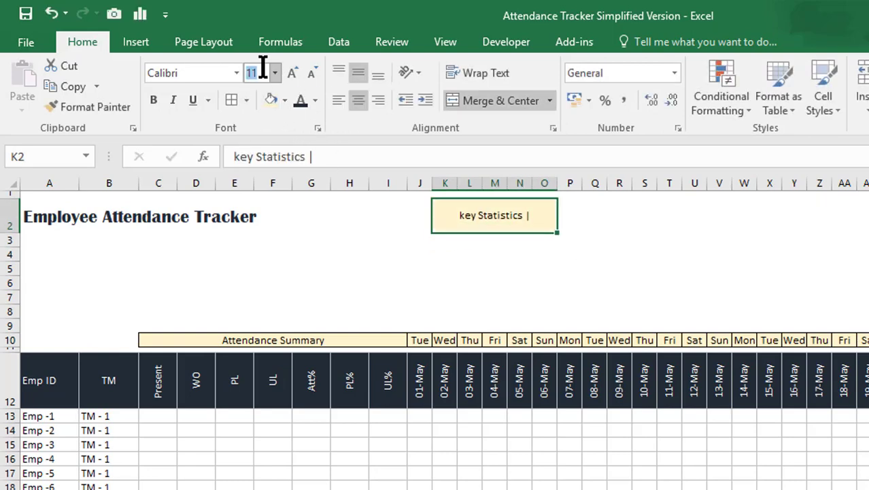
pyautogui.write('16')
pyautogui.press('Return')
# Merge and center Q2:V2, enter the label "Please Select Date :" and align it to the vertical middle
pyautogui.moveTo(595, 216); pyautogui.dragTo(718, 235)
pyautogui.click(465, 104)
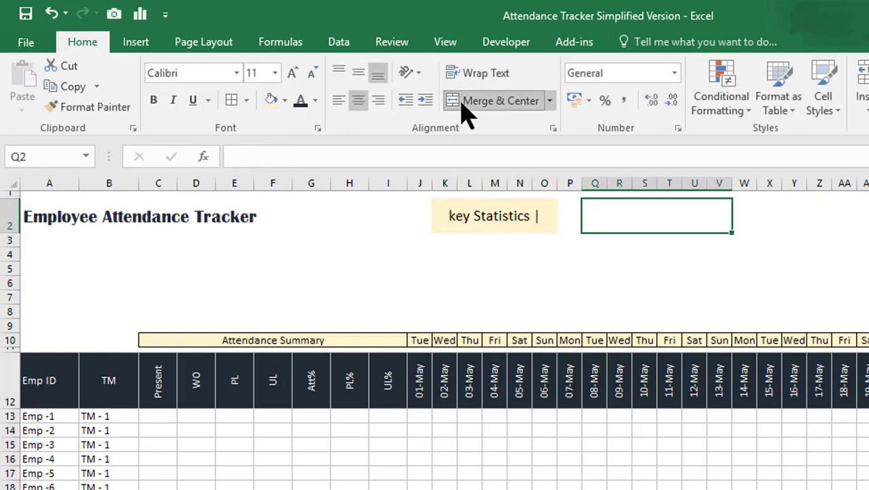
pyautogui.write('Please Select Date :')
pyautogui.hotkey('ctrl', 'Return')
pyautogui.click(358, 72)
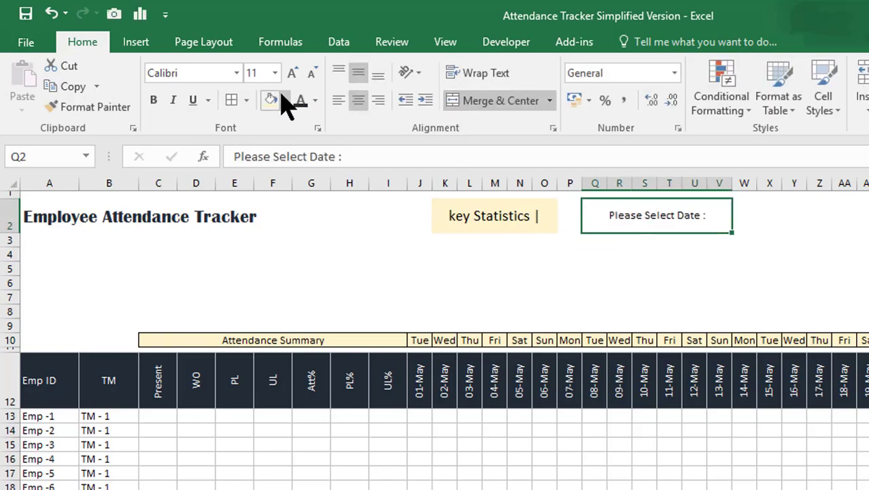
# Fill the Please Select Date label with light gold and set its font size to 16
pyautogui.click(270, 100)
pyautogui.click(262, 73)
pyautogui.write('16')
pyautogui.press('Return')
# Merge and center W2:AC2 as the date selection cell, with font size 16 and a light gray fill
pyautogui.moveTo(744, 216)
pyautogui.mouseDown()
pyautogui.moveTo(806, 217)
pyautogui.moveTo(839, 231)
pyautogui.moveTo(760, 210)
pyautogui.mouseUp()
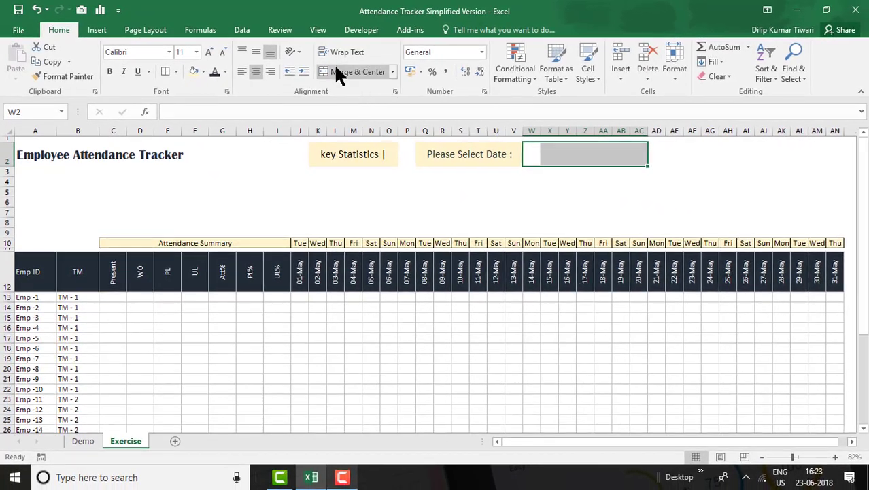
pyautogui.click(335, 71)
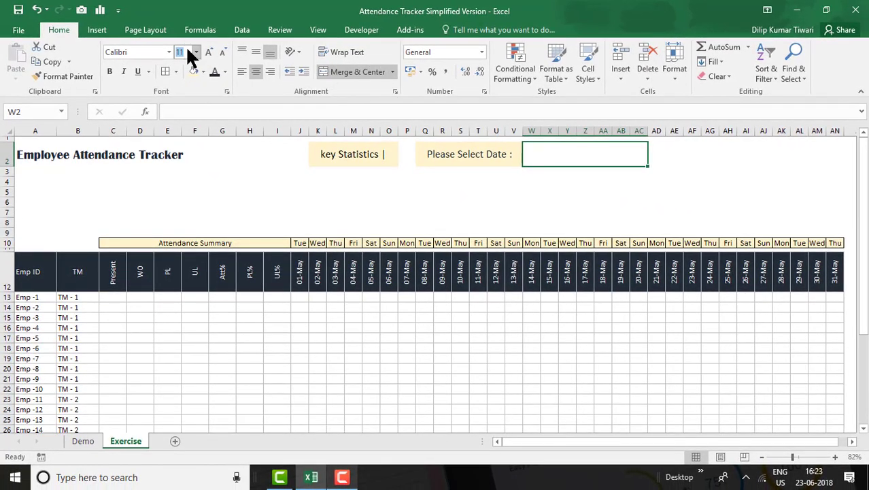
pyautogui.write('1')
pyautogui.press('Return')
pyautogui.click(203, 70)
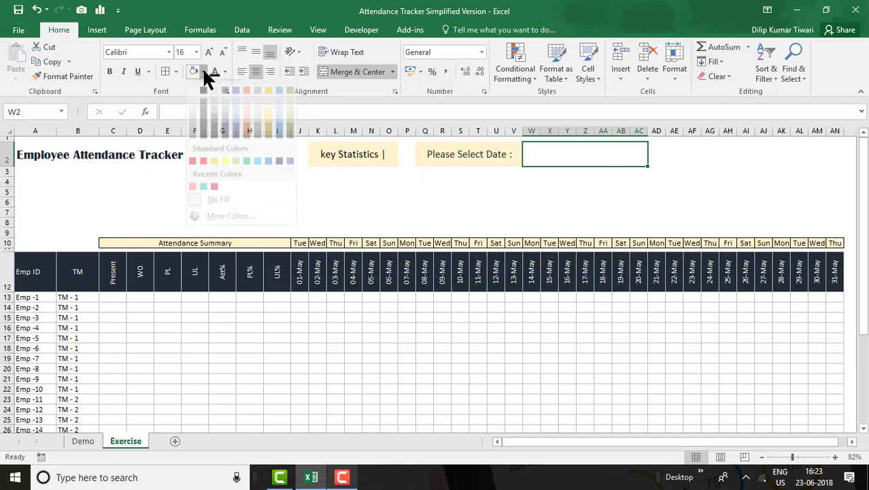
pyautogui.click(191, 118)
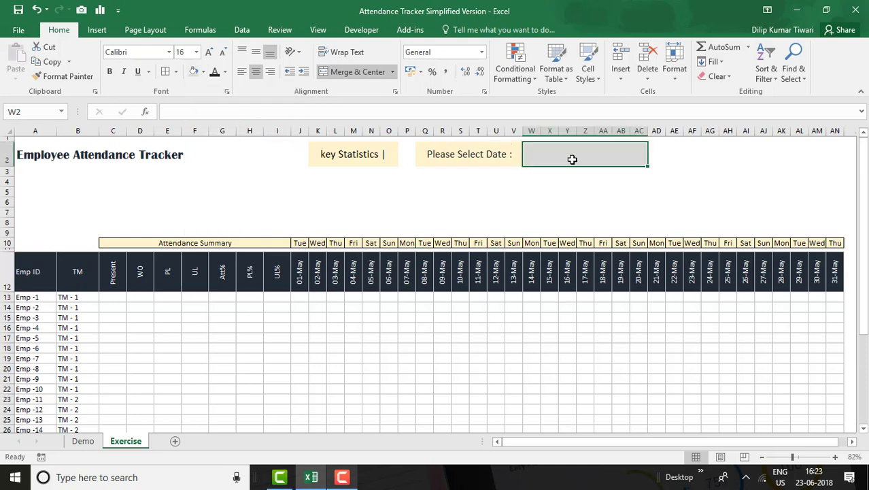
# Add a List data validation to the merged date cell W2, using the date headers =$J$12:$AN$12 as its source
pyautogui.hotkey('alt', 'd')
pyautogui.press('l')
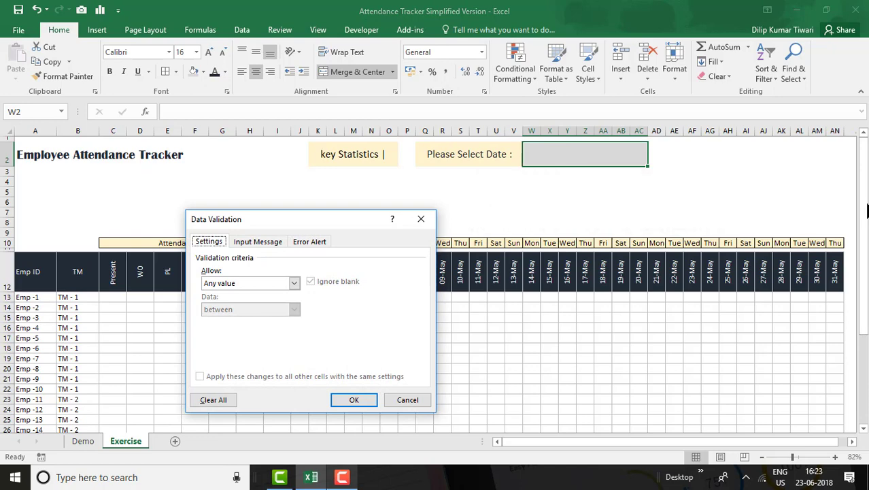
pyautogui.moveTo(317, 221); pyautogui.dragTo(385, 315)
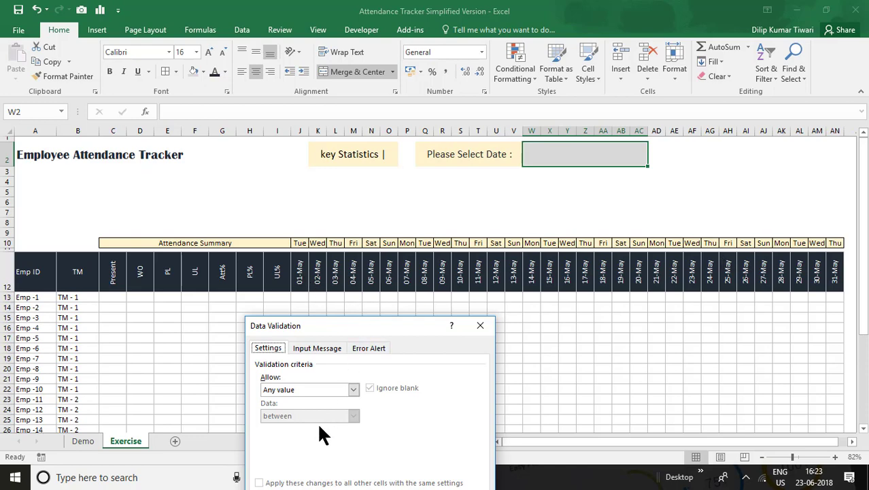
pyautogui.click(295, 389)
pyautogui.click(276, 424)
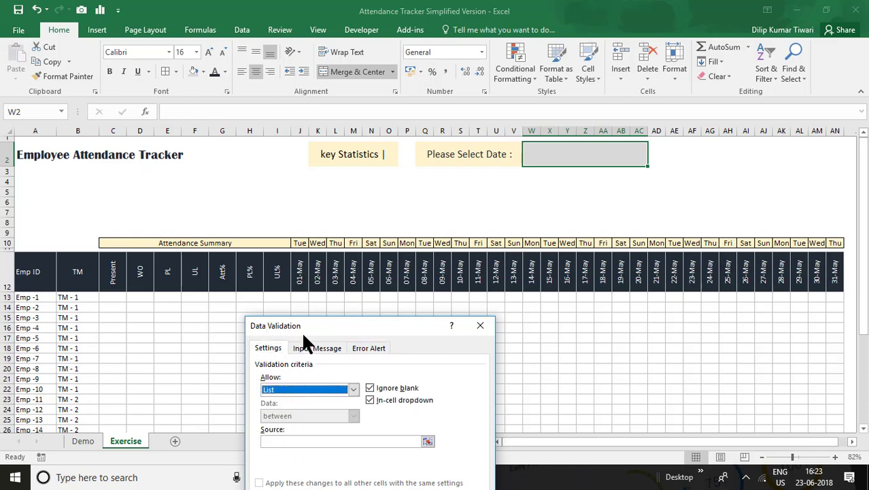
pyautogui.moveTo(304, 333); pyautogui.dragTo(135, 231)
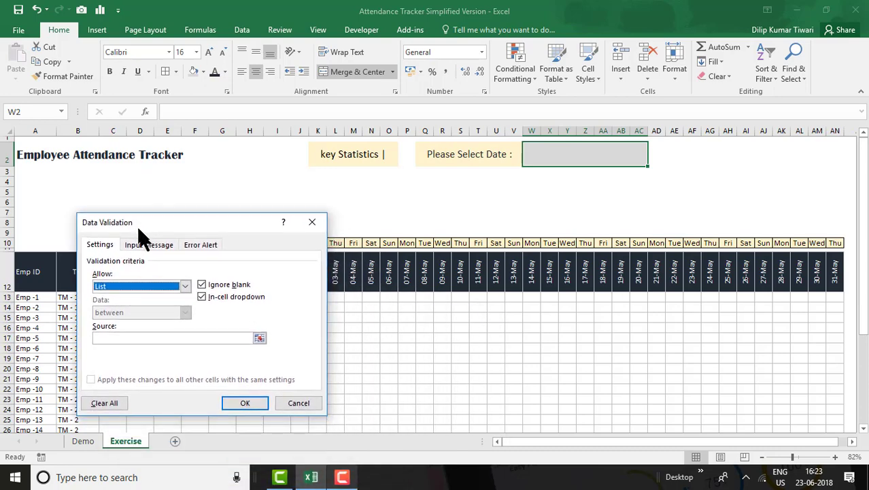
pyautogui.click(143, 337)
pyautogui.moveTo(221, 229); pyautogui.dragTo(298, 325)
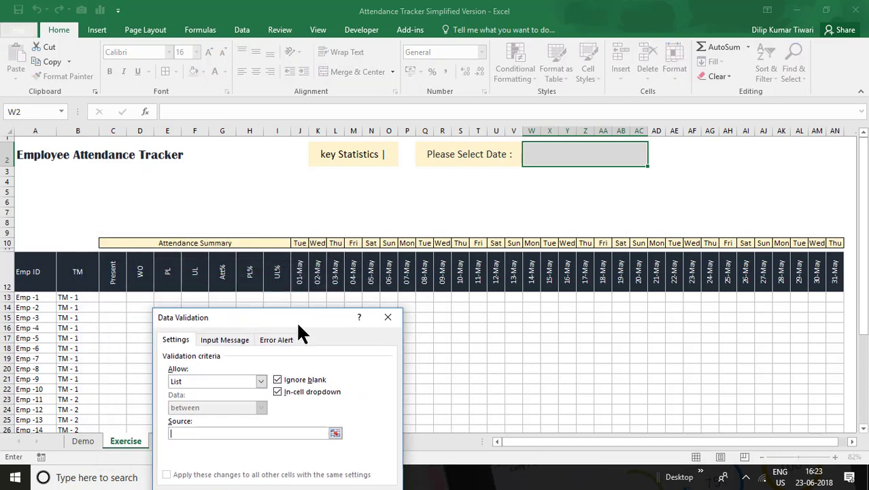
pyautogui.click(307, 269)
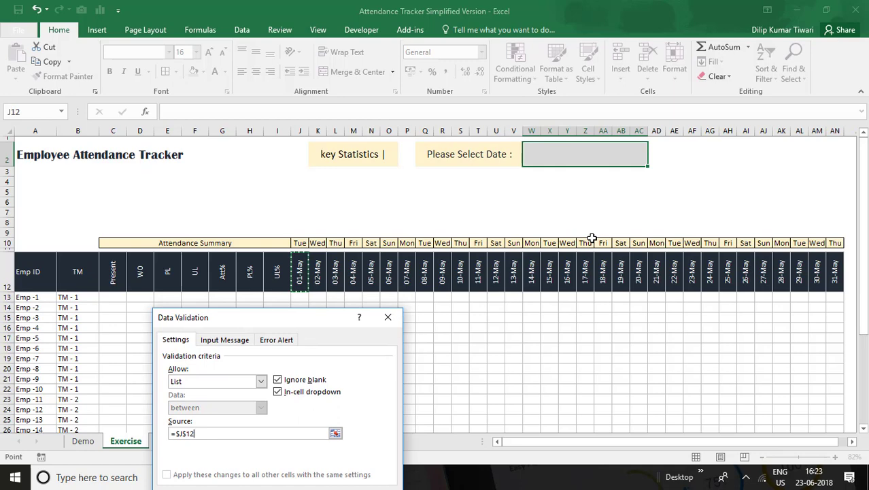
pyautogui.hotkey('ctrl', 'shift', 'Right')
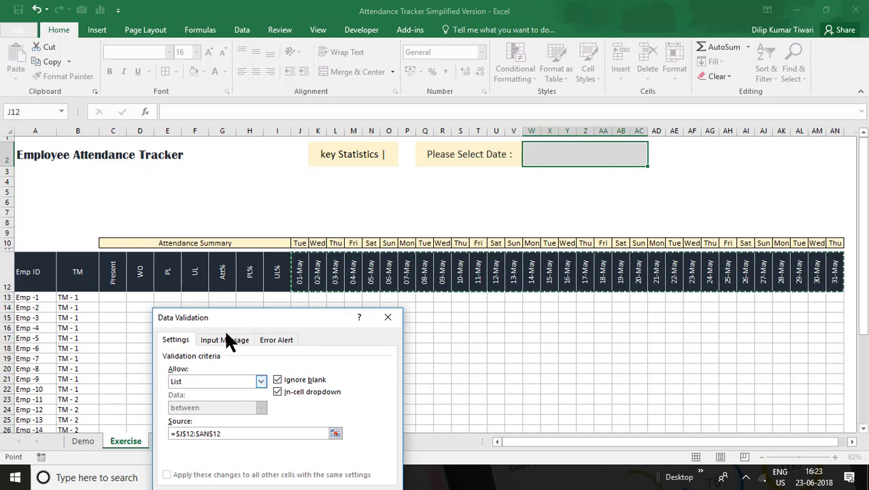
pyautogui.moveTo(219, 315); pyautogui.dragTo(228, 208)
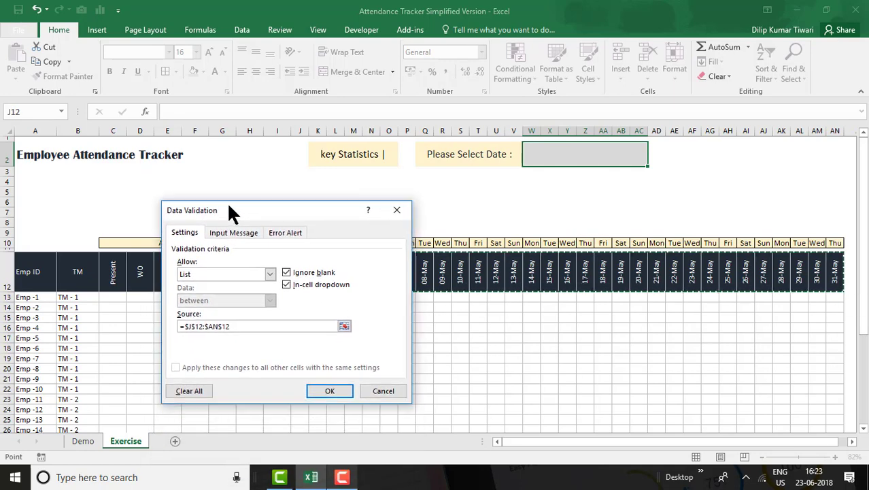
pyautogui.click(325, 391)
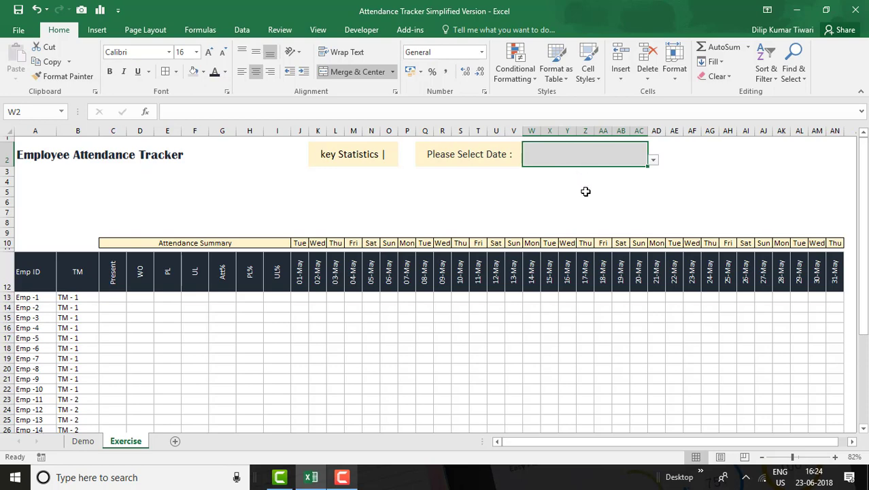
# Format the date selection cell W2 with the Date number format of type *14 March 2012
pyautogui.hotkey('ctrl', '1')
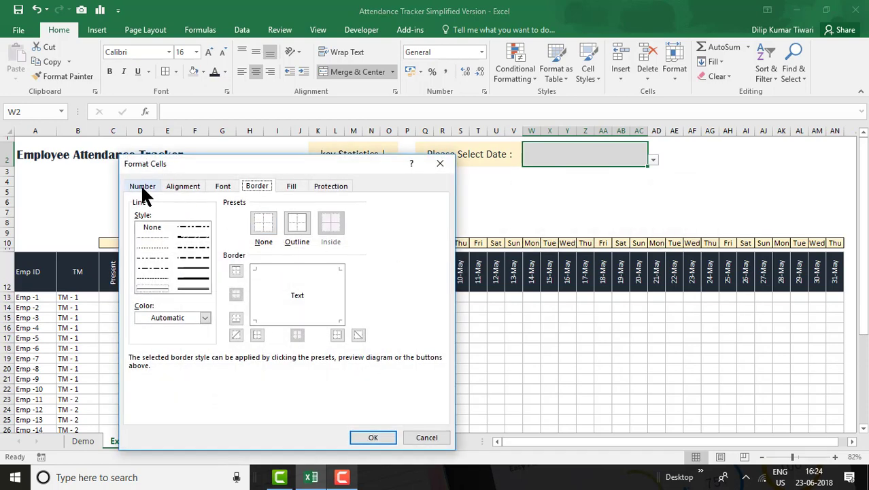
pyautogui.click(143, 189)
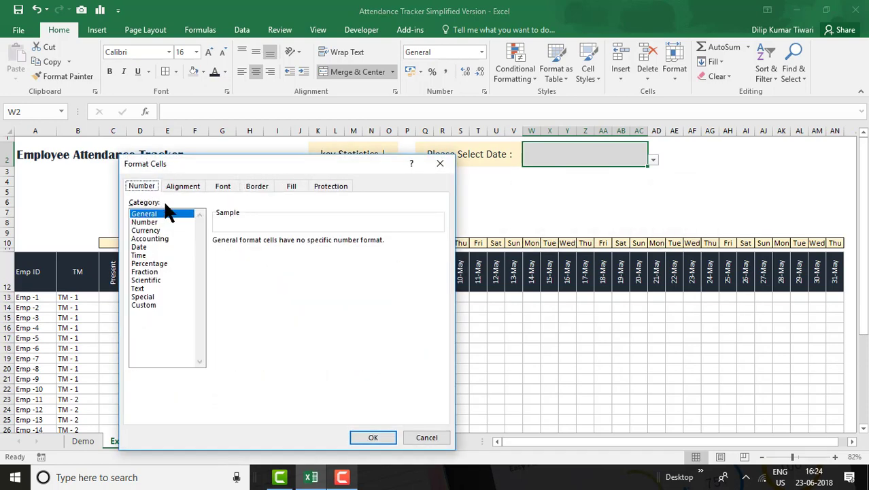
pyautogui.click(142, 247)
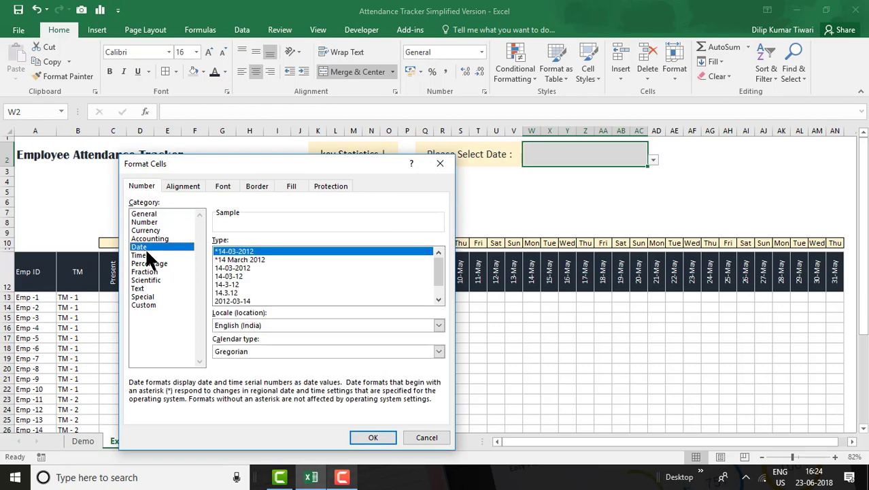
pyautogui.click(244, 260)
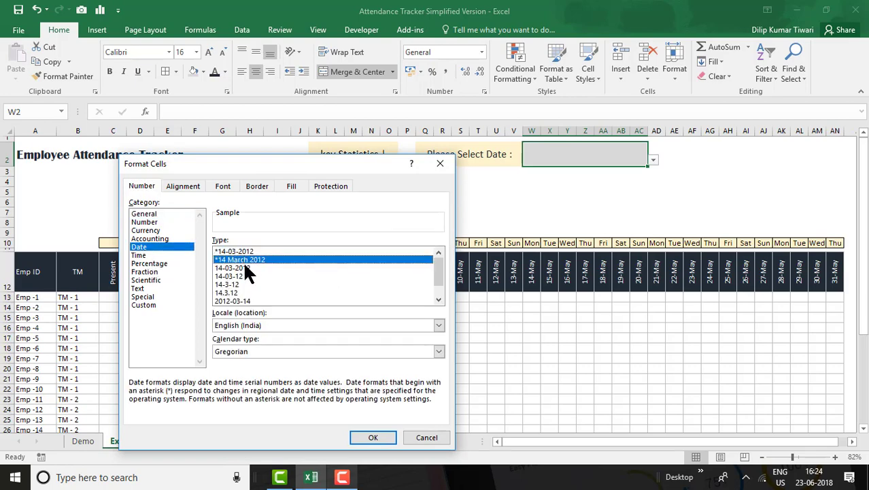
pyautogui.click(370, 438)
pyautogui.click(513, 273)
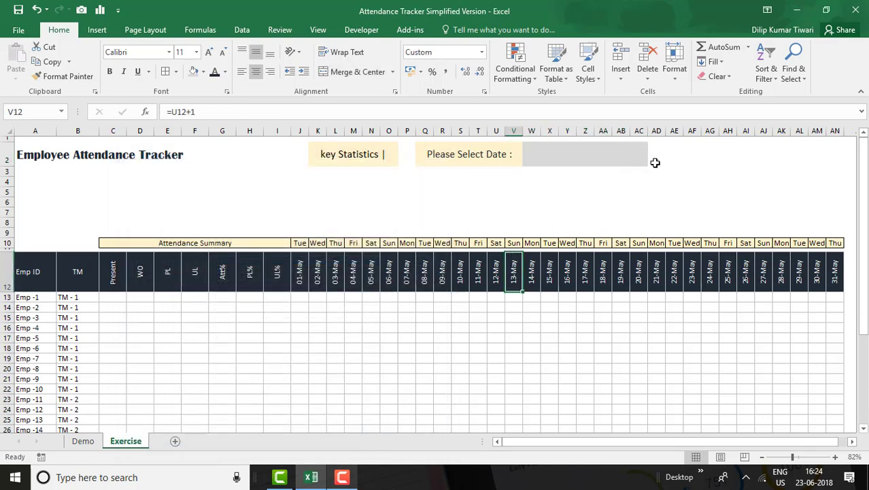
# Choose 05-May from the date dropdown in W2 and align the cell's content to the vertical middle
pyautogui.click(626, 154)
pyautogui.click(655, 159)
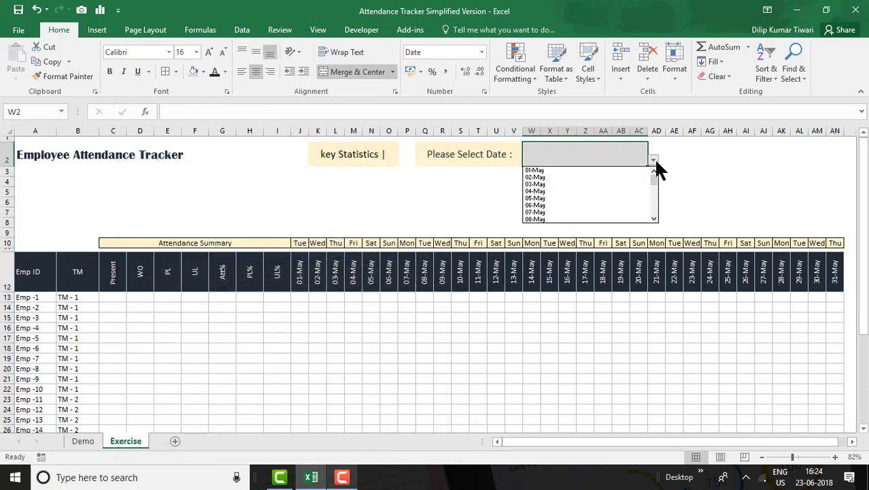
pyautogui.click(559, 198)
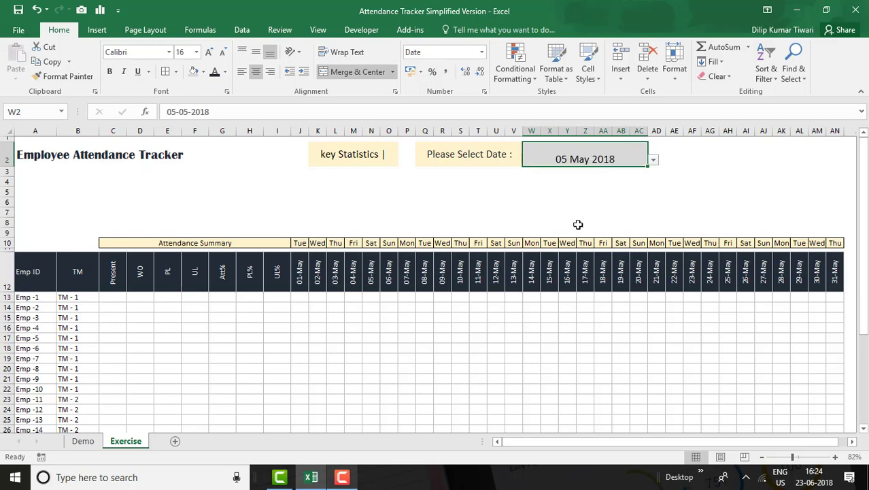
pyautogui.click(257, 54)
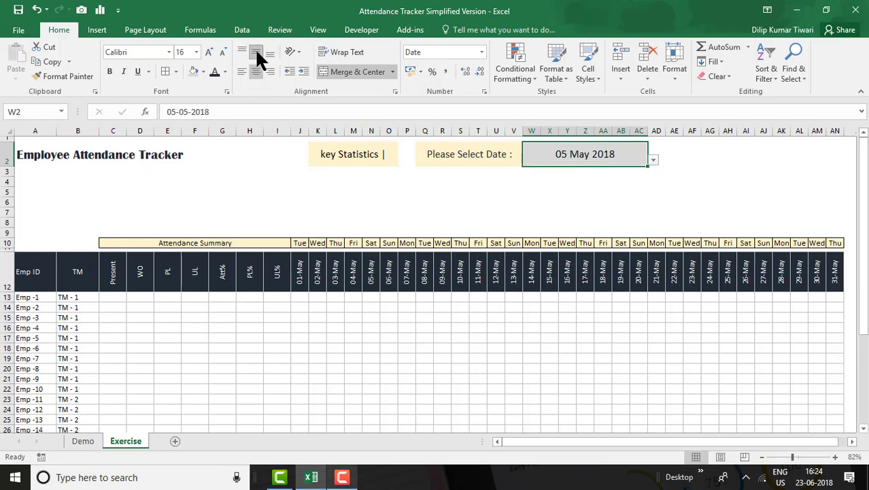
pyautogui.click(491, 210)
# Add bottom and right borders to the date selection cell W2
pyautogui.click(592, 147)
pyautogui.hotkey('ctrl', '1')
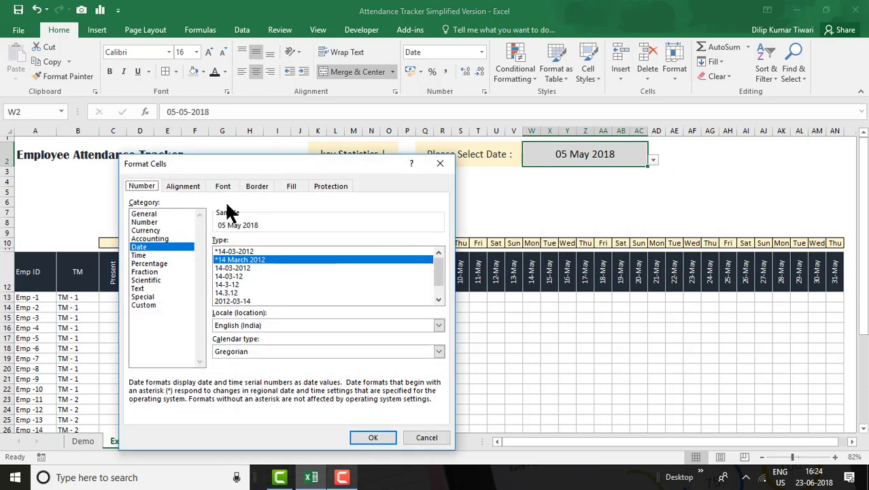
pyautogui.click(256, 187)
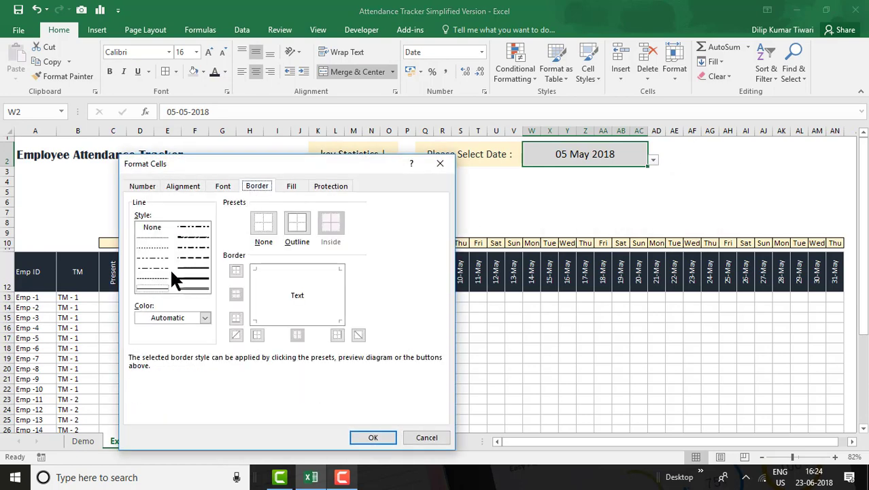
pyautogui.click(297, 321)
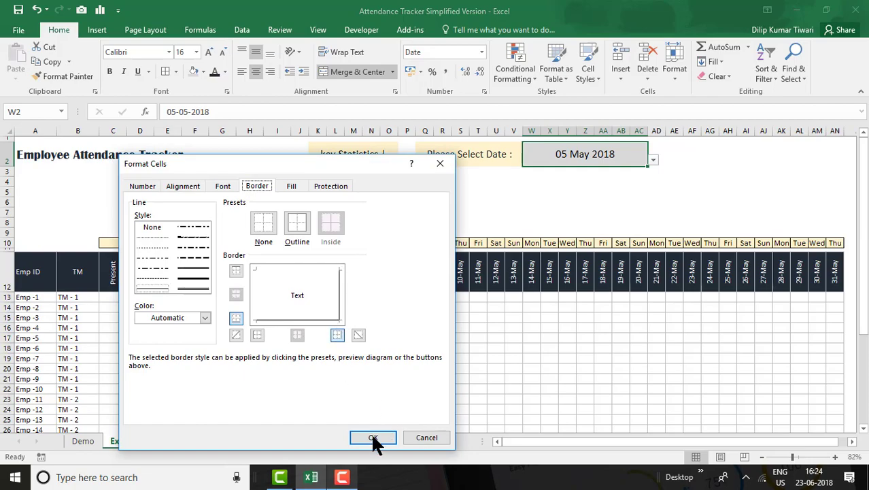
pyautogui.click(374, 437)
pyautogui.click(479, 297)
# Collapse row 3 and turn row 4 into a thin divider bar by reducing its height and filling A4:AN4 with dark blue
pyautogui.moveTo(7, 176); pyautogui.dragTo(7, 173)
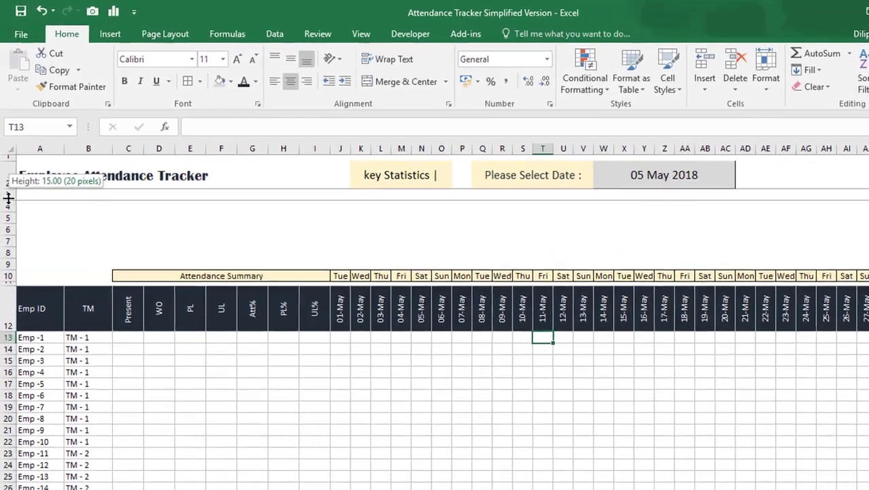
pyautogui.moveTo(10, 228)
pyautogui.mouseDown()
pyautogui.moveTo(11, 238)
pyautogui.moveTo(14, 224)
pyautogui.mouseUp()
pyautogui.moveTo(14, 223); pyautogui.dragTo(522, 233)
pyautogui.click(35, 232)
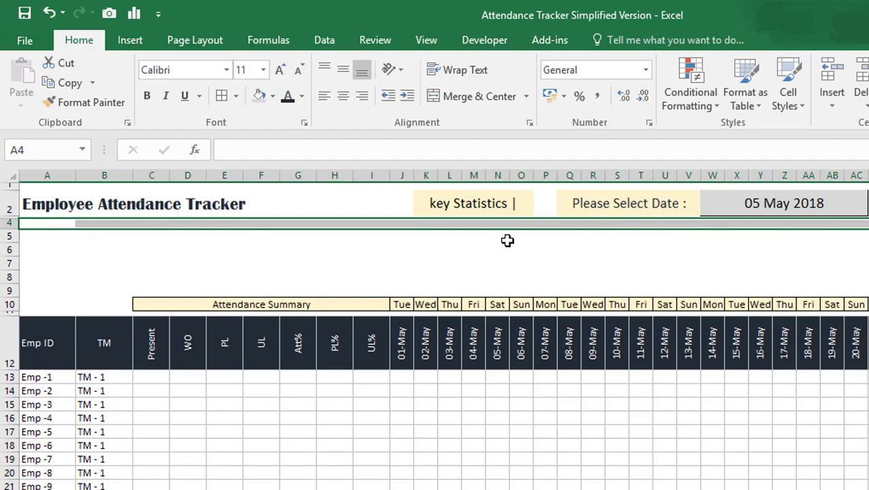
pyautogui.click(272, 96)
pyautogui.click(368, 192)
pyautogui.moveTo(9, 238); pyautogui.dragTo(9, 235)
pyautogui.click(53, 234)
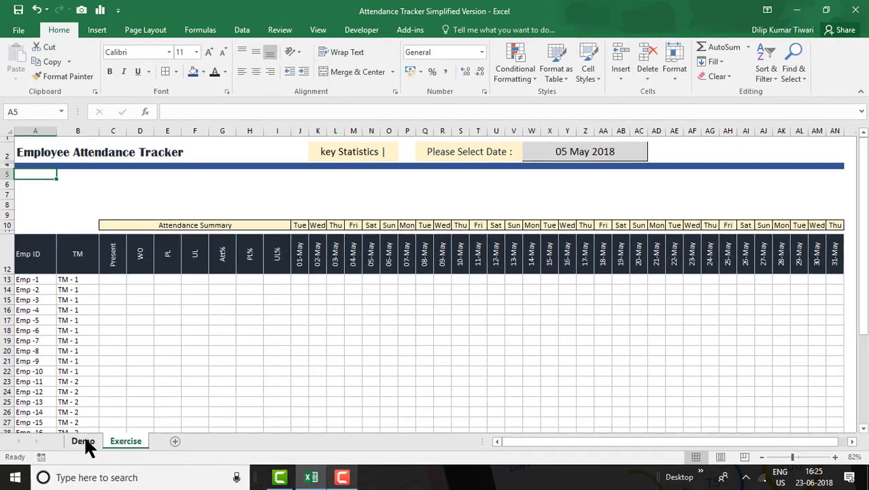
# Check the statistics cards on the Demo sheet, and merge and center K6:N7 on the Exercise sheet for the first card
pyautogui.click(86, 460)
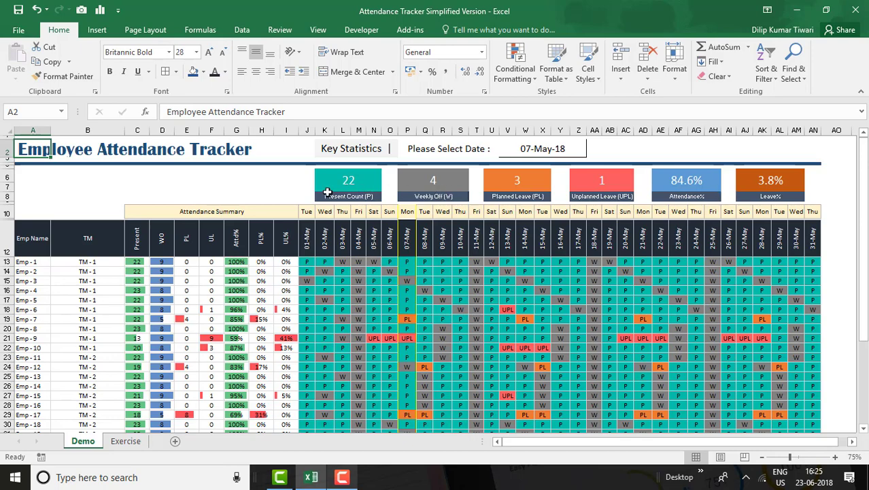
pyautogui.click(130, 441)
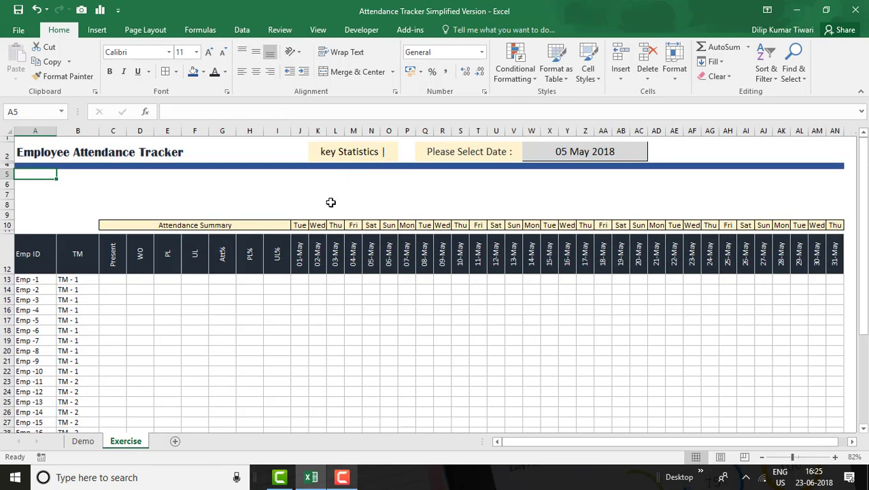
pyautogui.click(316, 183)
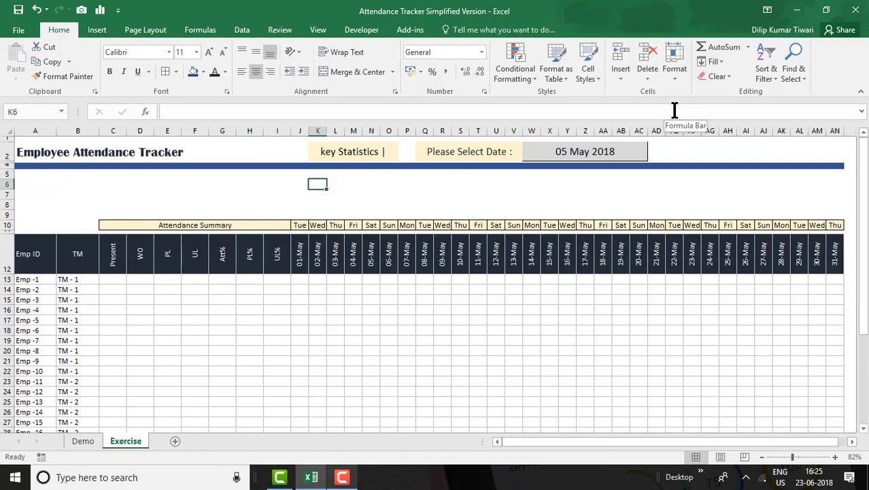
pyautogui.hotkey('shift', 'Down')
pyautogui.hotkey('shift', 'Right')
pyautogui.hotkey('shift', 'Right')
pyautogui.hotkey('shift', 'Right')
pyautogui.hotkey('shift', 'Right')
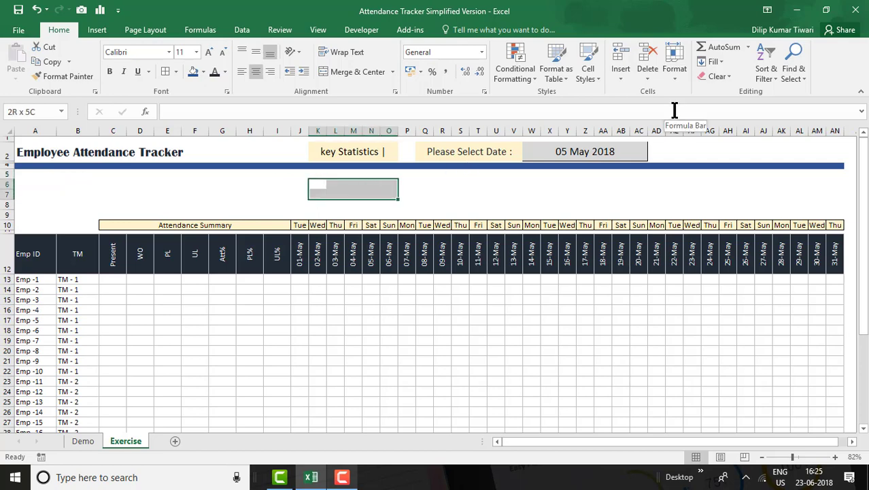
pyautogui.hotkey('shift', 'Left')
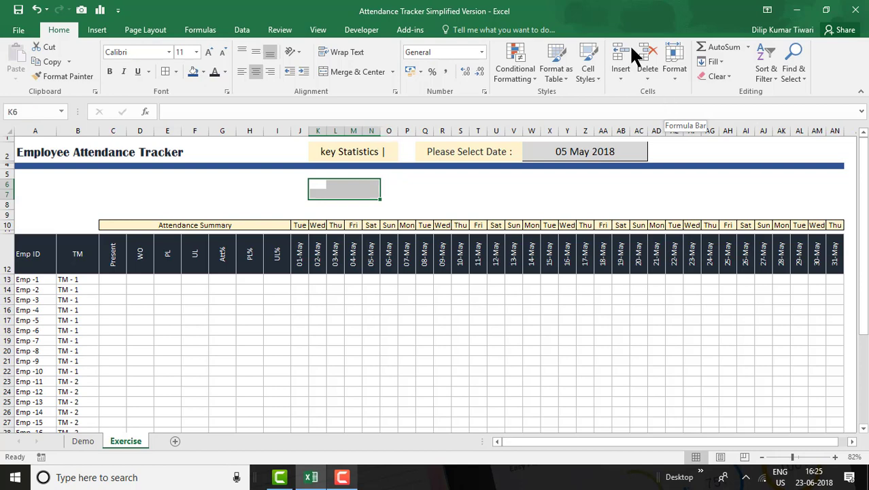
pyautogui.click(334, 70)
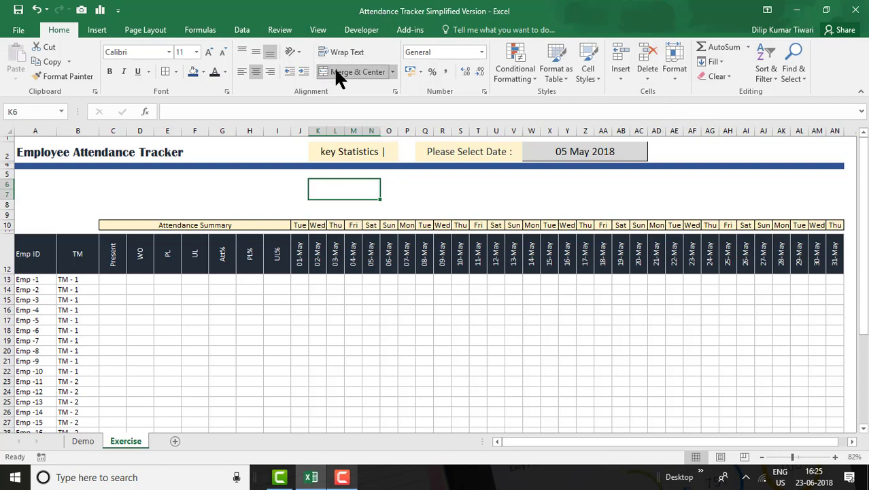
# Merge and center K8:N8 as the label cell beneath the first statistics card
pyautogui.click(311, 204)
pyautogui.hotkey('shift', 'Right')
pyautogui.hotkey('shift', 'Right')
pyautogui.hotkey('shift', 'Right')
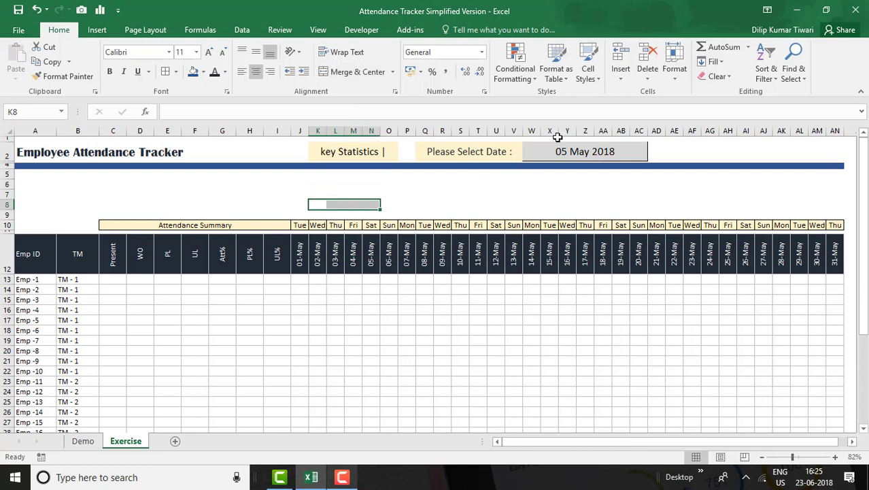
pyautogui.click(341, 72)
# Fill the merged K6:N7 card cell with the teal used for the Present Count card on the Demo sheet
pyautogui.click(361, 180)
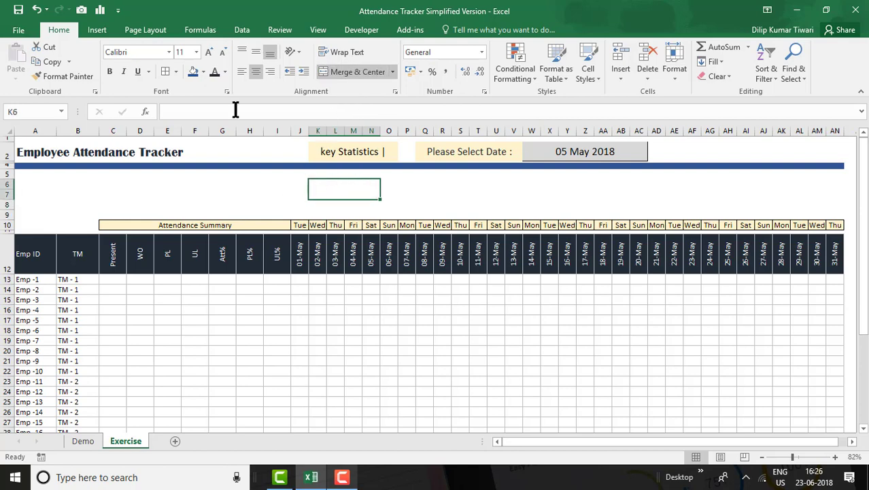
pyautogui.click(83, 440)
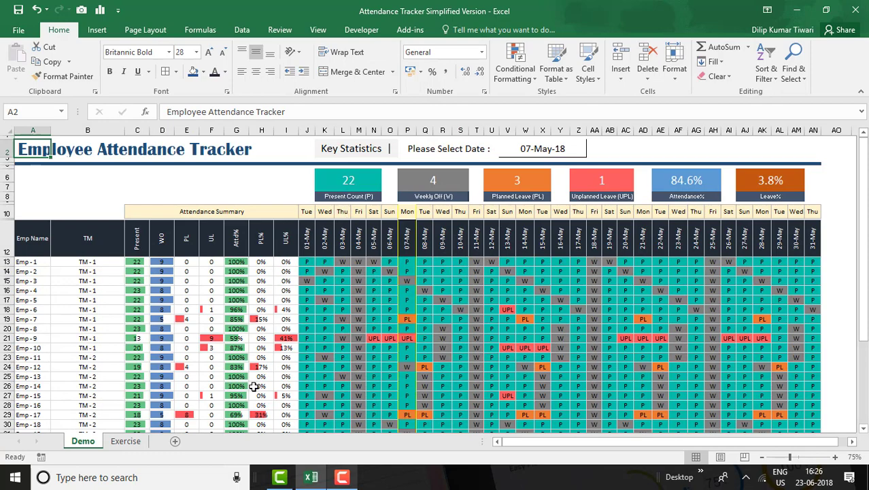
pyautogui.click(127, 442)
pyautogui.click(202, 68)
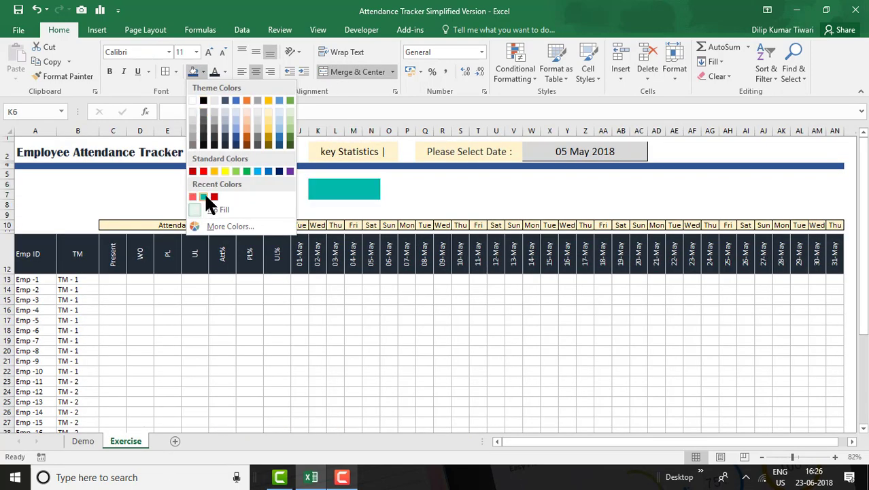
pyautogui.click(204, 197)
# Fill the merged label cell K8:N8 beneath the first statistics card with gray
pyautogui.click(320, 203)
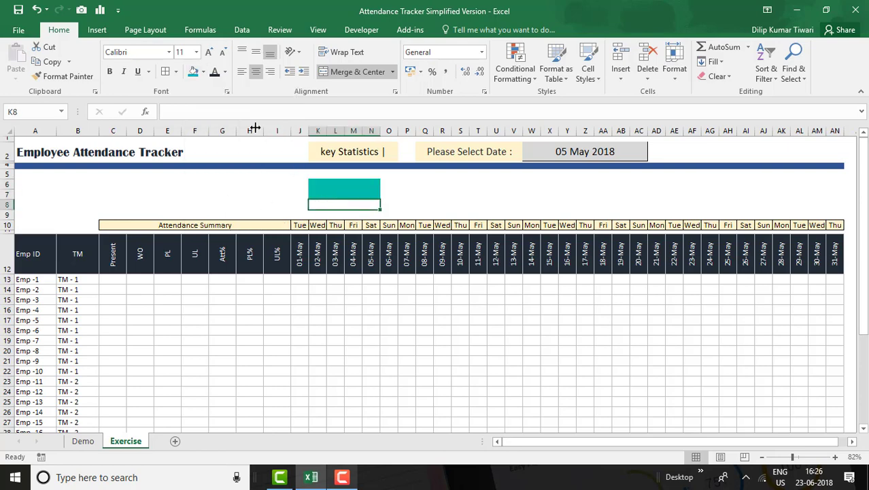
pyautogui.click(202, 72)
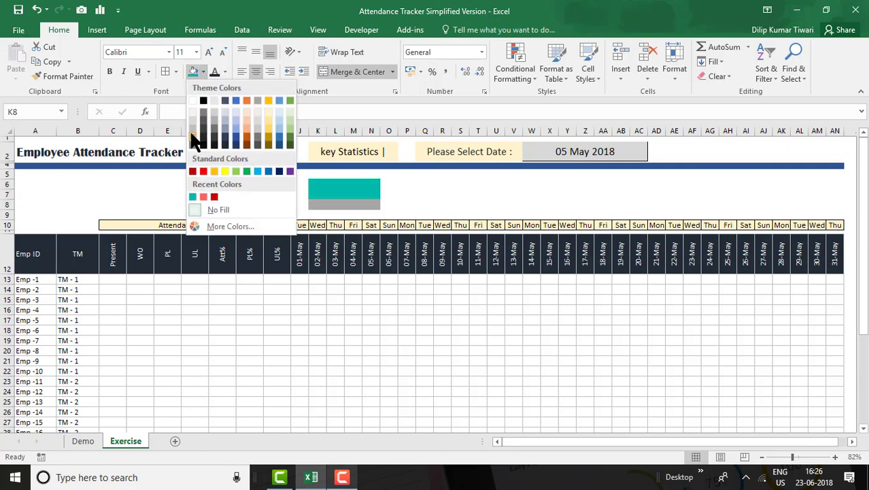
pyautogui.click(192, 137)
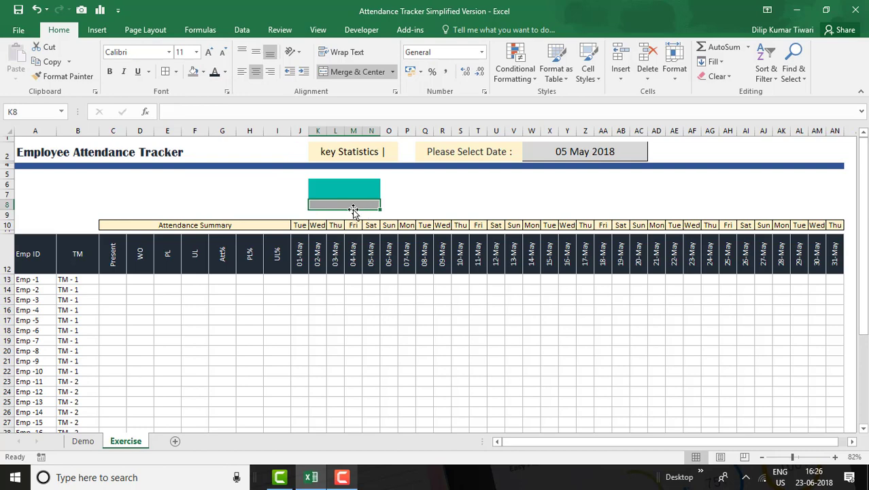
# Enter "Present (P)" as the label in K8 beneath the first statistics card
pyautogui.write('Present')
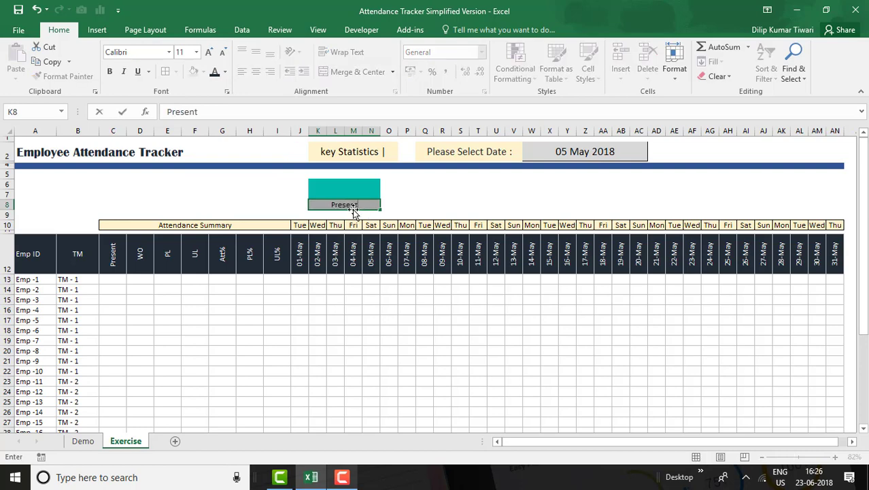
pyautogui.write(' (P)')
pyautogui.press('Return')
pyautogui.press('Up')
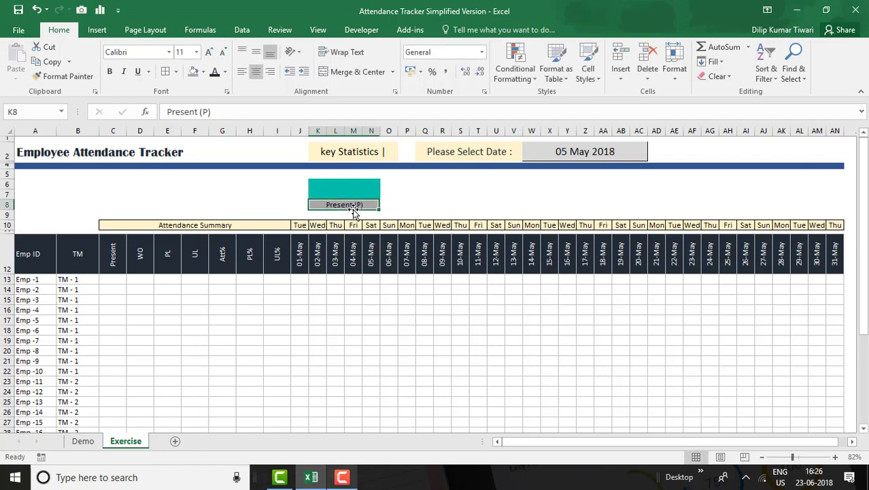
# Check the card label style on the Demo sheet, and give the Exercise sheet's Present (P) label a dark navy fill and white font
pyautogui.press('Up')
pyautogui.click(95, 439)
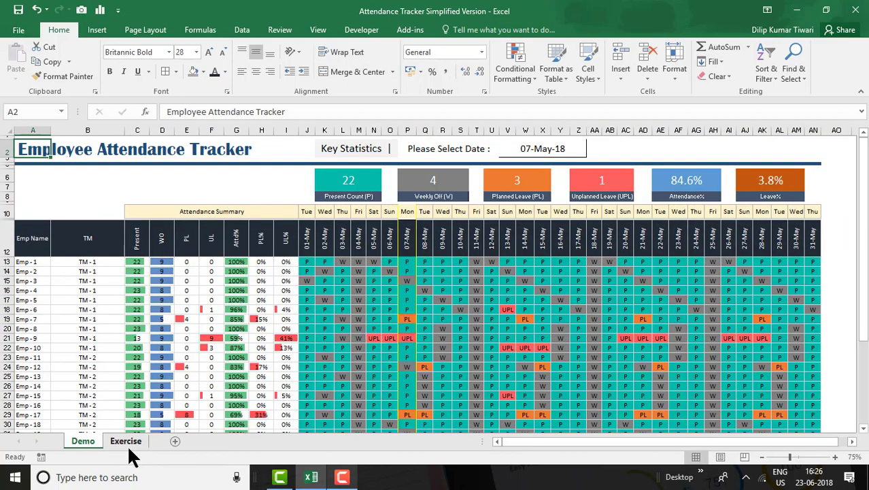
pyautogui.click(131, 442)
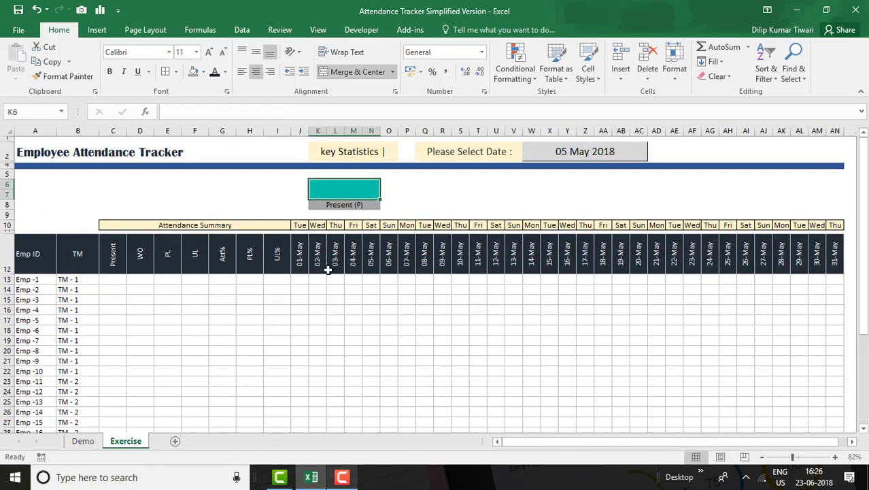
pyautogui.click(335, 203)
pyautogui.click(203, 71)
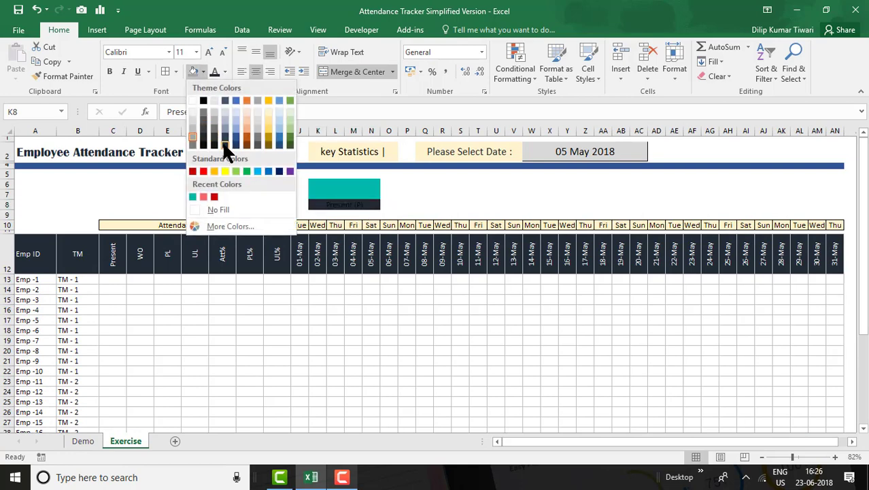
pyautogui.click(222, 144)
pyautogui.click(225, 71)
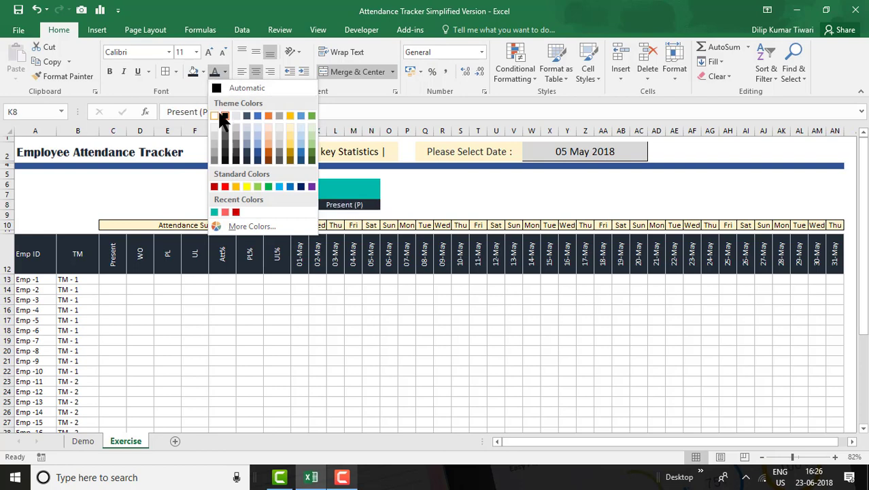
pyautogui.click(221, 115)
# Copy the Present (P) card K6:N8 and paste it at P6 as the second statistics card
pyautogui.click(333, 186)
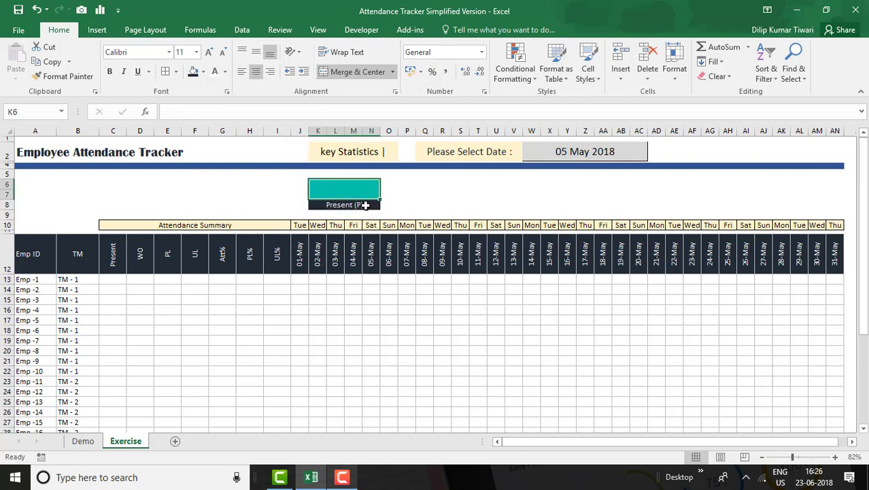
pyautogui.moveTo(365, 204); pyautogui.dragTo(368, 212)
pyautogui.hotkey('ctrl', 'c')
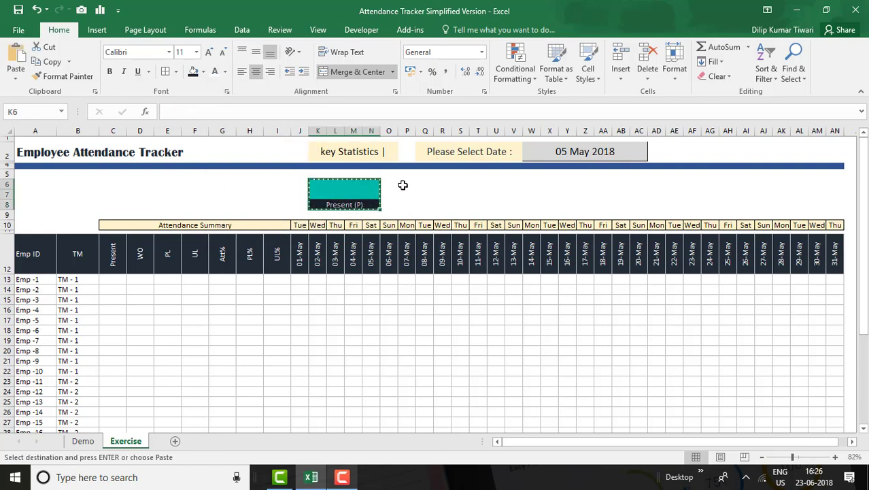
pyautogui.click(406, 184)
pyautogui.hotkey('ctrl', 'v')
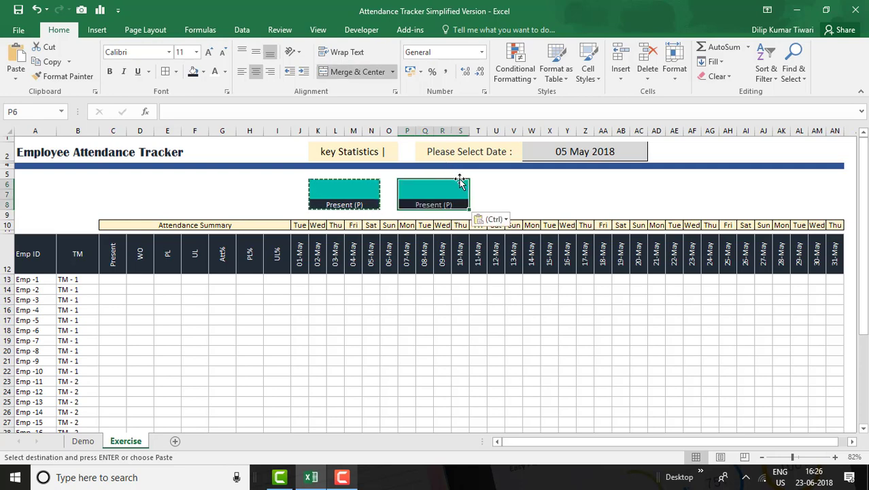
# Copy the second card and paste it at U6, Z6, AE6 and AJ6 to make six evenly spaced statistics cards
pyautogui.press('Escape')
pyautogui.hotkey('ctrl', 'c')
pyautogui.click(496, 184)
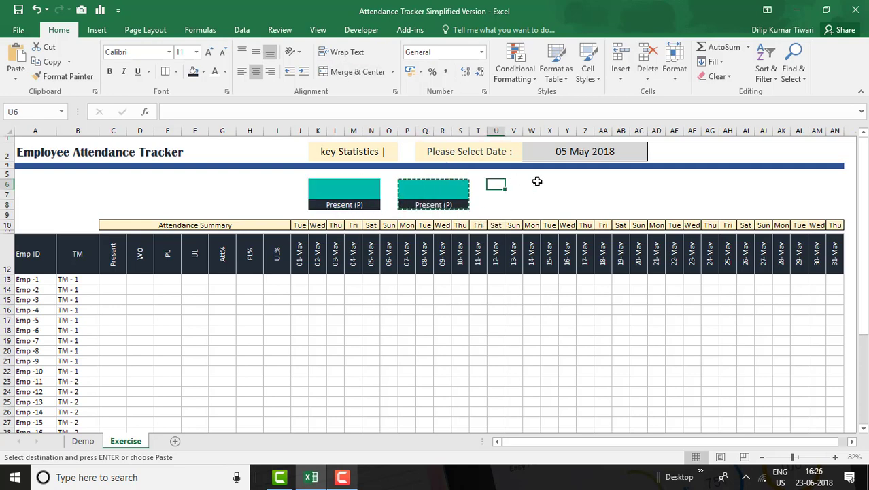
pyautogui.hotkey('ctrl', 'v')
pyautogui.click(586, 184)
pyautogui.hotkey('ctrl', 'v')
pyautogui.click(669, 183)
pyautogui.hotkey('ctrl', 'v')
pyautogui.click(755, 180)
pyautogui.hotkey('ctrl', 'v')
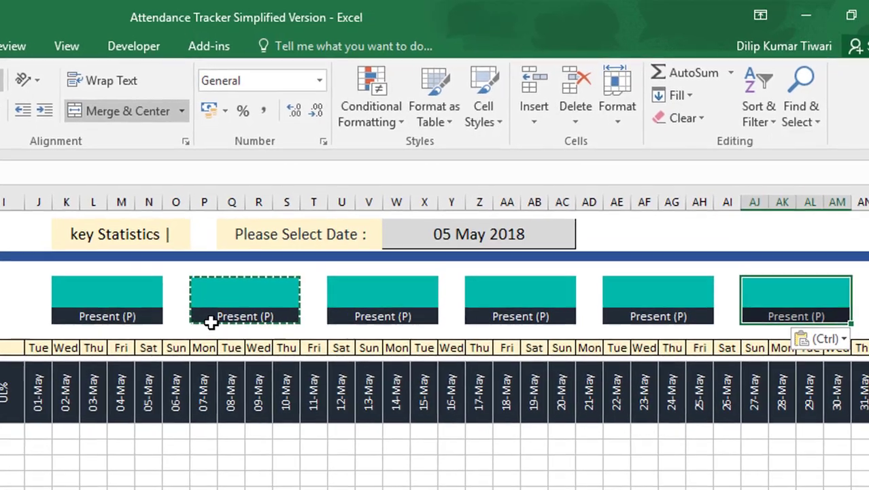
# Change the label of the second card in P8 to "Weekly Off (WO)"
pyautogui.click(210, 318)
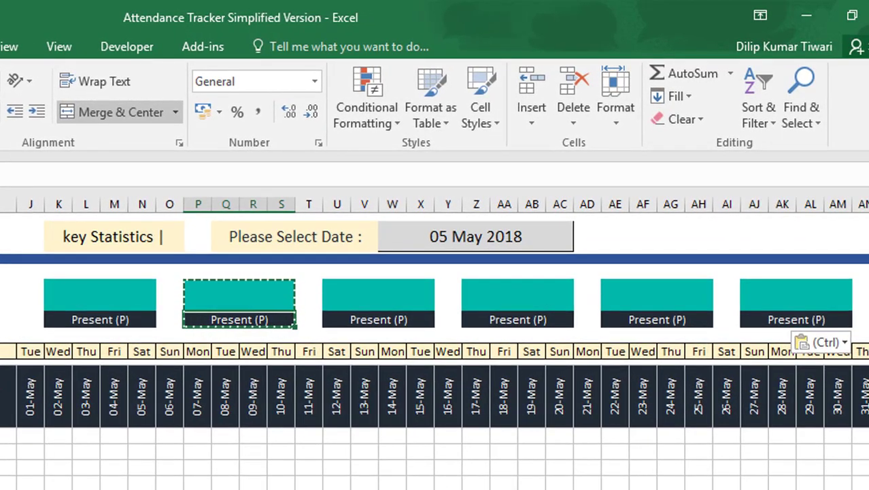
pyautogui.write('Weekl')
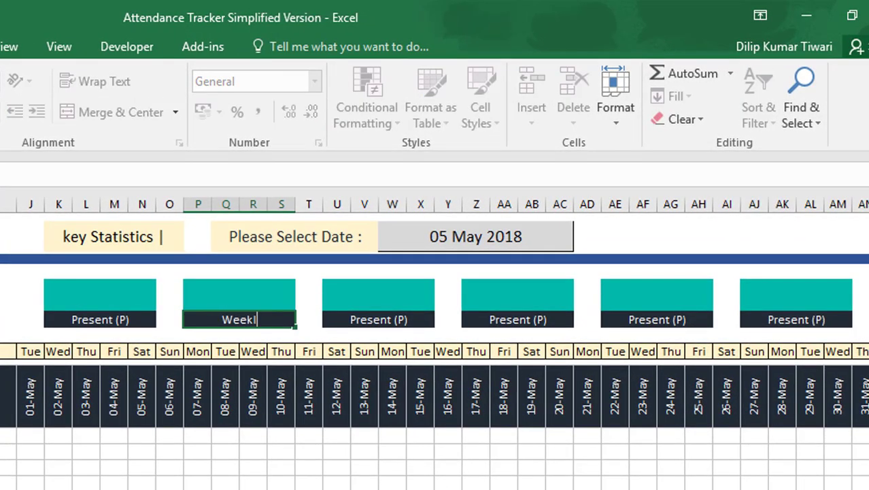
pyautogui.write('y Off (')
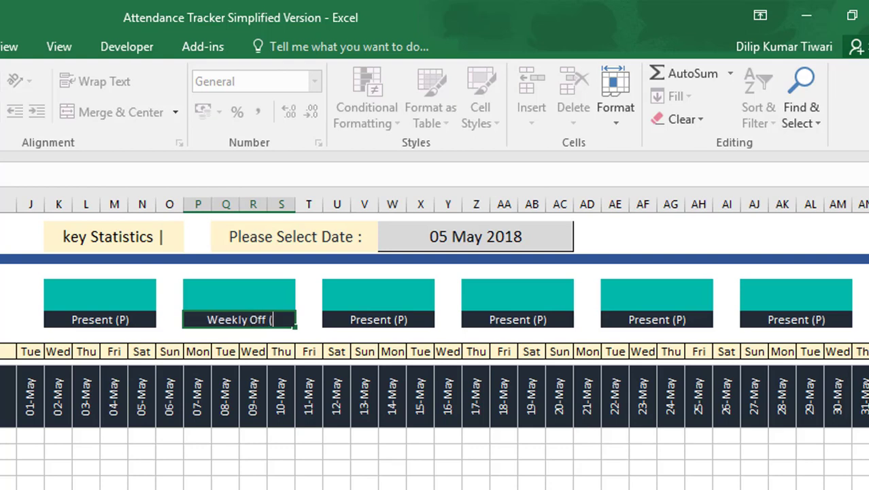
pyautogui.write('WO)')
pyautogui.press('Return')
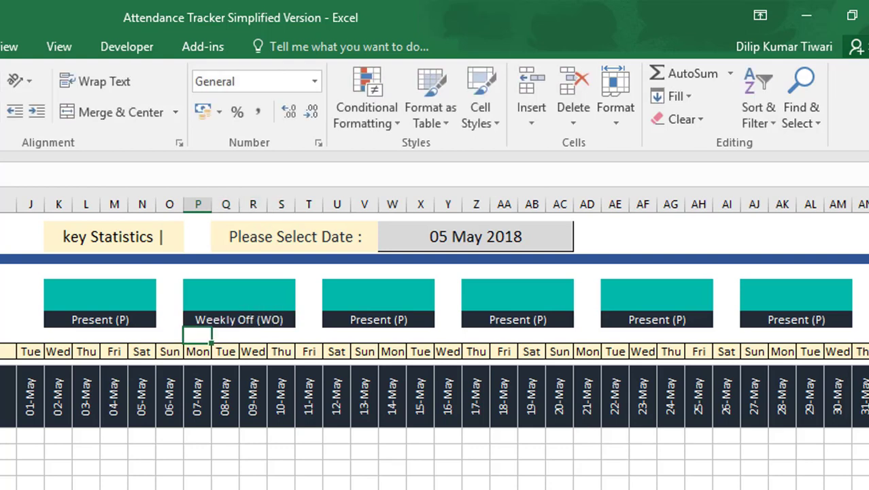
# Change the label of the third card in U8 to "Planned Leave (PL)"
pyautogui.click(400, 322)
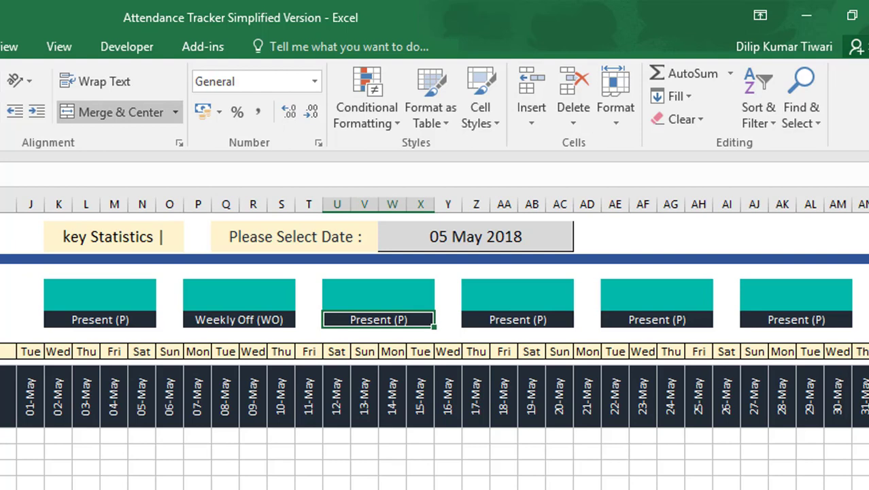
pyautogui.press('BackSpace')
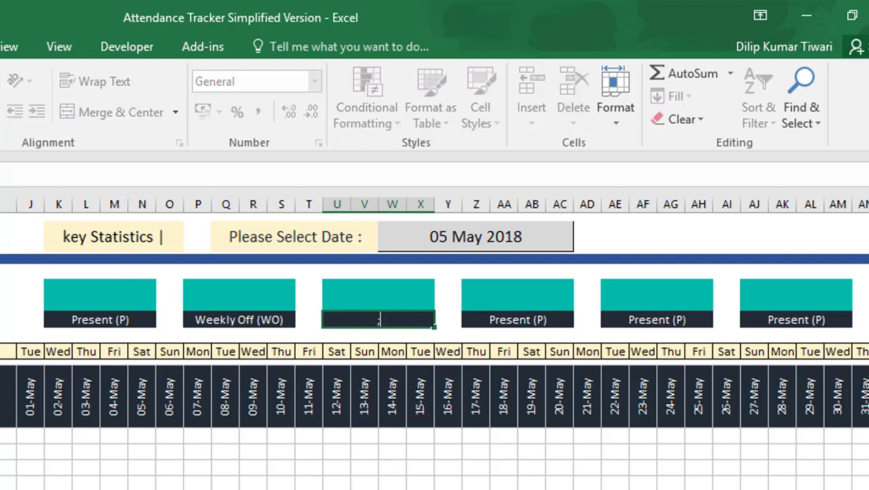
pyautogui.write('Planned Leave ')
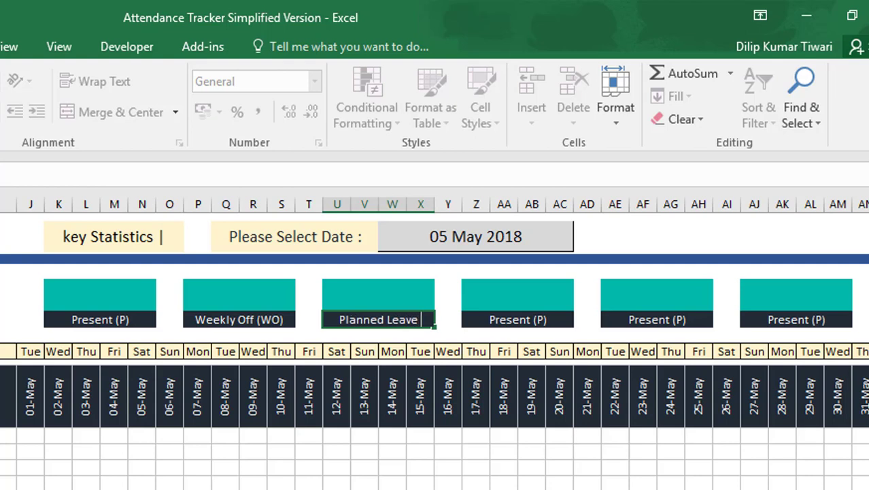
pyautogui.write('(PL)')
pyautogui.press('Return')
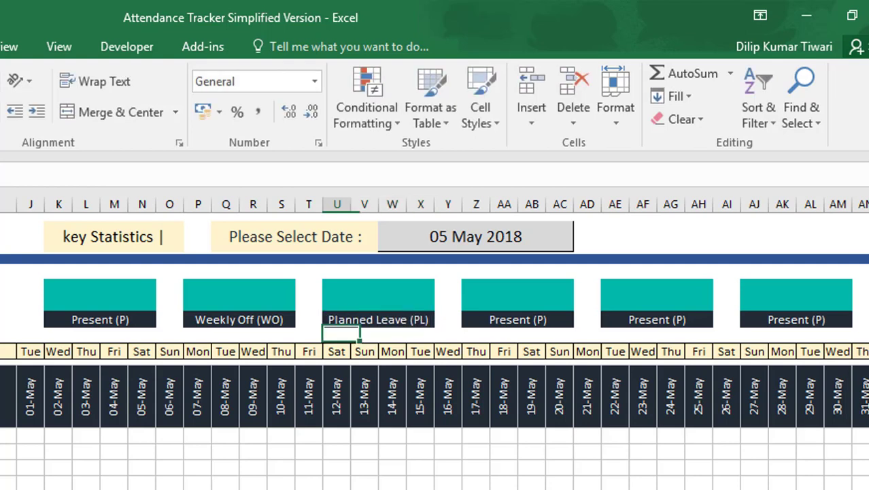
# Change the label of the fourth card in Z8 to "U. Planned Leave (UL)"
pyautogui.press('Up')
pyautogui.press('Right')
pyautogui.press('Right')
pyautogui.write('U')
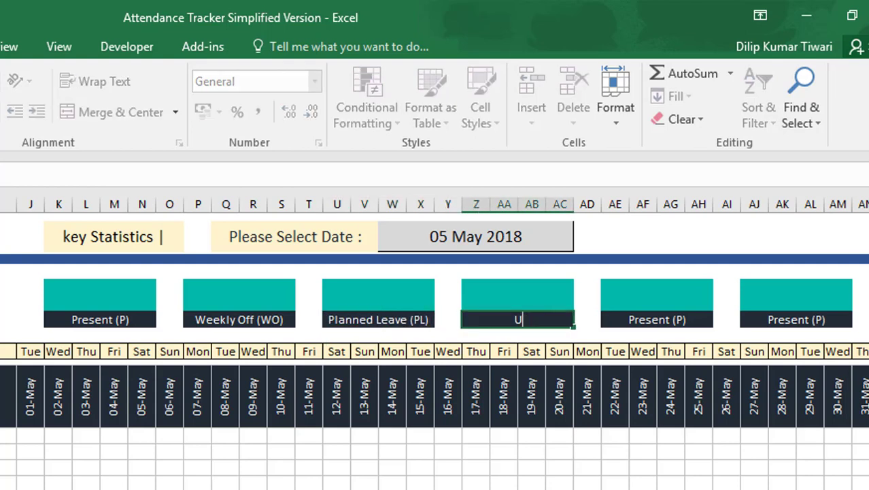
pyautogui.write('. Planned L')
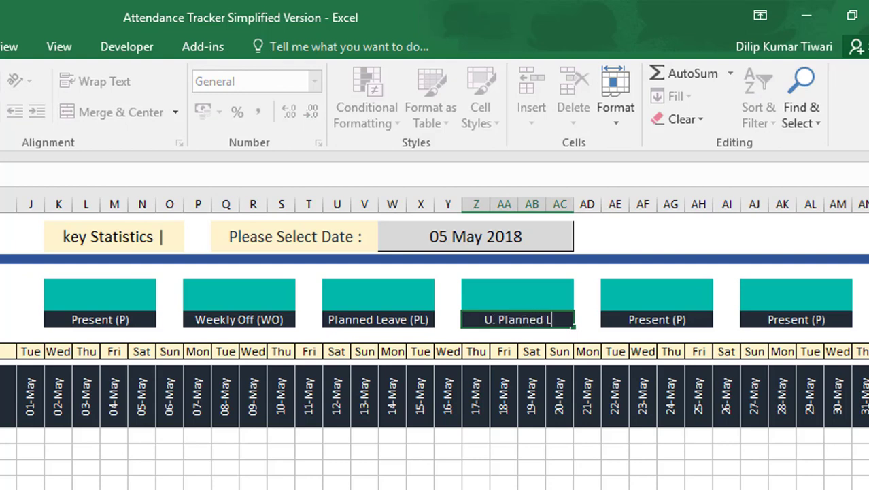
pyautogui.write('eave (')
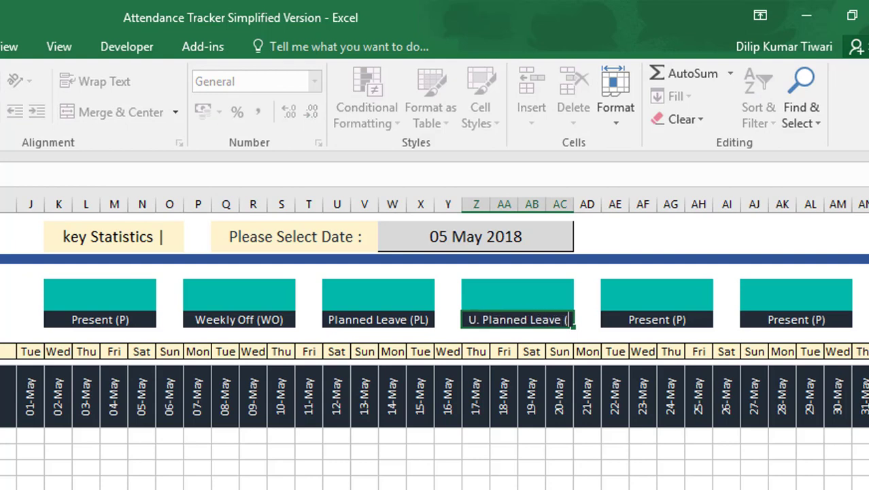
pyautogui.write('UL)')
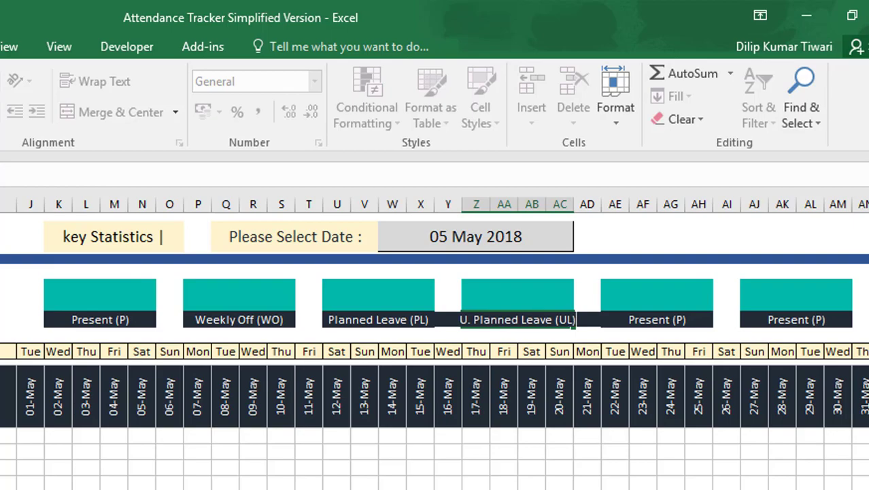
pyautogui.press('Return')
pyautogui.press('Up')
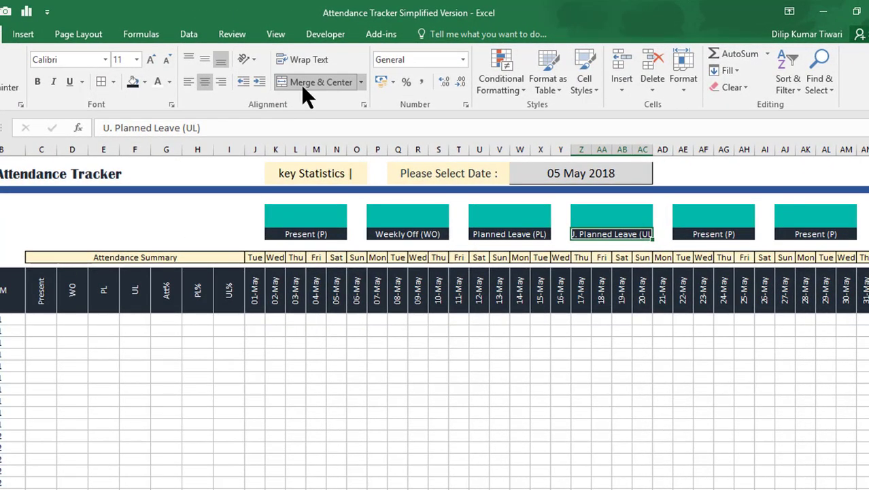
# Unmerge the U. Planned Leave (UL) label cell and reduce its font size to 10 so the text fits the card width
pyautogui.click(303, 83)
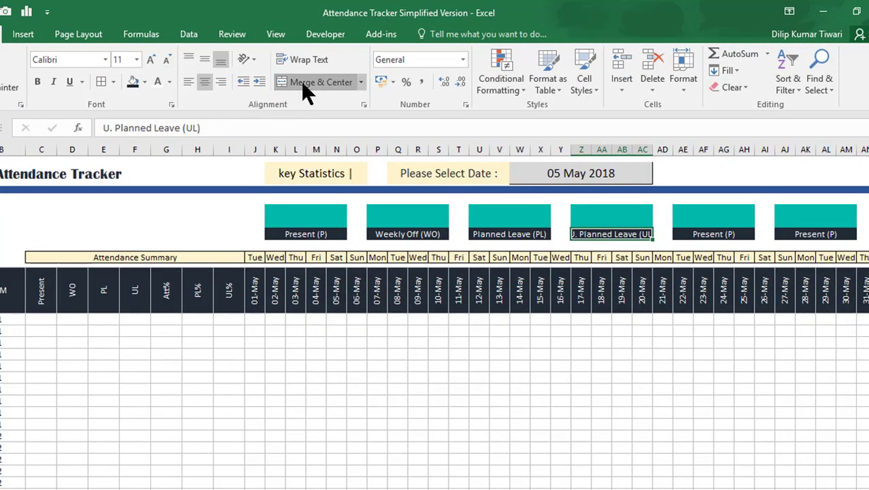
pyautogui.click(662, 291)
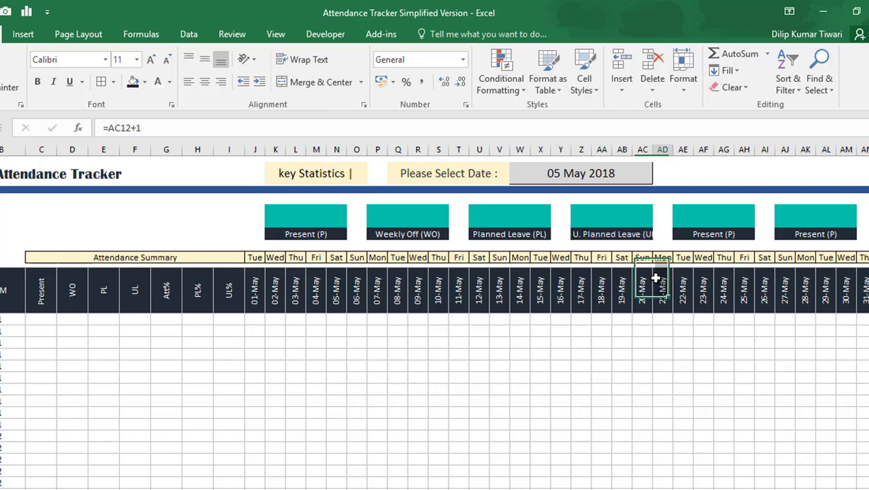
pyautogui.click(641, 231)
pyautogui.click(604, 233)
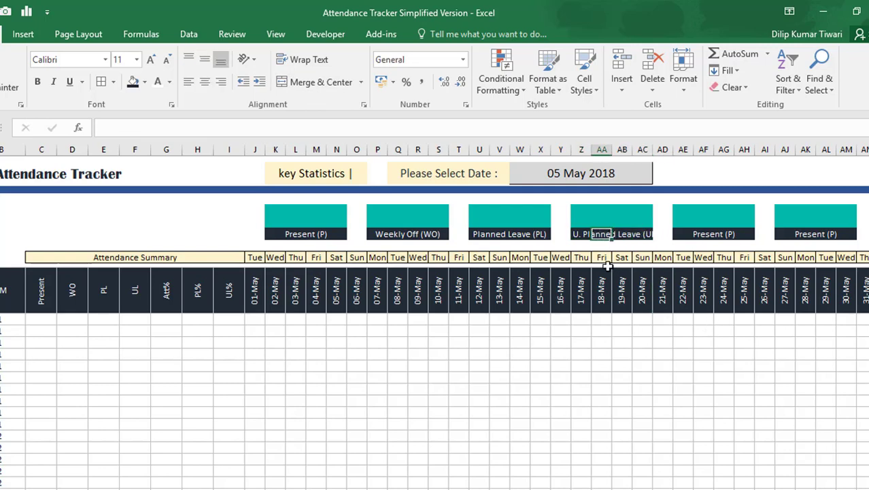
pyautogui.click(581, 231)
pyautogui.click(204, 81)
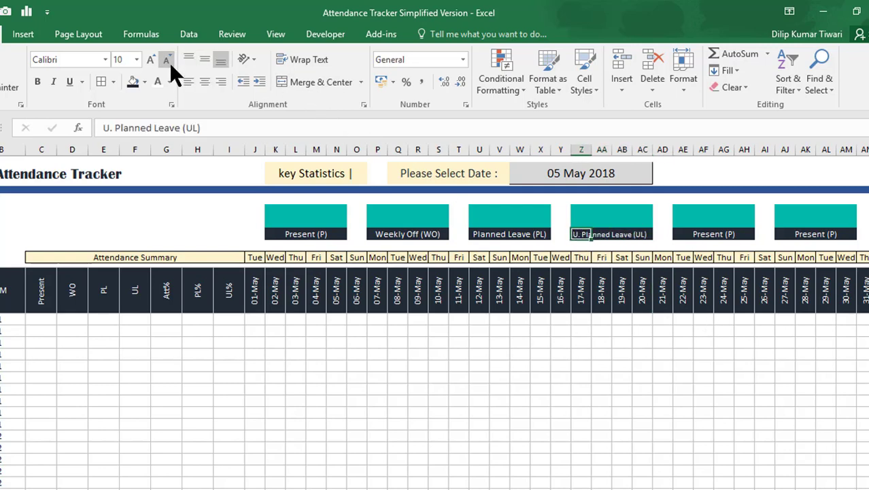
pyautogui.click(622, 245)
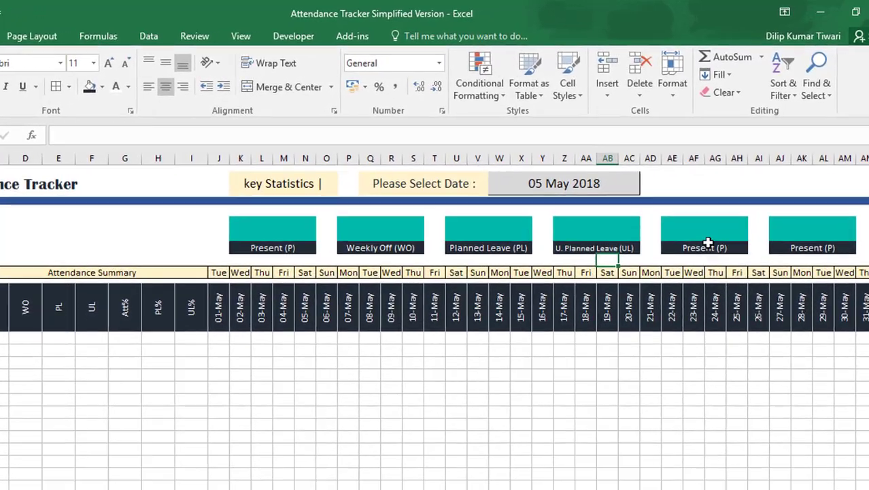
# Change the label of the fifth card in AE8 to "Attendance%"
pyautogui.click(707, 235)
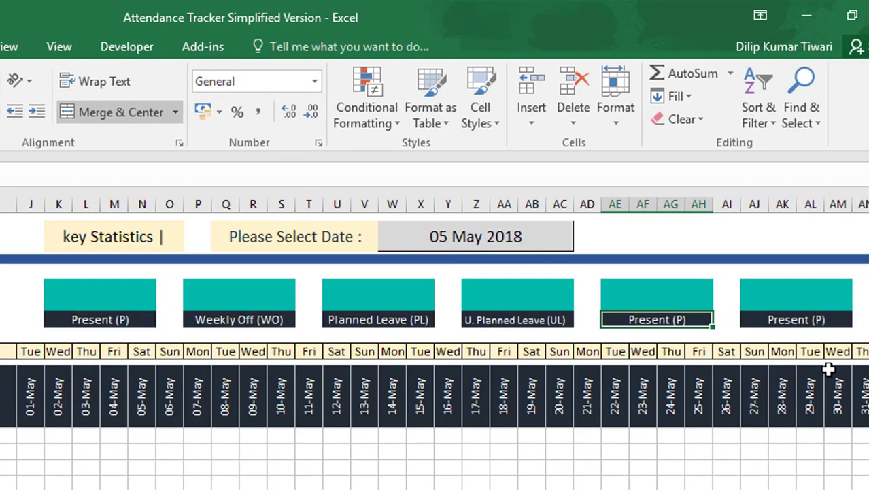
pyautogui.write('At')
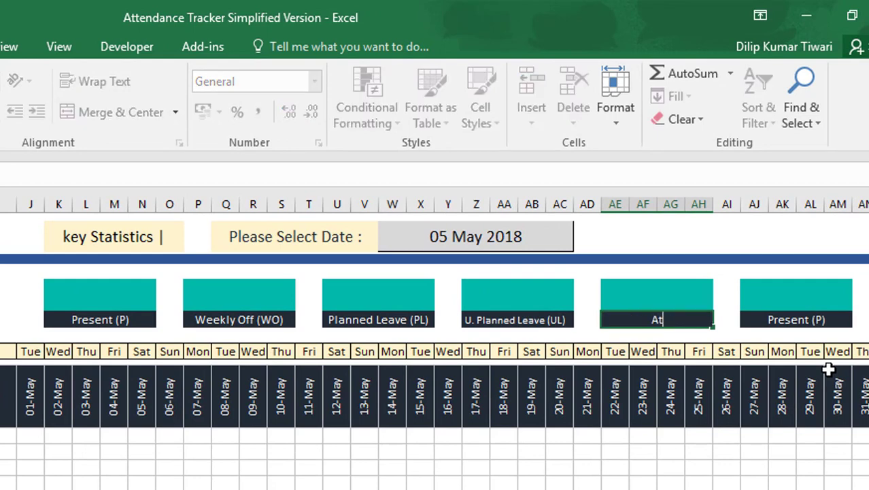
pyautogui.write('tendance')
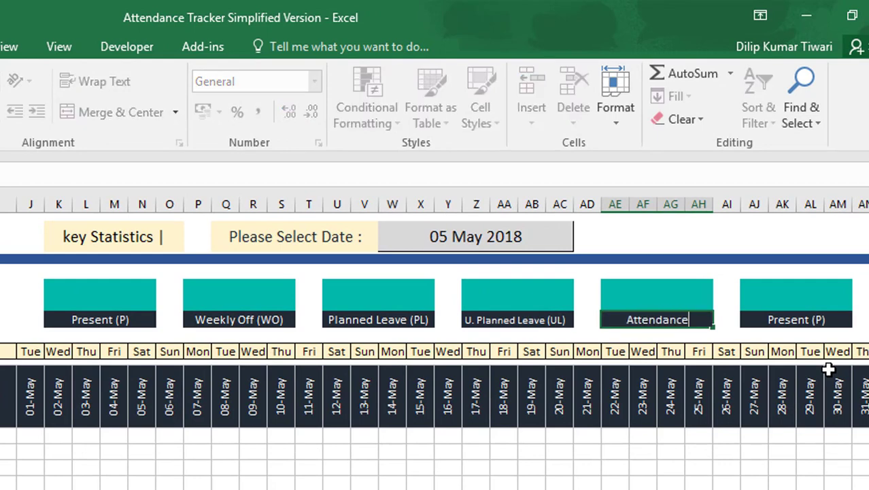
pyautogui.write('%')
pyautogui.press('Return')
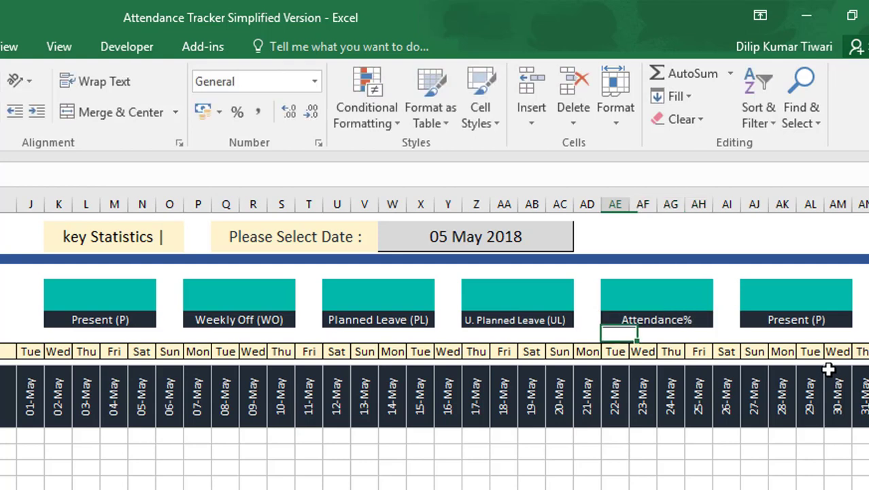
# Change the label of the sixth card in AJ8 to "Leave%"
pyautogui.press('Up')
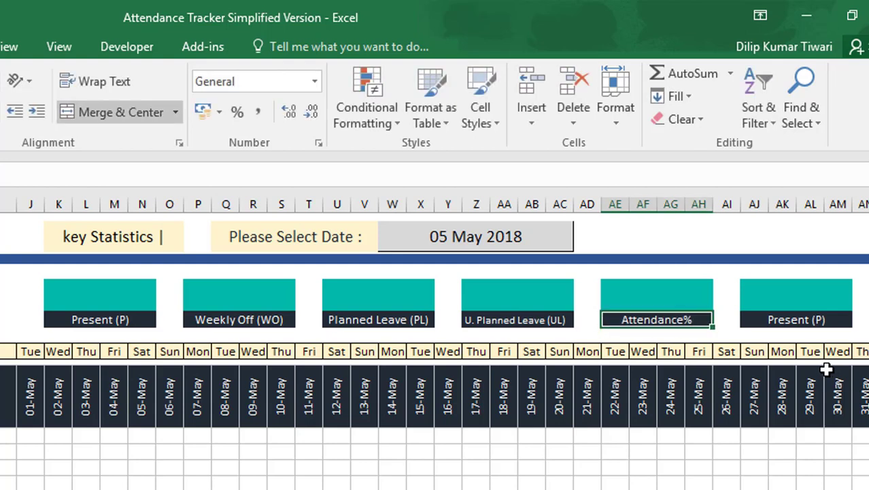
pyautogui.press('Right')
pyautogui.press('Right')
pyautogui.write('Lea')
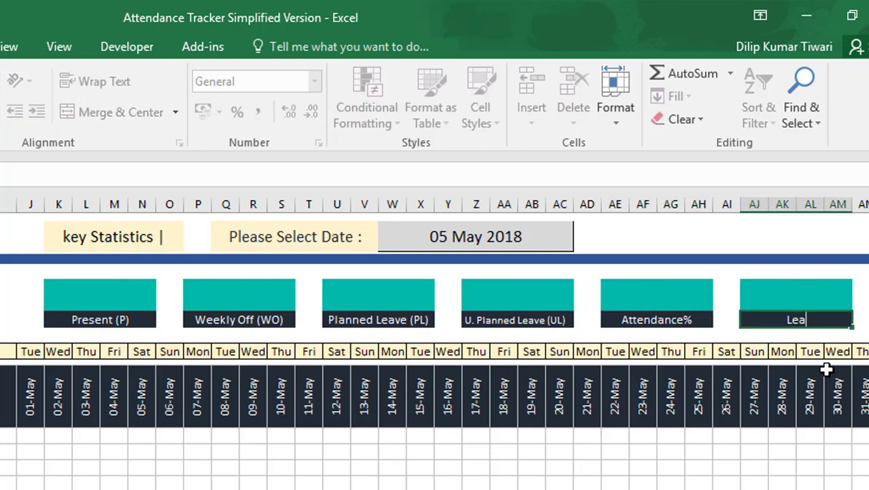
pyautogui.write('ve%')
pyautogui.press('Return')
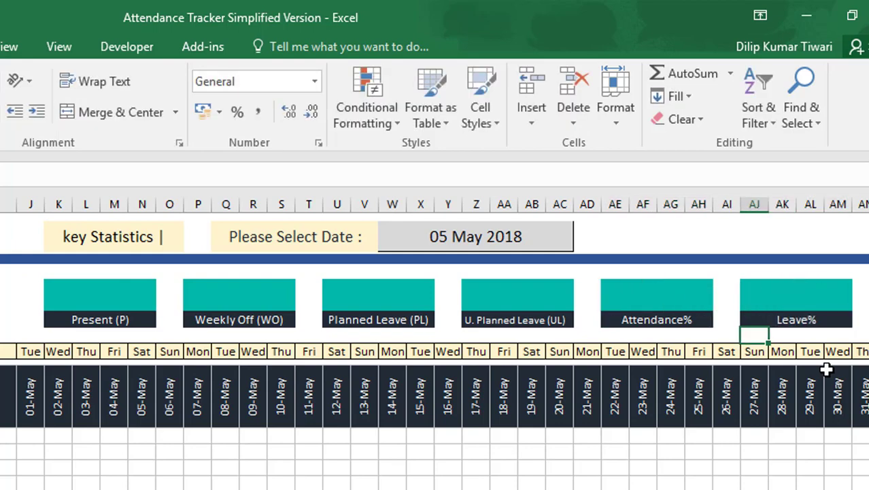
# Fill the value cell above the Weekly Off (WO) label with dark gray
pyautogui.press('Up')
pyautogui.press('Up')
pyautogui.press('Left')
pyautogui.press('Left')
pyautogui.press('Left')
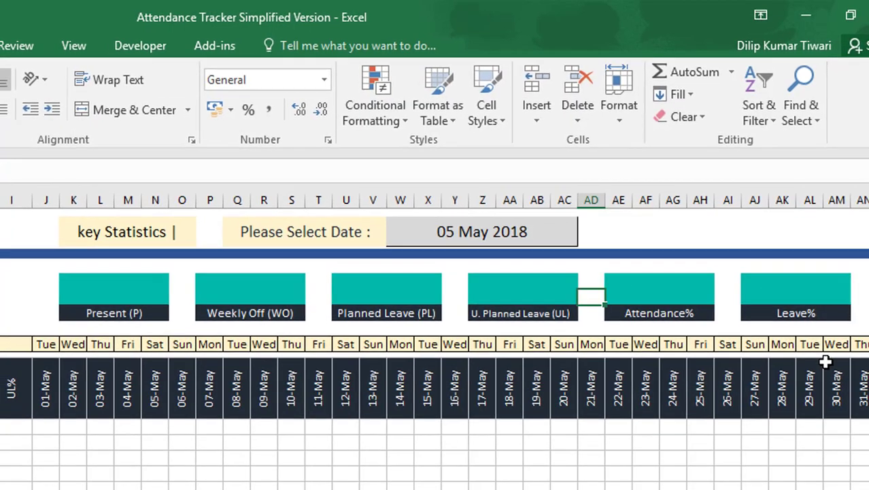
pyautogui.press('Left')
pyautogui.press('Left')
pyautogui.press('Left')
pyautogui.press('Left')
pyautogui.press('Left')
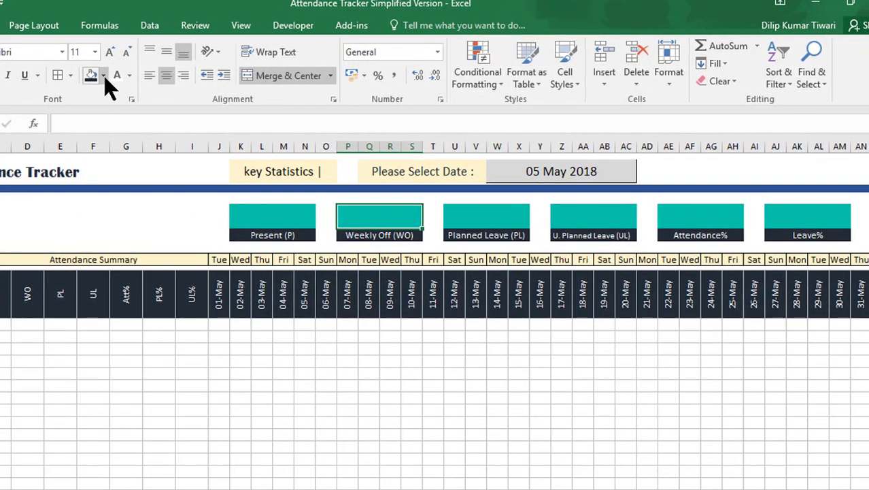
pyautogui.click(104, 75)
pyautogui.click(89, 164)
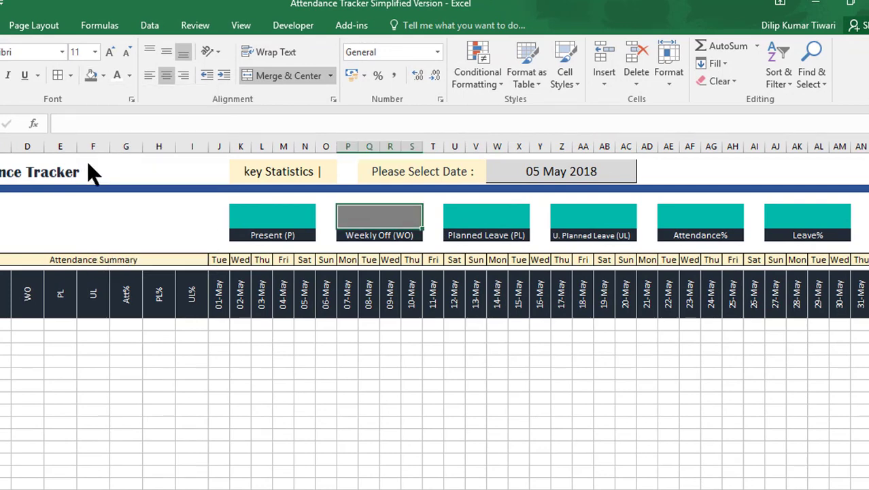
# Fill the Planned Leave (PL) card's value cell with orange and the U. Planned Leave (UL) card's value cell with the recent light red
pyautogui.click(503, 221)
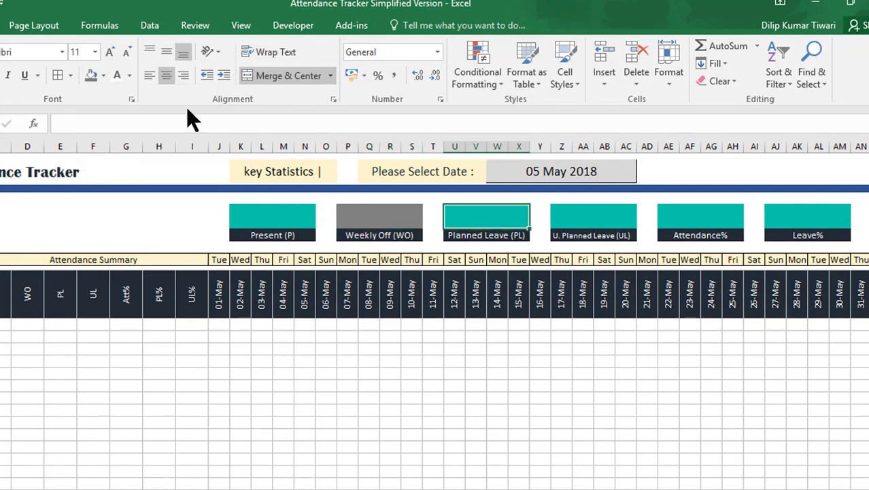
pyautogui.click(104, 76)
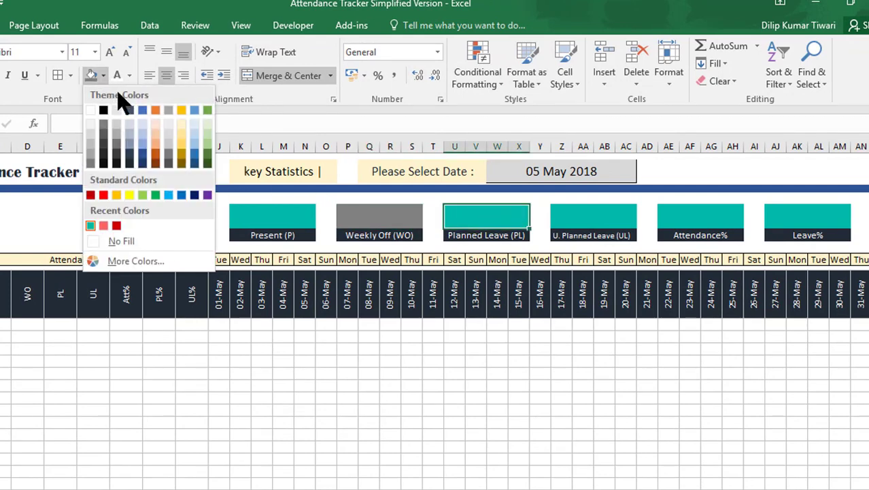
pyautogui.click(155, 110)
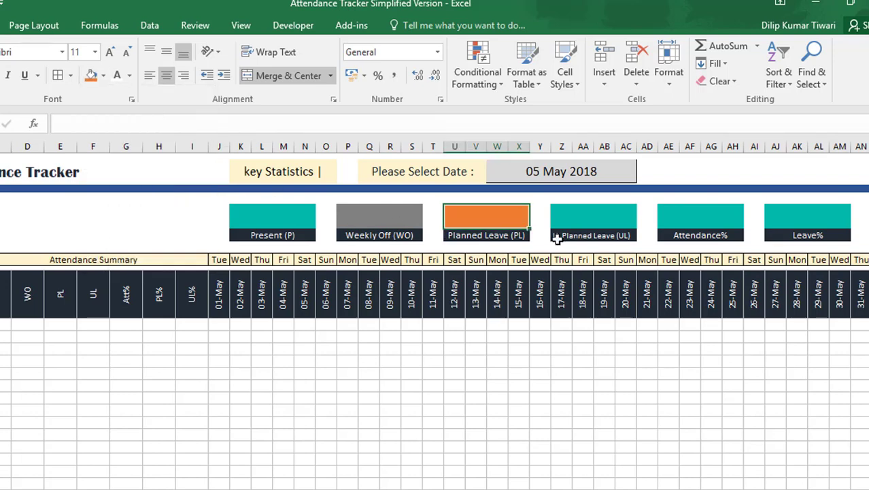
pyautogui.click(570, 223)
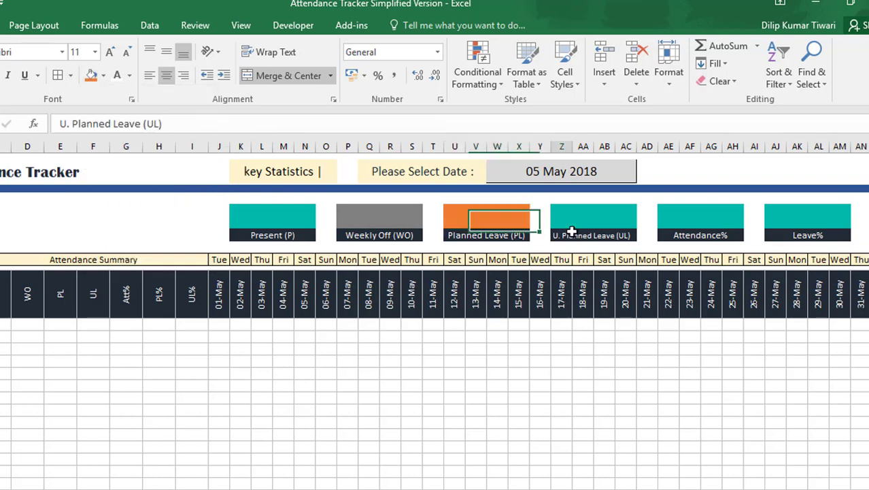
pyautogui.click(104, 75)
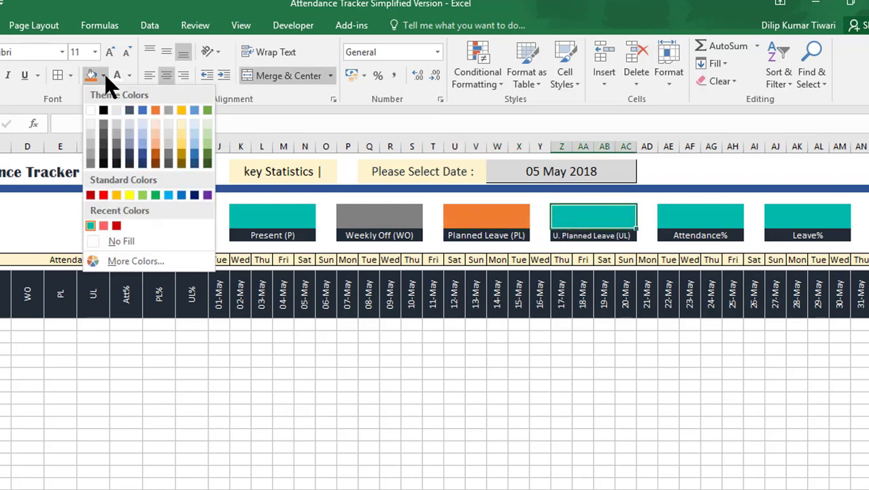
pyautogui.click(105, 225)
# Fill the Attendance% card's value cell with the theme's light blue and the Leave% card's value cell with dark orange-brown
pyautogui.click(675, 231)
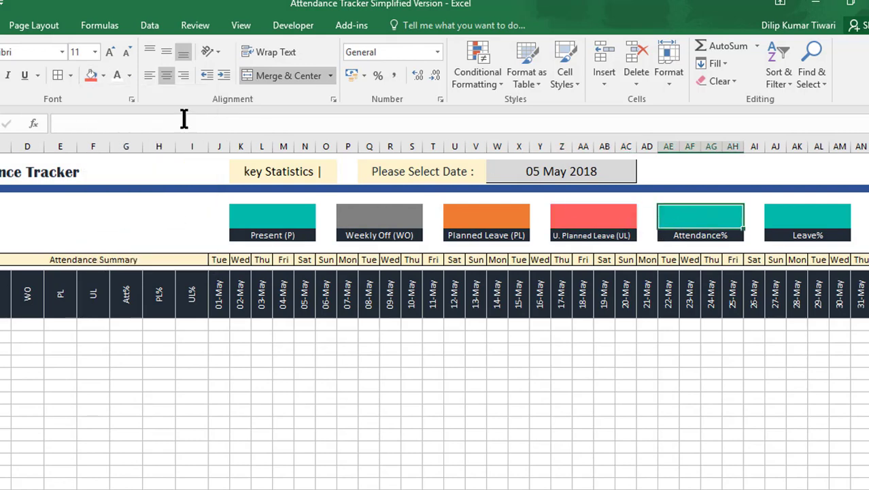
pyautogui.click(104, 76)
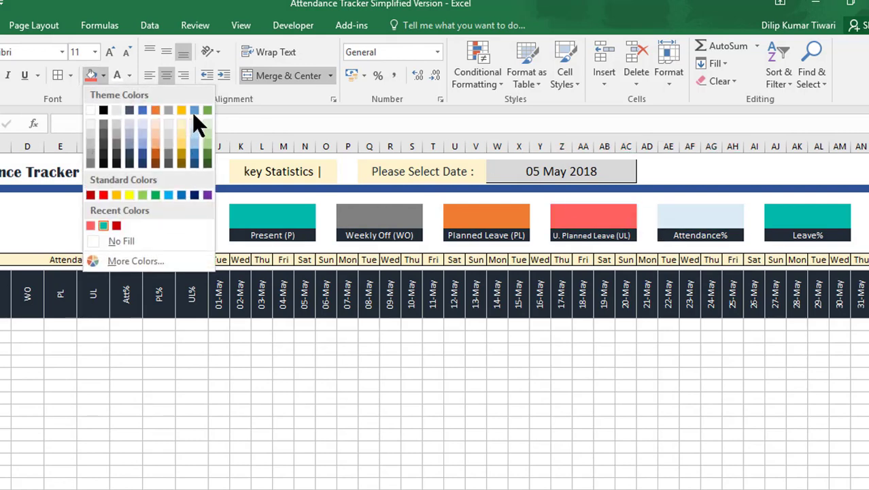
pyautogui.click(197, 112)
pyautogui.click(782, 219)
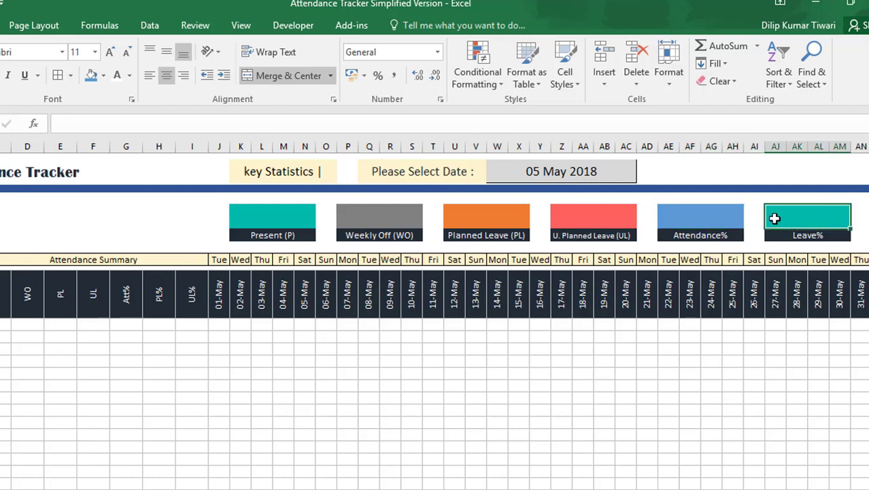
pyautogui.click(103, 76)
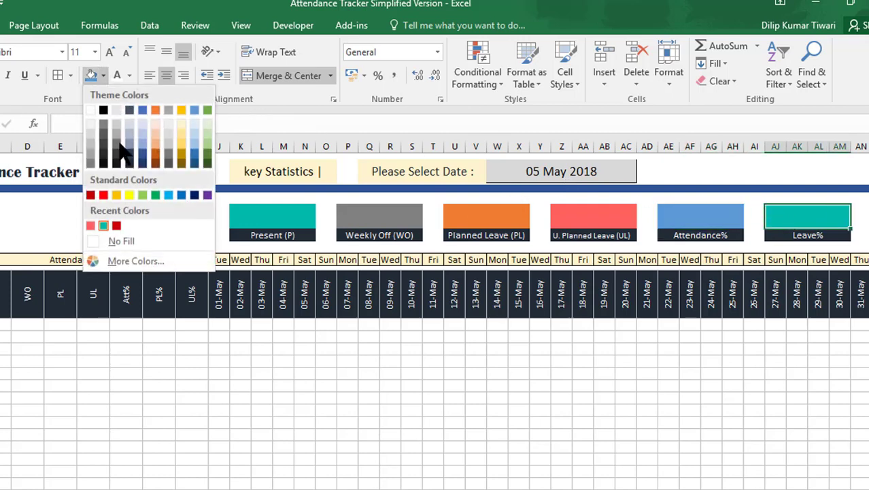
pyautogui.click(161, 171)
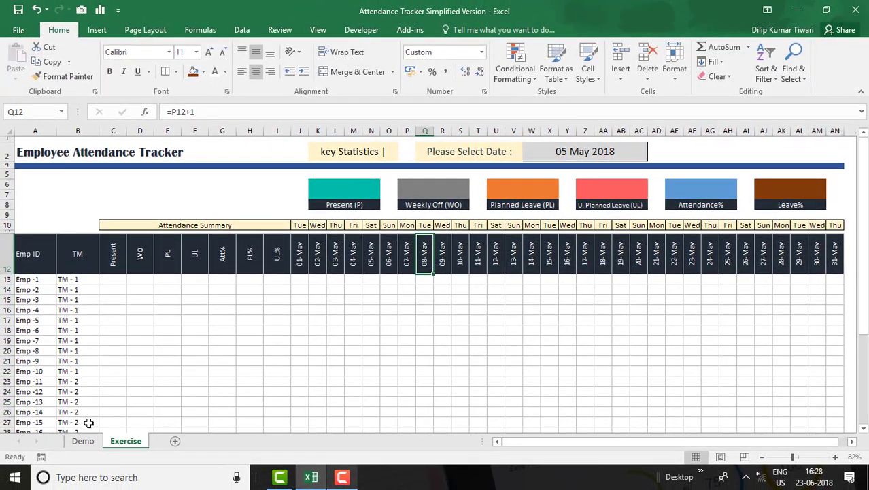
# Compare the cards and attendance grid with the Demo sheet, and return to the Exercise sheet
pyautogui.click(84, 442)
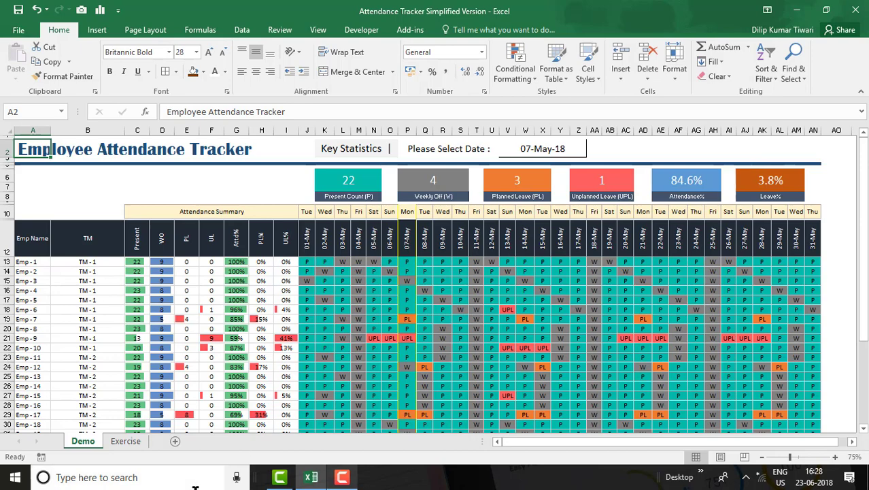
pyautogui.click(124, 441)
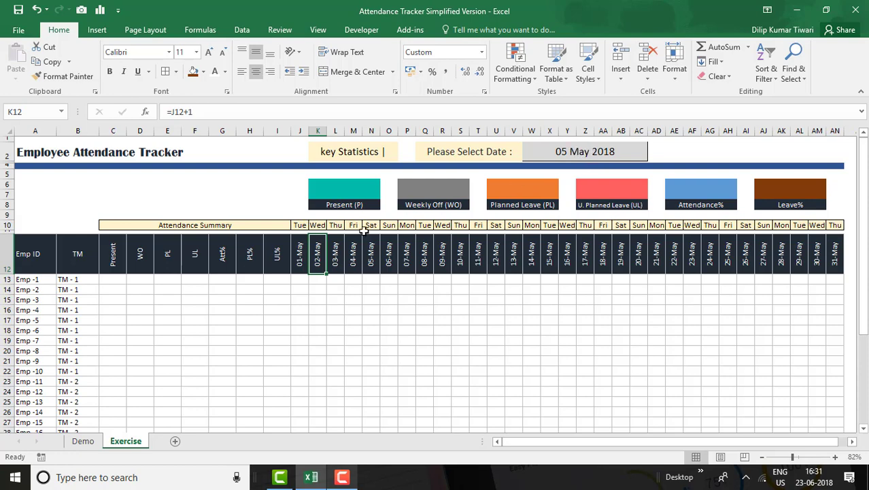
# Select the date grid J10:AN42, from the weekday row down through the last employee row
pyautogui.click(300, 225)
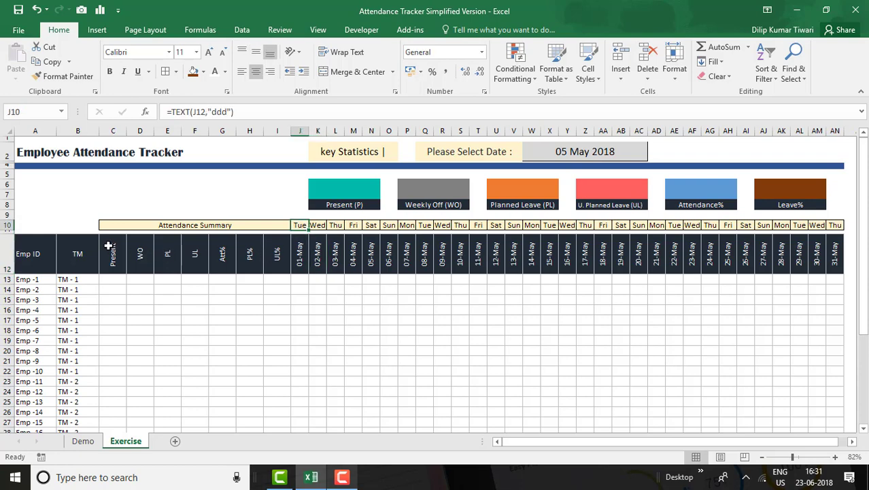
pyautogui.hotkey('shift', 'Right')
pyautogui.hotkey('shift', 'Right')
pyautogui.hotkey('shift', 'Right')
pyautogui.hotkey('shift', 'Right')
pyautogui.hotkey('shift', 'Right')
pyautogui.hotkey('shift', 'Right')
pyautogui.hotkey('shift', 'Right')
pyautogui.hotkey('shift', 'Right')
pyautogui.hotkey('shift', 'Right')
pyautogui.hotkey('shift', 'Right')
pyautogui.hotkey('shift', 'Right')
pyautogui.hotkey('shift', 'Right')
pyautogui.hotkey('shift', 'Right')
pyautogui.hotkey('shift', 'Right')
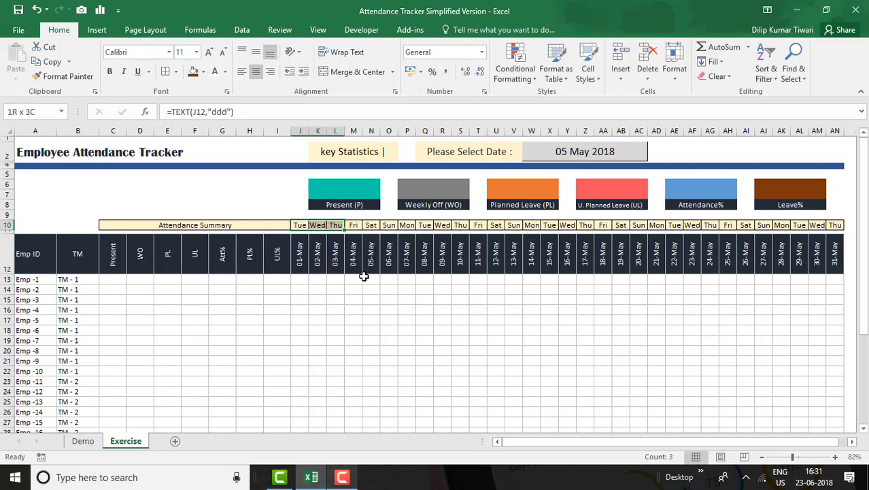
pyautogui.hotkey('shift', 'Right')
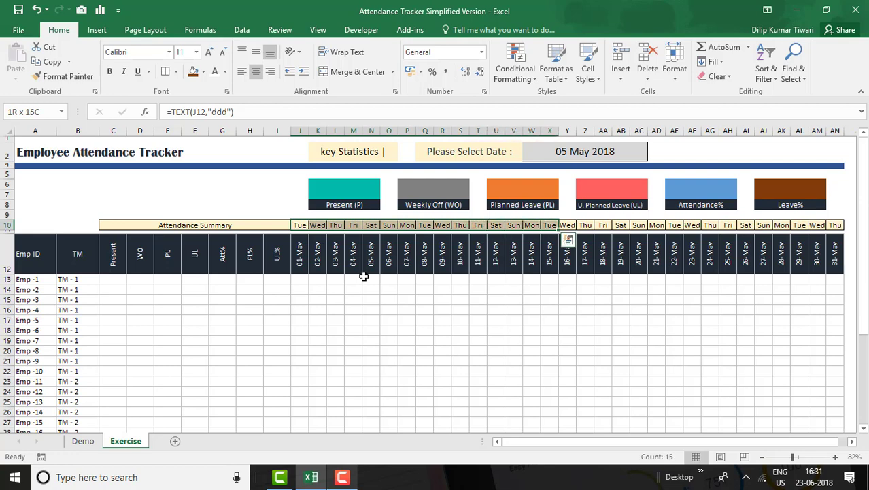
pyautogui.hotkey('ctrl', 'shift', 'Right')
pyautogui.hotkey('shift', 'Down')
pyautogui.hotkey('shift', 'Down')
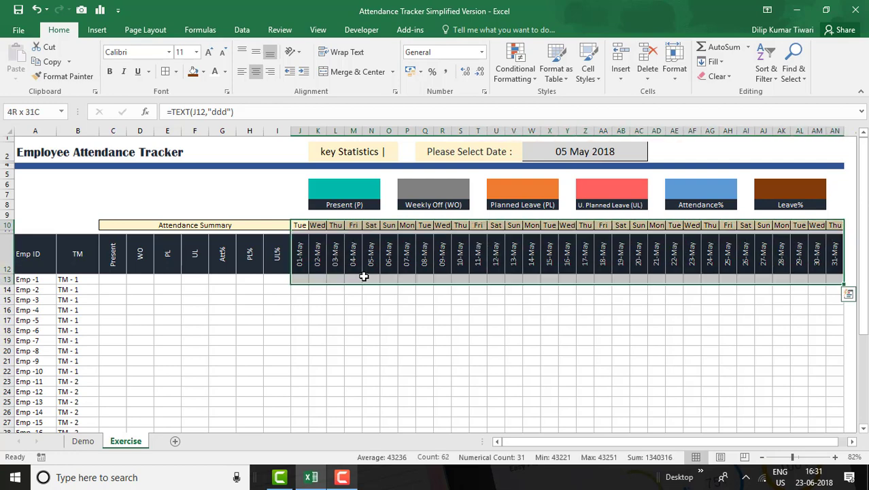
pyautogui.hotkey('shift', 'Down')
pyautogui.hotkey('shift', 'Down')
pyautogui.hotkey('shift', 'Down')
pyautogui.hotkey('shift', 'Down')
pyautogui.hotkey('shift', 'Down')
pyautogui.hotkey('shift', 'Down')
pyautogui.hotkey('shift', 'Down')
pyautogui.hotkey('shift', 'Down')
pyautogui.hotkey('shift', 'Down')
pyautogui.hotkey('shift', 'Down')
pyautogui.hotkey('shift', 'Down')
pyautogui.hotkey('shift', 'Down')
pyautogui.hotkey('shift', 'Down')
pyautogui.hotkey('shift', 'Down')
pyautogui.hotkey('shift', 'Down')
pyautogui.hotkey('shift', 'Down')
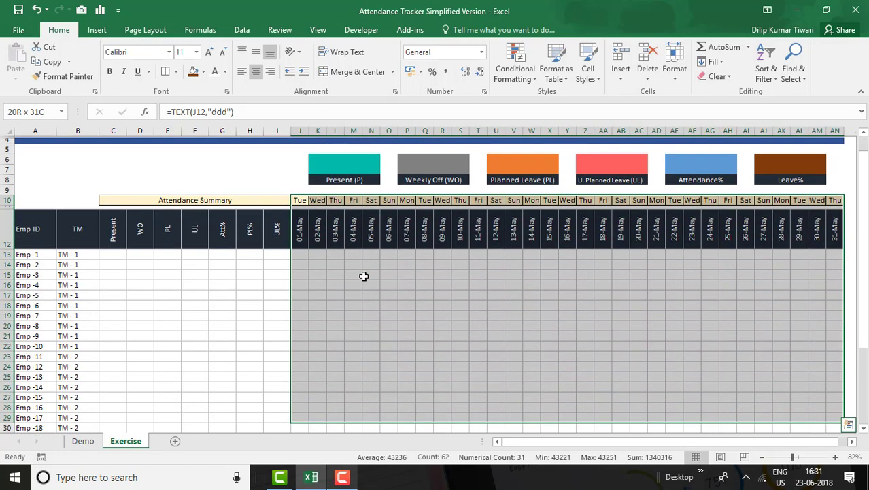
pyautogui.hotkey('shift', 'Down')
pyautogui.hotkey('shift', 'Down')
pyautogui.hotkey('shift', 'Down')
pyautogui.hotkey('shift', 'Down')
pyautogui.hotkey('shift', 'Down')
pyautogui.hotkey('shift', 'Down')
pyautogui.hotkey('shift', 'Down')
pyautogui.hotkey('shift', 'Down')
pyautogui.hotkey('shift', 'Down')
pyautogui.hotkey('shift', 'Down')
pyautogui.hotkey('shift', 'Down')
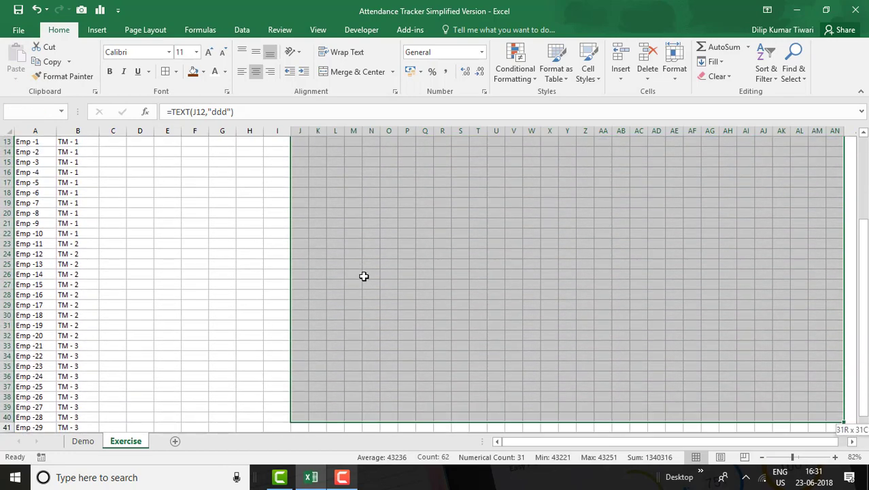
pyautogui.hotkey('shift', 'Down')
pyautogui.hotkey('shift', 'Down')
pyautogui.hotkey('shift', 'Down')
pyautogui.hotkey('shift', 'Down')
pyautogui.hotkey('shift', 'Down')
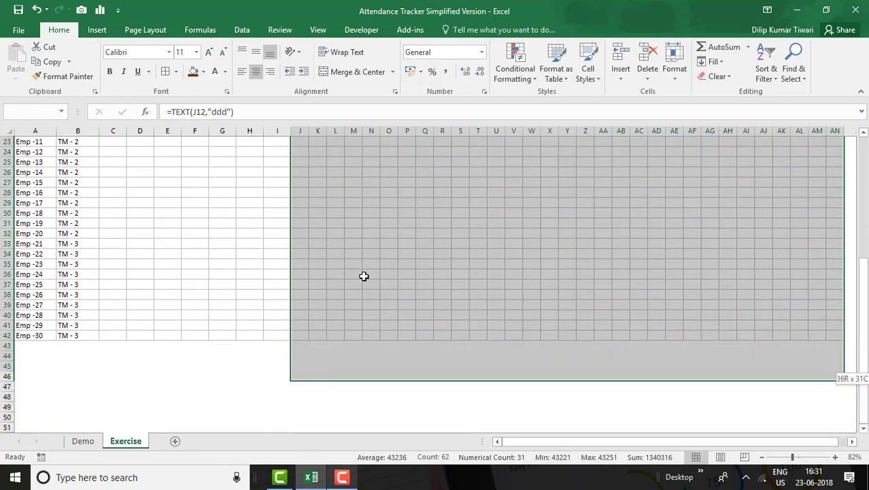
pyautogui.hotkey('shift', 'Up')
pyautogui.hotkey('shift', 'Up')
pyautogui.hotkey('shift', 'Up')
pyautogui.hotkey('shift', 'Up')
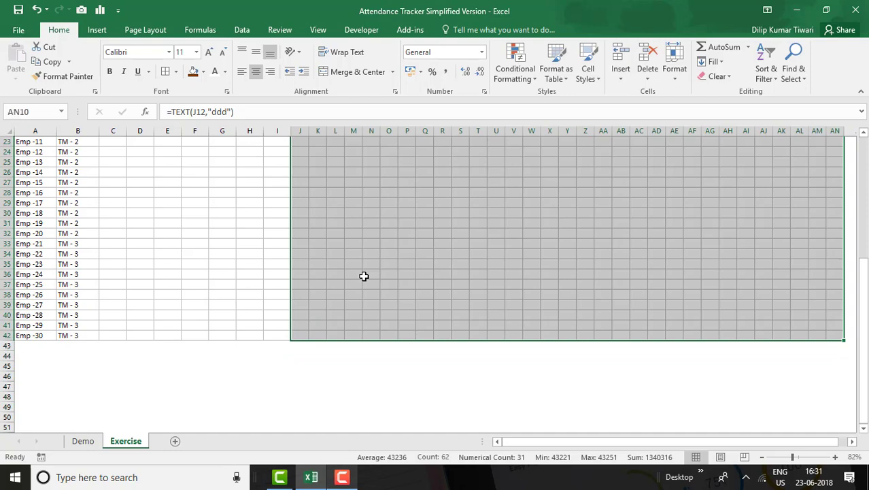
pyautogui.hotkey('ctrl', '.')
pyautogui.hotkey('ctrl', '.')
pyautogui.hotkey('ctrl', '.')
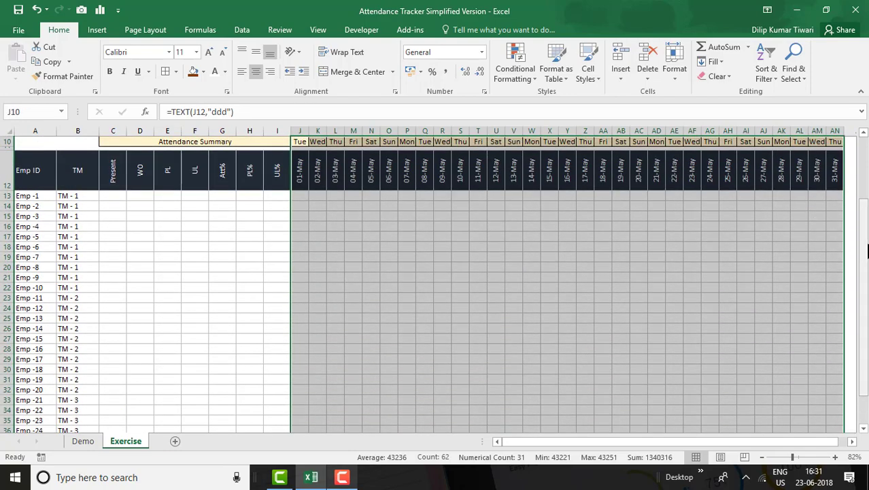
pyautogui.moveTo(864, 251); pyautogui.dragTo(865, 234)
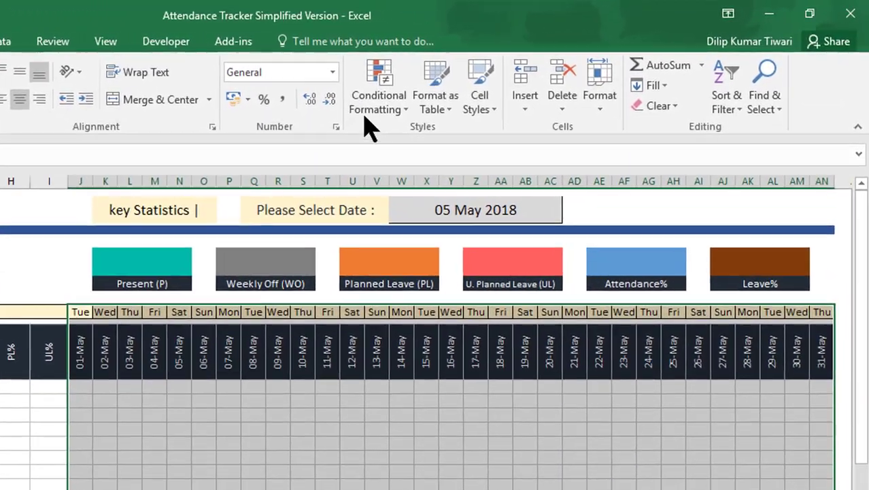
# Start a formula-based conditional formatting rule for the selected date grid with the formula =J$12=$W$2
pyautogui.click(367, 114)
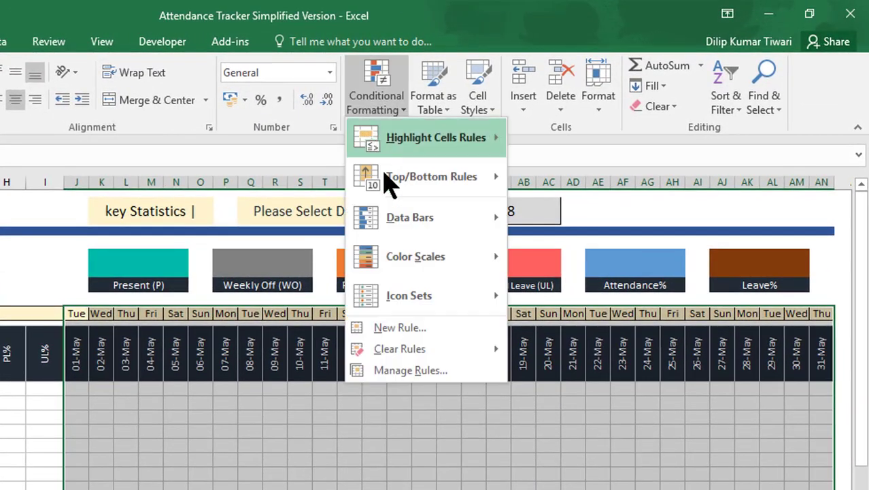
pyautogui.click(408, 328)
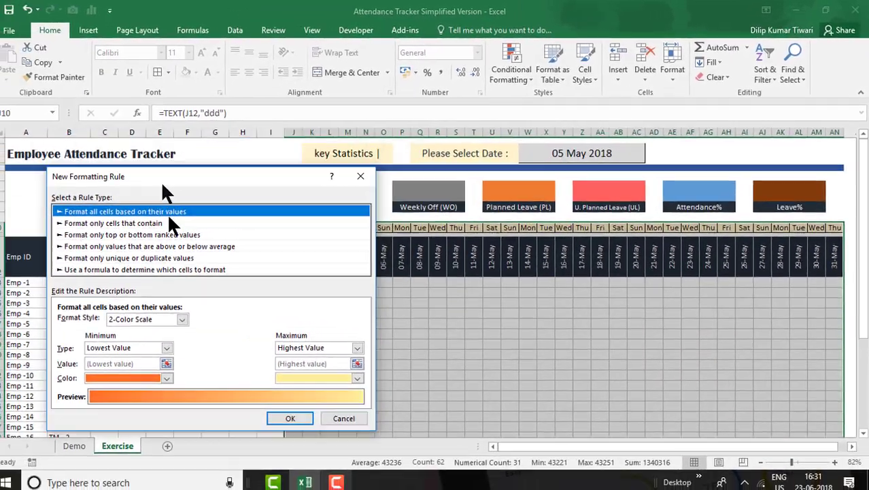
pyautogui.moveTo(161, 181); pyautogui.dragTo(551, 211)
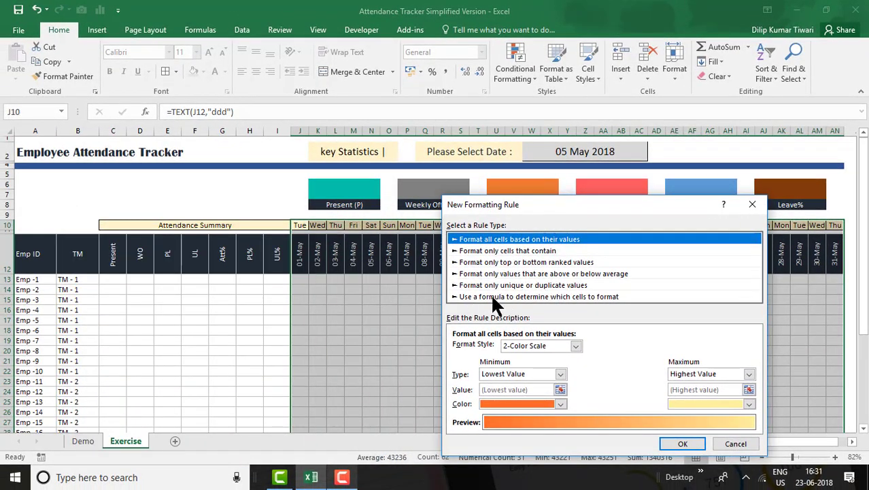
pyautogui.click(498, 297)
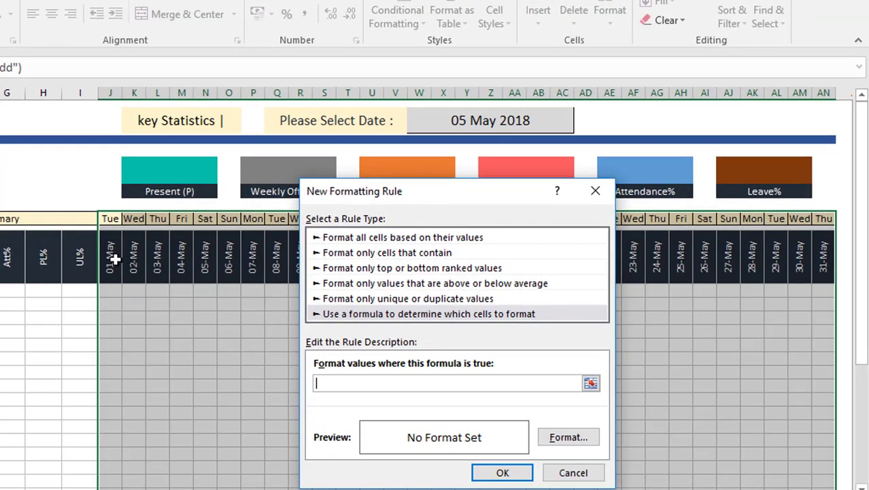
pyautogui.click(152, 256)
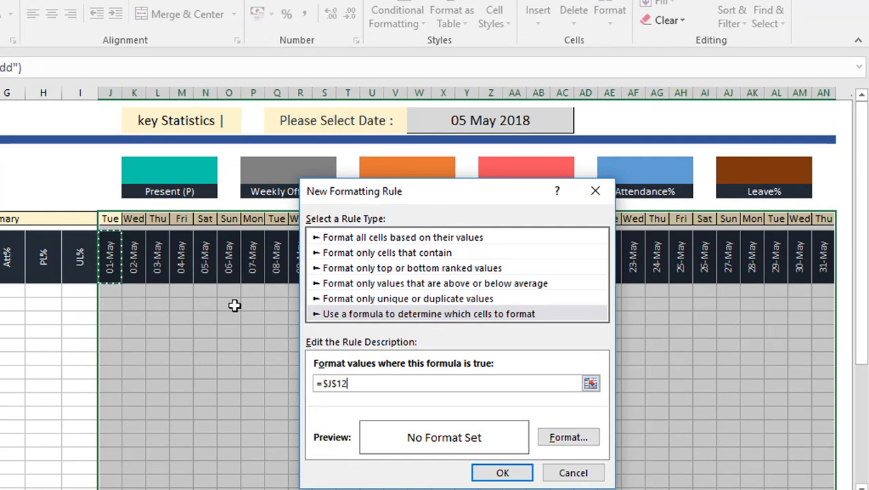
pyautogui.press('F4')
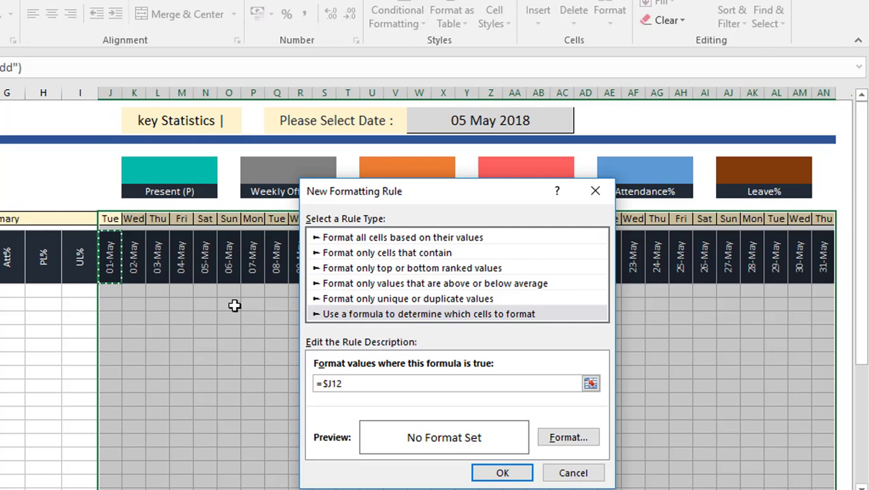
pyautogui.press('F4')
pyautogui.press('F4')
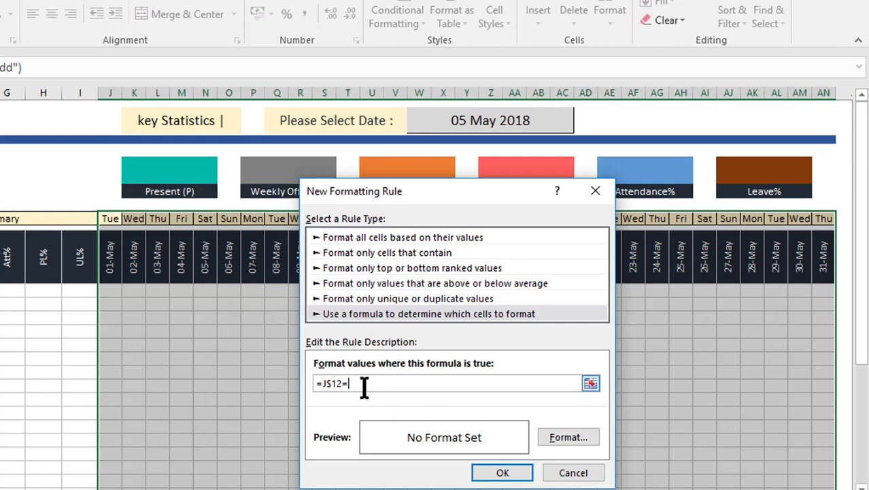
pyautogui.click(492, 126)
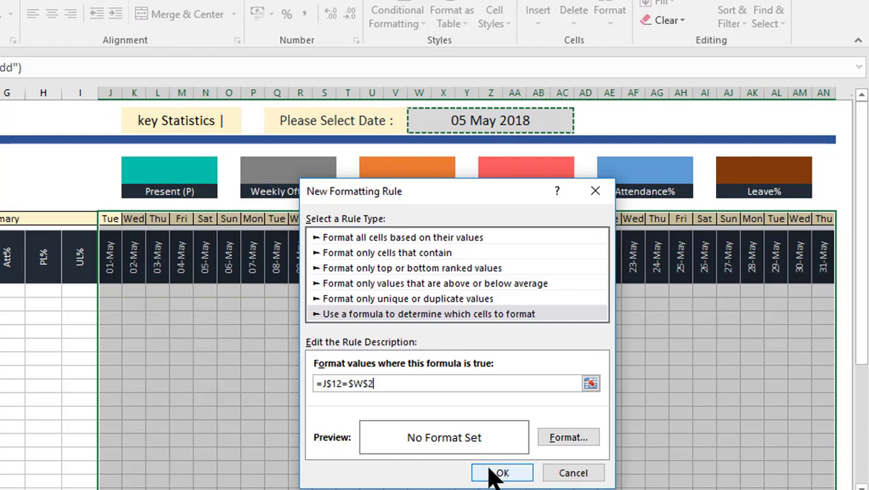
# Format the rule's matching cells with yellow left and right borders, and apply the rule
pyautogui.click(563, 440)
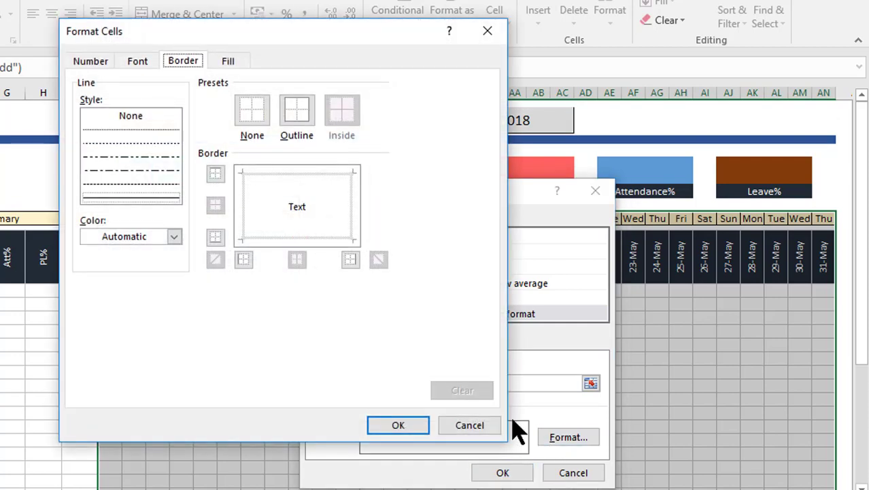
pyautogui.click(172, 238)
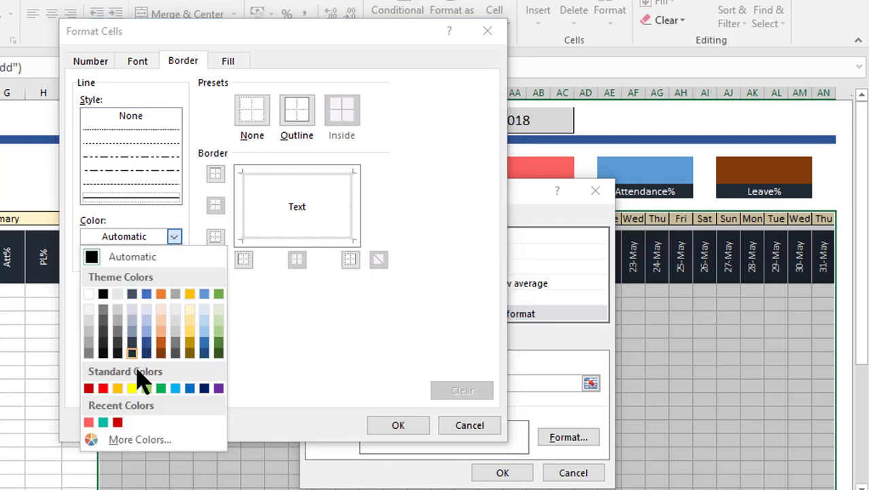
pyautogui.click(132, 388)
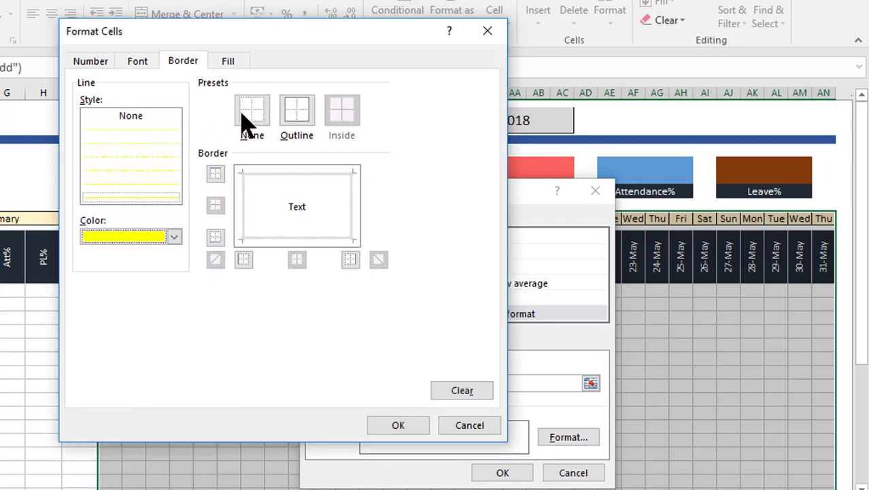
pyautogui.click(242, 215)
pyautogui.click(350, 215)
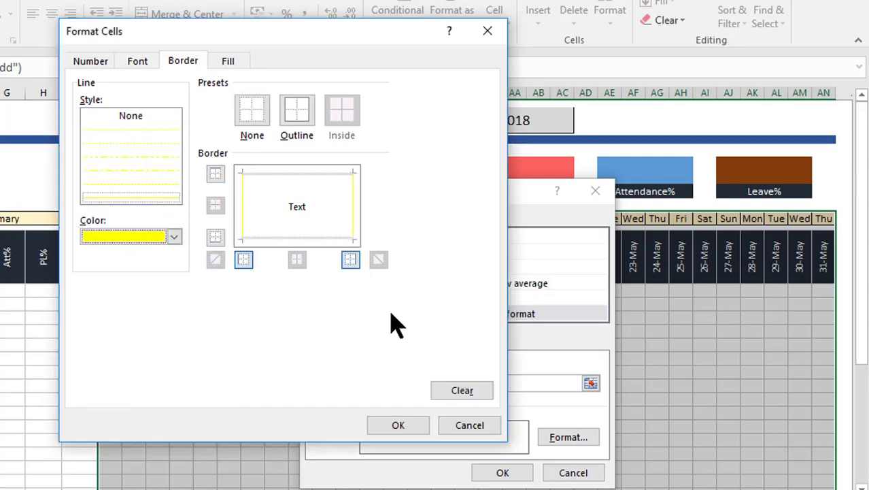
pyautogui.click(398, 424)
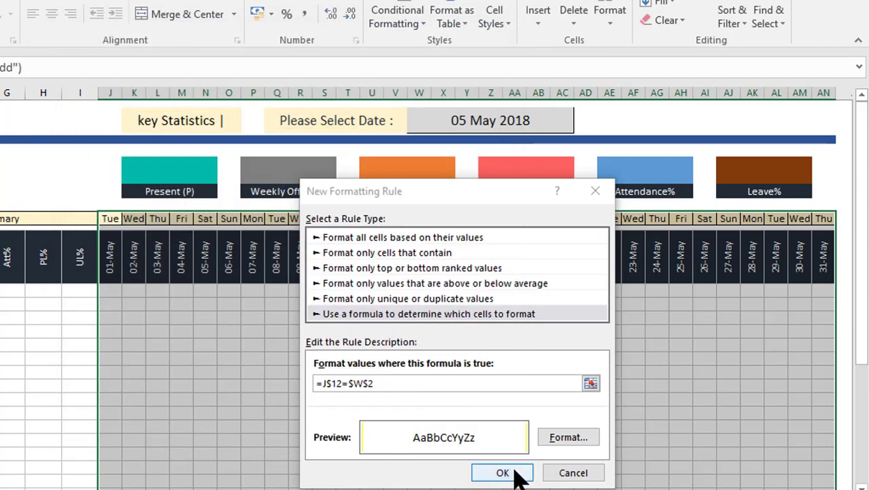
pyautogui.click(502, 473)
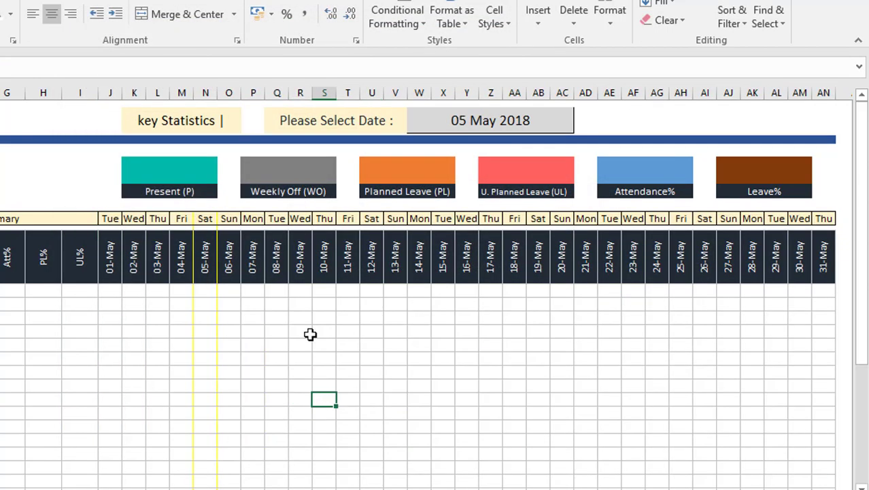
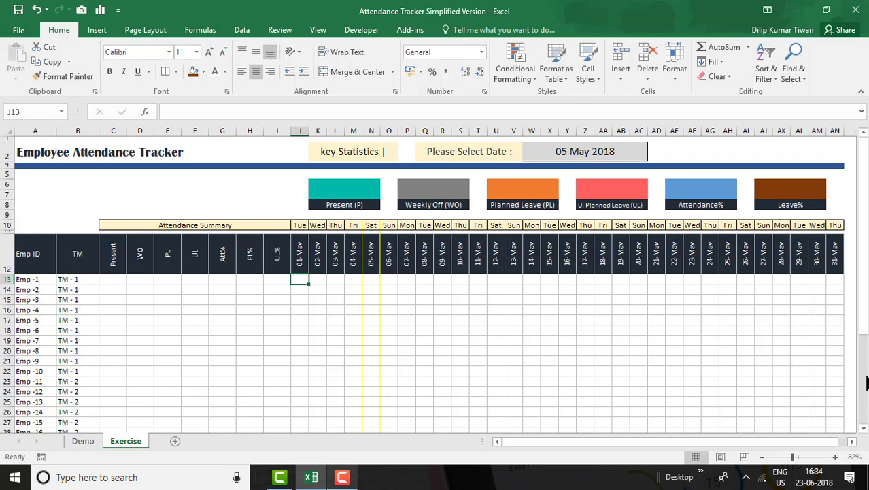
# Select the attendance entry cells J13:AN42, covering all dates for every employee
pyautogui.hotkey('shift', 'Right')
pyautogui.hotkey('shift', 'Right')
pyautogui.hotkey('shift', 'Right')
pyautogui.hotkey('shift', 'Right')
pyautogui.hotkey('shift', 'Right')
pyautogui.hotkey('shift', 'Right')
pyautogui.hotkey('shift', 'Right')
pyautogui.hotkey('shift', 'Right')
pyautogui.hotkey('shift', 'Right')
pyautogui.hotkey('shift', 'Right')
pyautogui.hotkey('shift', 'Right')
pyautogui.hotkey('shift', 'Right')
pyautogui.hotkey('shift', 'Right')
pyautogui.hotkey('shift', 'Right')
pyautogui.hotkey('shift', 'Right')
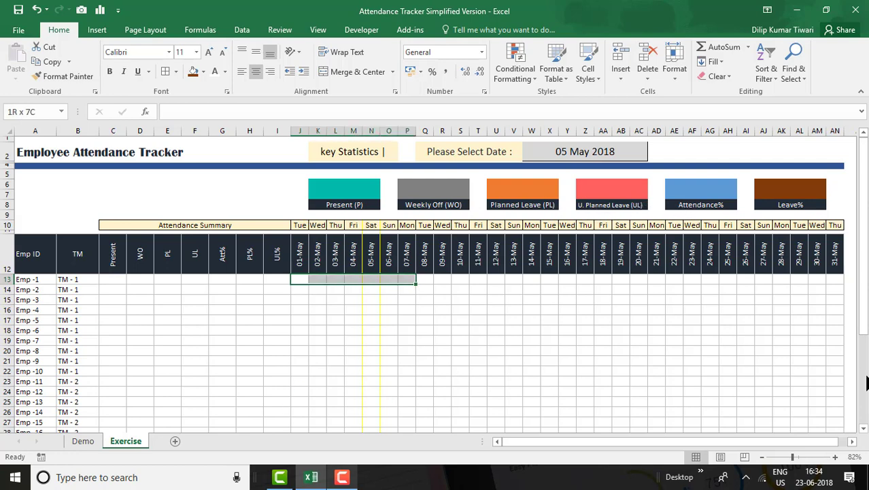
pyautogui.hotkey('shift', 'Right')
pyautogui.hotkey('shift', 'Right')
pyautogui.hotkey('shift', 'Right')
pyautogui.hotkey('shift', 'Right')
pyautogui.hotkey('shift', 'Right')
pyautogui.hotkey('shift', 'Right')
pyautogui.hotkey('shift', 'Right')
pyautogui.hotkey('shift', 'Right')
pyautogui.hotkey('shift', 'Right')
pyautogui.hotkey('shift', 'Right')
pyautogui.hotkey('shift', 'Right')
pyautogui.hotkey('shift', 'Right')
pyautogui.hotkey('shift', 'Right')
pyautogui.hotkey('shift', 'Right')
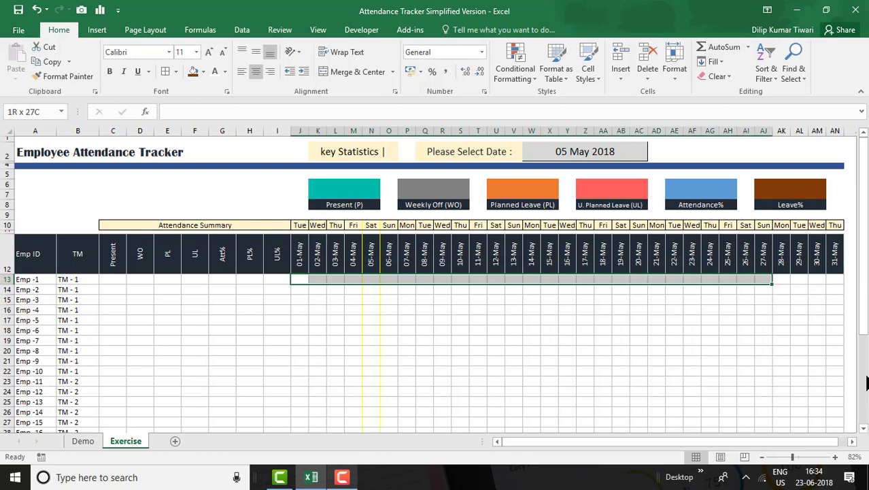
pyautogui.hotkey('shift', 'Right')
pyautogui.hotkey('shift', 'Down')
pyautogui.hotkey('shift', 'Down')
pyautogui.hotkey('shift', 'Down')
pyautogui.hotkey('shift', 'Down')
pyautogui.hotkey('shift', 'Down')
pyautogui.hotkey('shift', 'Down')
pyautogui.hotkey('shift', 'Down')
pyautogui.hotkey('shift', 'Down')
pyautogui.hotkey('shift', 'Down')
pyautogui.hotkey('shift', 'Down')
pyautogui.hotkey('shift', 'Down')
pyautogui.hotkey('shift', 'Down')
pyautogui.hotkey('shift', 'Down')
pyautogui.hotkey('shift', 'Down')
pyautogui.hotkey('shift', 'Down')
pyautogui.hotkey('shift', 'Down')
pyautogui.hotkey('shift', 'Down')
pyautogui.hotkey('shift', 'Down')
pyautogui.hotkey('shift', 'Down')
pyautogui.hotkey('shift', 'Down')
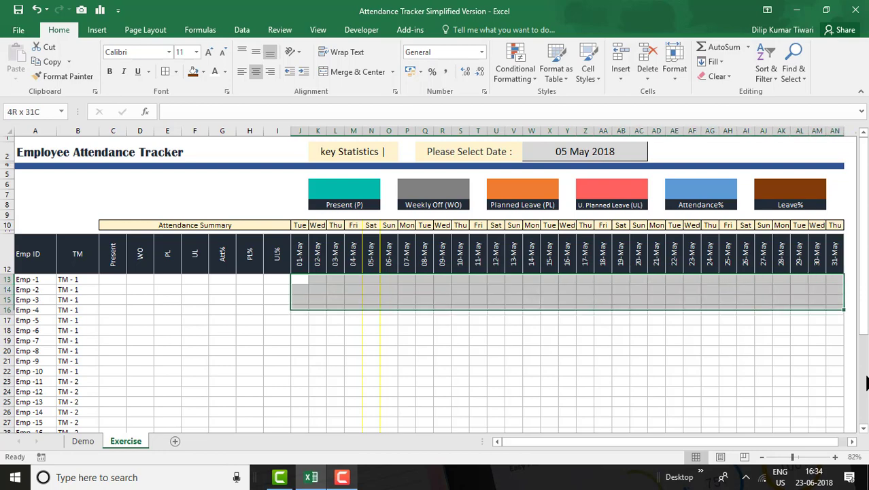
pyautogui.hotkey('shift', 'Down')
pyautogui.hotkey('shift', 'Down')
pyautogui.hotkey('shift', 'Down')
pyautogui.hotkey('shift', 'Down')
pyautogui.hotkey('shift', 'Down')
pyautogui.hotkey('shift', 'Down')
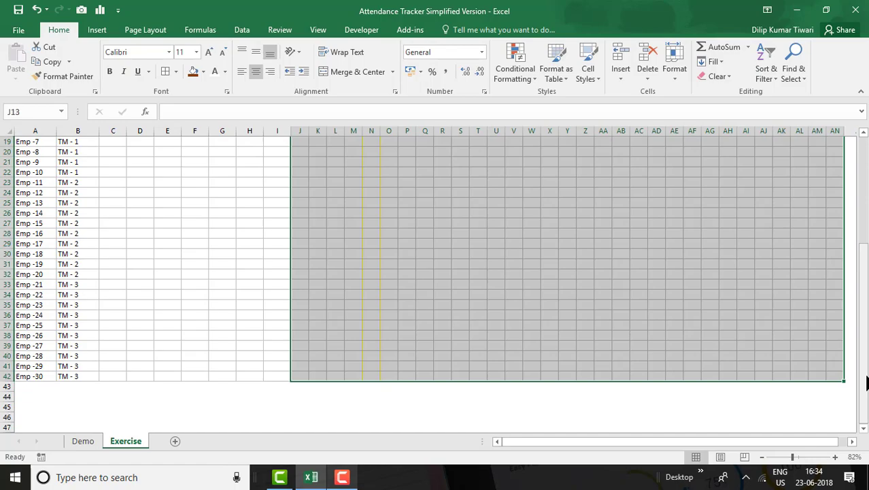
# Set up data validation on the selected attendance cells that allows a List with an in-cell dropdown
pyautogui.hotkey('alt', 'd')
pyautogui.press('l')
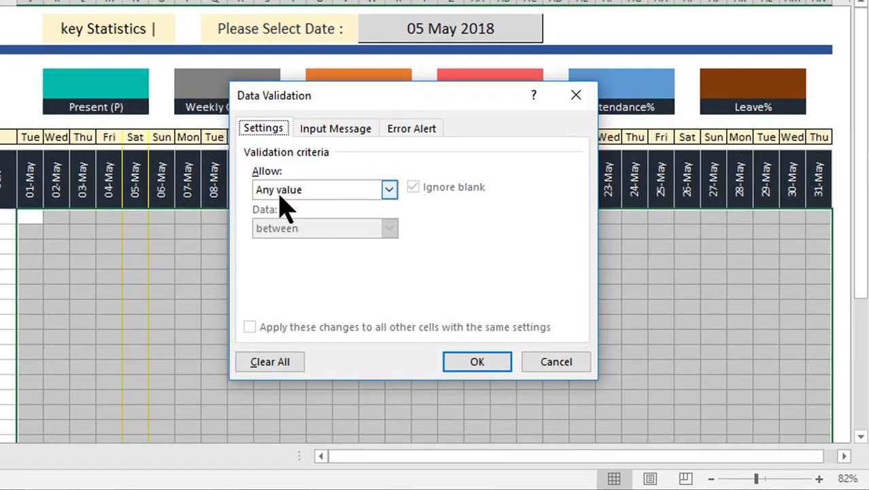
pyautogui.click(282, 192)
pyautogui.click(265, 243)
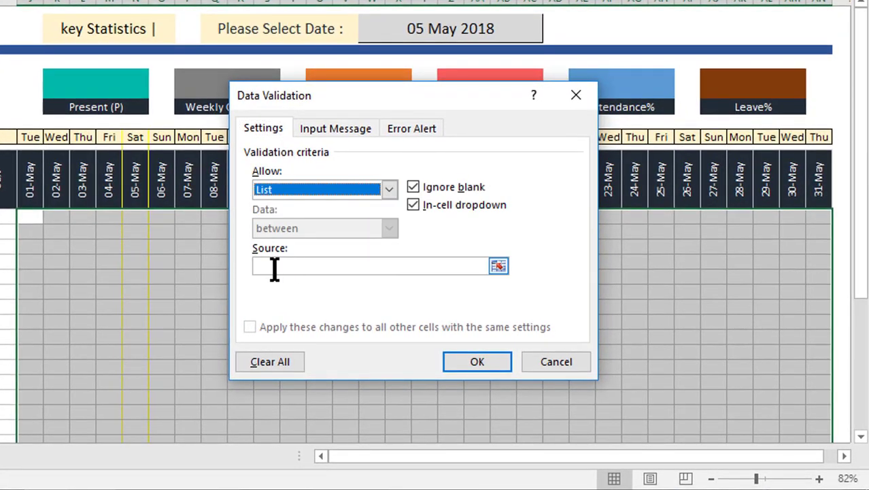
pyautogui.click(273, 266)
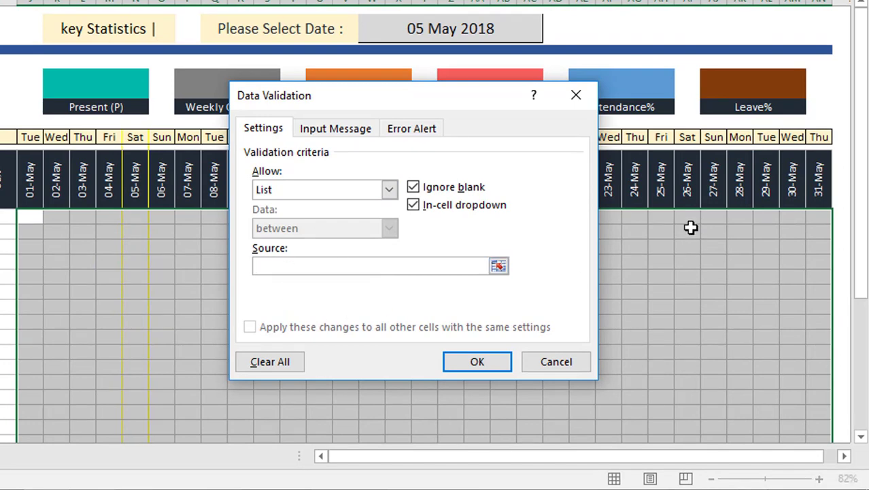
# Set the attendance grid's validation list source to P,WO,PL,UL and apply it
pyautogui.write('P,WO,PL,UL')
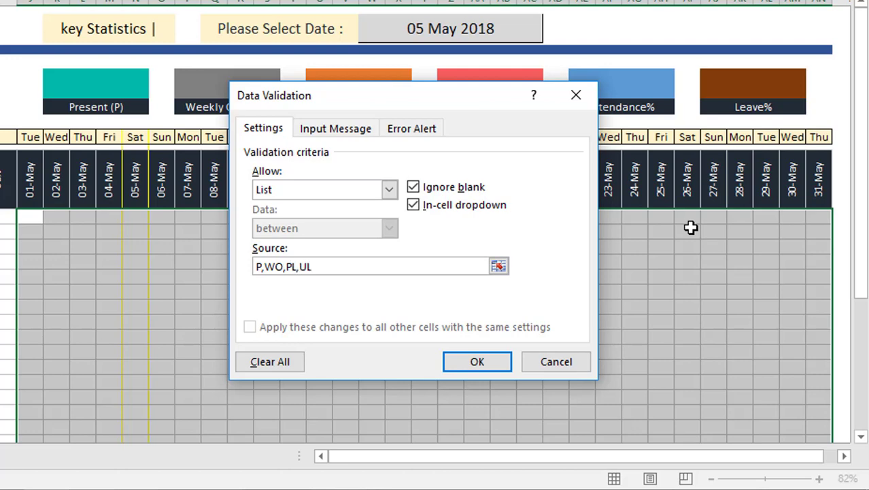
pyautogui.click(459, 363)
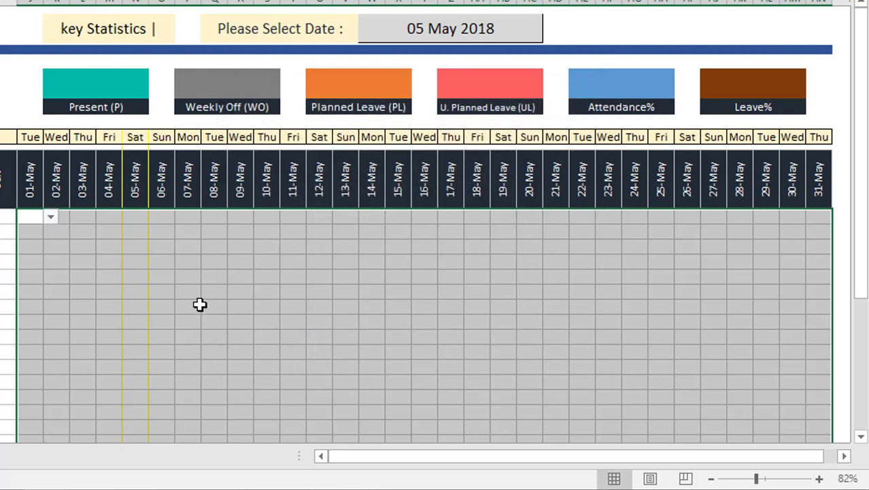
# Check the in-cell dropdown list in the Emp -4 cells for 05-May, 06-May and 07-May
pyautogui.click(144, 258)
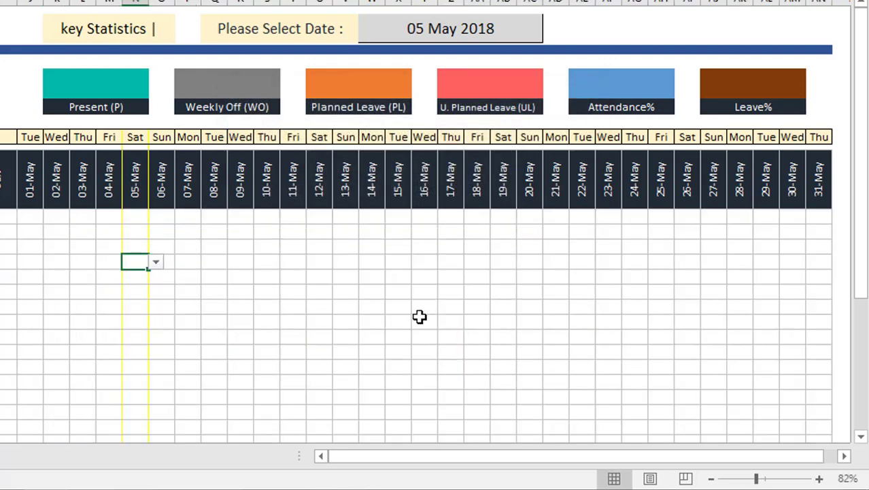
pyautogui.hotkey('alt', 'Down')
pyautogui.press('Escape')
pyautogui.press('Right')
pyautogui.hotkey('alt', 'Down')
pyautogui.press('Escape')
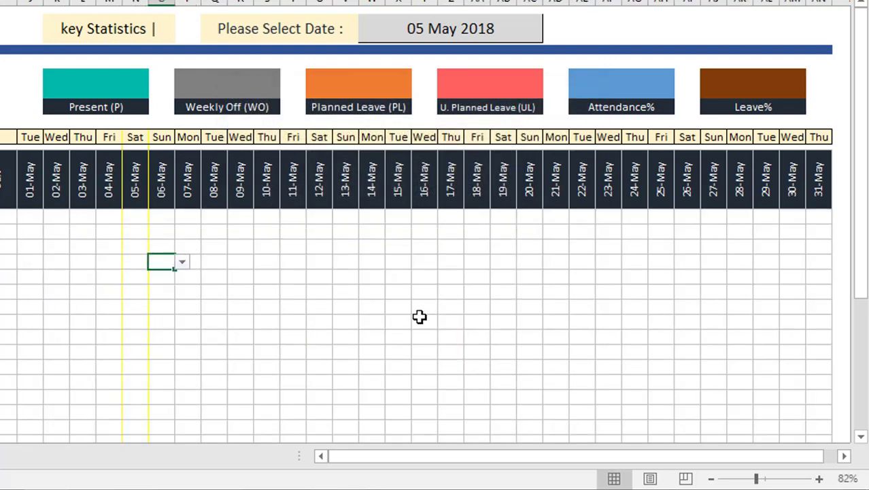
pyautogui.press('Right')
pyautogui.hotkey('alt', 'Down')
pyautogui.press('Escape')
# Enter P in cell J13, the 01-May attendance of Emp -1
pyautogui.press('Left')
pyautogui.press('Left')
pyautogui.press('Left')
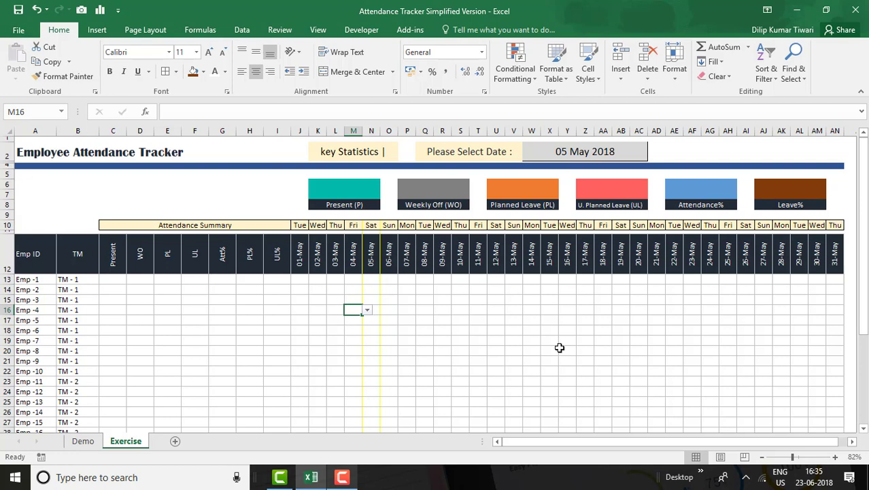
pyautogui.press('Left')
pyautogui.press('Left')
pyautogui.press('Up')
pyautogui.press('Up')
pyautogui.press('Up')
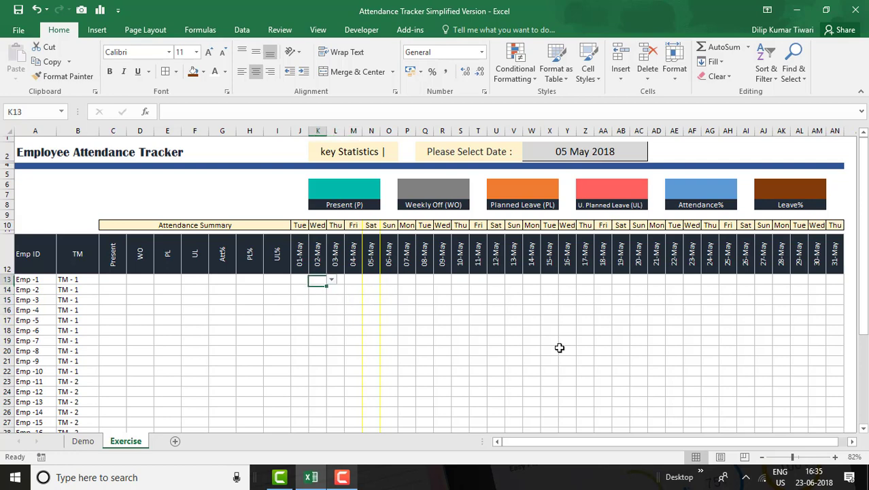
pyautogui.press('Left')
pyautogui.write('P')
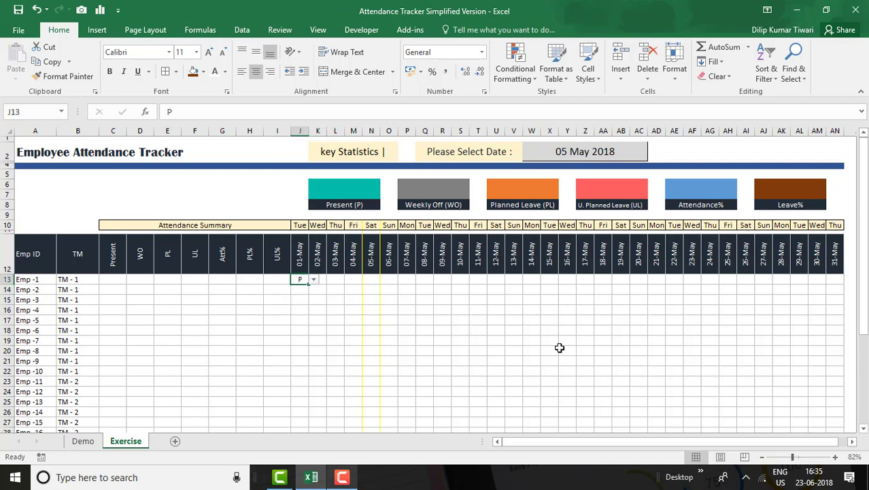
# Fill the P from J13 down and across the whole attendance grid J13:AN42, through Emp -30 and 31-May
pyautogui.hotkey('shift', 'Down')
pyautogui.hotkey('shift', 'Down')
pyautogui.hotkey('shift', 'Down')
pyautogui.hotkey('shift', 'Down')
pyautogui.hotkey('shift', 'Down')
pyautogui.hotkey('shift', 'Down')
pyautogui.hotkey('shift', 'Down')
pyautogui.hotkey('shift', 'Down')
pyautogui.hotkey('shift', 'Down')
pyautogui.hotkey('shift', 'Down')
pyautogui.hotkey('shift', 'Down')
pyautogui.hotkey('shift', 'Down')
pyautogui.hotkey('shift', 'Down')
pyautogui.hotkey('shift', 'Down')
pyautogui.hotkey('shift', 'Down')
pyautogui.hotkey('shift', 'Down')
pyautogui.hotkey('shift', 'Down')
pyautogui.hotkey('shift', 'Down')
pyautogui.hotkey('shift', 'Down')
pyautogui.hotkey('shift', 'Down')
pyautogui.hotkey('shift', 'Right')
pyautogui.hotkey('shift', 'Right')
pyautogui.hotkey('shift', 'Right')
pyautogui.hotkey('shift', 'Right')
pyautogui.hotkey('shift', 'Right')
pyautogui.hotkey('shift', 'Right')
pyautogui.hotkey('shift', 'Right')
pyautogui.hotkey('shift', 'Right')
pyautogui.hotkey('shift', 'Right')
pyautogui.hotkey('shift', 'Right')
pyautogui.hotkey('shift', 'Right')
pyautogui.hotkey('shift', 'Right')
pyautogui.hotkey('shift', 'Right')
pyautogui.hotkey('shift', 'Right')
pyautogui.hotkey('shift', 'Right')
pyautogui.hotkey('shift', 'Right')
pyautogui.hotkey('shift', 'Right')
pyautogui.hotkey('shift', 'Right')
pyautogui.hotkey('shift', 'Right')
pyautogui.hotkey('shift', 'Right')
pyautogui.hotkey('ctrl', 'd')
pyautogui.hotkey('ctrl', 'r')
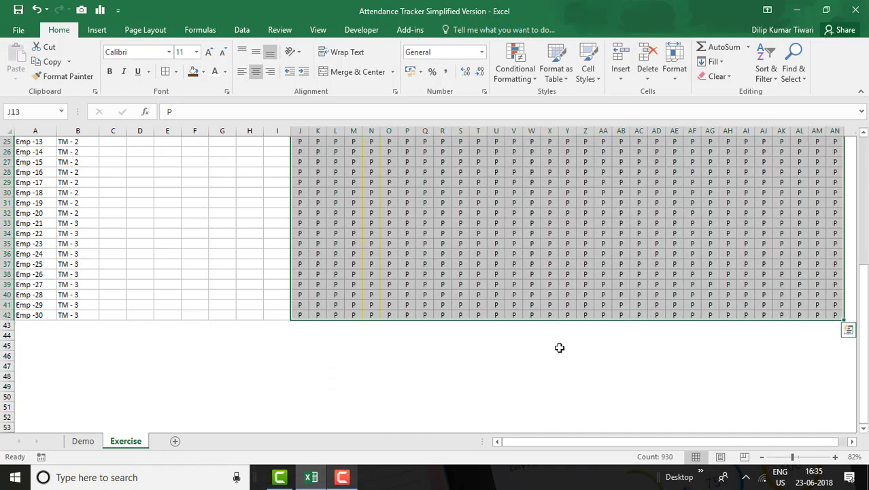
# Enter WO for Emp -1 on 04-May and fill it down the column for all employees
pyautogui.press('Up')
pyautogui.press('Down')
pyautogui.press('Right')
pyautogui.press('Right')
pyautogui.press('Right')
pyautogui.write('WO')
pyautogui.hotkey('shift', 'Down')
pyautogui.hotkey('ctrl', 'shift', 'Down')
pyautogui.hotkey('ctrl', 'd')
# Copy the 04-May WO column into the Sunday 06-May column for all employees
pyautogui.press('Up')
pyautogui.press('Up')
pyautogui.press('Up')
pyautogui.press('Up')
pyautogui.press('Up')
pyautogui.press('Right')
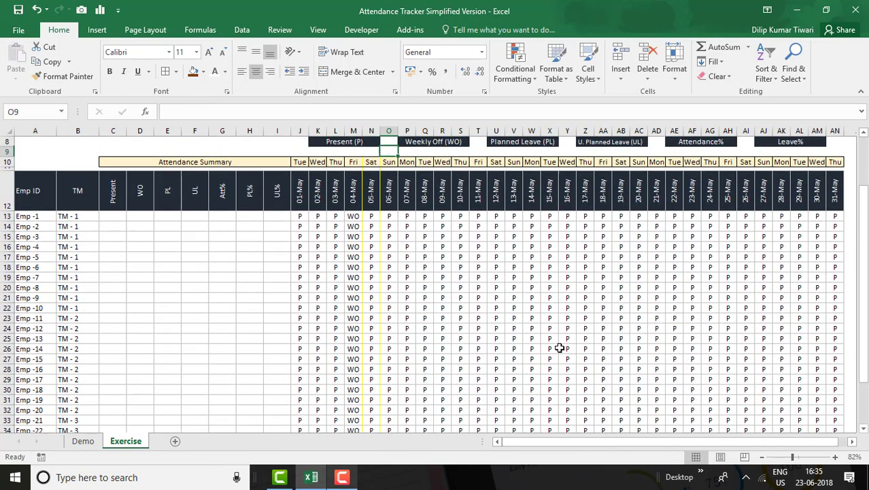
pyautogui.press('Down')
pyautogui.press('Down')
pyautogui.press('Down')
pyautogui.press('Down')
pyautogui.press('Down')
pyautogui.press('Left')
pyautogui.press('Left')
pyautogui.hotkey('ctrl', 'shift', 'Down')
pyautogui.hotkey('ctrl', 'c')
pyautogui.press('Up')
pyautogui.press('Up')
pyautogui.press('Up')
pyautogui.press('Up')
pyautogui.press('Up')
pyautogui.press('Right')
pyautogui.press('Right')
pyautogui.press('Left')
pyautogui.press('Down')
pyautogui.press('Down')
pyautogui.press('Down')
pyautogui.press('Down')
pyautogui.press('Down')
pyautogui.press('Return')
# Copy the 06-May WO column into the weekend columns 12-May and 13-May
pyautogui.hotkey('ctrl', 'c')
pyautogui.press('Right')
pyautogui.press('Right')
pyautogui.press('Right')
pyautogui.press('Right')
pyautogui.press('Right')
pyautogui.press('Right')
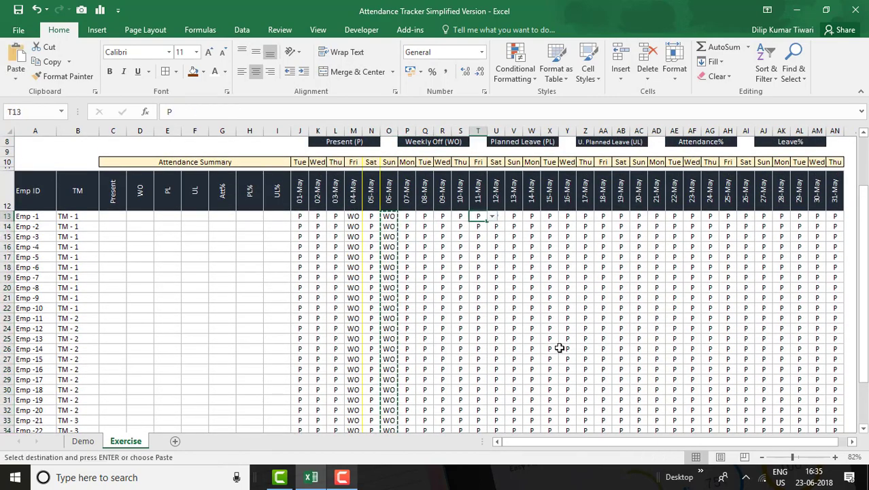
pyautogui.hotkey('shift', 'Right')
pyautogui.hotkey('ctrl', 'shift', 'Down')
pyautogui.hotkey('ctrl', 'v')
# Copy the 12-May and 13-May WO columns into the weekend columns 19-May and 20-May
pyautogui.hotkey('ctrl', 'c')
pyautogui.press('Up')
pyautogui.press('Down')
pyautogui.press('Right')
pyautogui.press('Right')
pyautogui.press('Right')
pyautogui.press('Right')
pyautogui.press('Right')
pyautogui.press('Right')
pyautogui.press('Right')
pyautogui.press('Up')
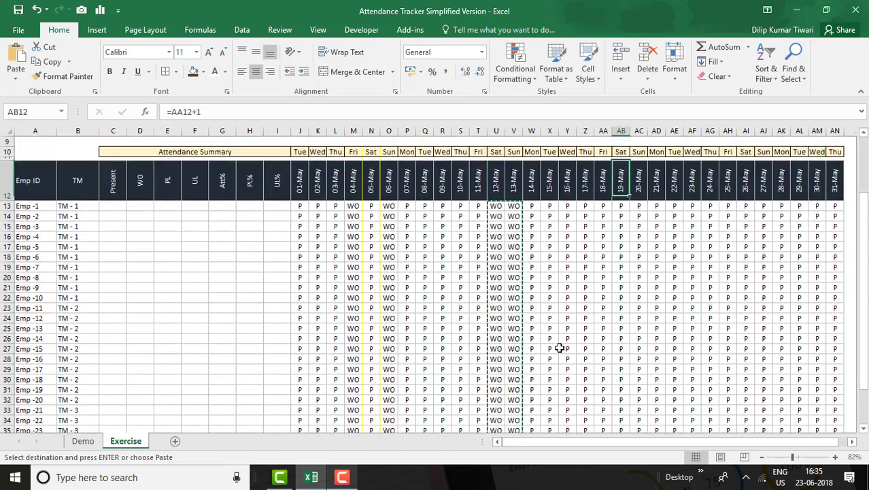
pyautogui.press('Down')
pyautogui.hotkey('shift', 'Right')
pyautogui.hotkey('ctrl', 'shift', 'Down')
pyautogui.hotkey('ctrl', 'v')
# Copy the 19-May and 20-May WO columns into the weekend columns 26-May and 27-May
pyautogui.hotkey('ctrl', 'c')
pyautogui.press('Right')
pyautogui.press('Right')
pyautogui.press('Right')
pyautogui.press('Right')
pyautogui.press('Right')
pyautogui.press('Right')
pyautogui.press('Right')
pyautogui.hotkey('shift', 'Right')
pyautogui.hotkey('ctrl', 'shift', 'Down')
pyautogui.hotkey('ctrl', 'v')
pyautogui.press('Up')
pyautogui.press('Down')
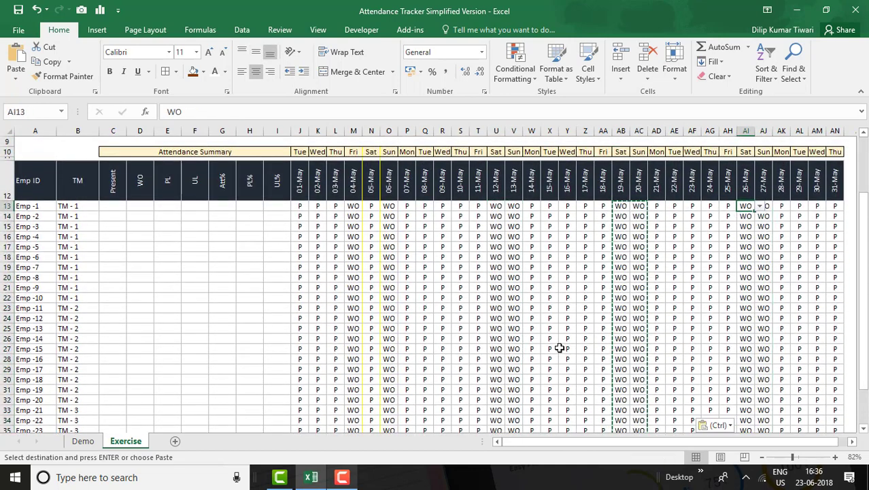
# Choose PL from the list for Emp -2 on 23-May and fill it down through Emp -8
pyautogui.press('Left')
pyautogui.press('Left')
pyautogui.press('Left')
pyautogui.press('Down')
pyautogui.hotkey('shift', 'Down')
pyautogui.hotkey('shift', 'Down')
pyautogui.hotkey('shift', 'Down')
pyautogui.hotkey('shift', 'Down')
pyautogui.hotkey('shift', 'Down')
pyautogui.hotkey('shift', 'Down')
pyautogui.hotkey('alt', 'Down')
pyautogui.press('Down')
pyautogui.press('Down')
pyautogui.press('Return')
pyautogui.hotkey('ctrl', 'd')
pyautogui.press('Down')
pyautogui.press('Down')
pyautogui.press('Down')
pyautogui.press('Down')
pyautogui.press('Down')
pyautogui.press('Down')
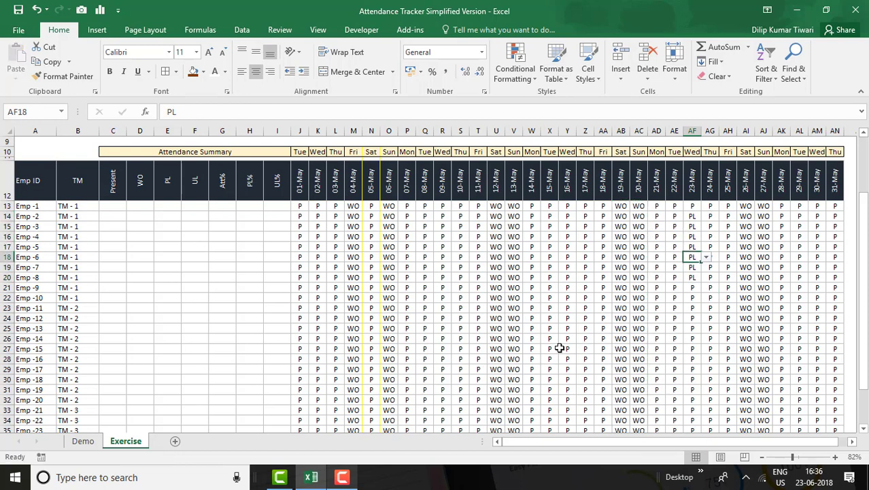
# Copy five stacked PL cells from the 23-May column and paste them for Emp -14 through Emp -18 on 23-May
pyautogui.hotkey('ctrl', 'c')
pyautogui.press('Up')
pyautogui.press('Up')
pyautogui.press('Up')
pyautogui.press('Up')
pyautogui.hotkey('shift', 'Down')
pyautogui.hotkey('shift', 'Down')
pyautogui.hotkey('shift', 'Down')
pyautogui.hotkey('shift', 'Down')
pyautogui.hotkey('ctrl', 'c')
pyautogui.press('Down')
pyautogui.press('Down')
pyautogui.press('Down')
pyautogui.press('Down')
pyautogui.press('Down')
pyautogui.press('Down')
pyautogui.press('Down')
pyautogui.press('Down')
pyautogui.press('Down')
pyautogui.press('Down')
pyautogui.hotkey('ctrl', 'v')
# Copy the Emp -14 to Emp -18 PL block from 23-May into 17-May and 15-May for the same employees
pyautogui.hotkey('ctrl', 'c')
pyautogui.press('Left')
pyautogui.press('Left')
pyautogui.press('Left')
pyautogui.press('Left')
pyautogui.press('Left')
pyautogui.press('Left')
pyautogui.hotkey('ctrl', 'v')
pyautogui.press('Left')
pyautogui.press('Left')
pyautogui.hotkey('ctrl', 'v')
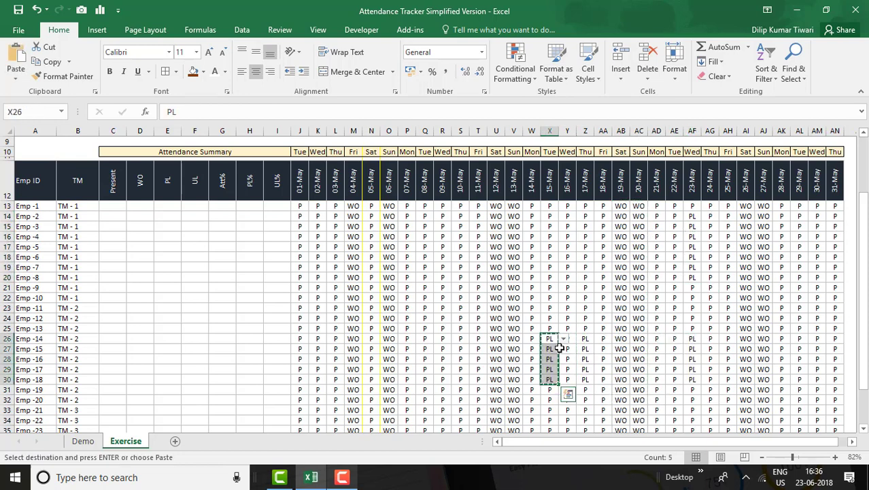
# Paste the five-cell PL block for Emp -10 through Emp -14 on 10-May, 07-May and 02-May
pyautogui.press('Up')
pyautogui.press('Up')
pyautogui.press('Up')
pyautogui.press('Up')
pyautogui.press('Left')
pyautogui.press('Left')
pyautogui.press('Left')
pyautogui.press('Left')
pyautogui.hotkey('ctrl', 'v')
pyautogui.press('Left')
pyautogui.press('Left')
pyautogui.press('Left')
pyautogui.press('Left')
pyautogui.hotkey('ctrl', 'v')
pyautogui.press('Left')
pyautogui.press('Left')
pyautogui.press('Left')
pyautogui.press('Left')
pyautogui.press('Left')
pyautogui.hotkey('ctrl', 'v')
# Copy the 02-May PL block of Emp -10 to Emp -14 down to Emp -19 through Emp -23 on the same date
pyautogui.hotkey('ctrl', 'c')
pyautogui.press('Down')
pyautogui.press('Down')
pyautogui.press('Down')
pyautogui.press('Down')
pyautogui.press('Down')
pyautogui.press('Down')
pyautogui.press('Down')
pyautogui.press('Down')
pyautogui.press('Down')
pyautogui.hotkey('ctrl', 'v')
# Choose UL from the list for Emp -19 on 08-May and fill it across through 11-May
pyautogui.press('Right')
pyautogui.press('Right')
pyautogui.press('Right')
pyautogui.press('Right')
pyautogui.press('Right')
pyautogui.press('Right')
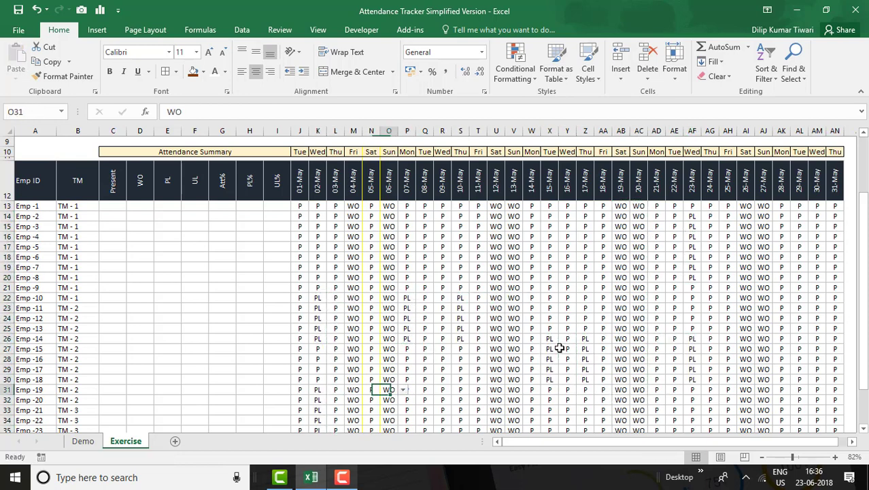
pyautogui.hotkey('alt', 'Down')
pyautogui.press('Down')
pyautogui.press('Down')
pyautogui.press('Return')
pyautogui.hotkey('shift', 'Right')
pyautogui.scroll(-1, 559, 347)
pyautogui.hotkey('shift', 'Right')
pyautogui.hotkey('shift', 'Right')
pyautogui.hotkey('ctrl', 'r')
# Copy the four UL cells of Emp -19 to Emp -22 on 14-May through 17-May
pyautogui.hotkey('ctrl', 'c')
pyautogui.press('Right')
pyautogui.press('Right')
pyautogui.press('Right')
pyautogui.press('Right')
pyautogui.press('Right')
pyautogui.press('Right')
pyautogui.press('Down')
pyautogui.press('Down')
pyautogui.press('Down')
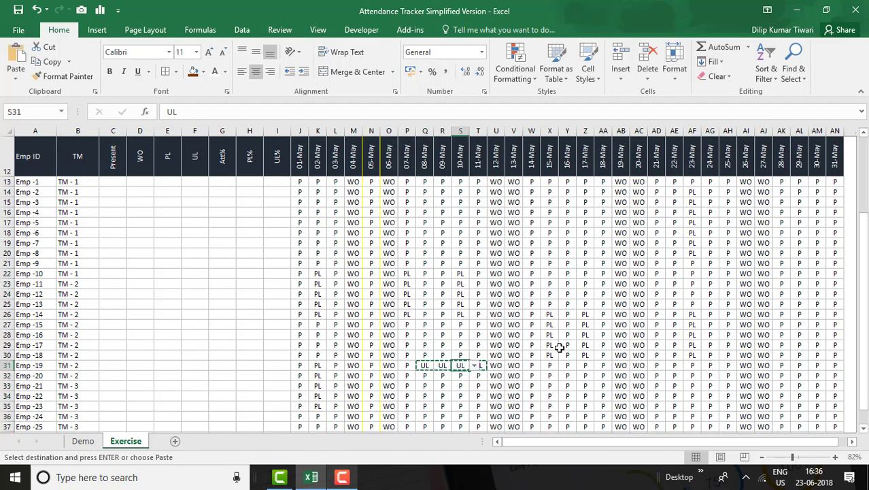
pyautogui.hotkey('ctrl', 'v')
# Copy the UL cells of Emp -22 from 14-May to 17-May into 21-May through 24-May in the same row
pyautogui.hotkey('ctrl', 'c')
pyautogui.press('Right')
pyautogui.press('Right')
pyautogui.press('Right')
pyautogui.press('Right')
pyautogui.press('Right')
pyautogui.press('Right')
pyautogui.press('Right')
pyautogui.hotkey('ctrl', 'v')
# Copy the UL cells of Emp -22 on 21-May to 24-May into 28-May through 31-May for Emp -7
pyautogui.hotkey('ctrl', 'c')
pyautogui.press('Up')
pyautogui.press('Up')
pyautogui.press('Up')
pyautogui.press('Up')
pyautogui.press('Up')
pyautogui.press('Up')
pyautogui.press('Up')
pyautogui.press('Up')
pyautogui.press('Up')
pyautogui.press('Up')
pyautogui.press('Up')
pyautogui.press('Up')
pyautogui.press('Up')
pyautogui.press('Up')
pyautogui.press('Up')
pyautogui.press('Right')
pyautogui.press('Right')
pyautogui.press('Right')
pyautogui.press('Right')
pyautogui.press('Right')
pyautogui.press('Right')
pyautogui.press('Right')
pyautogui.press('Return')
# Copy the UL cells of Emp -7 on 28-May to 31-May to Emp -14 on the same dates
pyautogui.hotkey('ctrl', 'c')
pyautogui.press('Down')
pyautogui.press('Down')
pyautogui.press('Down')
pyautogui.press('Down')
pyautogui.press('Down')
pyautogui.press('Down')
pyautogui.press('Down')
pyautogui.hotkey('ctrl', 'v')
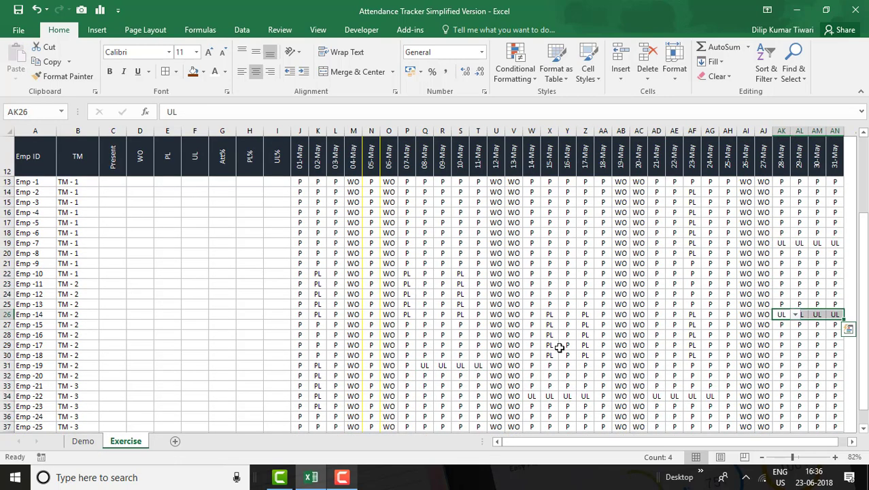
pyautogui.press('Escape')
# Start a new conditional formatting rule of type "Format only cells that contain" for the whole attendance grid, 01-May to 31-May, Emp -1 to Emp -30
pyautogui.hotkey('ctrl', 'Left')
pyautogui.hotkey('ctrl', 'Up')
pyautogui.hotkey('ctrl', 'Up')
pyautogui.hotkey('ctrl', 'Up')
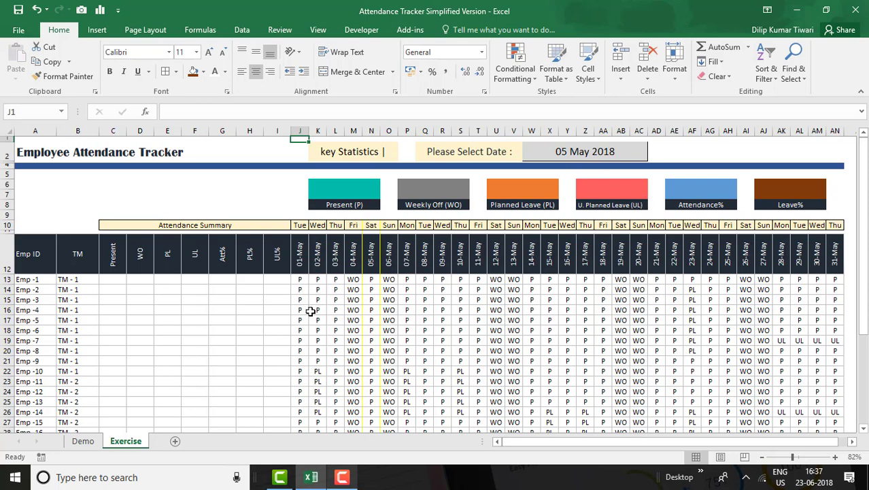
pyautogui.click(300, 278)
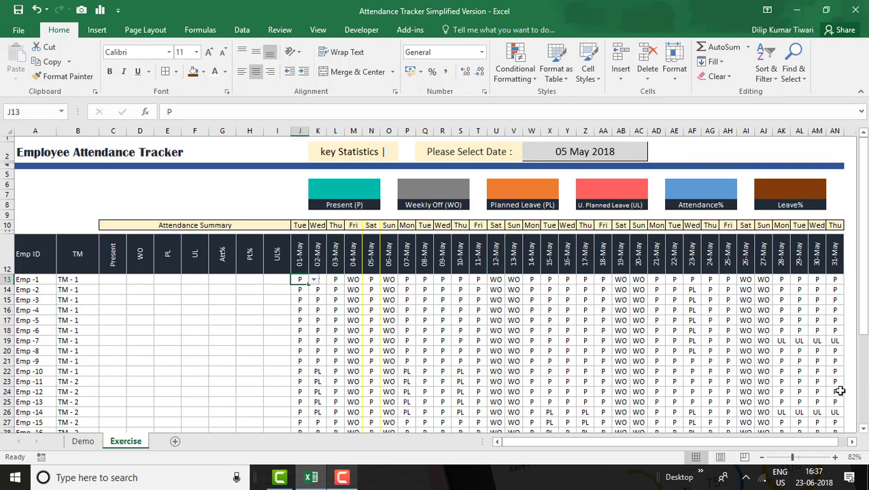
pyautogui.hotkey('ctrl', 'shift', 'Right')
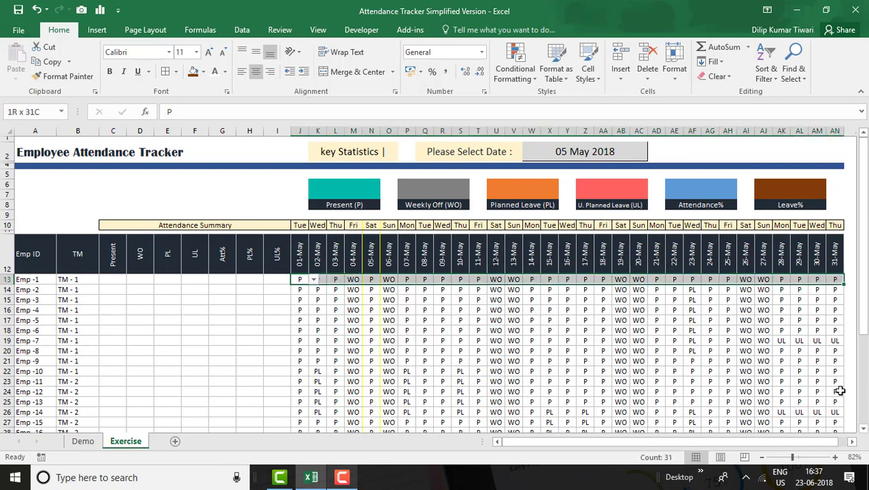
pyautogui.hotkey('ctrl', 'shift', 'Down')
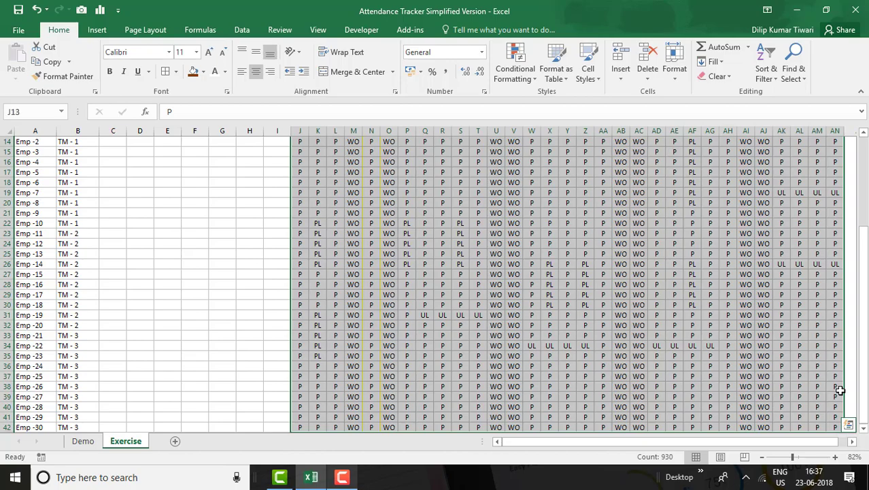
pyautogui.moveTo(865, 357); pyautogui.dragTo(865, 343)
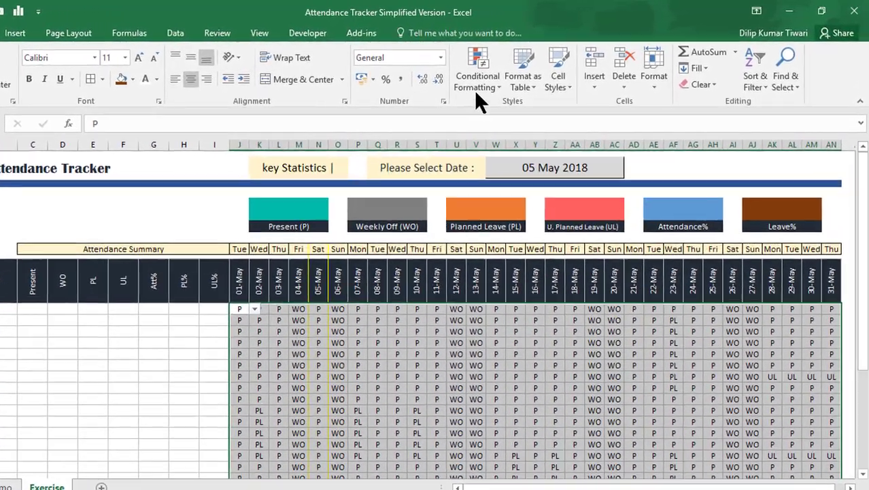
pyautogui.click(476, 87)
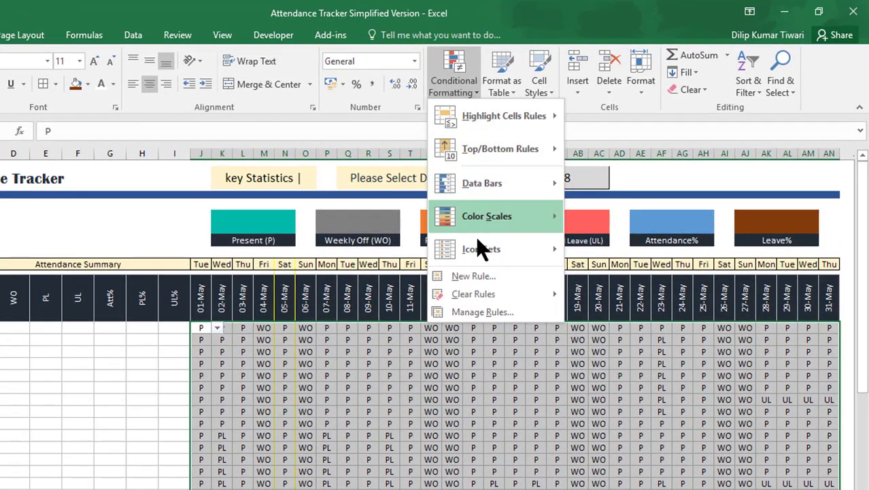
pyautogui.click(473, 275)
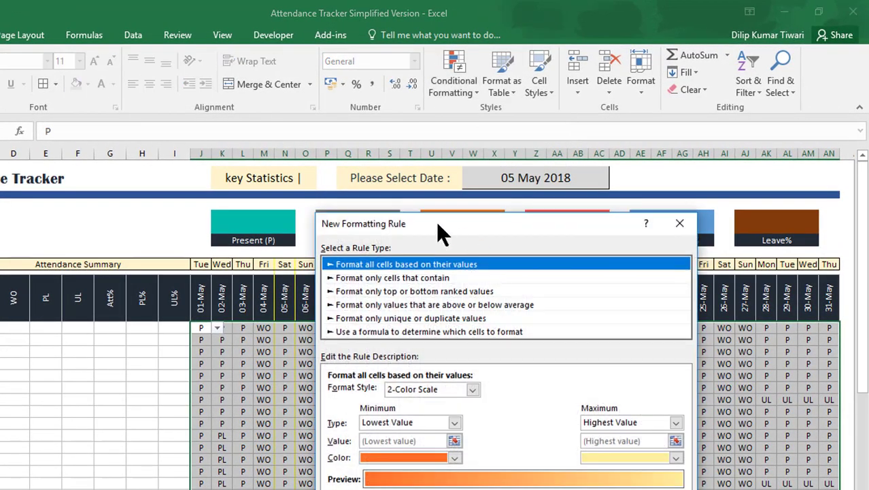
pyautogui.moveTo(429, 221); pyautogui.dragTo(468, 127)
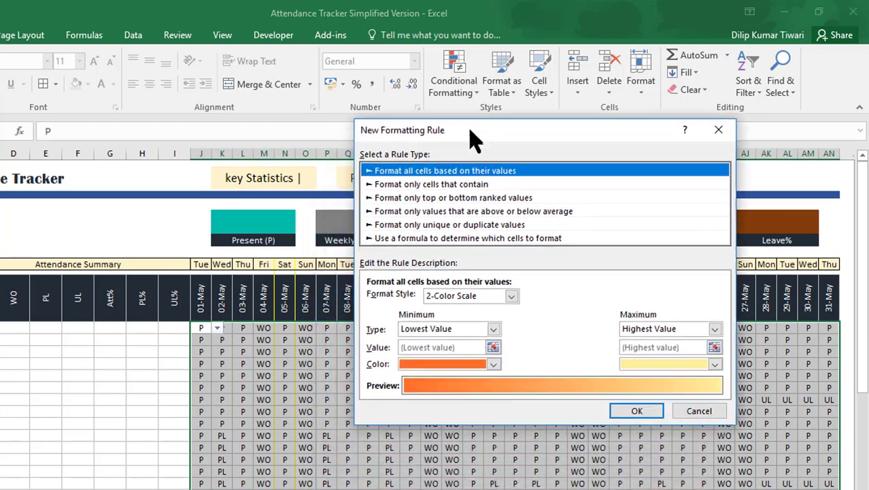
pyautogui.click(412, 182)
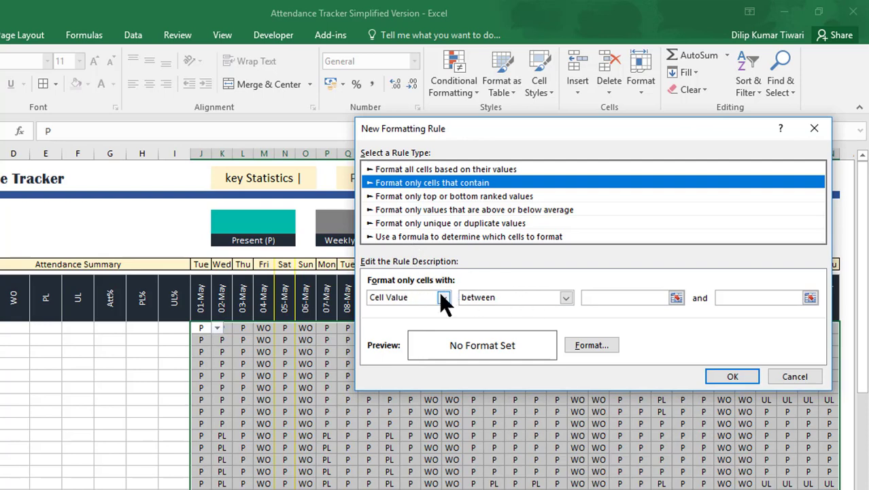
# Set the rule's condition to cell value equal to P
pyautogui.click(468, 299)
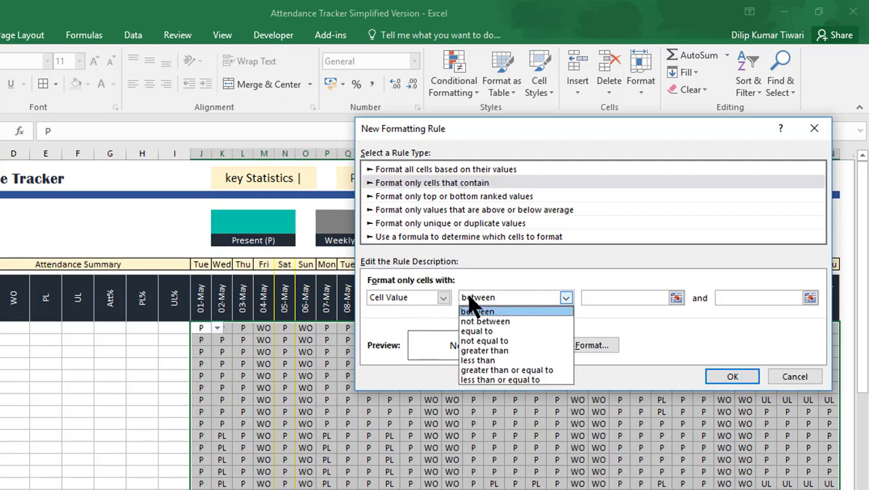
pyautogui.click(530, 331)
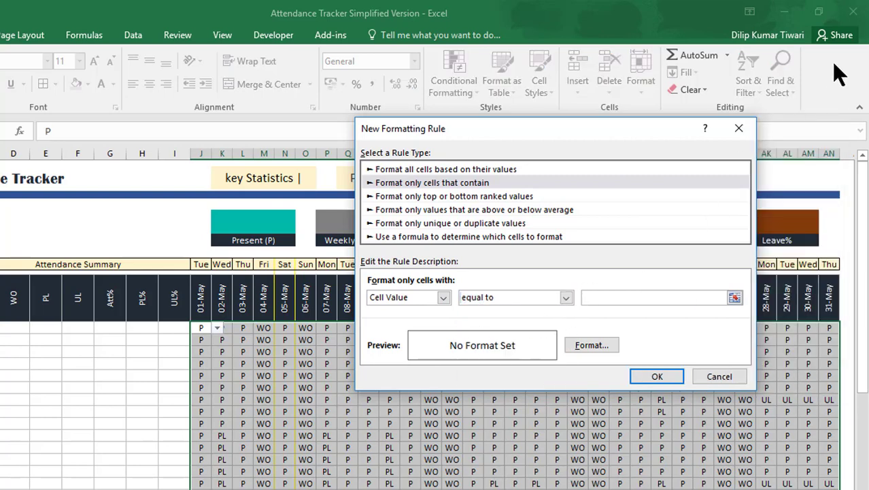
pyautogui.write('P')
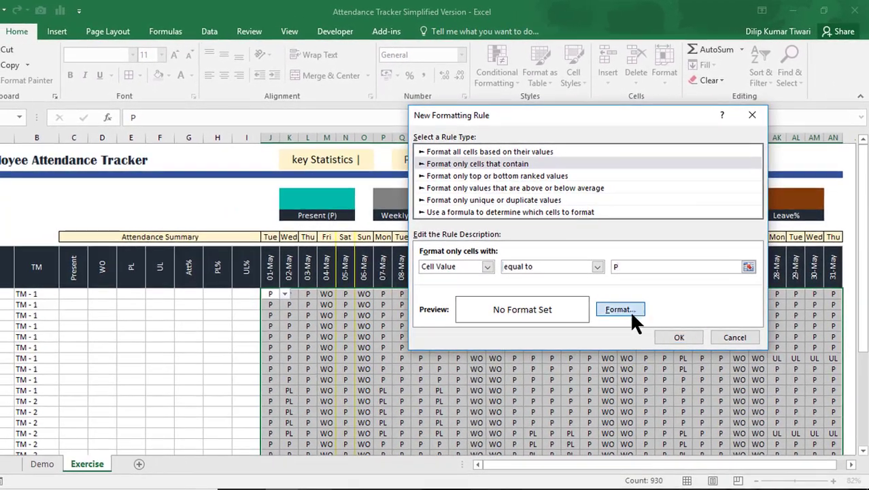
# Give the rule a custom fill colour of RGB 1, 184, 170 and apply it to the attendance grid
pyautogui.click(591, 345)
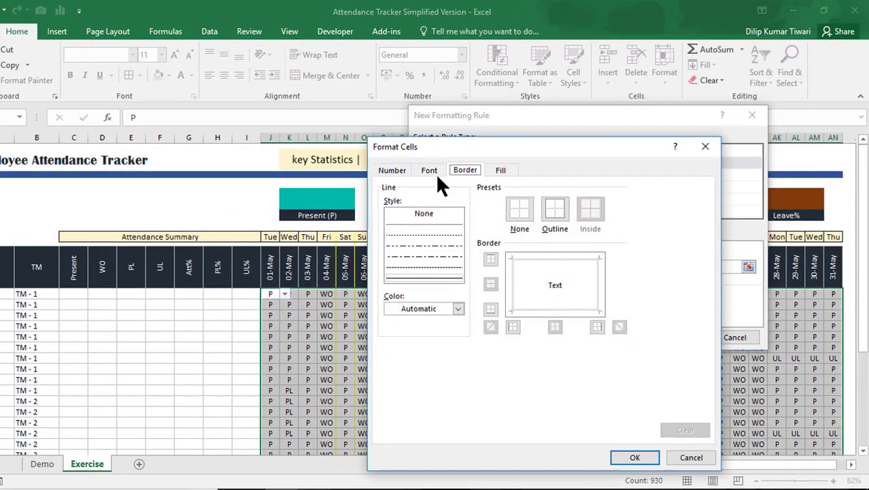
pyautogui.click(504, 172)
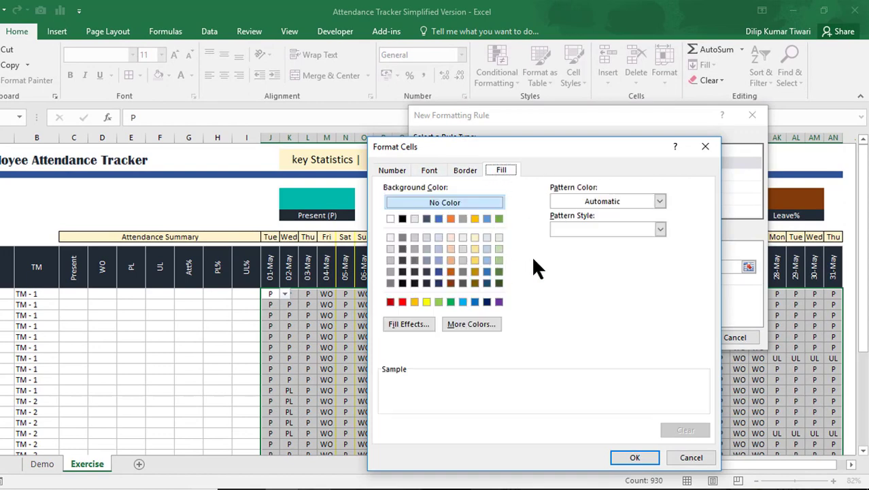
pyautogui.click(463, 324)
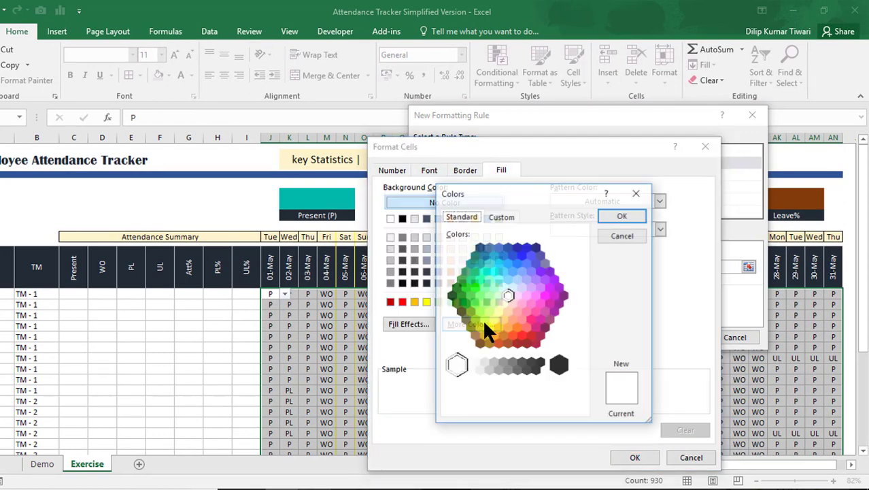
pyautogui.click(496, 217)
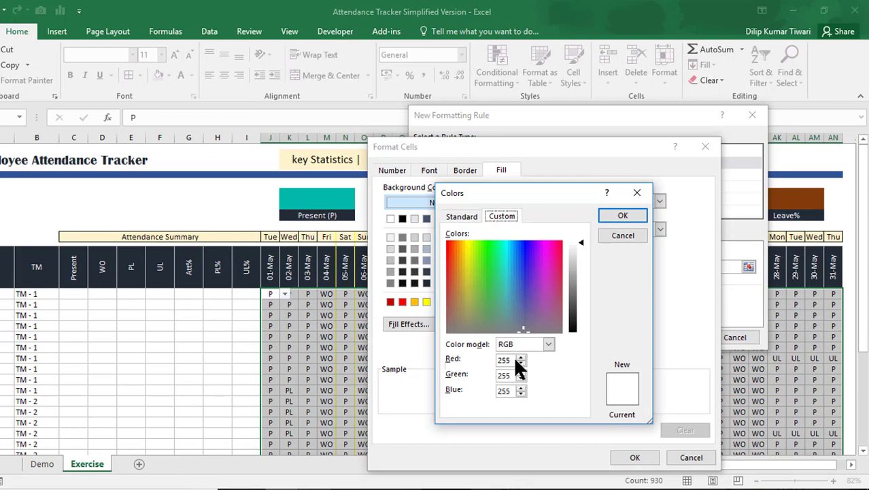
pyautogui.moveTo(510, 360); pyautogui.dragTo(476, 366)
pyautogui.write('1')
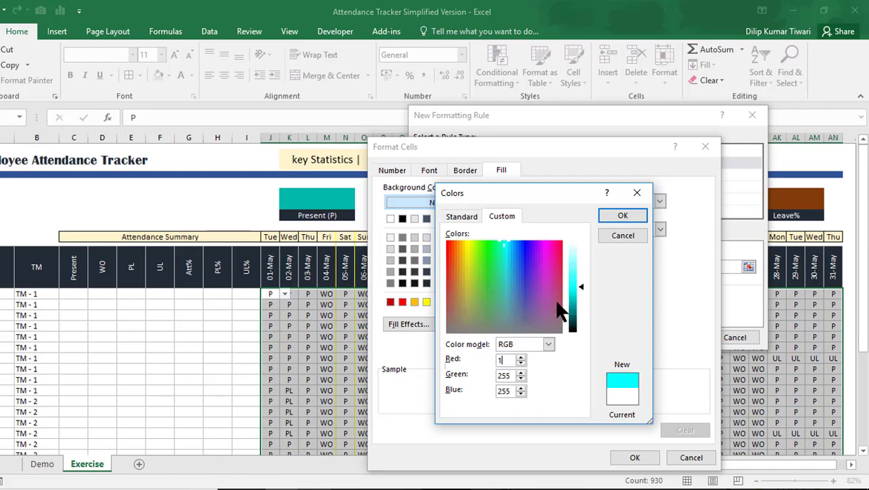
pyautogui.doubleClick(507, 375)
pyautogui.write('184')
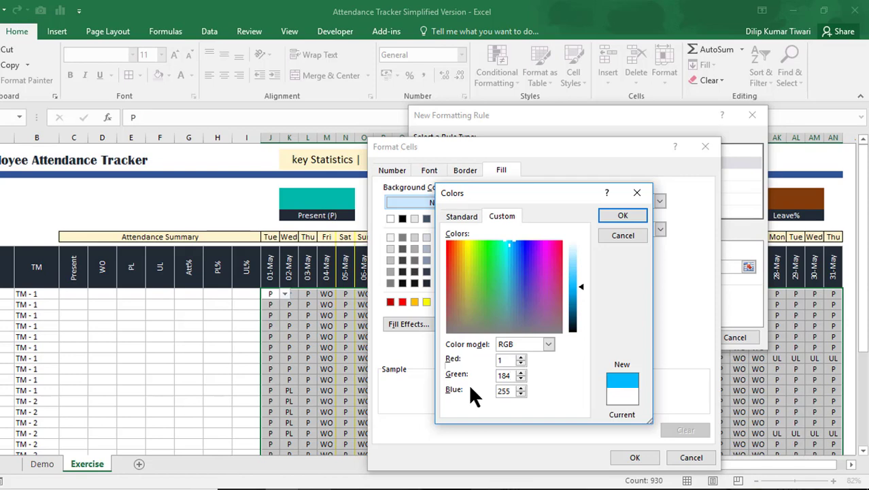
pyautogui.doubleClick(510, 391)
pyautogui.write('170')
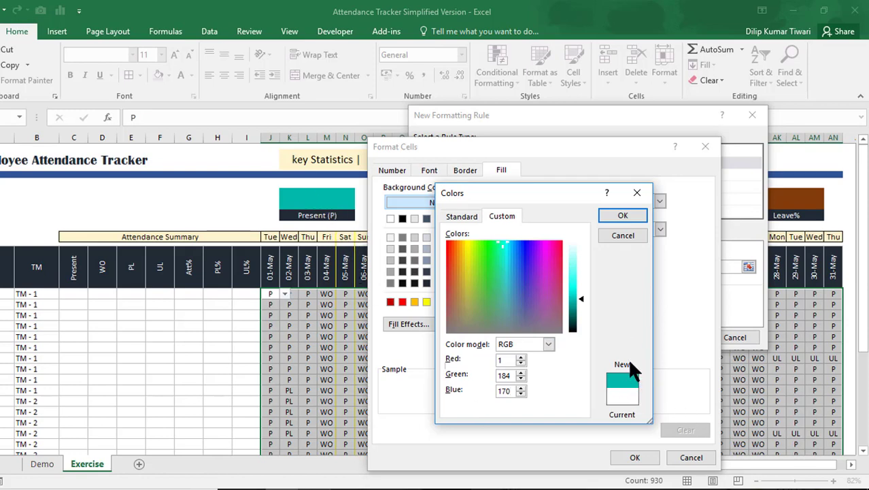
pyautogui.click(617, 218)
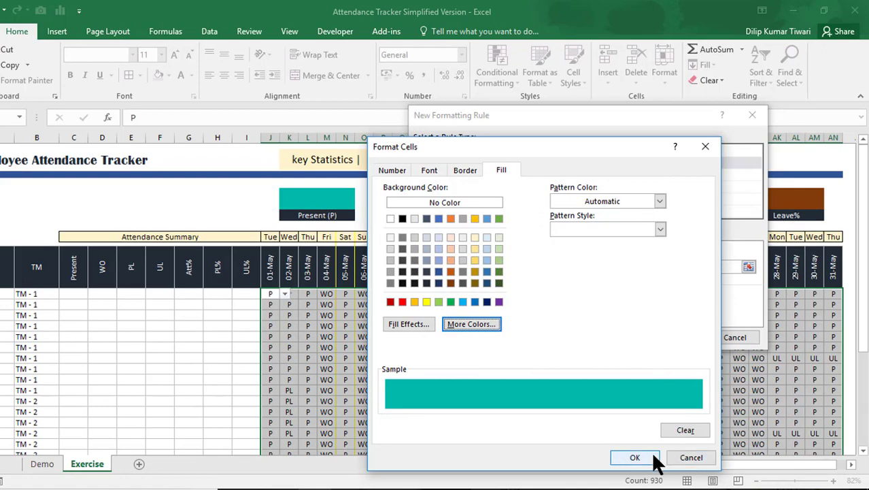
pyautogui.click(653, 460)
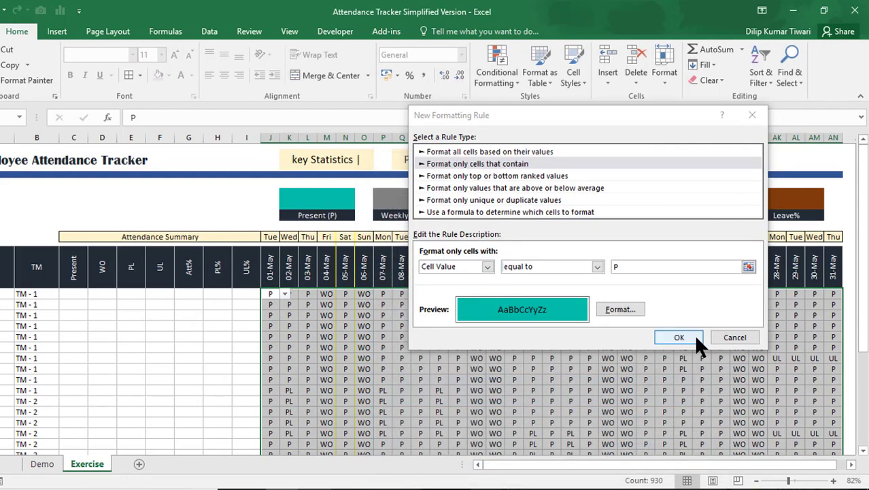
pyautogui.click(679, 338)
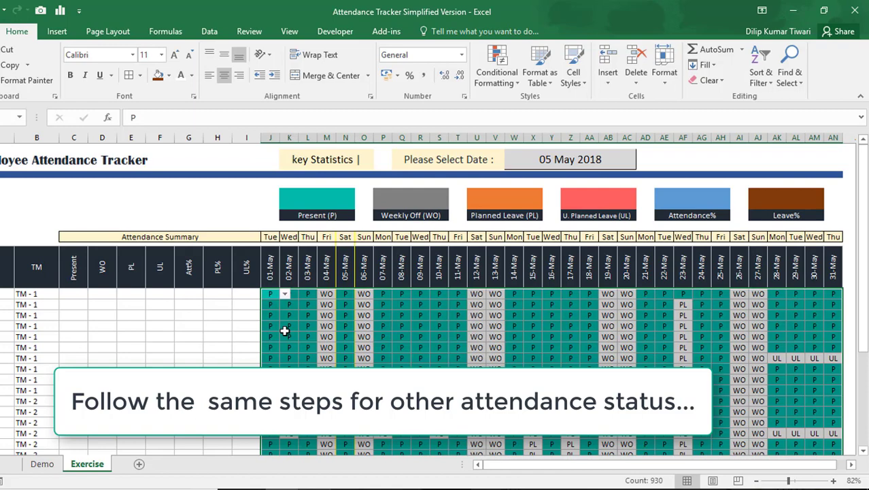
# Start a "Format only cells that contain" rule for the selected attendance grid with cell value equal to WO
pyautogui.click(497, 75)
pyautogui.click(514, 247)
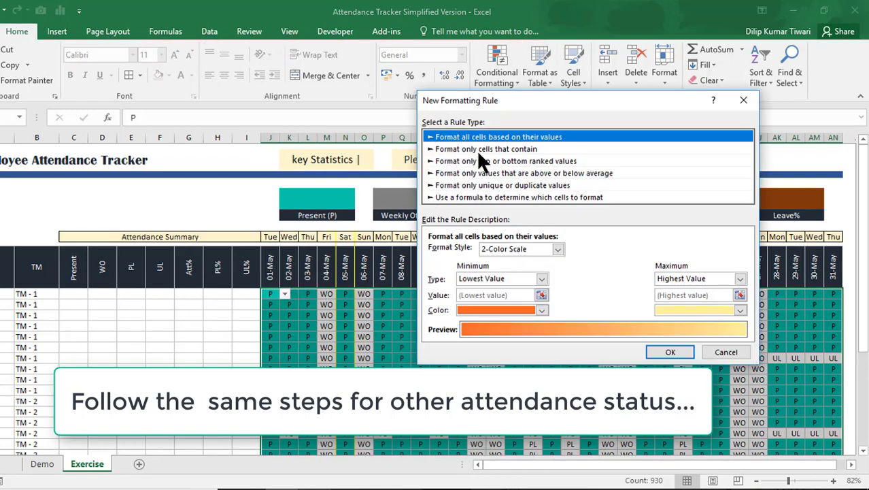
pyautogui.click(476, 149)
pyautogui.click(605, 252)
pyautogui.click(537, 283)
pyautogui.click(628, 253)
pyautogui.write('WO')
# Give the WO rule a grey fill matching the Weekly Off legend and apply it to the grid
pyautogui.click(628, 294)
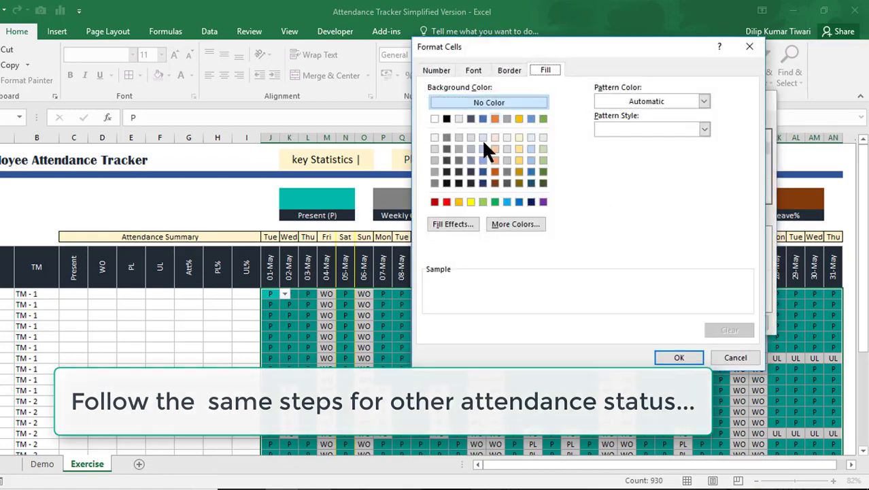
pyautogui.click(434, 172)
pyautogui.click(679, 357)
pyautogui.click(687, 322)
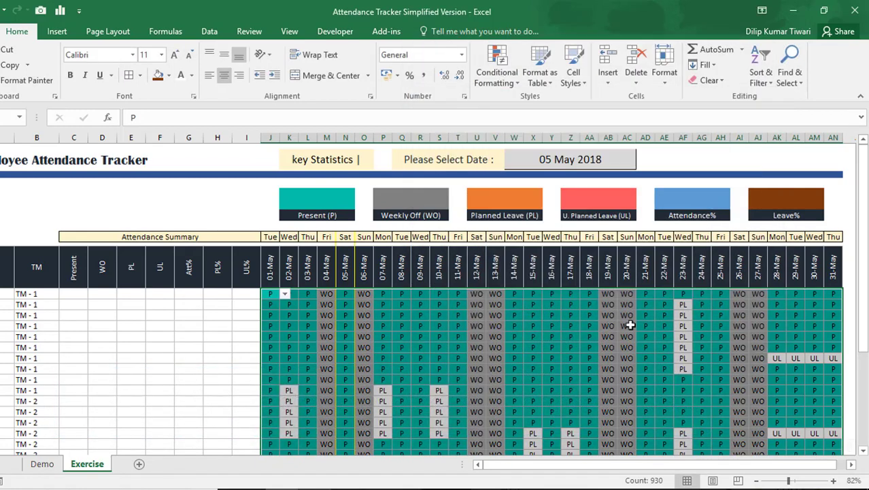
# Reselect the attendance grid from Emp -1 on 01-May to the last row on 31-May and review its conditional formatting rules
pyautogui.click(345, 325)
pyautogui.press('Up')
pyautogui.press('Up')
pyautogui.press('Left')
pyautogui.press('Up')
pyautogui.press('Left')
pyautogui.press('Left')
pyautogui.press('Left')
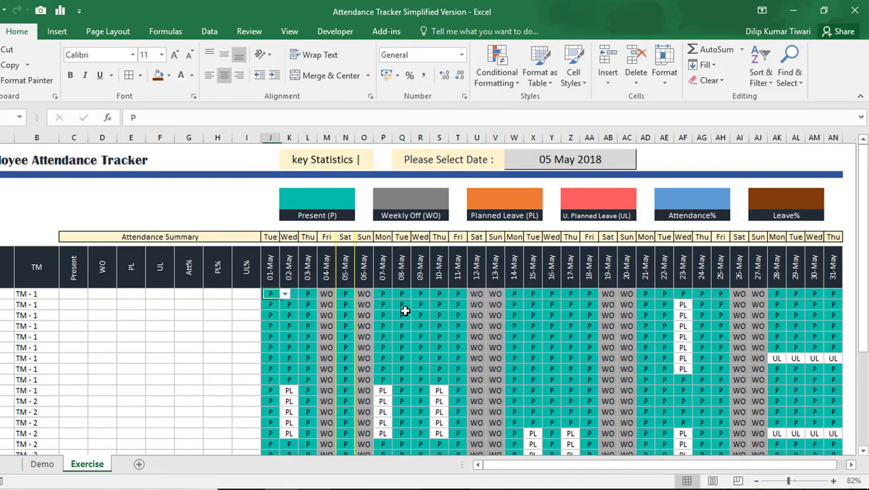
pyautogui.hotkey('ctrl', 'shift', 'Right')
pyautogui.hotkey('ctrl', 'shift', 'Down')
pyautogui.hotkey('ctrl', 'BackSpace')
pyautogui.hotkey('alt', 'o')
pyautogui.press('d')
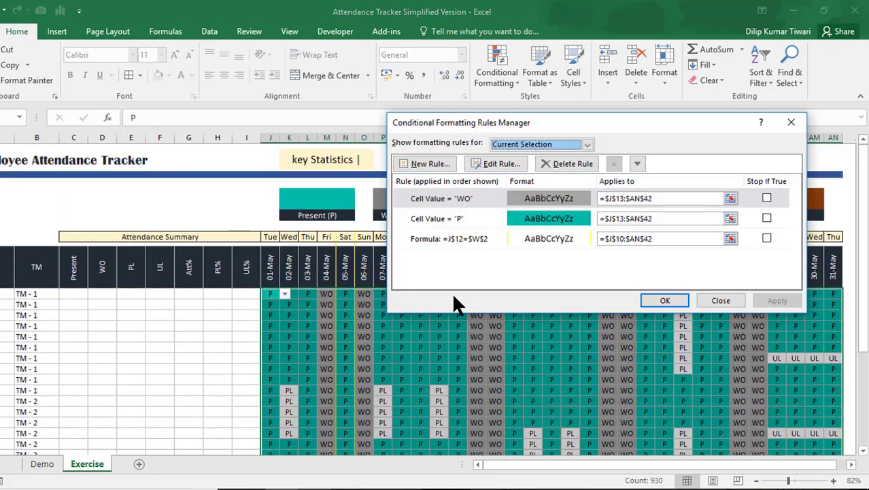
pyautogui.press('Escape')
# Start a "Format only cells that contain" rule for the attendance grid with cell value equal to PL
pyautogui.click(493, 71)
pyautogui.click(512, 247)
pyautogui.click(501, 136)
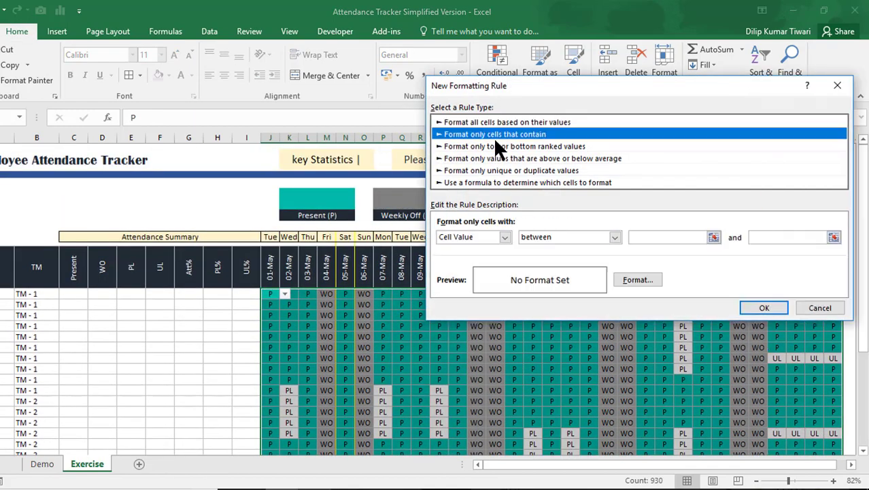
pyautogui.click(569, 237)
pyautogui.click(544, 265)
pyautogui.click(650, 235)
pyautogui.write('PL')
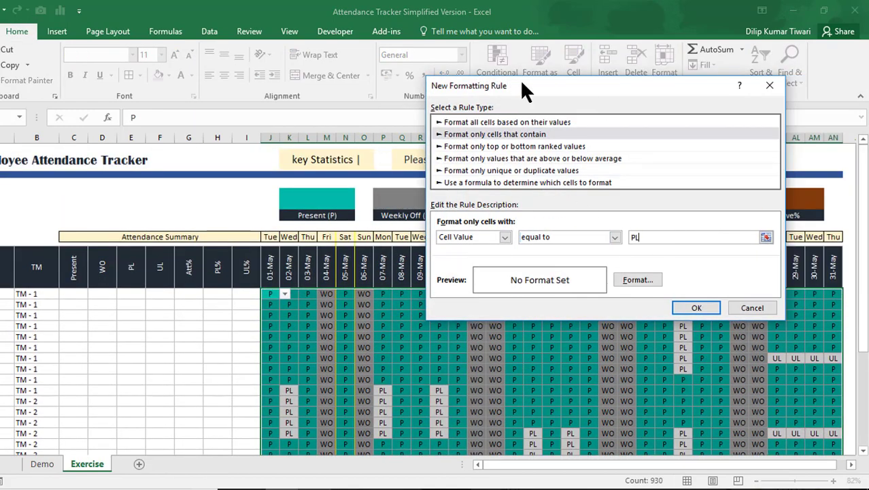
# Give the PL rule an orange fill matching the Planned Leave legend and apply it to the grid
pyautogui.moveTo(520, 77); pyautogui.dragTo(508, 202)
pyautogui.click(529, 425)
pyautogui.click(504, 102)
pyautogui.click(684, 342)
pyautogui.click(588, 452)
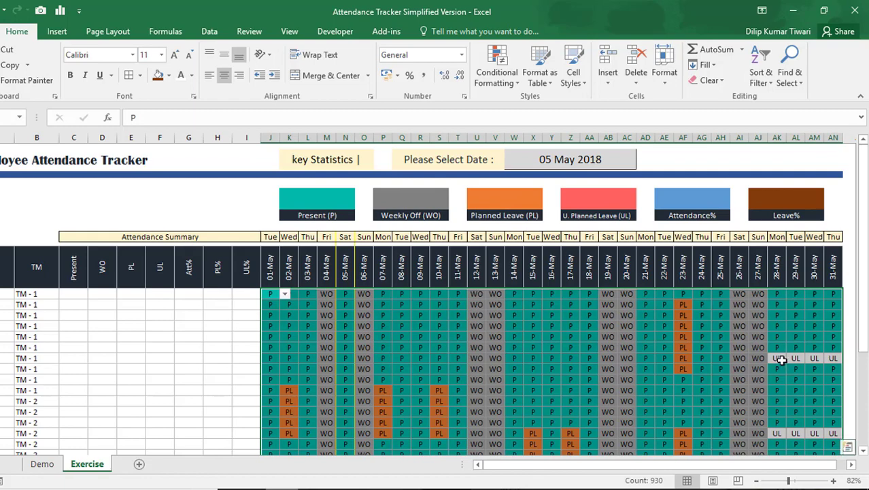
# Start a "Format only cells that contain" rule for the attendance grid with cell value equal to UL
pyautogui.click(500, 72)
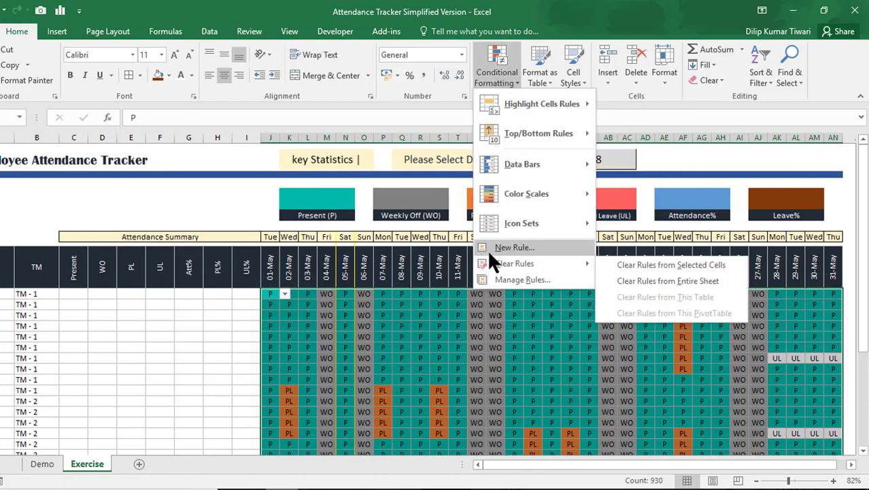
pyautogui.click(490, 247)
pyautogui.click(465, 367)
pyautogui.click(455, 396)
pyautogui.click(537, 367)
pyautogui.write('UL')
# Give the UL rule a custom fill colour of RGB 253, 98, 94 and apply it to the attendance grid
pyautogui.click(538, 409)
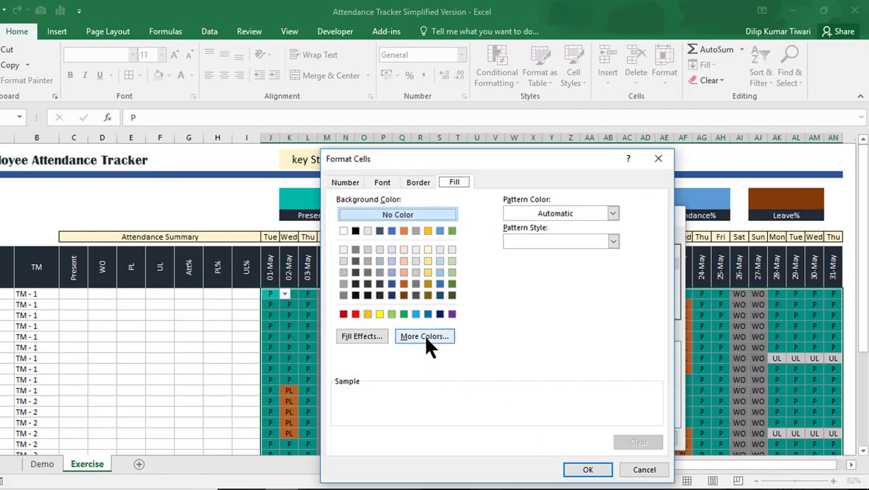
pyautogui.click(427, 334)
pyautogui.click(454, 233)
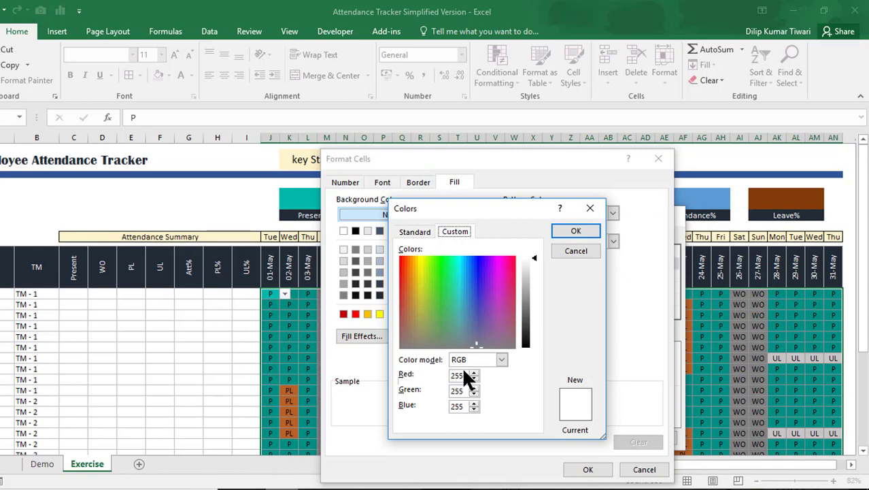
pyautogui.doubleClick(462, 376)
pyautogui.write('253')
pyautogui.press('Tab')
pyautogui.write('98')
pyautogui.press('Tab')
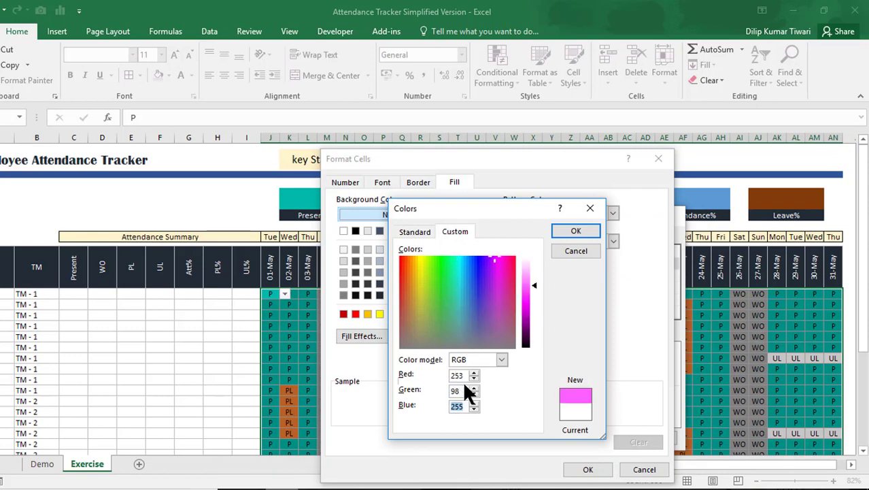
pyautogui.write('94')
pyautogui.press('Return')
pyautogui.press('Return')
pyautogui.press('Return')
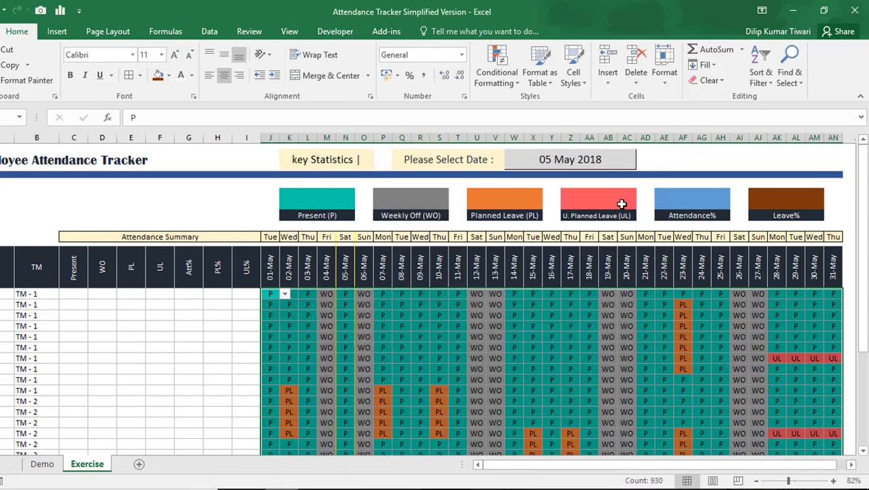
pyautogui.click(608, 303)
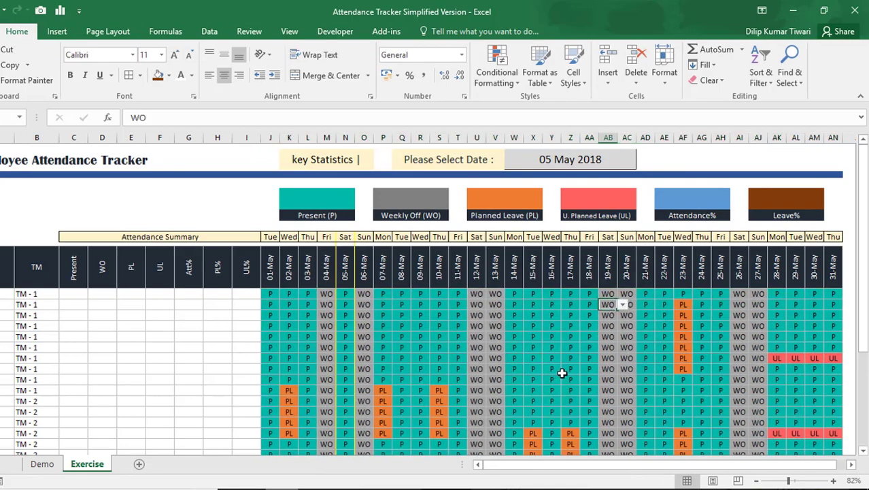
pyautogui.scroll(-15, 572, 363)
pyautogui.scroll(15, 572, 363)
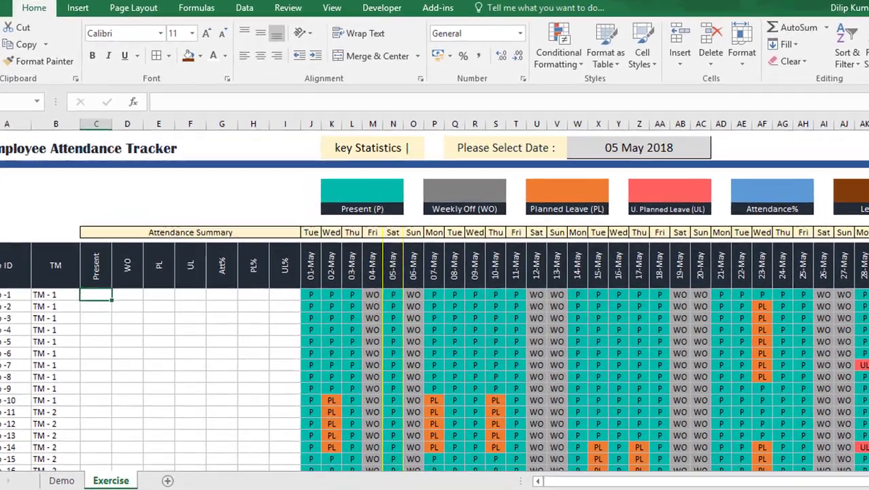
# Enter =COUNTIF(J13:AN13,"p") in the Present column for Emp -1 to count the days present
pyautogui.write('=c')
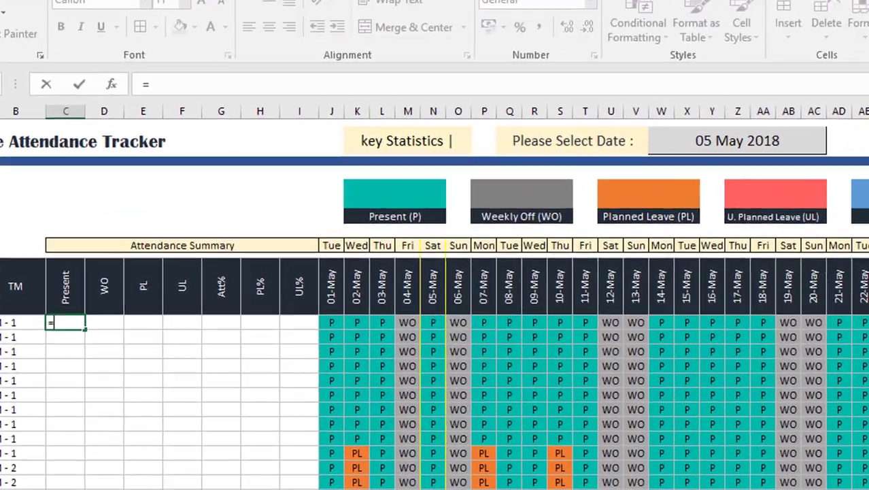
pyautogui.write('ount')
pyautogui.press('BackSpace')
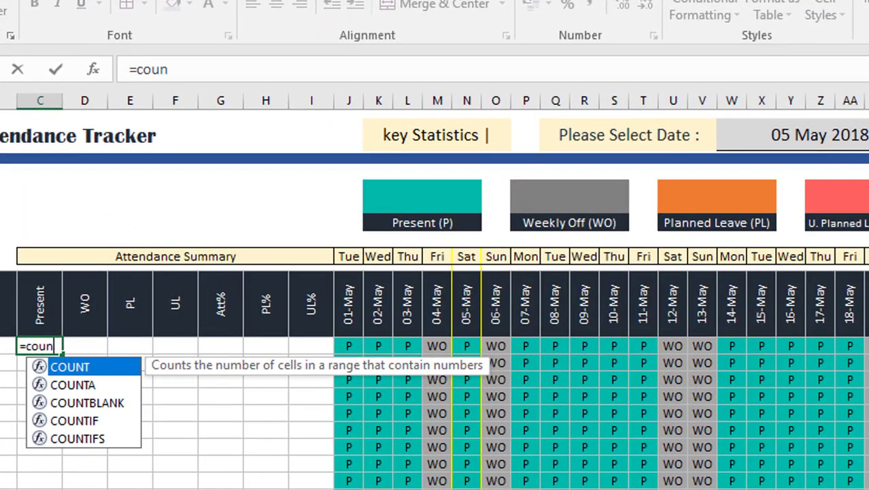
pyautogui.write('i')
pyautogui.press('Tab')
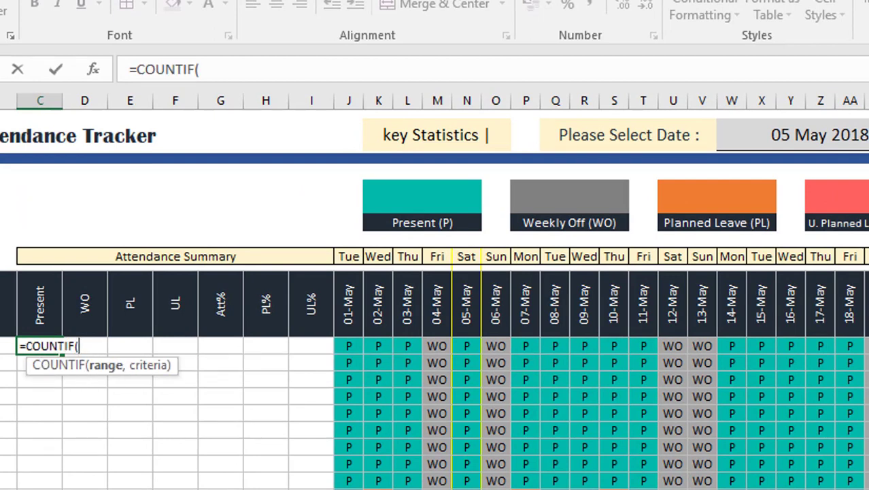
pyautogui.press('Right')
pyautogui.press('Right')
pyautogui.press('Right')
pyautogui.press('Right')
pyautogui.press('Right')
pyautogui.press('Right')
pyautogui.press('Right')
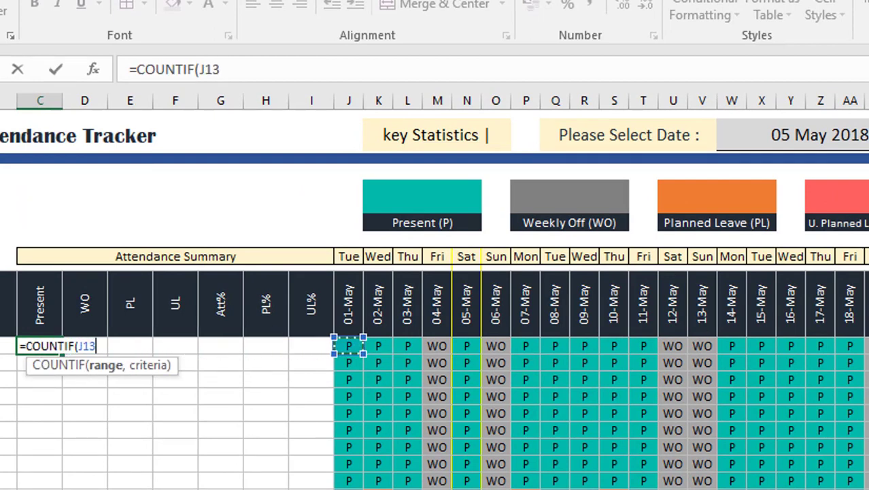
pyautogui.hotkey('ctrl', 'shift', 'Right')
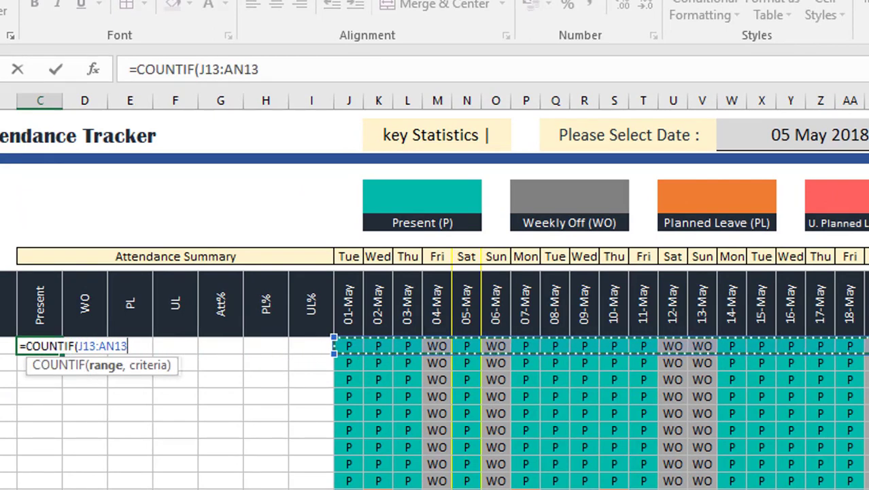
pyautogui.write(',"p")')
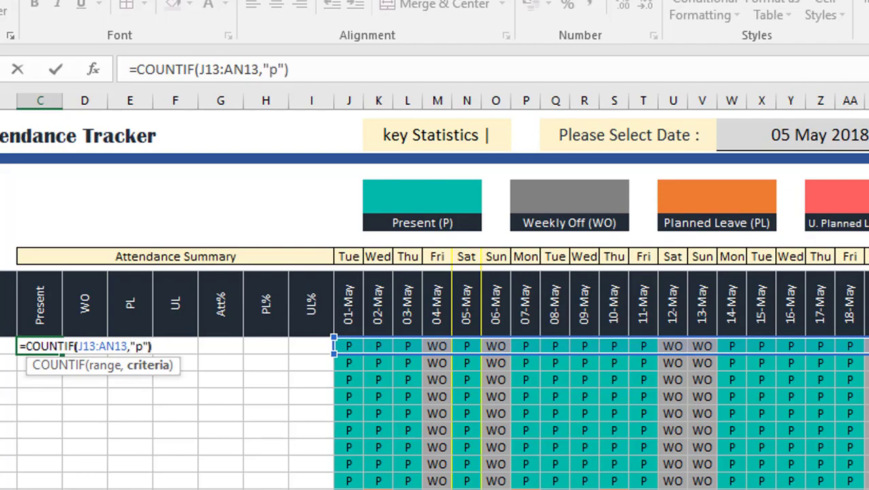
pyautogui.press('Return')
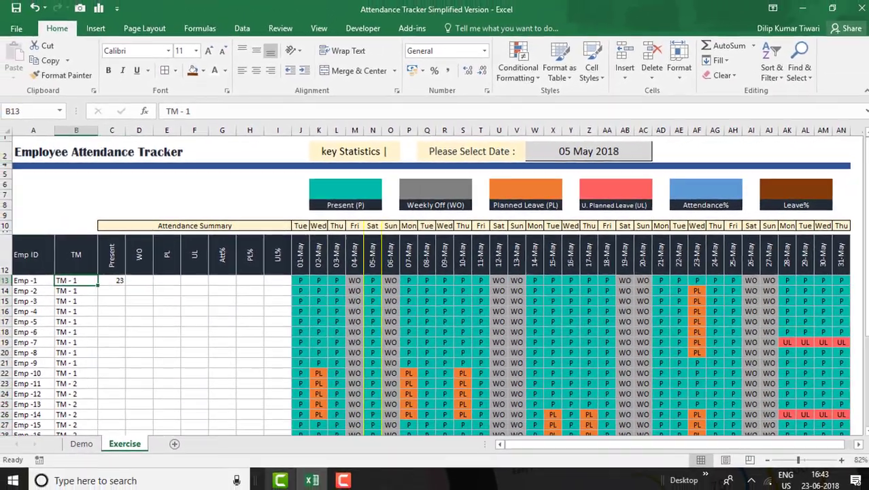
# Fill the Present formula down to all employees and centre the column's values horizontally
pyautogui.press('Up')
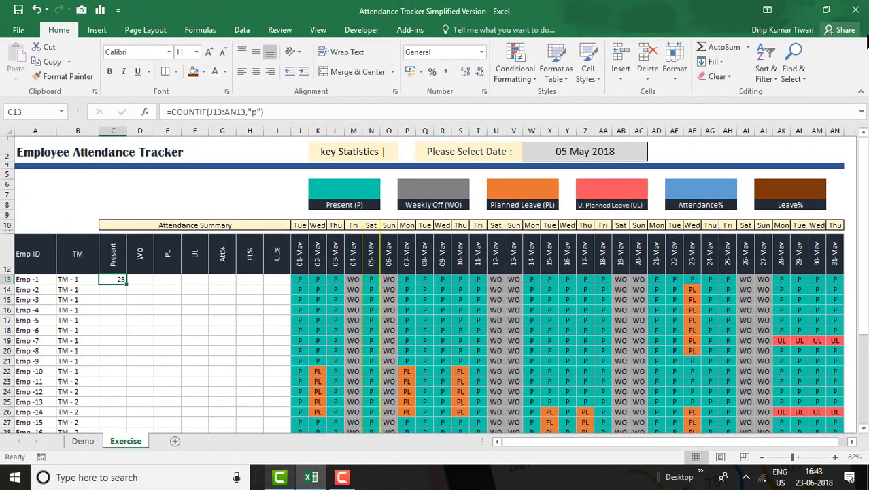
pyautogui.doubleClick(124, 285)
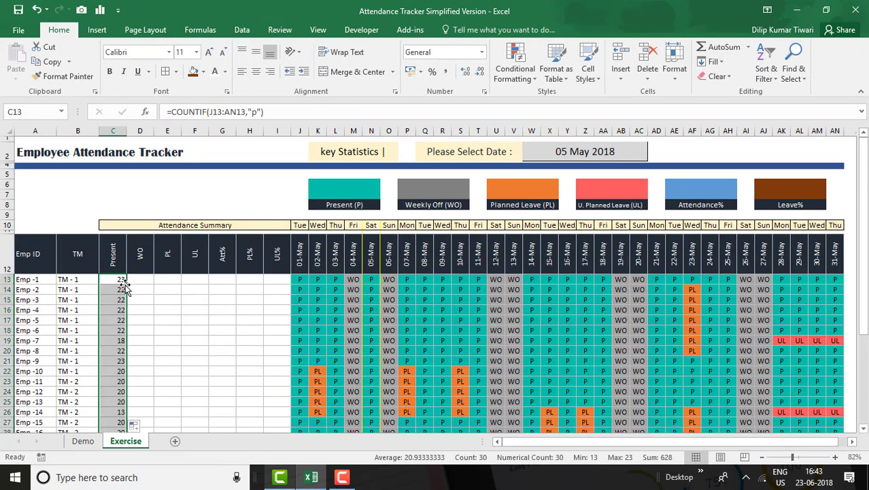
pyautogui.click(257, 69)
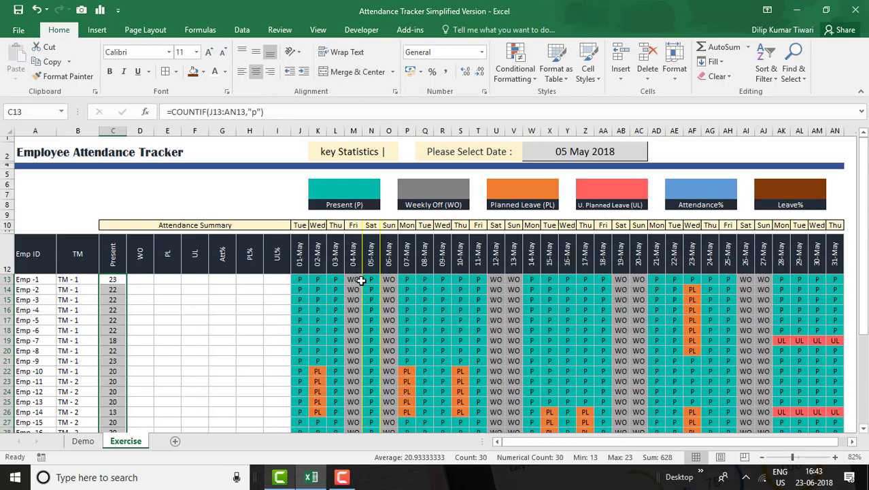
# Enter =COUNTIF(J13:AN13,"WO") in the WO column for Emp -1 to count the weekly offs
pyautogui.press('Right')
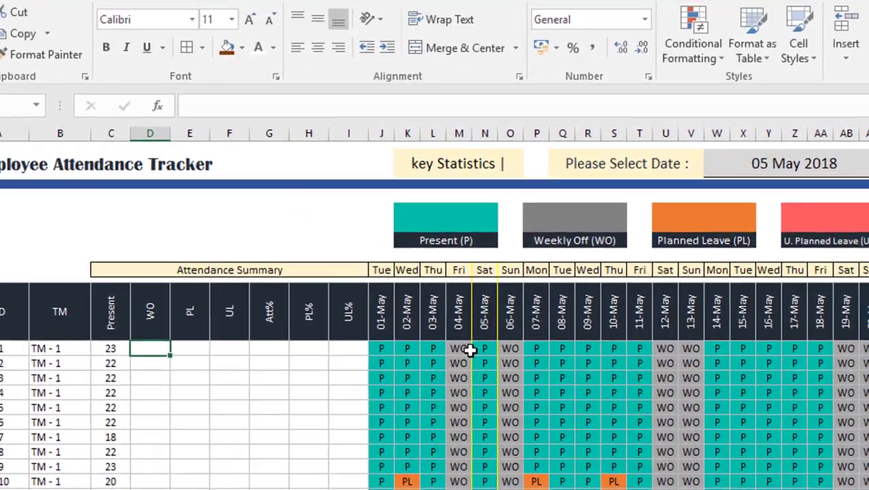
pyautogui.write('=countif')
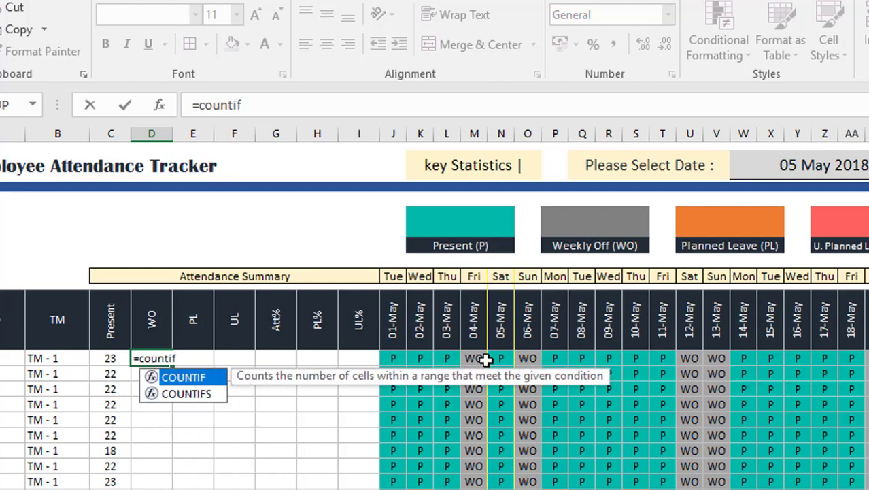
pyautogui.write('(')
pyautogui.press('Right')
pyautogui.press('Right')
pyautogui.press('Right')
pyautogui.press('Right')
pyautogui.press('Right')
pyautogui.press('Right')
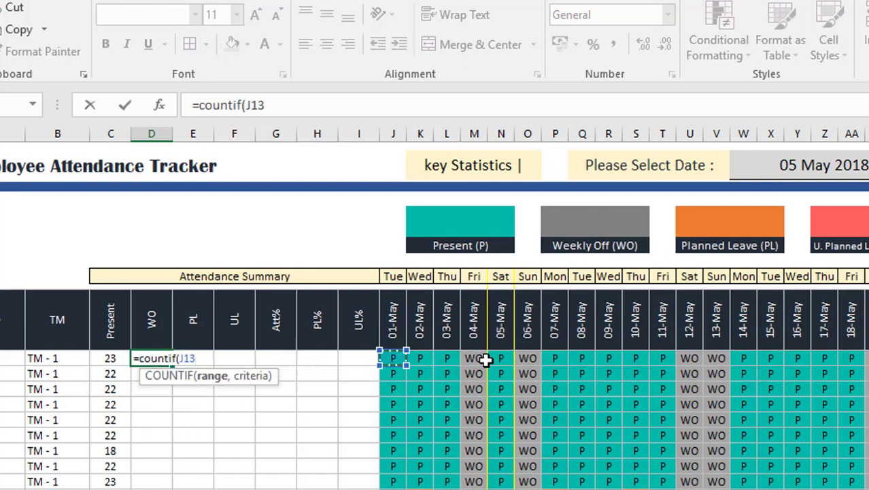
pyautogui.hotkey('ctrl', 'shift', 'Right')
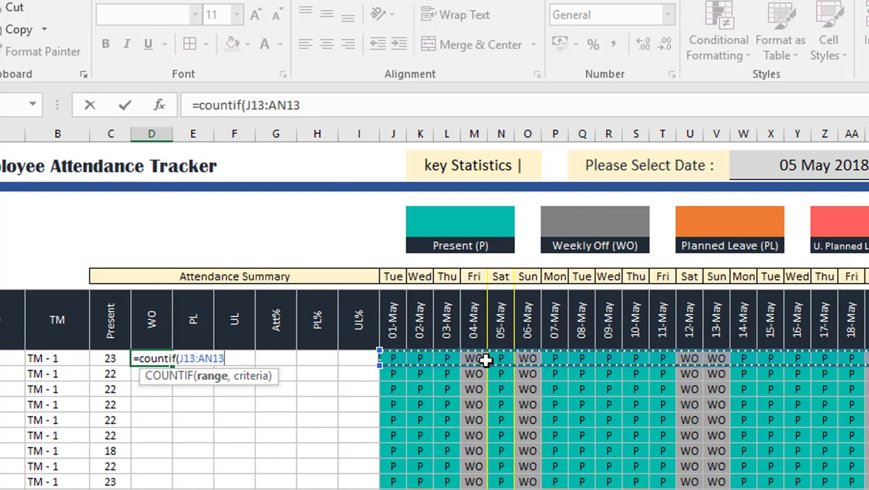
pyautogui.write(',')
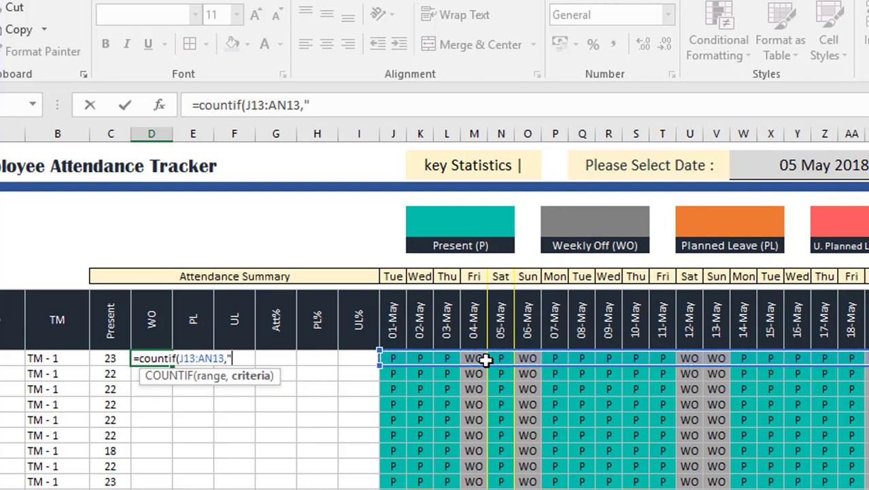
pyautogui.write('"WO')
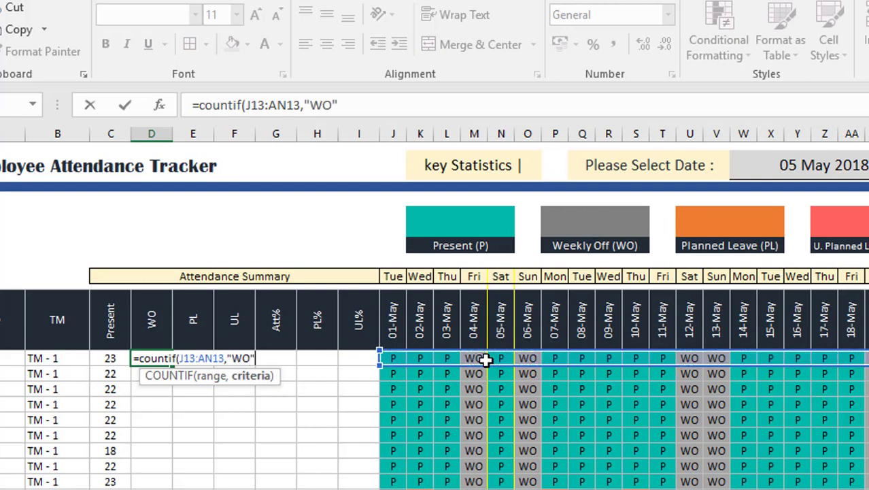
pyautogui.write('")')
pyautogui.press('Return')
# Fill the WO formula down to all employees and centre the column's values horizontally
pyautogui.press('Up')
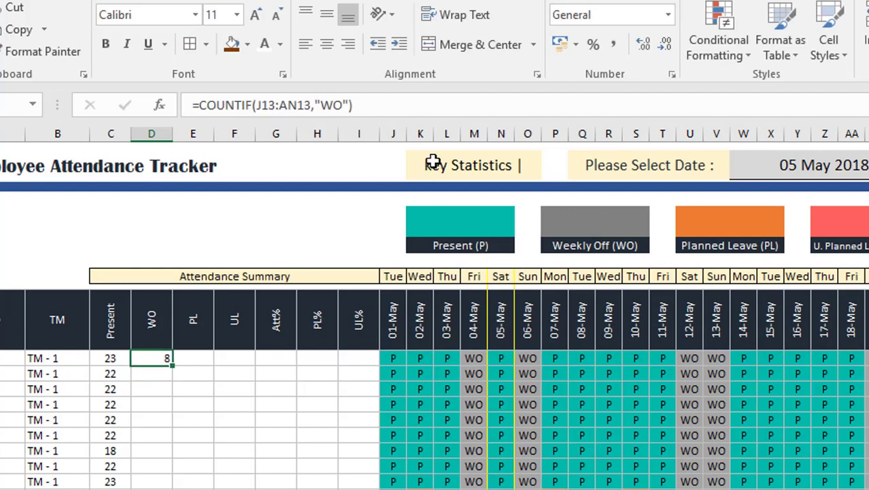
pyautogui.doubleClick(173, 363)
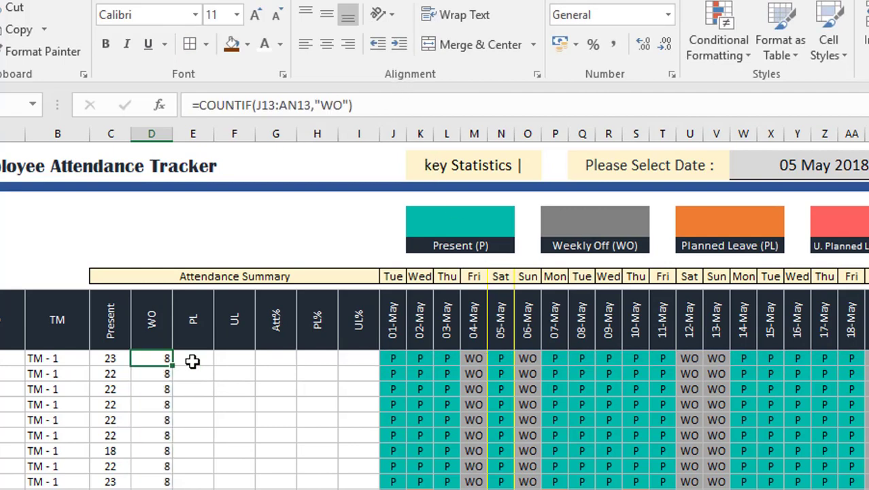
pyautogui.hotkey('ctrl', 'shift', 'Down')
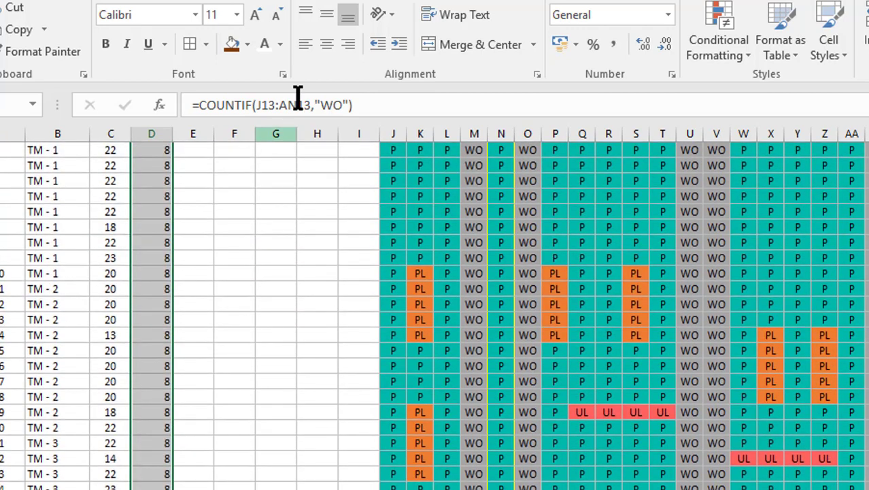
pyautogui.click(333, 43)
pyautogui.hotkey('ctrl', 'BackSpace')
pyautogui.scroll(1, 333, 41)
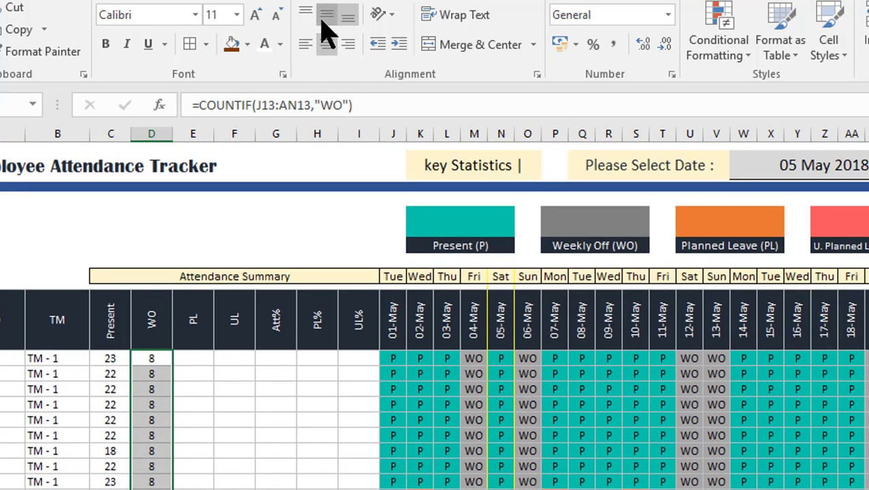
# Middle-align the WO column's values vertically and enter =COUNTIF(J13:AN13,"PL") in the PL column for Emp -1
pyautogui.click(321, 17)
pyautogui.press('Right')
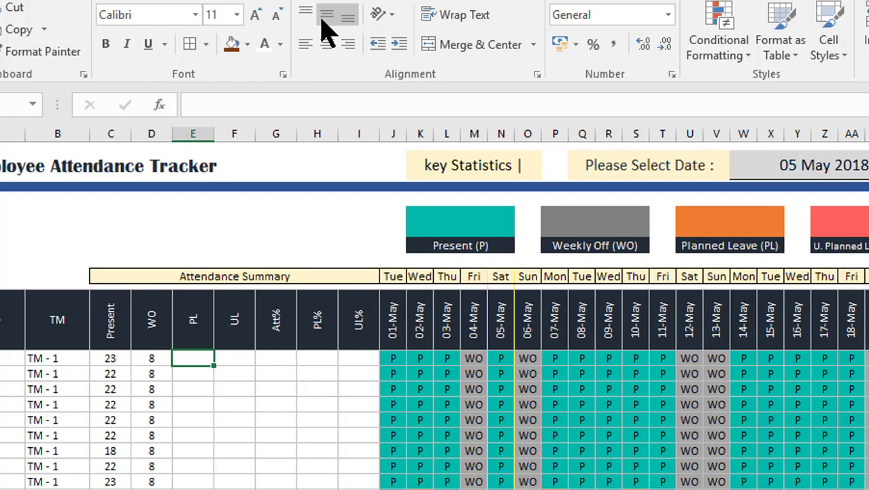
pyautogui.write('=')
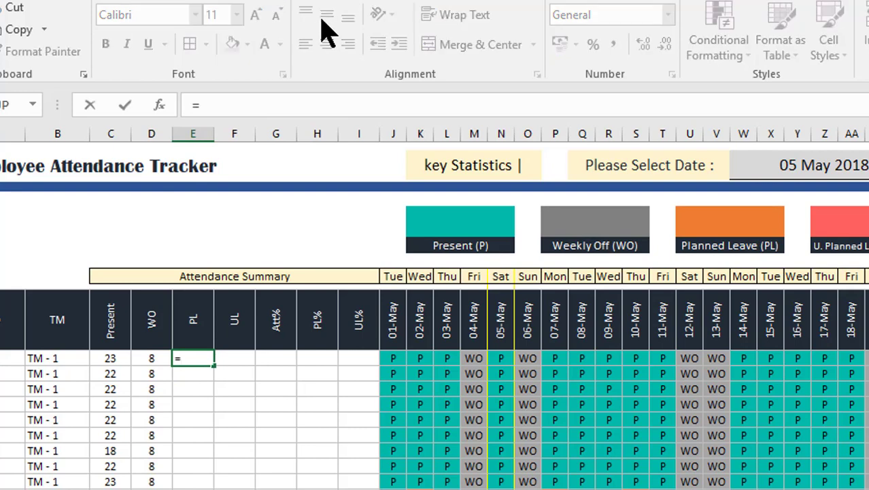
pyautogui.write('countif')
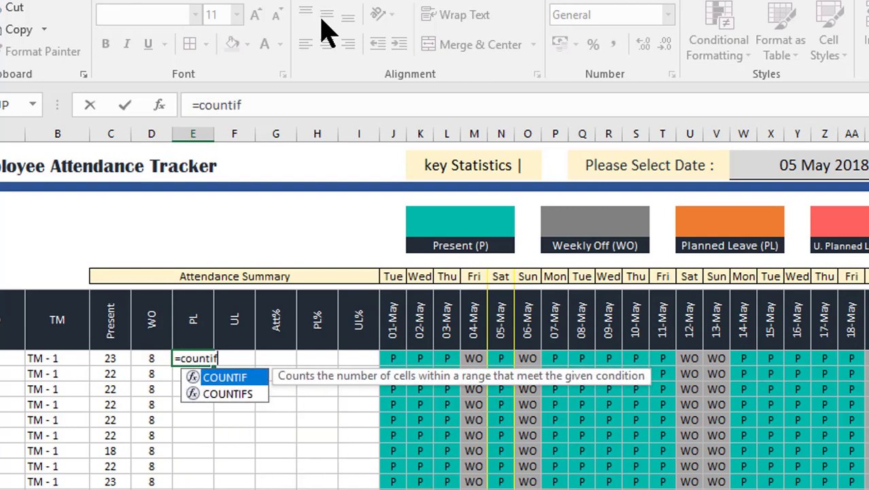
pyautogui.press('Tab')
pyautogui.press('Right')
pyautogui.press('Right')
pyautogui.press('Right')
pyautogui.press('Right')
pyautogui.press('Right')
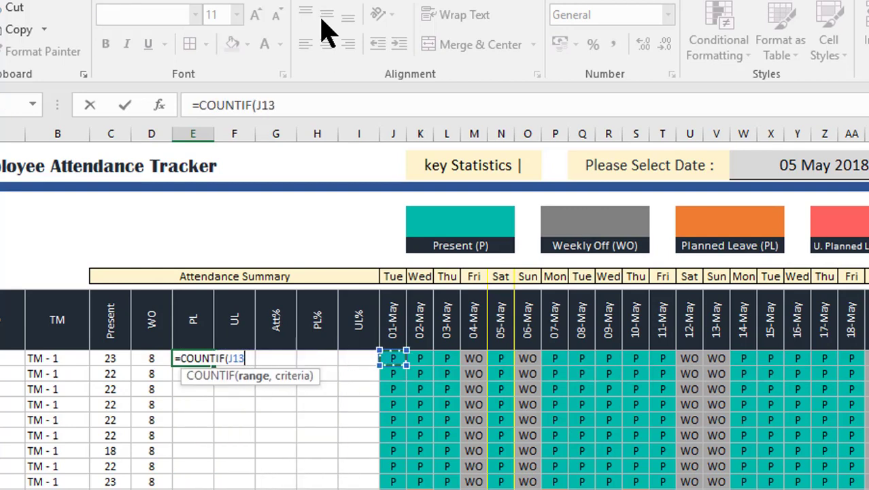
pyautogui.hotkey('ctrl', 'shift', 'Right')
pyautogui.write(',"')
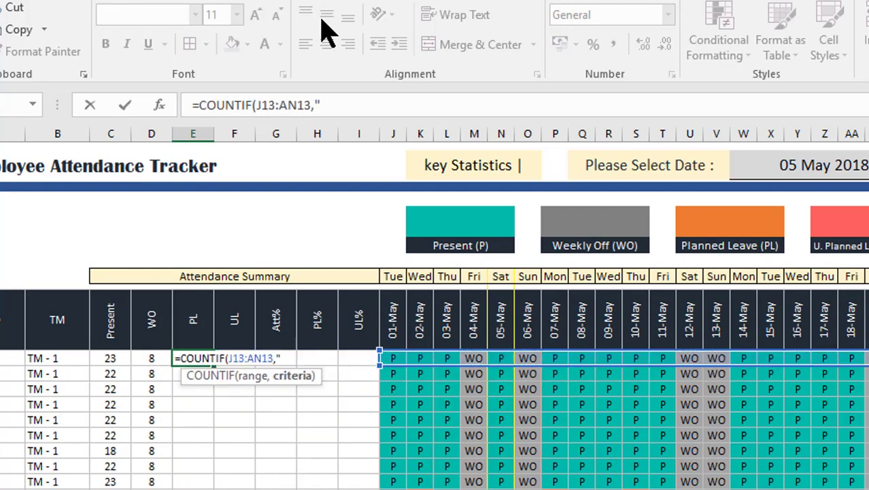
pyautogui.write('PL")')
pyautogui.press('Return')
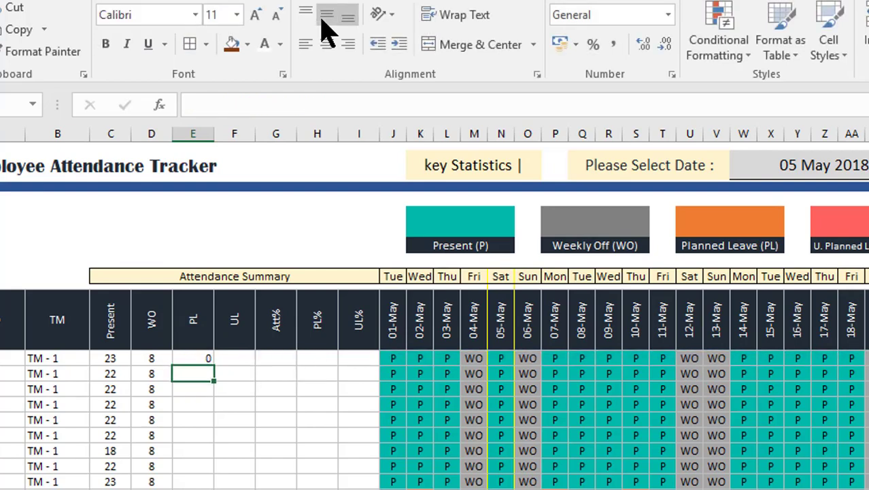
# Fill the PL formula down to all employees and centre the column's values horizontally and vertically
pyautogui.press('Up')
pyautogui.press('Left')
pyautogui.hotkey('ctrl', 'Down')
pyautogui.press('Right')
pyautogui.hotkey('ctrl', 'shift', 'Up')
pyautogui.hotkey('ctrl', 'd')
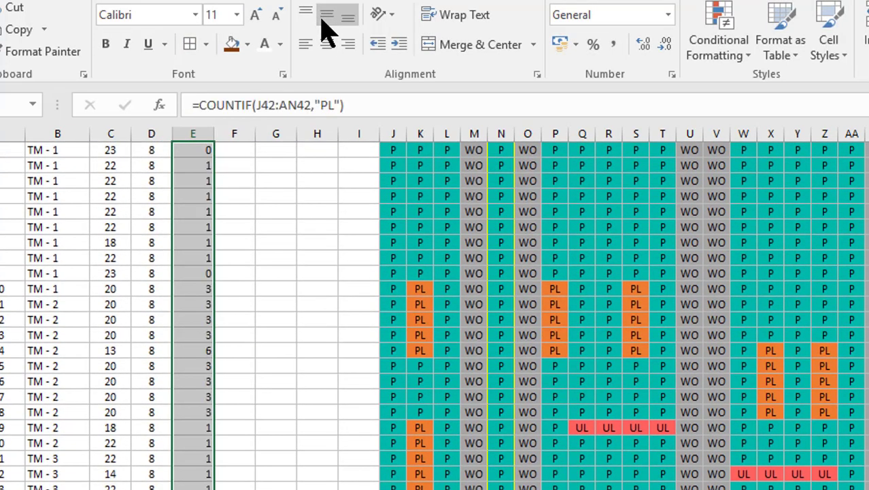
pyautogui.click(327, 45)
pyautogui.scroll(12, 229, 170)
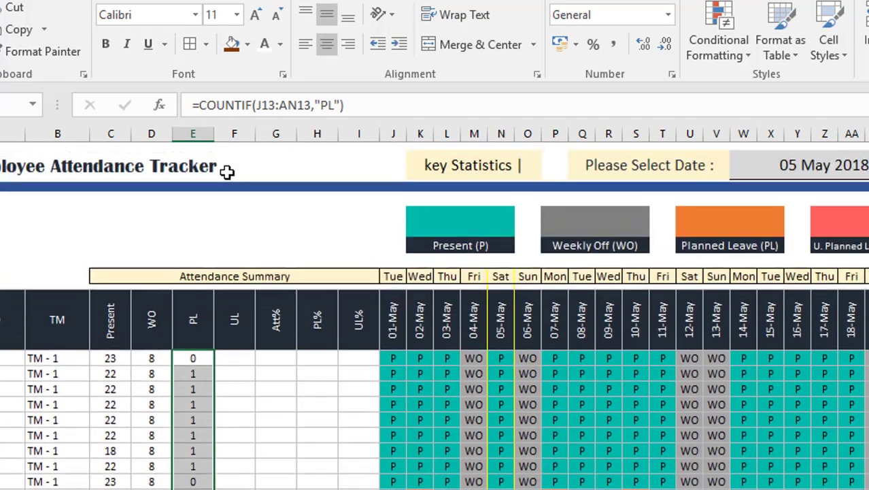
# Enter =COUNTIF(J13:AN13,"UL") in the UL column for Emp -1 to count the unplanned leaves
pyautogui.click(224, 357)
pyautogui.write('=countif')
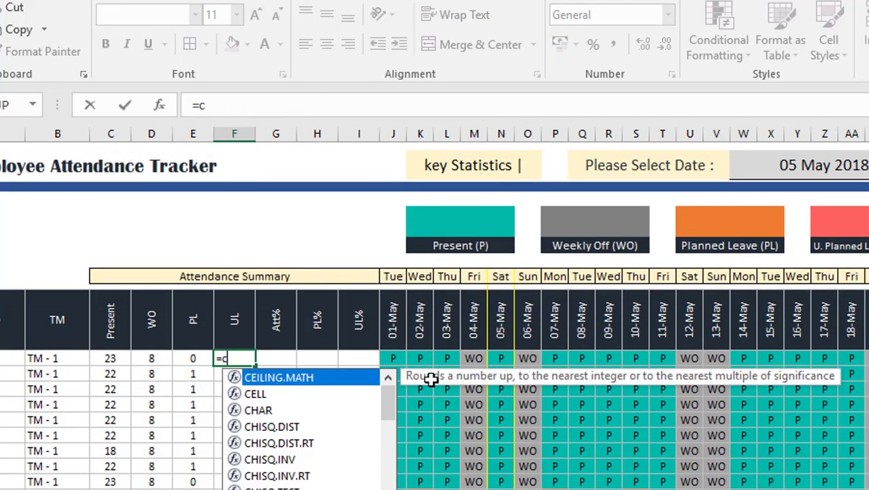
pyautogui.press('Tab')
pyautogui.press('Right')
pyautogui.press('Right')
pyautogui.press('Right')
pyautogui.press('Right')
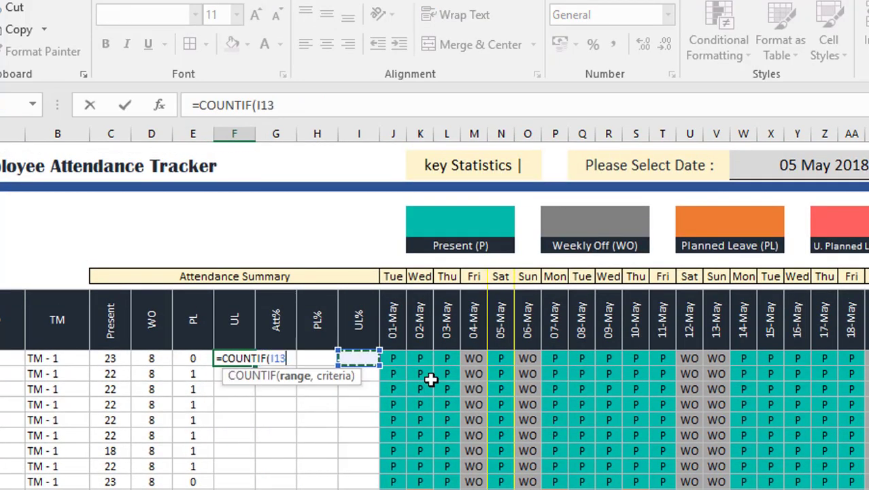
pyautogui.hotkey('ctrl', 'shift', 'Right')
pyautogui.write(',')
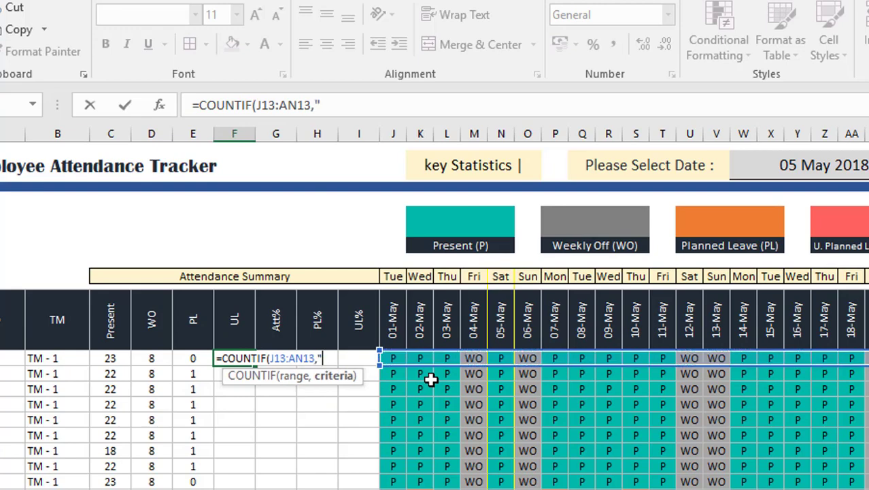
pyautogui.write('"UL")')
pyautogui.press('Return')
# Fill the UL formula down to all employees and centre the column's values horizontally
pyautogui.scroll(-4, 431, 380)
pyautogui.click(431, 380)
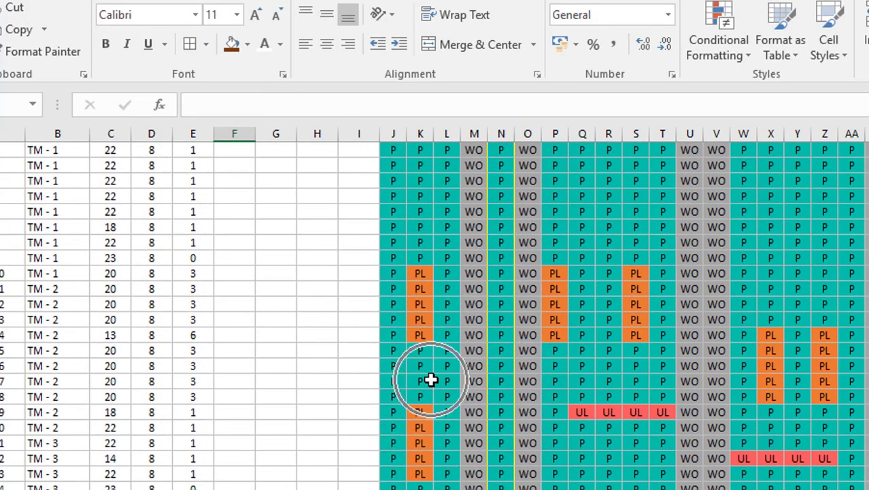
pyautogui.hotkey('ctrl', 'shift', 'Up')
pyautogui.hotkey('ctrl', 'd')
pyautogui.hotkey('ctrl', 'Up')
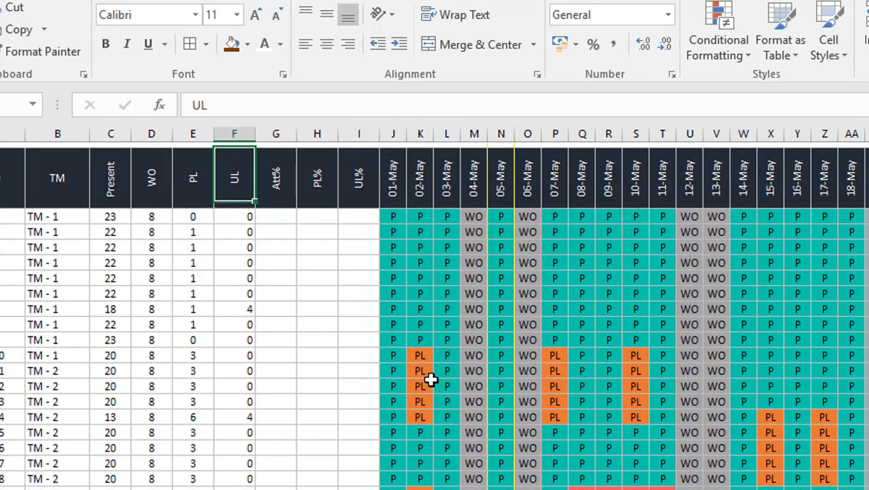
pyautogui.press('Down')
pyautogui.hotkey('ctrl', 'shift', 'Down')
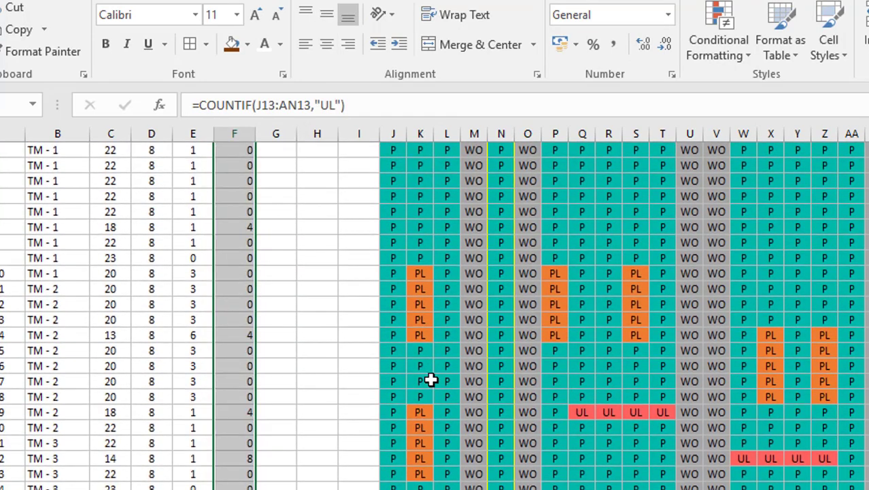
pyautogui.click(330, 41)
# Enter =C13/(C13+E13+F13) in the Att% column for Emp -1 and format the cell as a percentage
pyautogui.hotkey('ctrl', 'BackSpace')
pyautogui.press('Up')
pyautogui.press('Right')
pyautogui.press('Right')
pyautogui.press('Down')
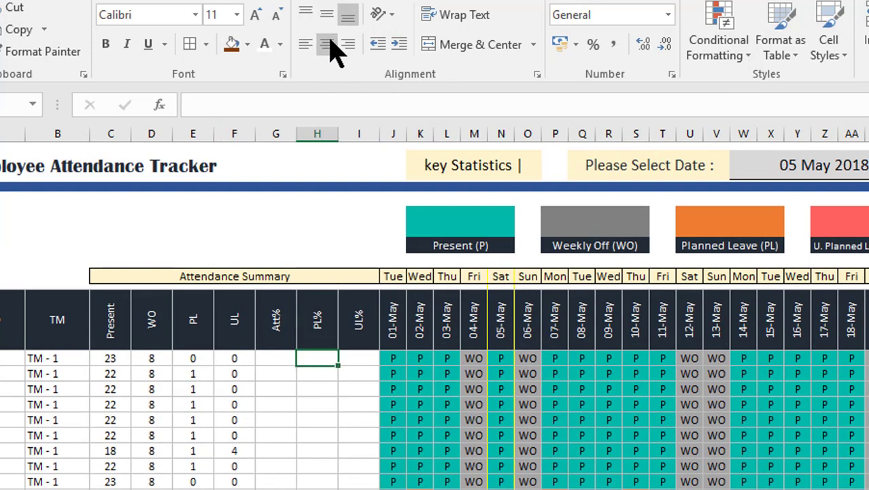
pyautogui.press('Left')
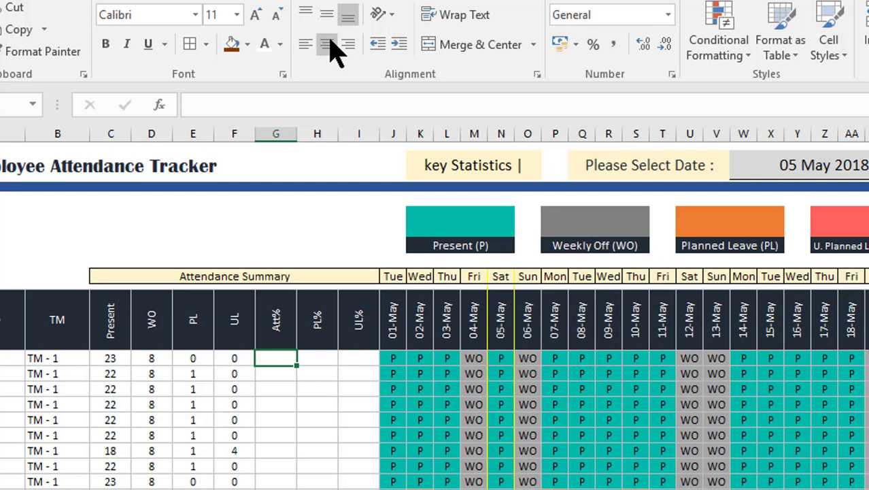
pyautogui.write('=')
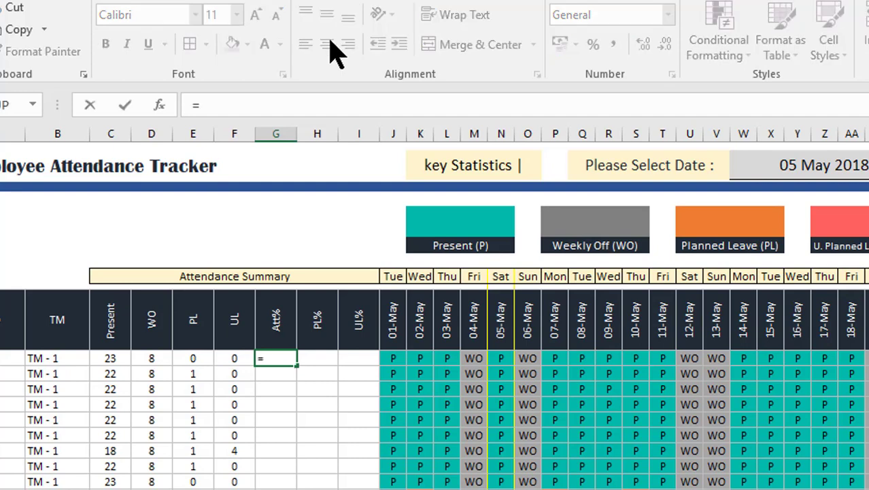
pyautogui.press('Left')
pyautogui.press('Left')
pyautogui.press('Left')
pyautogui.press('Left')
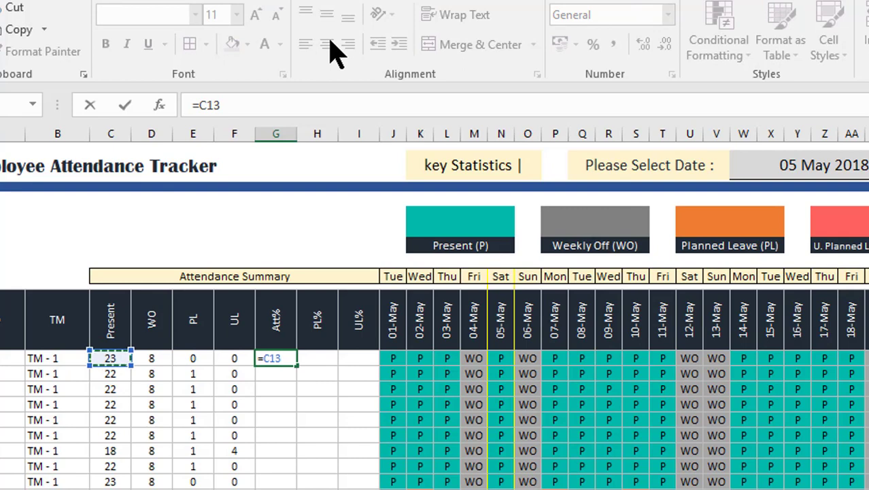
pyautogui.write('/(')
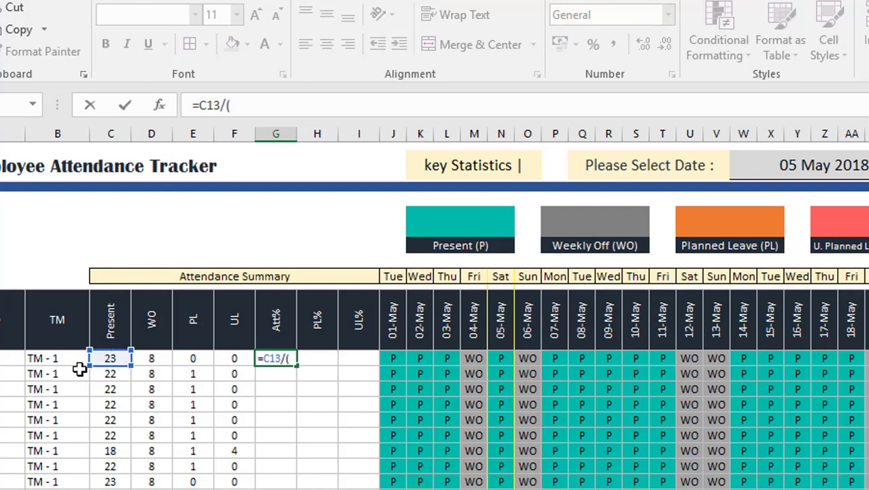
pyautogui.click(109, 358)
pyautogui.write('+')
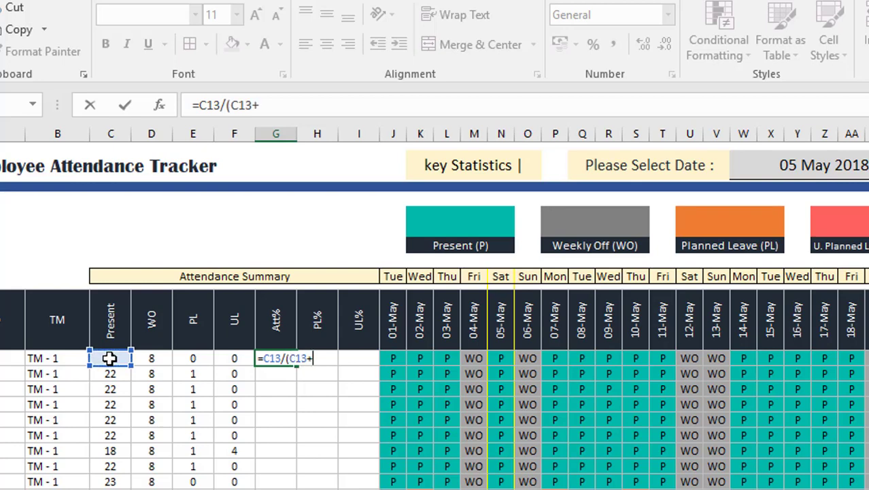
pyautogui.click(189, 357)
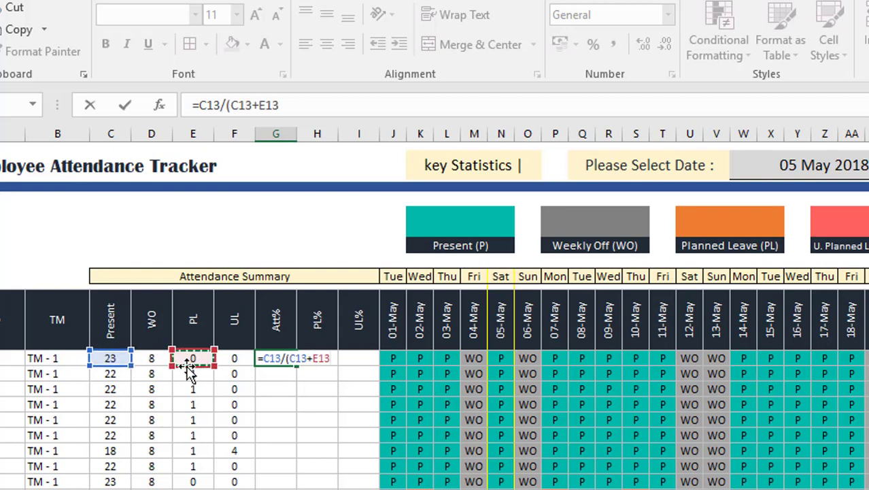
pyautogui.write('+')
pyautogui.click(235, 358)
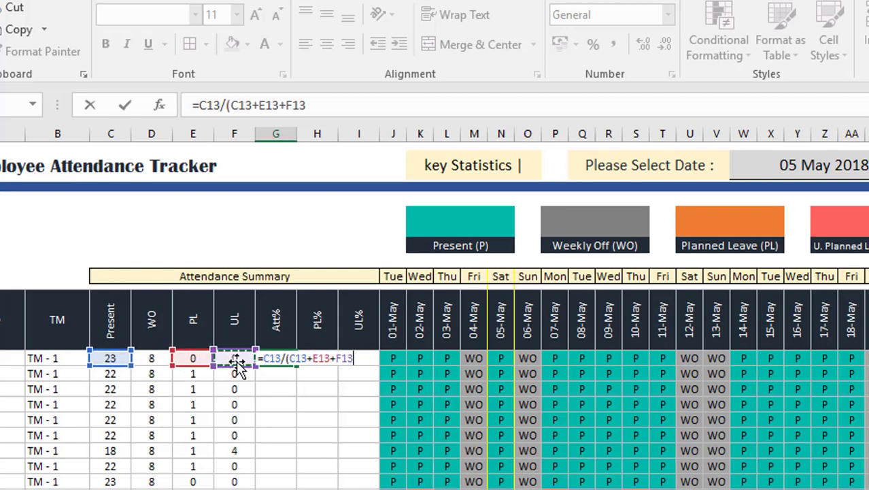
pyautogui.write(')')
pyautogui.press('Return')
pyautogui.press('Up')
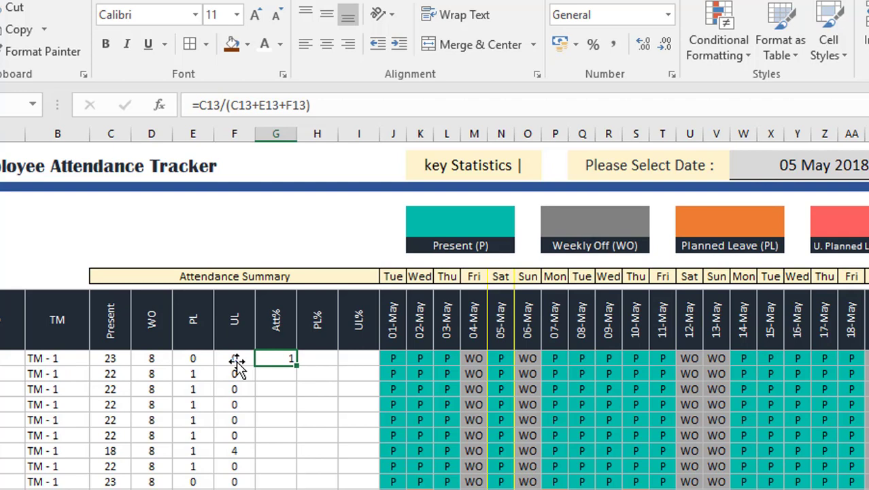
pyautogui.hotkey('ctrl', 'shift', '5')
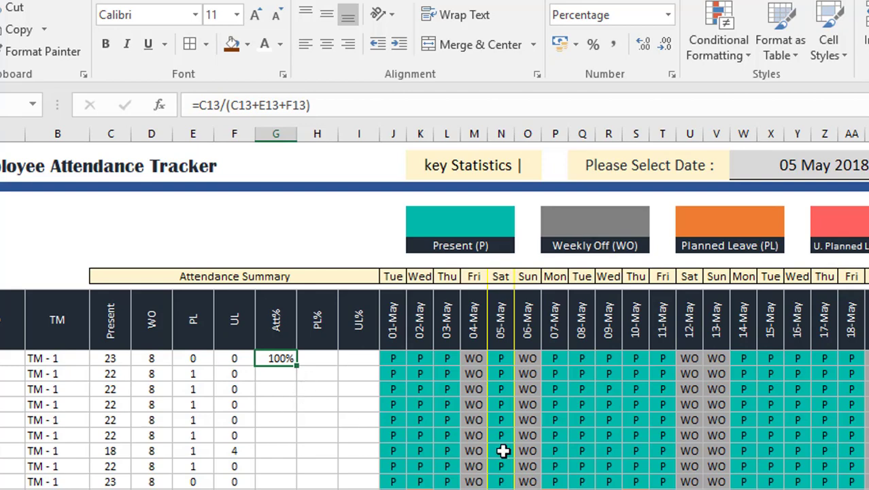
# Fill the Att% formula down to all employees and centre the column's values horizontally and vertically
pyautogui.press('Left')
pyautogui.hotkey('ctrl', 'Down')
pyautogui.press('Right')
pyautogui.hotkey('ctrl', 'shift', 'Up')
pyautogui.hotkey('ctrl', 'd')
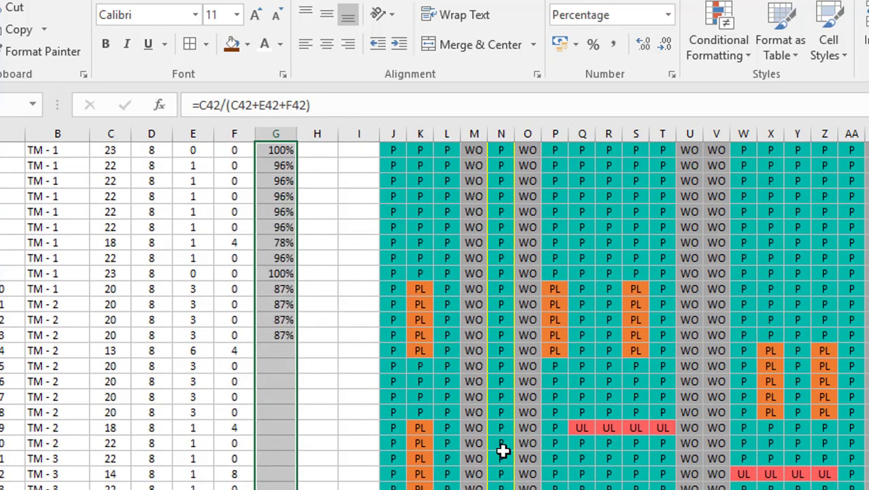
pyautogui.hotkey('ctrl', 'Up')
pyautogui.press('Down')
pyautogui.hotkey('ctrl', 'shift', 'Down')
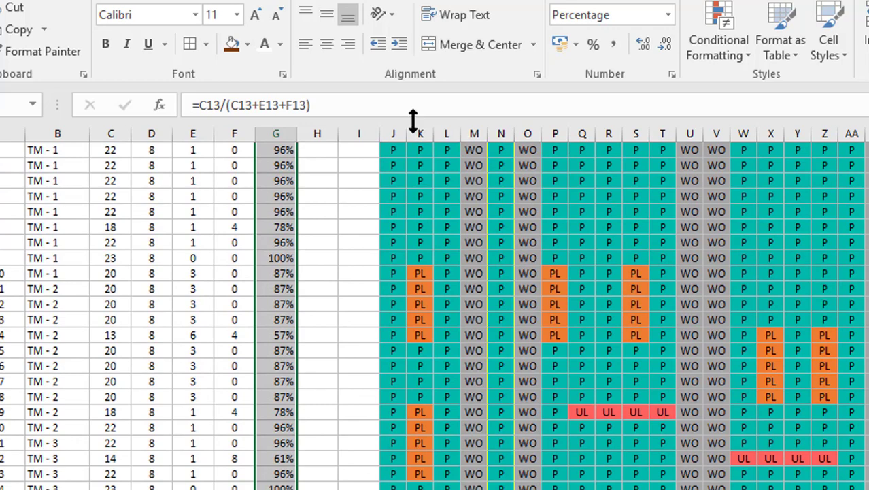
pyautogui.click(326, 43)
pyautogui.click(326, 14)
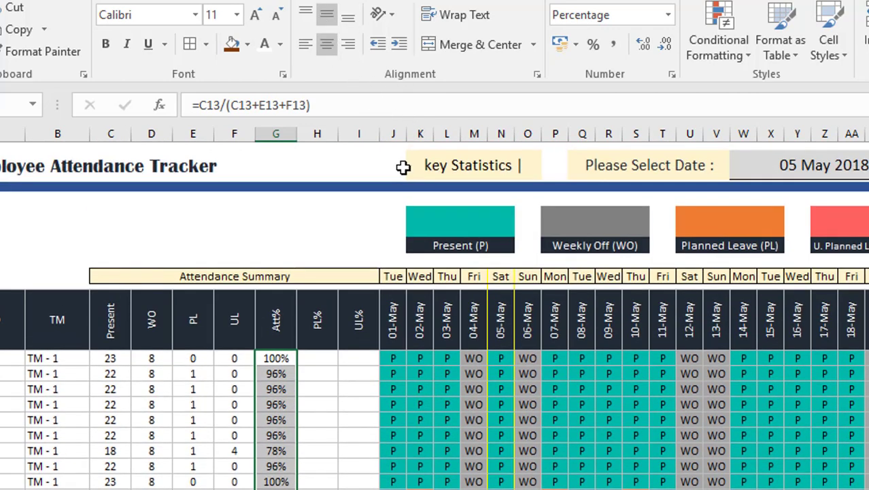
# Enter =E13/(C13+E13+F13) in the PL% column for Emp -1 to calculate the planned leave share
pyautogui.press('Right')
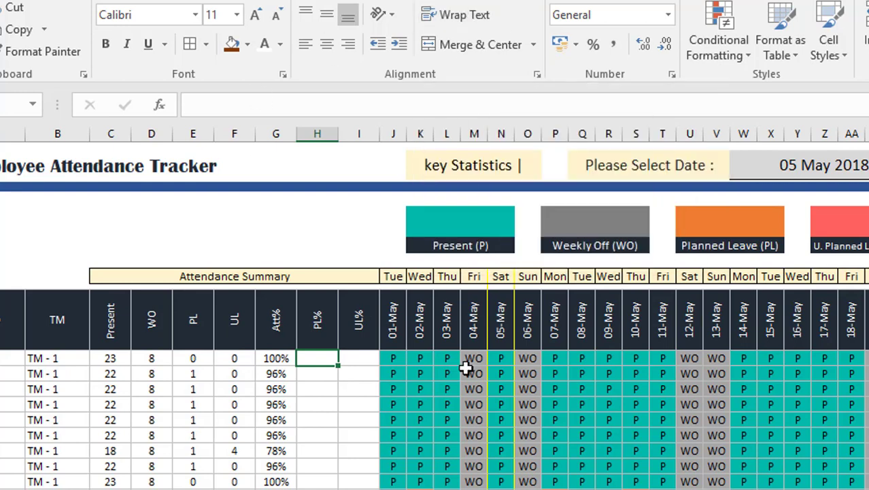
pyautogui.write('=')
pyautogui.press('Left')
pyautogui.press('Left')
pyautogui.press('Left')
pyautogui.write('/')
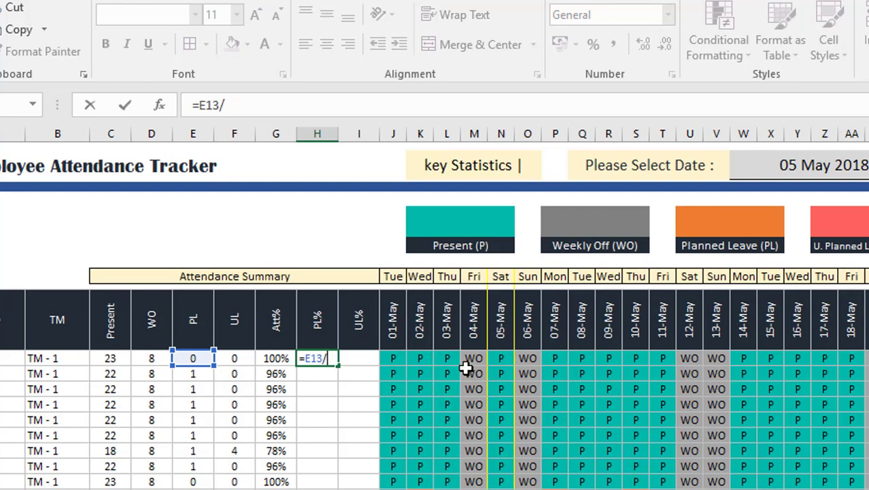
pyautogui.click(111, 357)
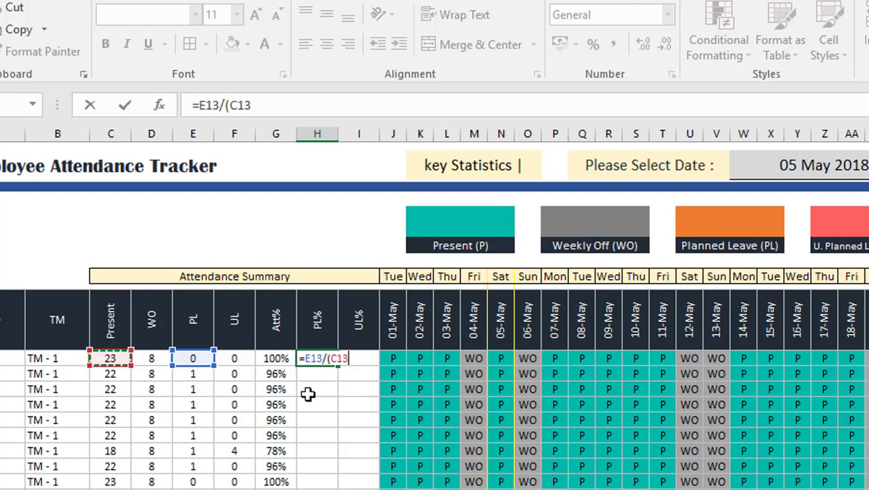
pyautogui.write('+')
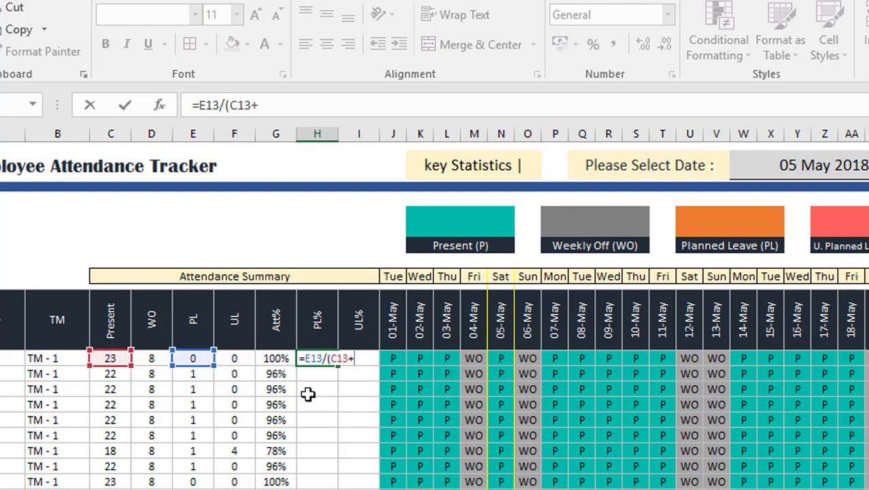
pyautogui.click(189, 361)
pyautogui.write('+')
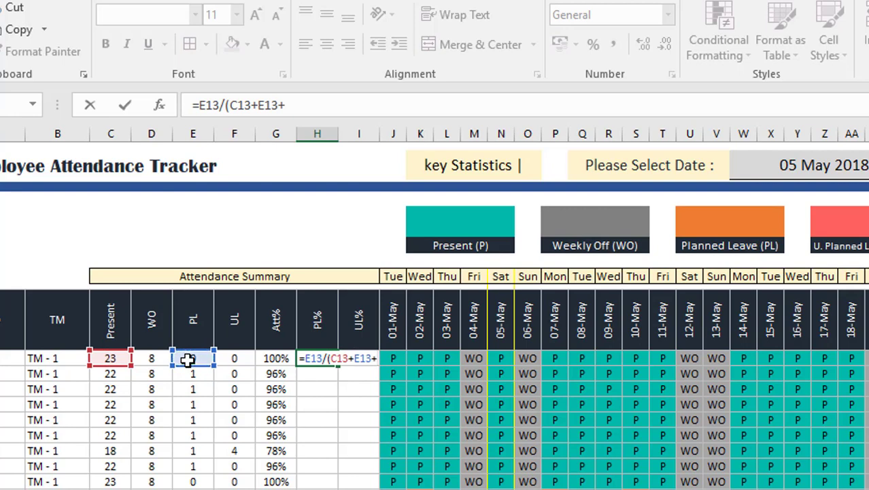
pyautogui.click(234, 359)
pyautogui.write(')')
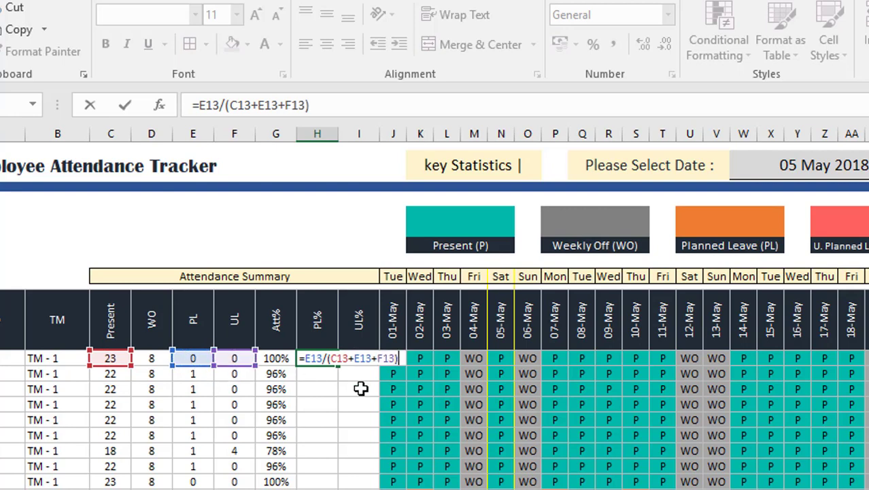
pyautogui.press('Return')
# Fill the PL% formula down to all employees, formatted as percentages and centred horizontally and vertically
pyautogui.press('Up')
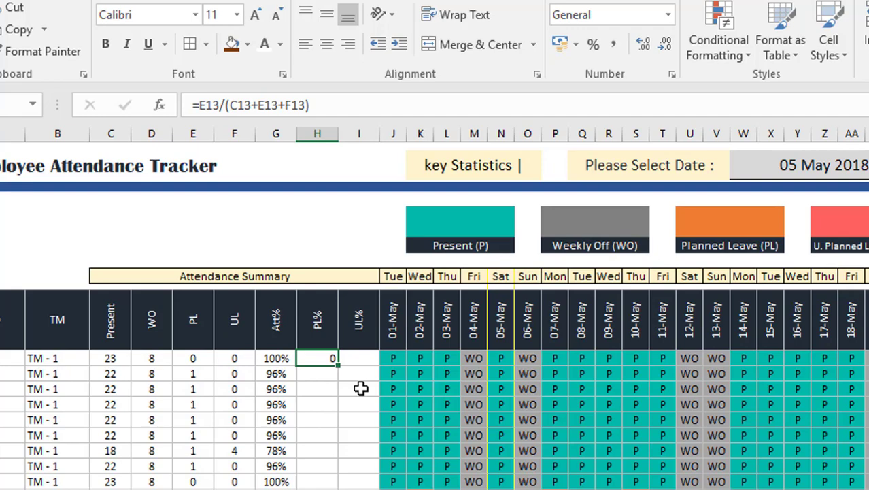
pyautogui.press('Left')
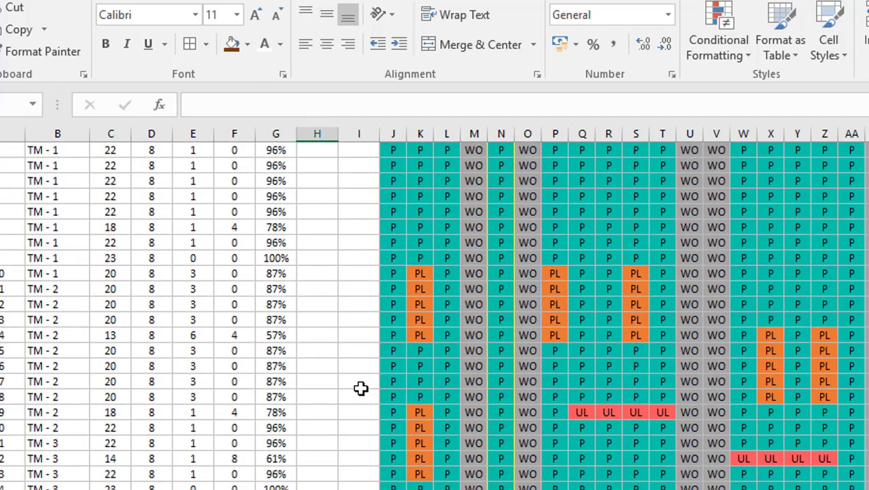
pyautogui.hotkey('ctrl', 'd')
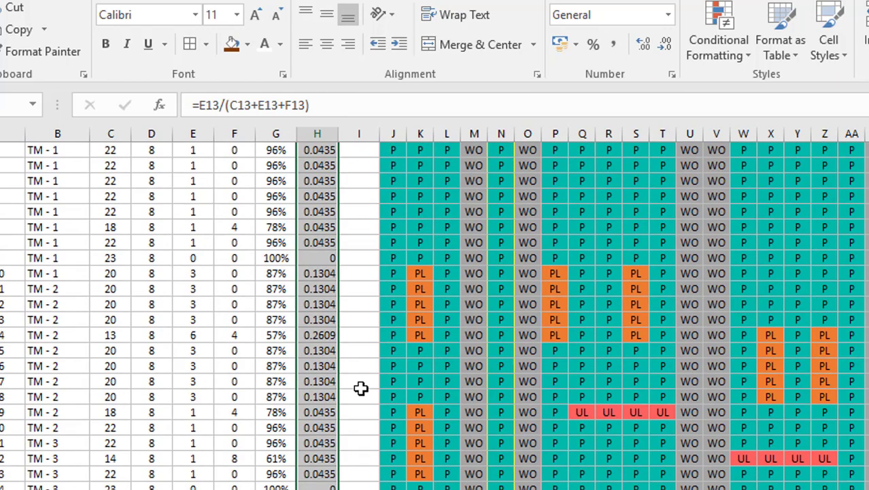
pyautogui.hotkey('ctrl', 'shift', '5')
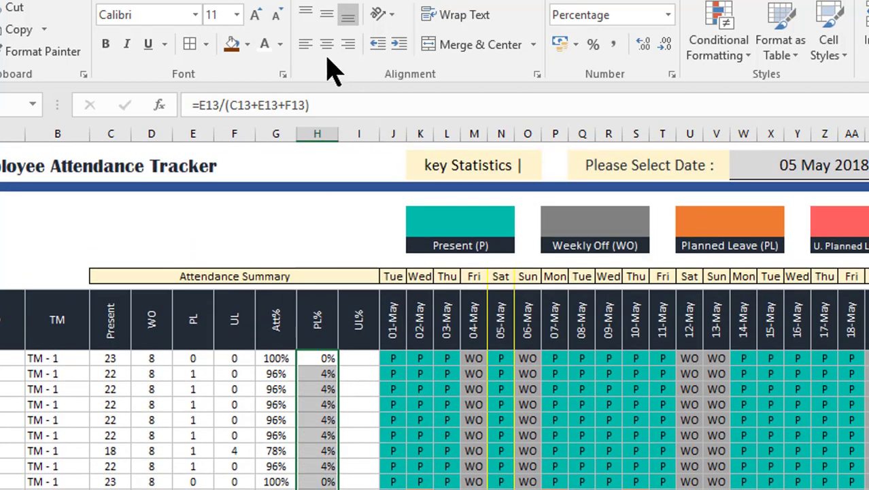
pyautogui.click(328, 45)
pyautogui.click(327, 15)
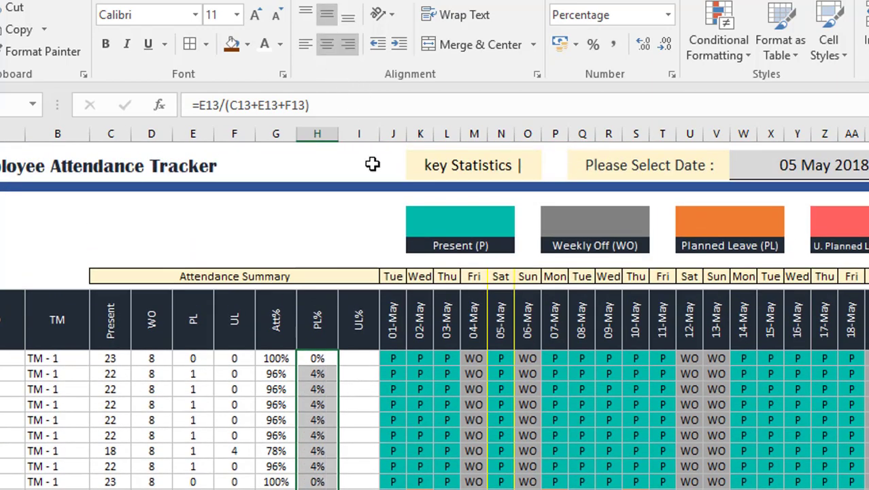
# Enter =F13/(C13+E13+F13) in the UL% column for Emp -1 to calculate the unplanned leave share
pyautogui.click(359, 345)
pyautogui.press('Down')
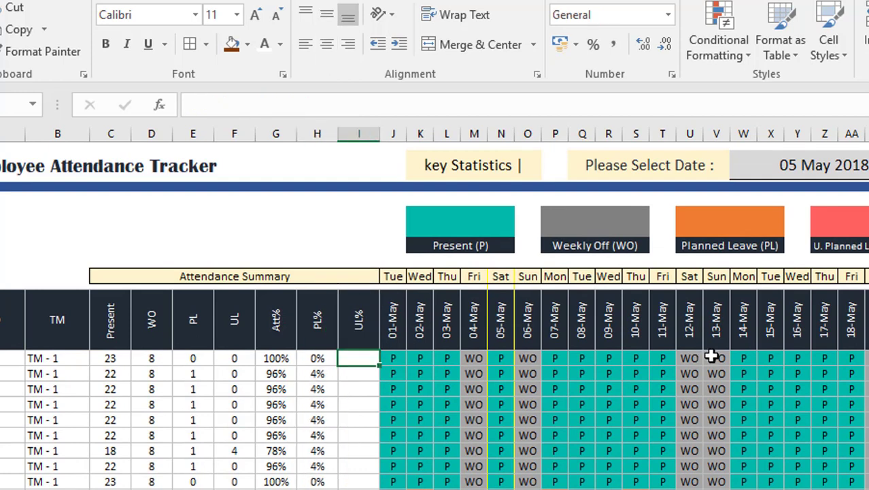
pyautogui.write('=')
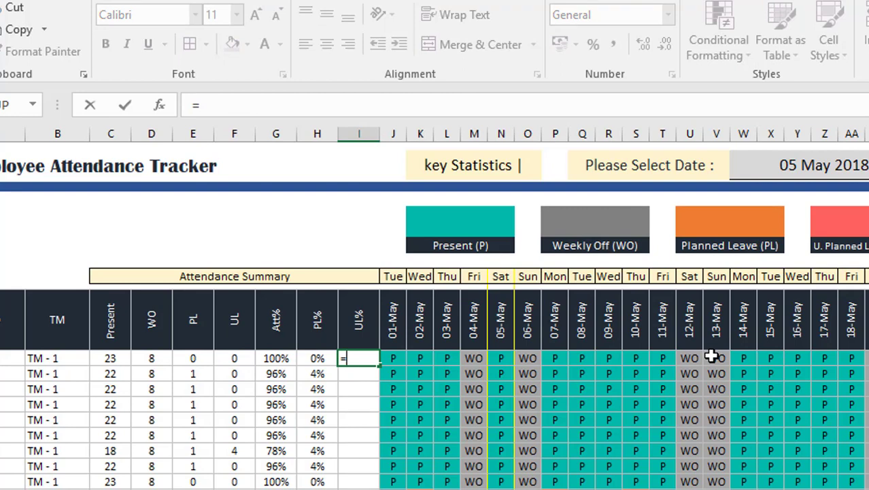
pyautogui.press('Left')
pyautogui.press('Left')
pyautogui.press('Left')
pyautogui.write('/')
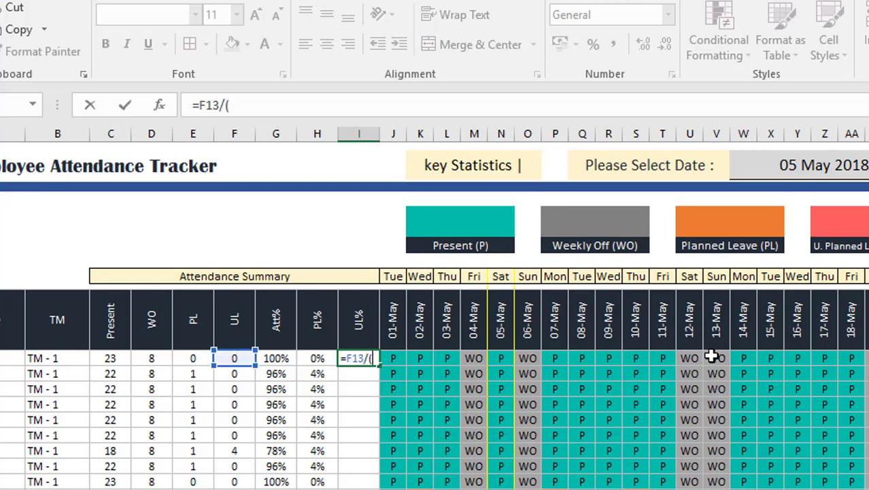
pyautogui.press('Left')
pyautogui.press('Left')
pyautogui.press('Left')
pyautogui.press('Left')
pyautogui.press('Left')
pyautogui.press('Left')
pyautogui.write('+')
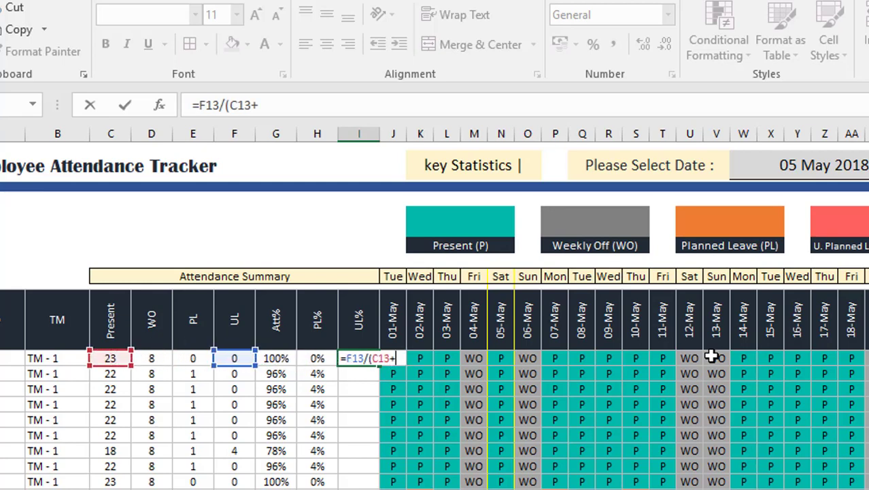
pyautogui.press('Left')
pyautogui.press('Left')
pyautogui.press('Left')
pyautogui.press('Left')
pyautogui.write('+')
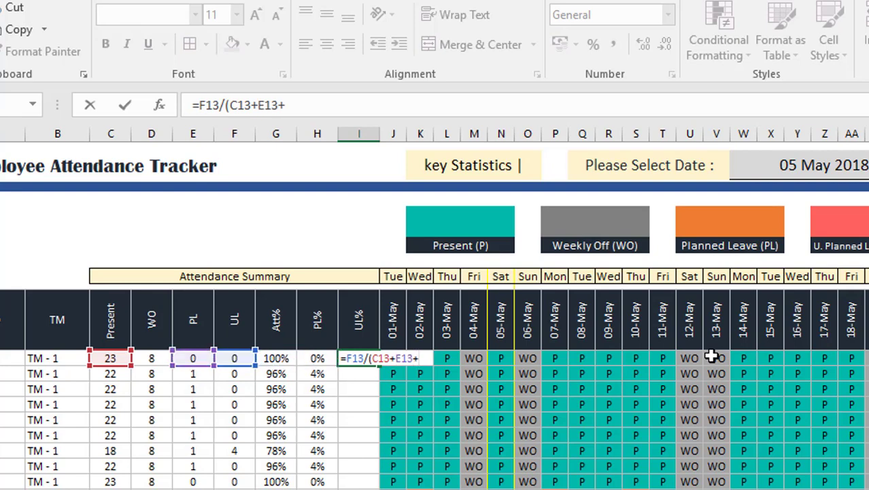
pyautogui.press('Left')
pyautogui.press('Left')
pyautogui.press('Left')
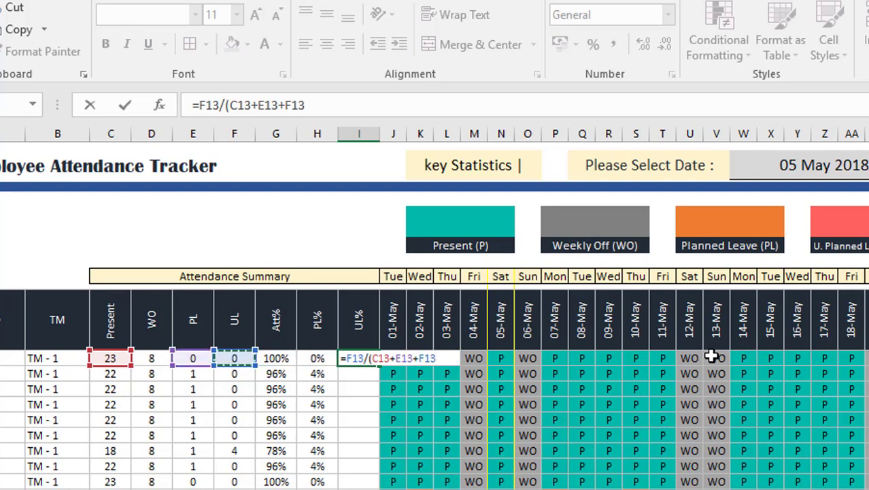
pyautogui.press('Return')
pyautogui.press('Up')
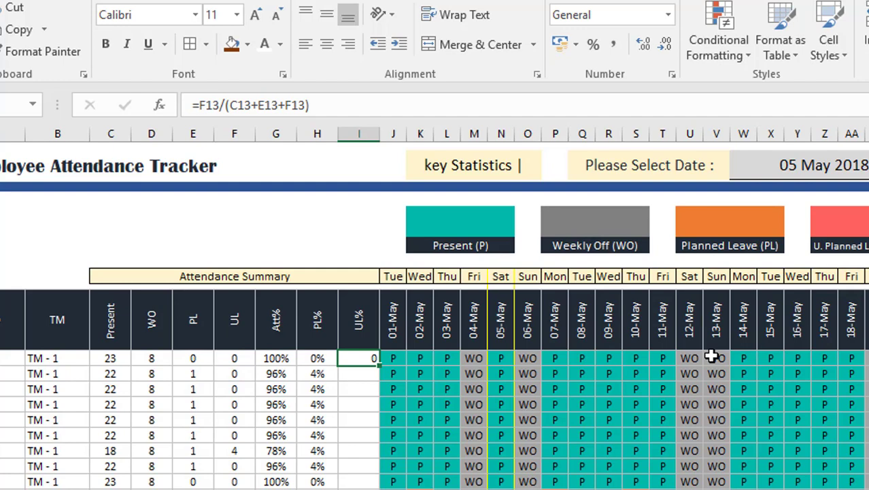
# Format Emp -1's UL% cell as a percentage and centre it horizontally and vertically
pyautogui.hotkey('ctrl', 'shift', '5')
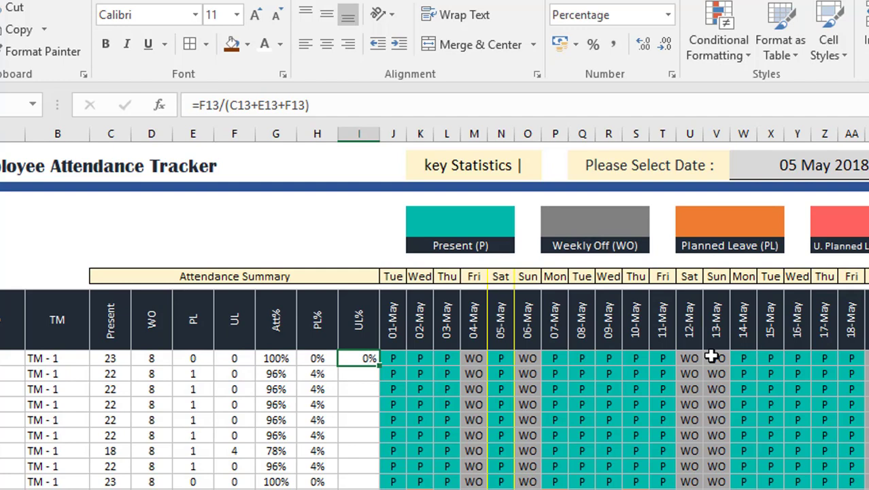
pyautogui.click(327, 44)
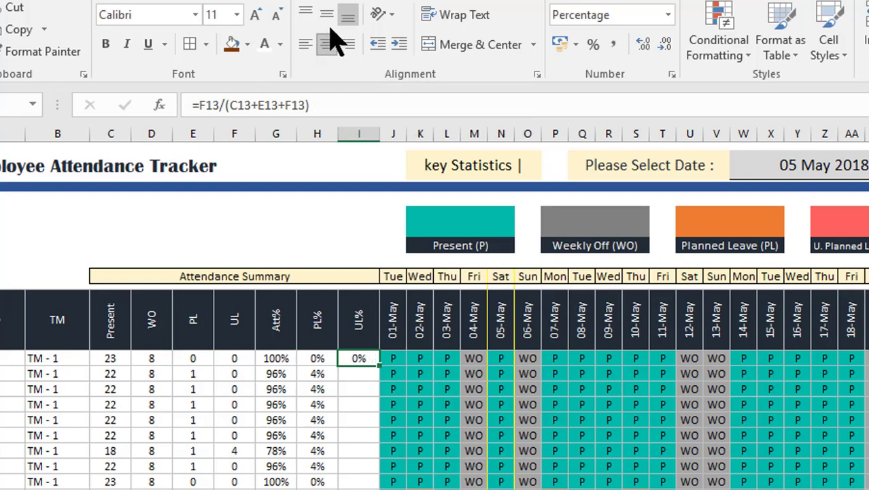
pyautogui.click(326, 13)
# Fill the formatted UL% formula down to all employees
pyautogui.press('Left')
pyautogui.hotkey('ctrl', 'Down')
pyautogui.press('Right')
pyautogui.hotkey('ctrl', 'shift', 'Up')
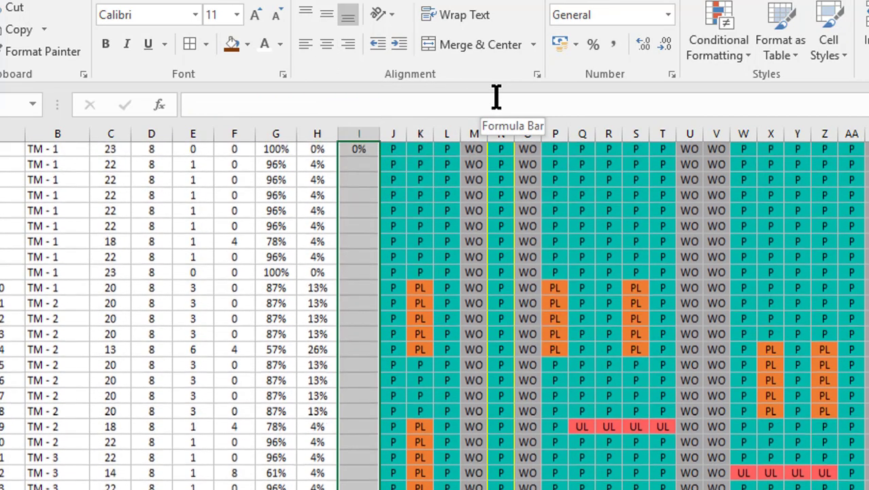
pyautogui.hotkey('ctrl', 'd')
pyautogui.hotkey('ctrl', 'Up')
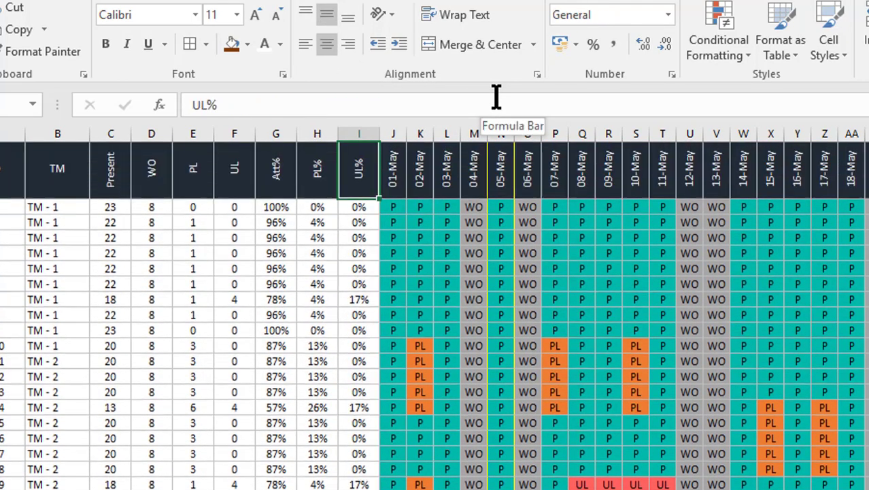
pyautogui.press('Down')
pyautogui.press('Up')
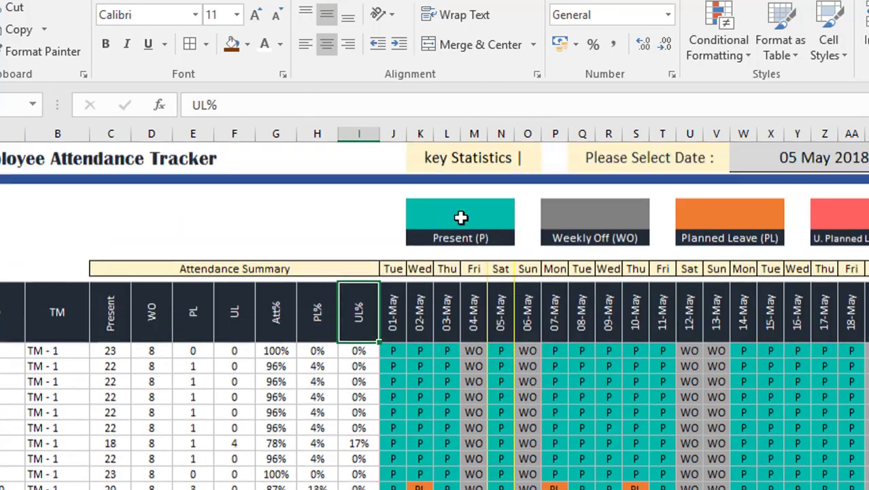
# Review the Att%, PL% and UL% values for Emp -13 and the COUNTIF formulas in Emp -1's status count columns
pyautogui.scroll(3, 460, 219)
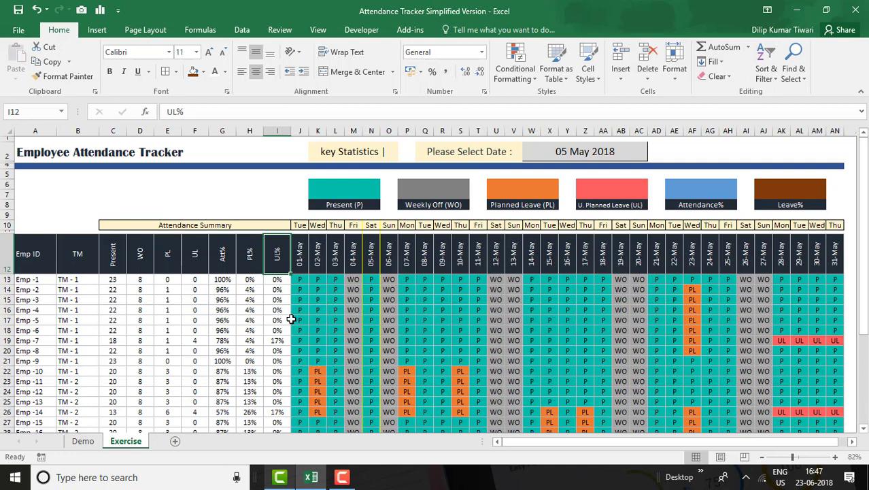
pyautogui.moveTo(222, 401); pyautogui.dragTo(277, 402)
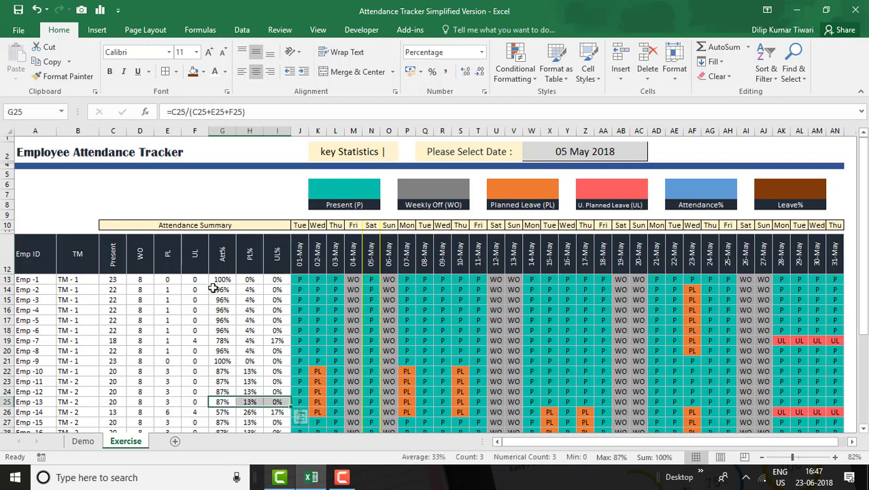
pyautogui.click(142, 279)
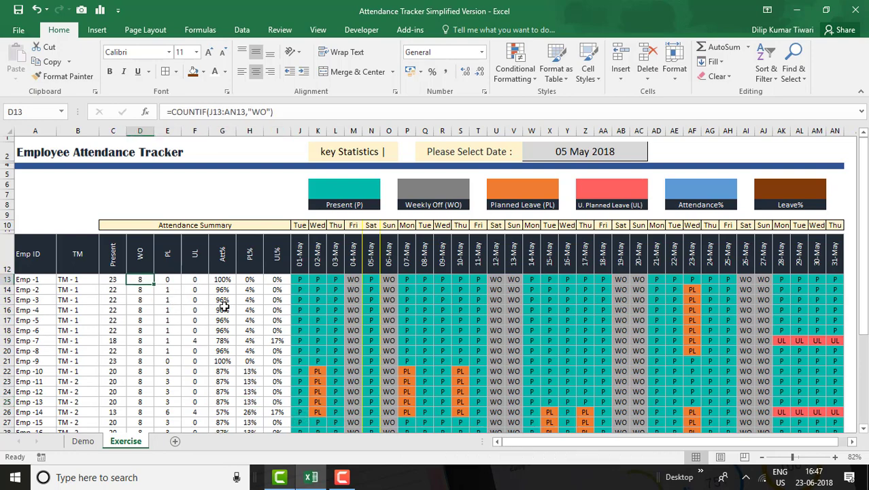
pyautogui.press('Left')
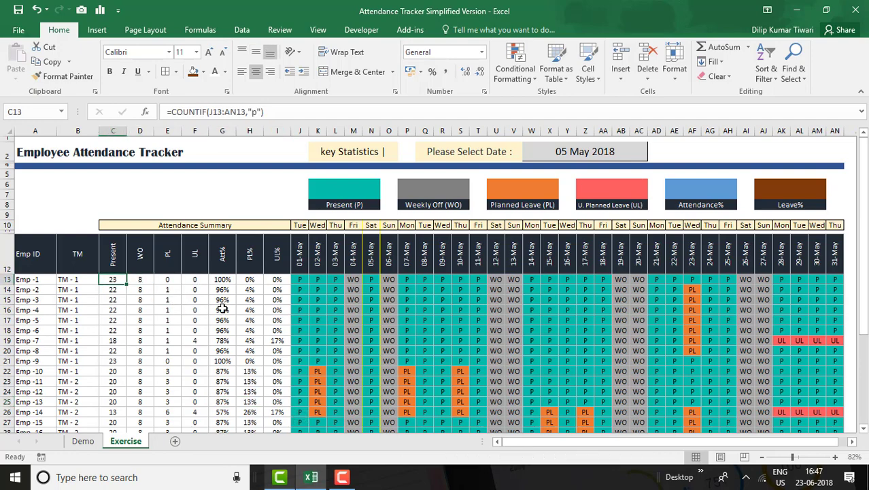
pyautogui.press('Right')
pyautogui.press('Right')
pyautogui.press('Right')
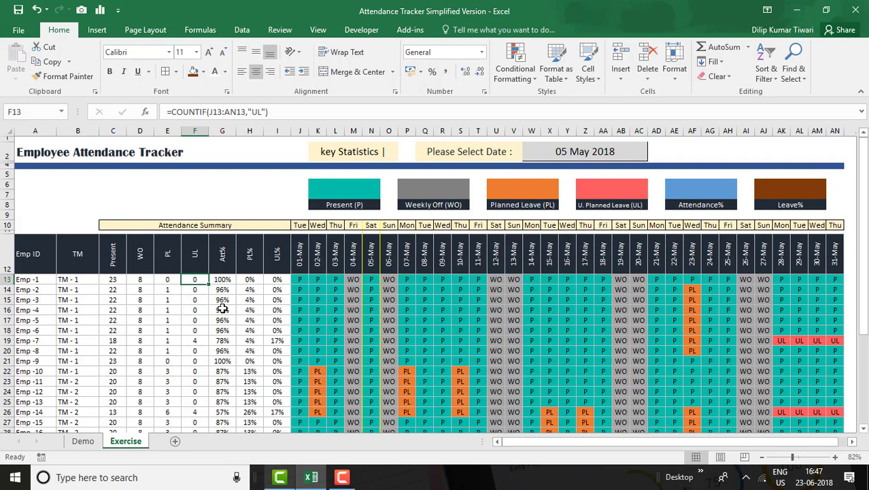
pyautogui.press('Left')
pyautogui.press('Left')
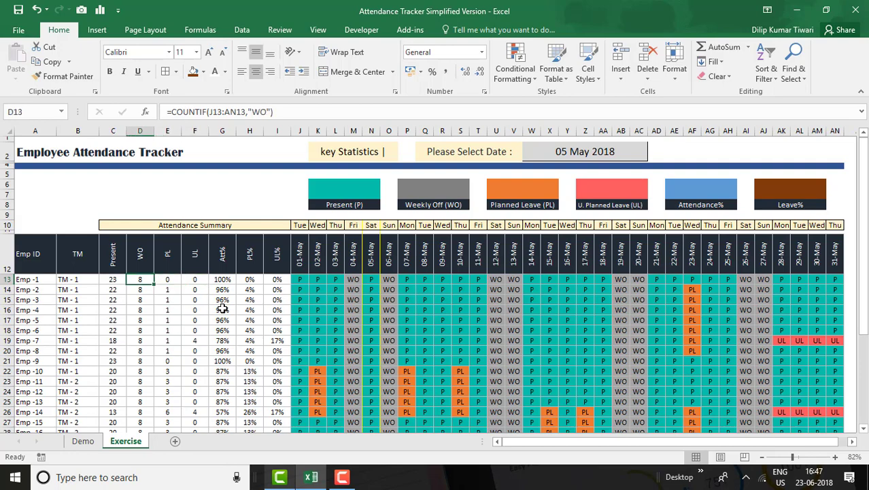
# Apply green gradient-fill data bars to all employees' counts in the Present column
pyautogui.press('Left')
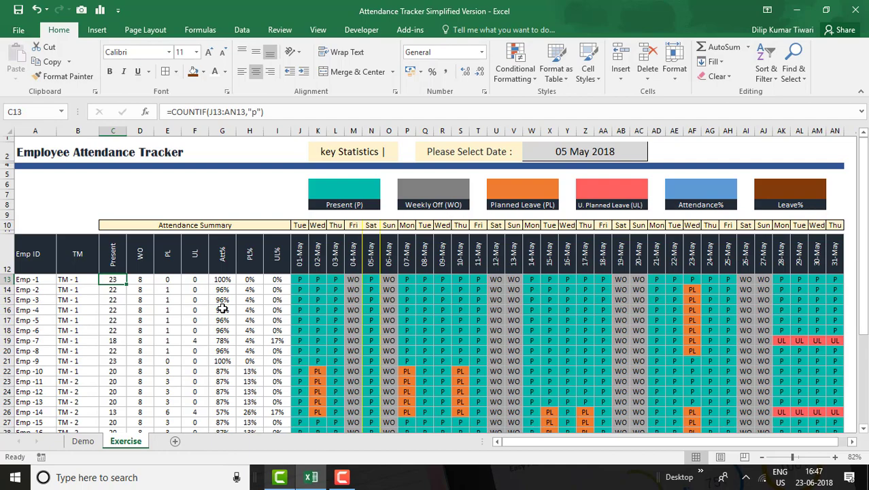
pyautogui.scroll(-4, 222, 308)
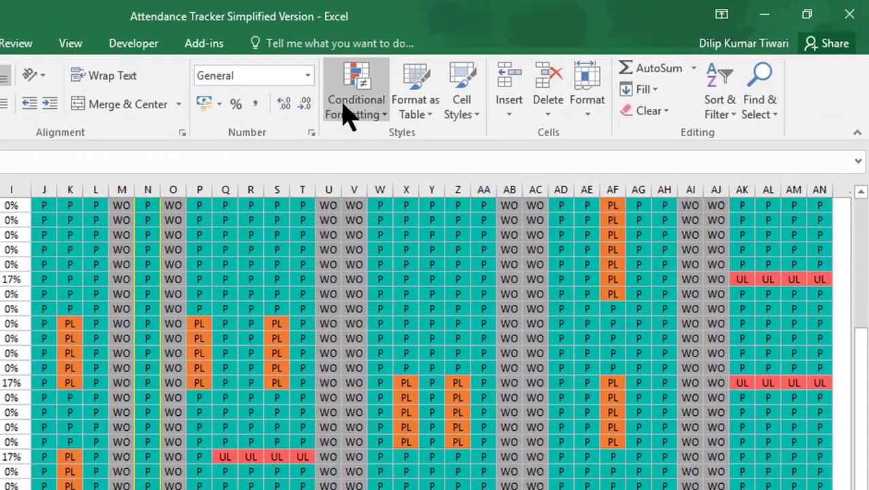
pyautogui.click(424, 102)
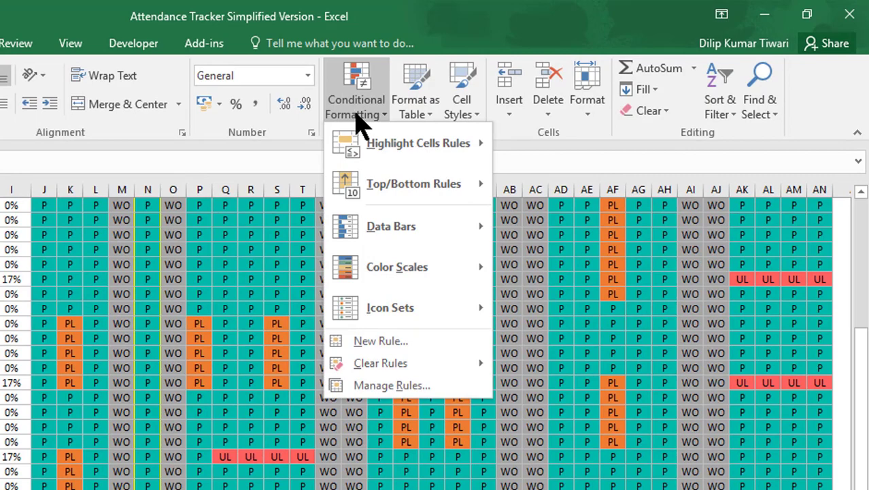
pyautogui.moveTo(405, 238)
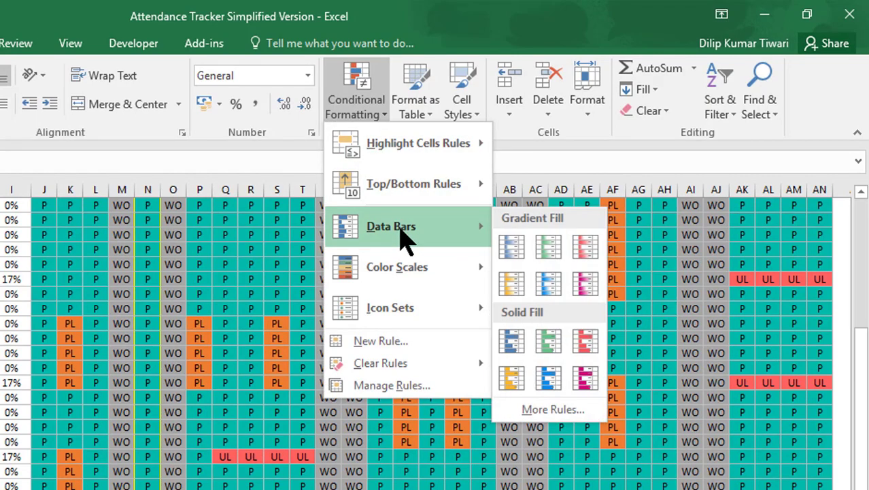
pyautogui.click(544, 260)
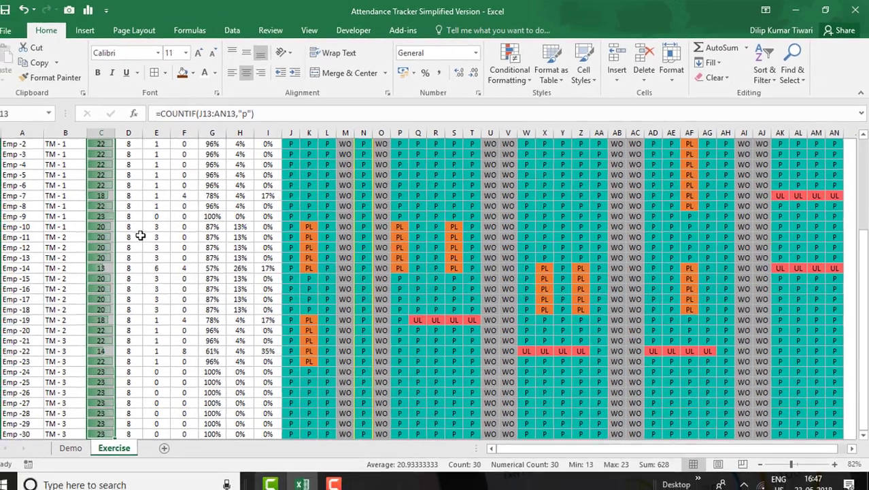
# Apply orange gradient-fill data bars to all employees' counts in the WO column
pyautogui.click(146, 233)
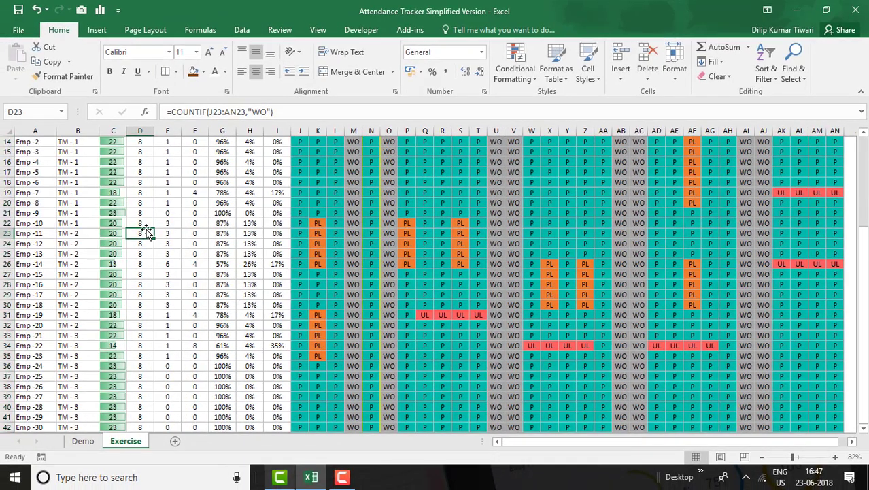
pyautogui.hotkey('ctrl', 'Up')
pyautogui.hotkey('ctrl', 'Up')
pyautogui.press('Down')
pyautogui.press('Down')
pyautogui.press('Down')
pyautogui.press('Down')
pyautogui.press('Down')
pyautogui.press('Down')
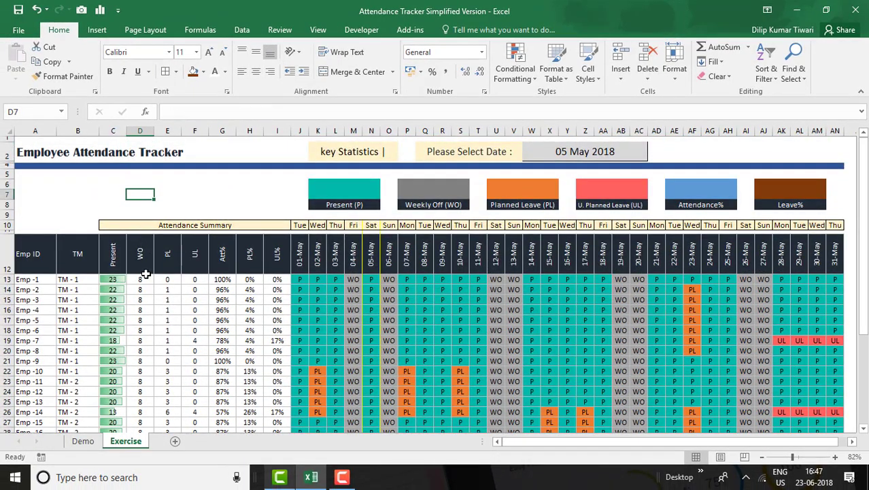
pyautogui.press('Down')
pyautogui.press('Down')
pyautogui.press('Down')
pyautogui.press('Down')
pyautogui.hotkey('ctrl', 'shift', 'Down')
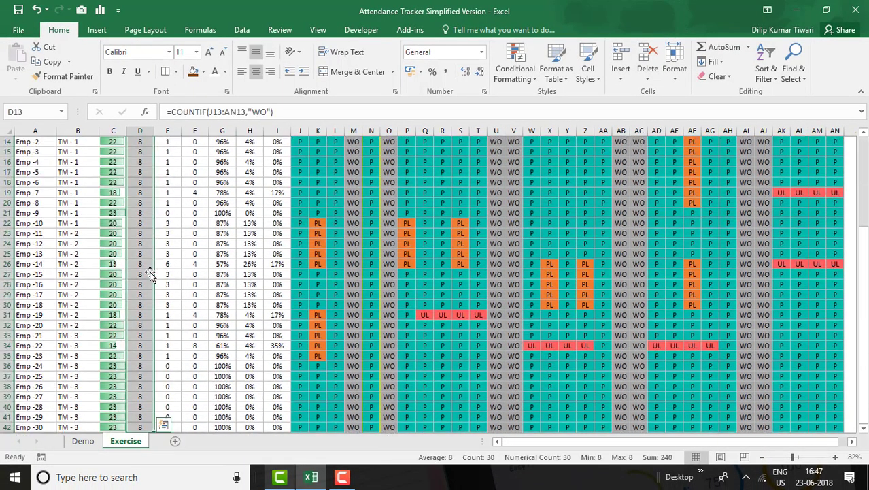
pyautogui.click(506, 68)
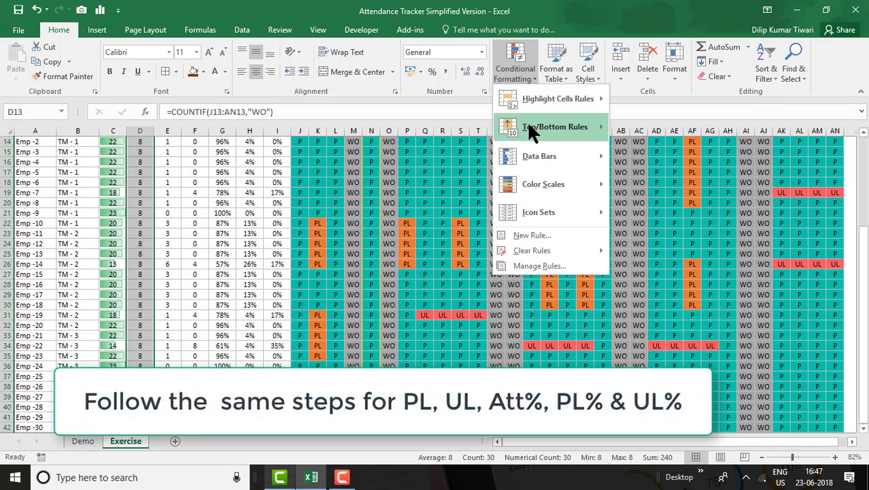
pyautogui.moveTo(546, 165)
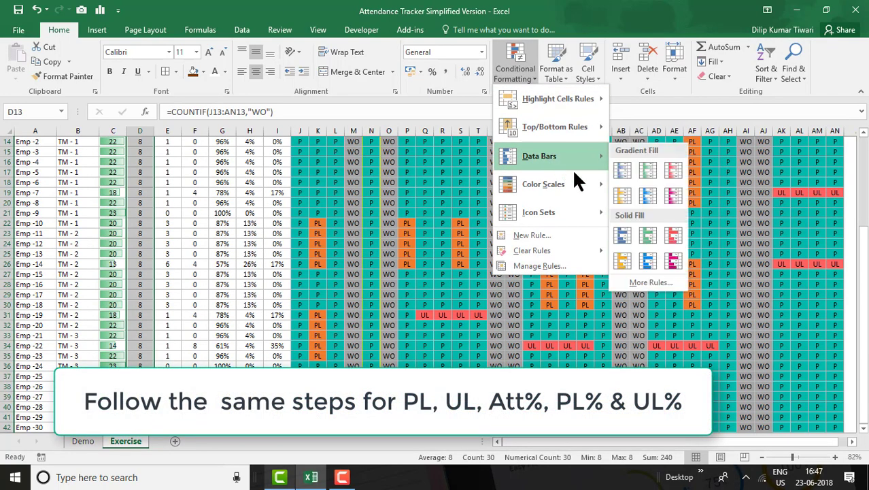
pyautogui.click(622, 196)
# Apply red gradient-fill data bars to all employees' counts in the PL column
pyautogui.click(174, 222)
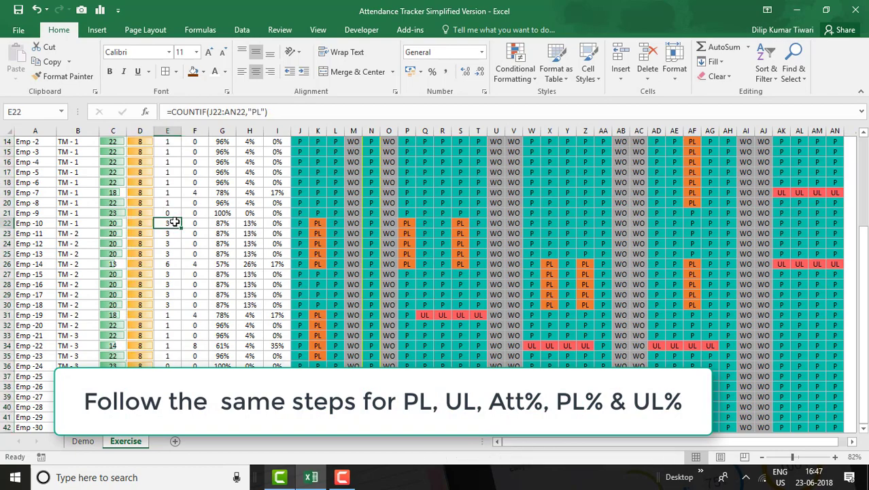
pyautogui.click(515, 68)
pyautogui.moveTo(546, 165)
pyautogui.click(673, 179)
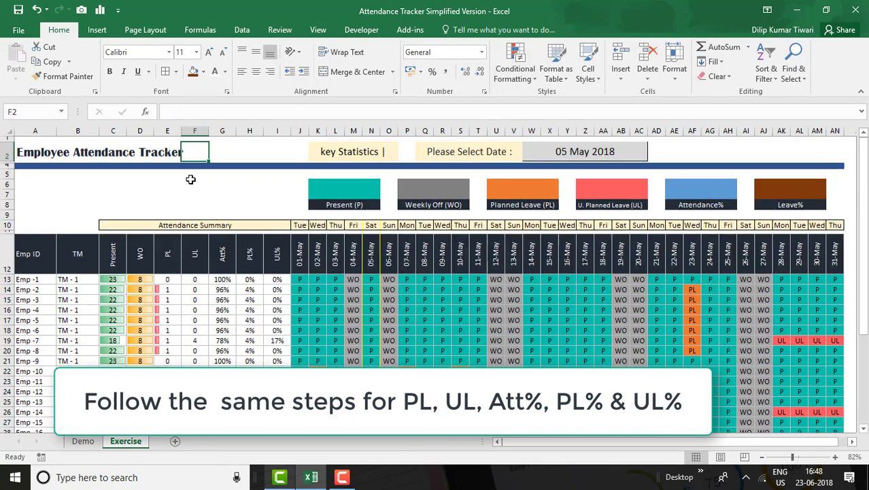
# Apply purple gradient-fill data bars to all employees' counts in the UL column
pyautogui.click(196, 280)
pyautogui.hotkey('ctrl', 'shift', 'Down')
pyautogui.click(514, 68)
pyautogui.moveTo(598, 159)
pyautogui.click(673, 196)
pyautogui.scroll(5, 228, 197)
pyautogui.click(223, 166)
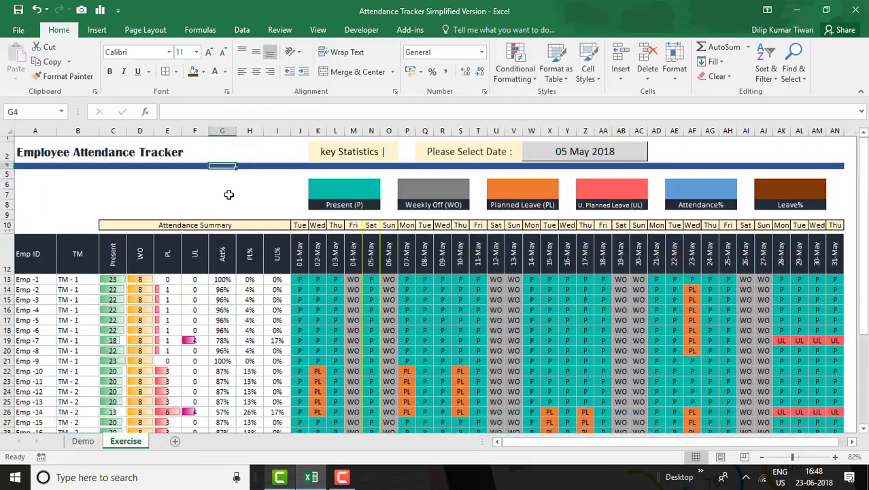
# Apply green solid-fill data bars to all employees' percentages in the Att% column
pyautogui.click(222, 279)
pyautogui.hotkey('ctrl', 'shift', 'Down')
pyautogui.click(515, 68)
pyautogui.moveTo(548, 156)
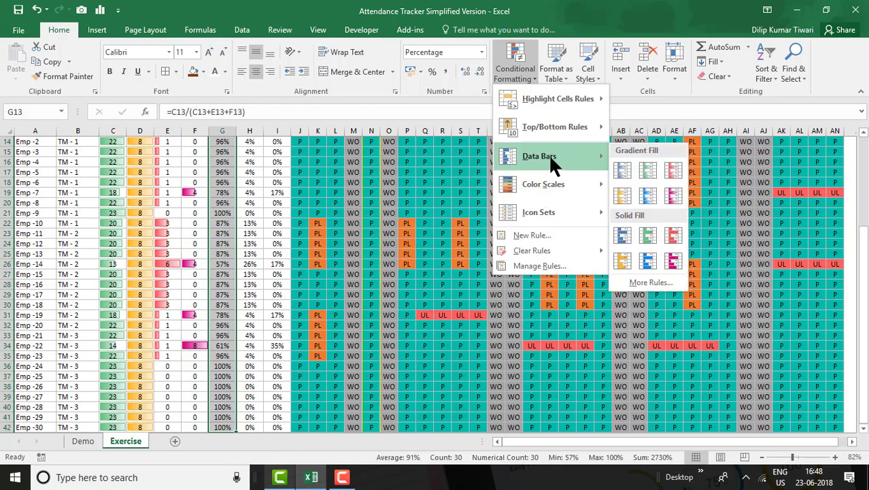
pyautogui.click(648, 235)
# Apply red solid-fill data bars to all employees' percentages in the PL% column
pyautogui.scroll(3, 250, 227)
pyautogui.click(250, 229)
pyautogui.hotkey('ctrl', 'shift', 'Down')
pyautogui.click(514, 68)
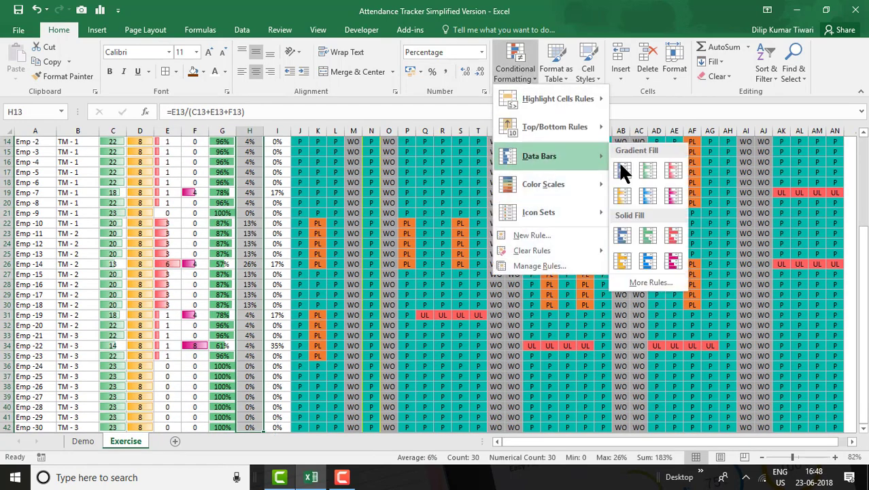
pyautogui.click(672, 235)
# Apply purple solid-fill data bars to all employees' percentages in the UL% column
pyautogui.click(276, 234)
pyautogui.scroll(5, 275, 234)
pyautogui.click(276, 280)
pyautogui.hotkey('ctrl', 'shift', 'Down')
pyautogui.click(521, 75)
pyautogui.click(673, 260)
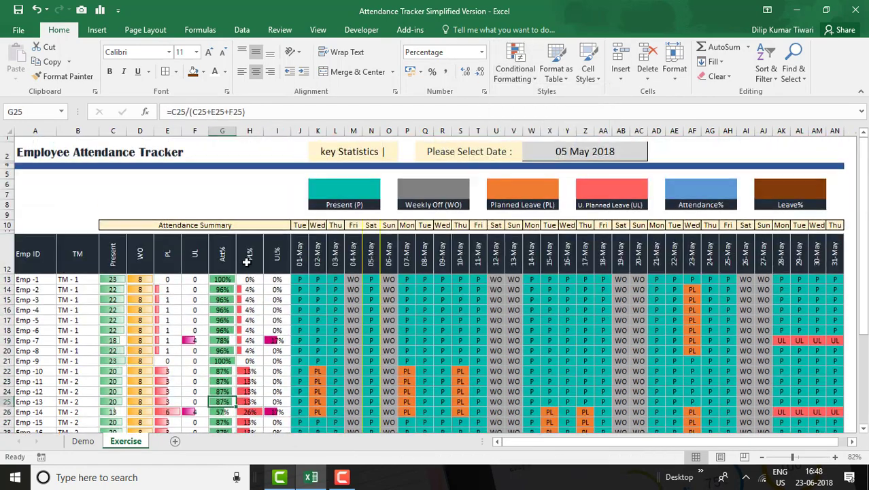
pyautogui.click(34, 263)
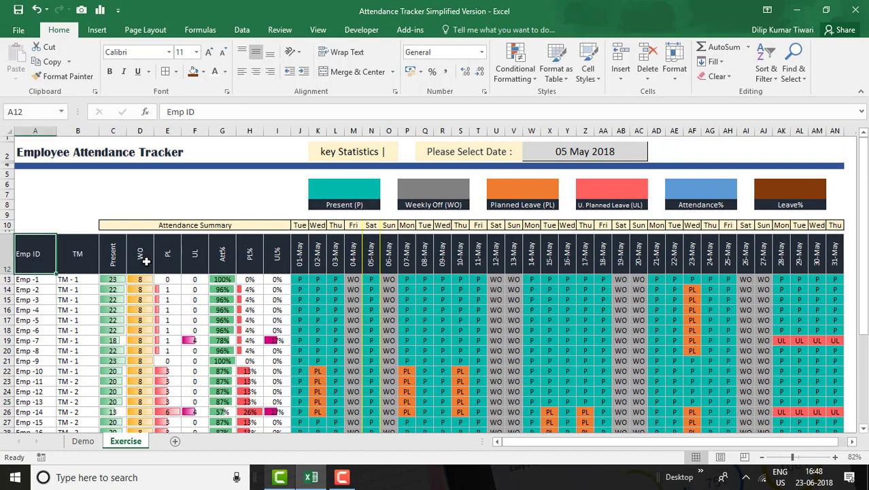
pyautogui.click(355, 195)
pyautogui.click(442, 203)
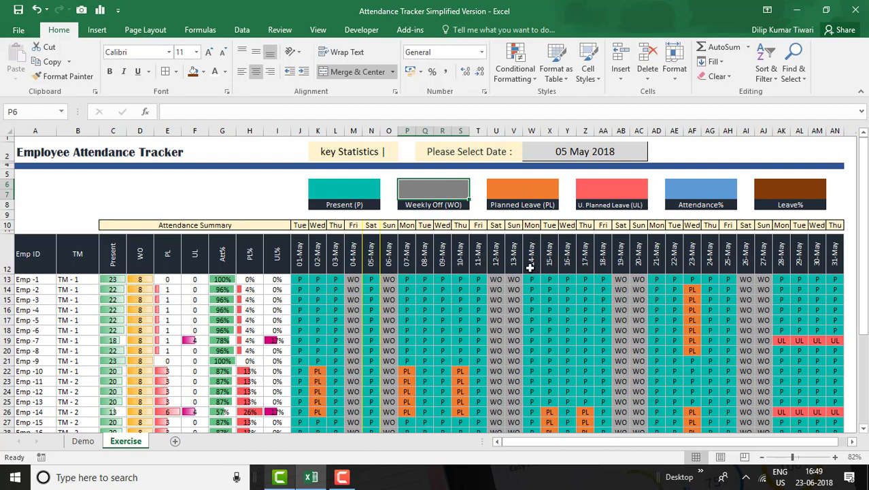
# Begin an OFFSET formula in the Present (P) box with $I$12 as the reference and a row offset of 1
pyautogui.click(365, 191)
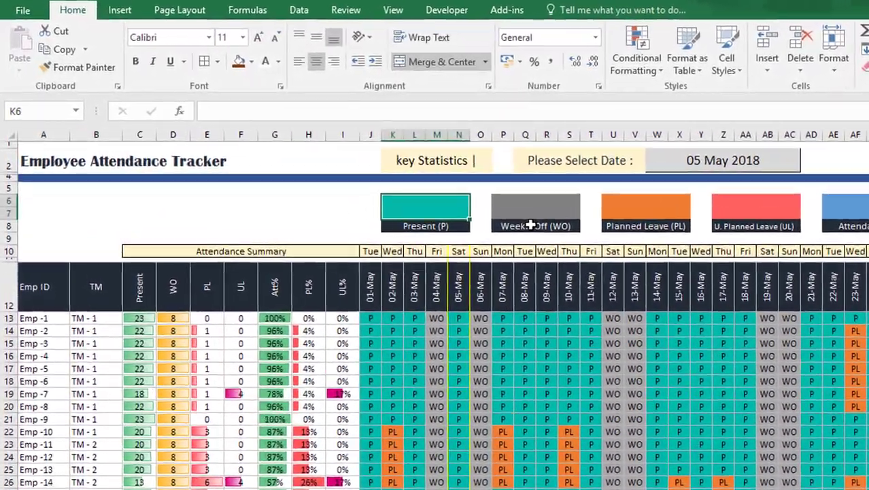
pyautogui.write('=offse')
pyautogui.press('Tab')
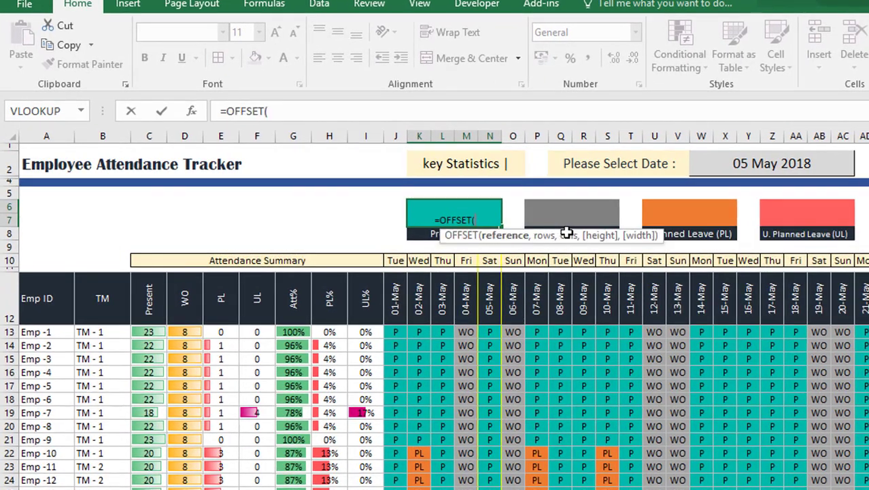
pyautogui.click(371, 309)
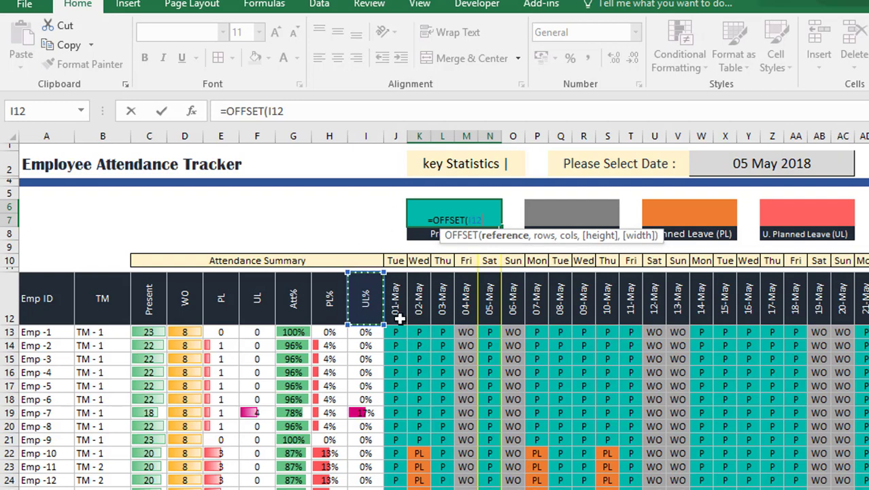
pyautogui.press('F4')
pyautogui.write(',1')
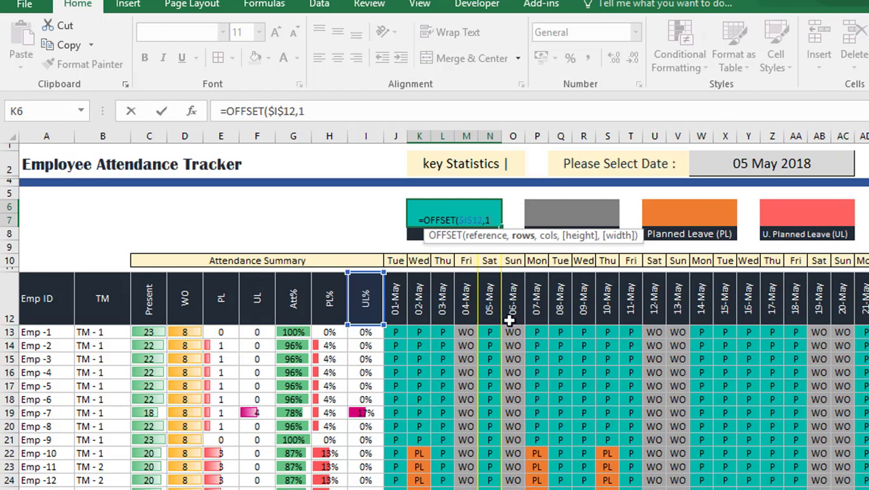
pyautogui.write(',')
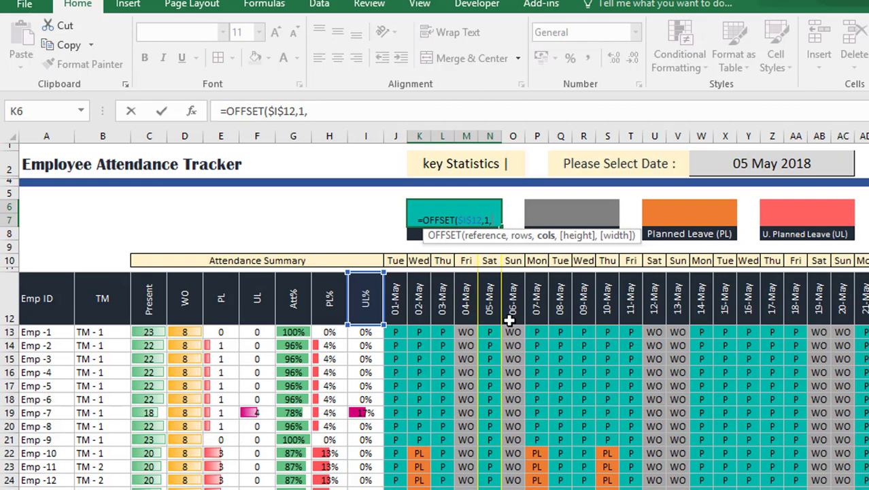
# Add MATCH($W$2,$J$12:$AN$12,0) as the OFFSET column argument to locate the selected date in the date header row
pyautogui.write('mat')
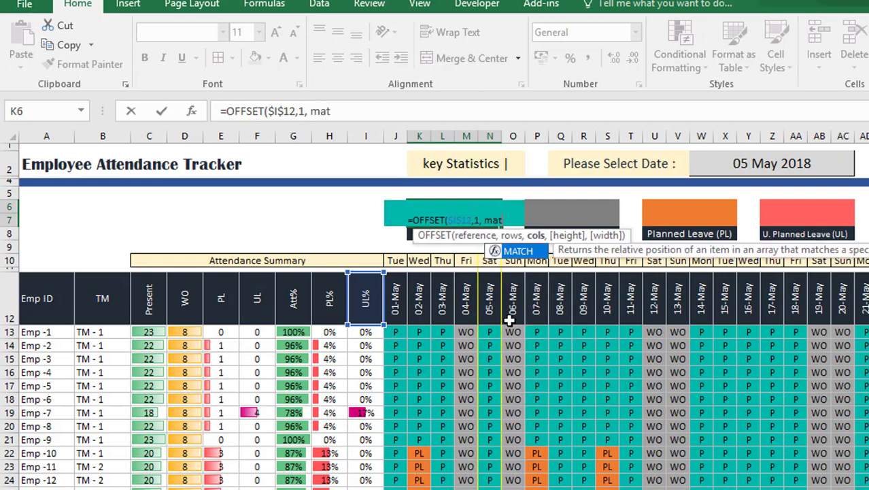
pyautogui.press('Tab')
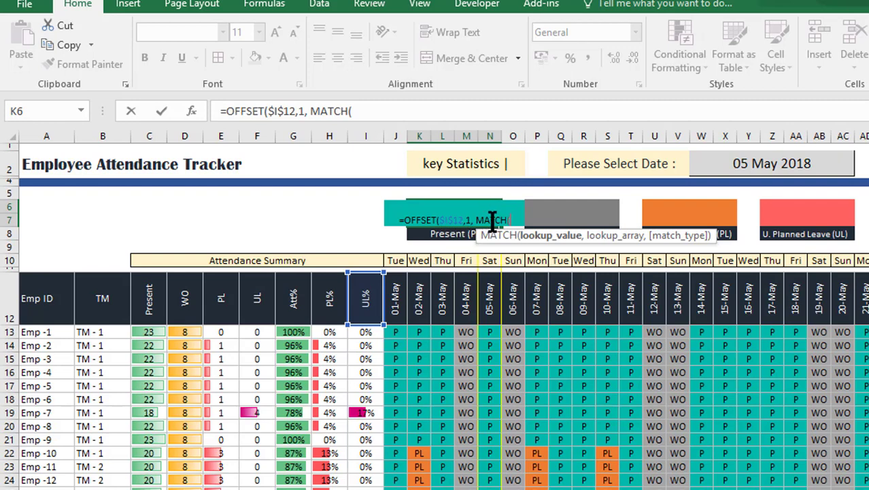
pyautogui.click(759, 166)
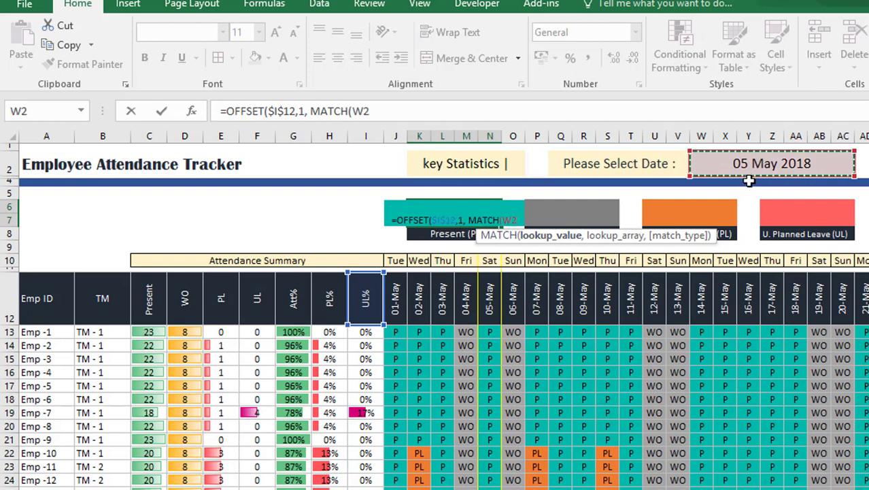
pyautogui.press('F4')
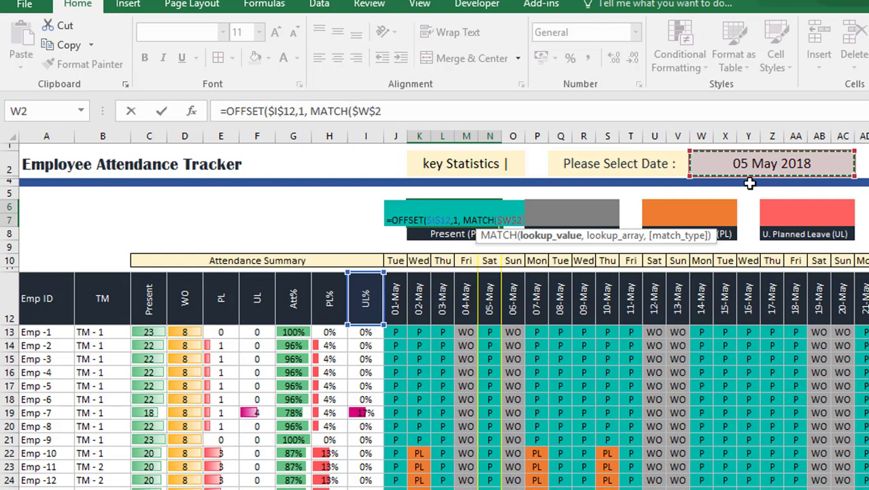
pyautogui.write(',')
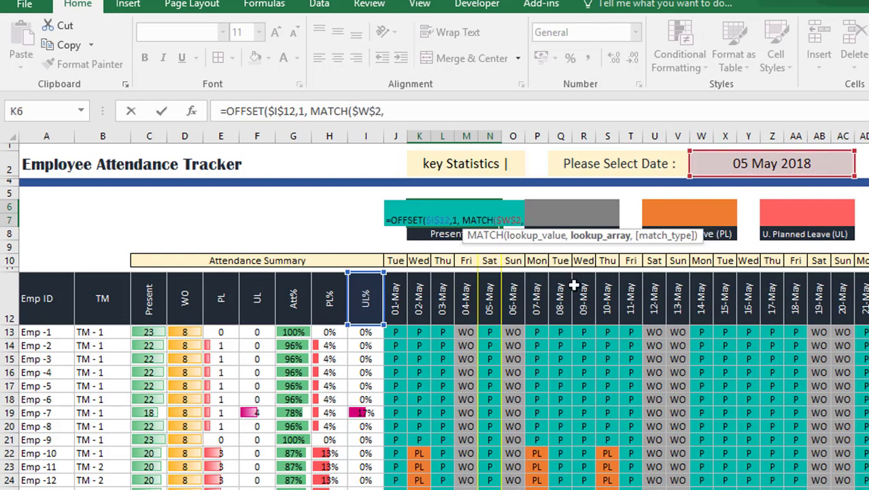
pyautogui.click(403, 300)
pyautogui.hotkey('ctrl', 'shift', 'Right')
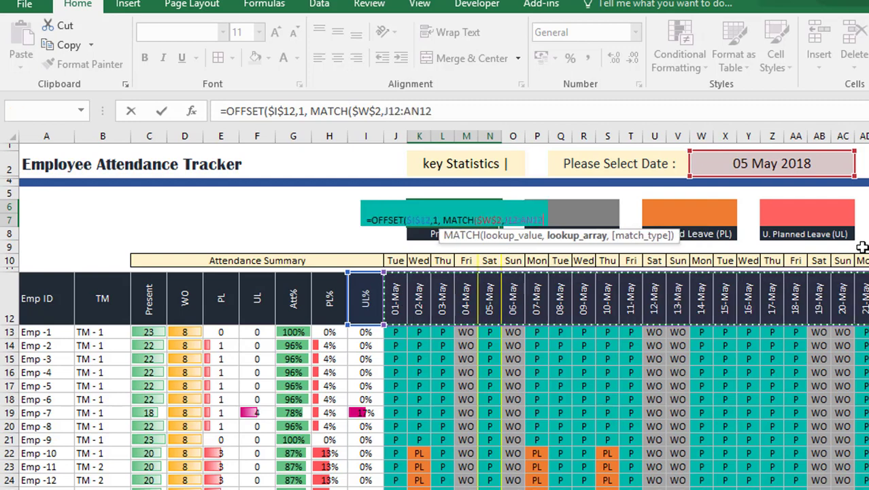
pyautogui.press('F4')
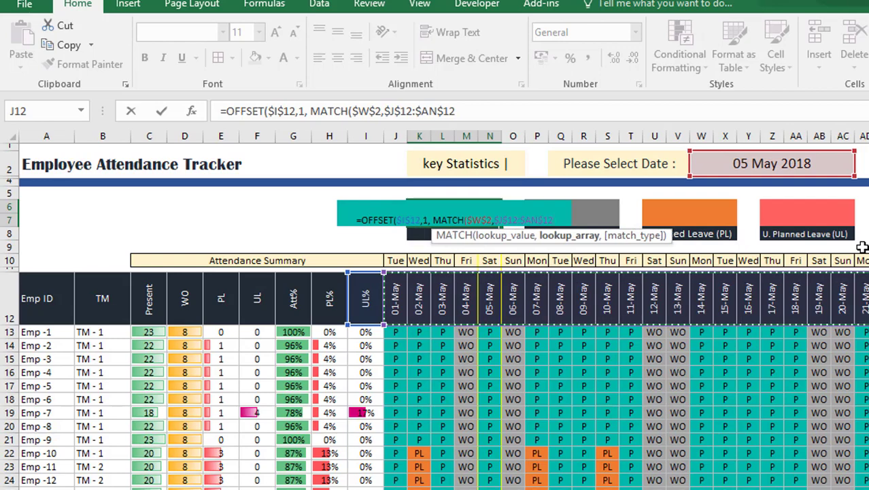
pyautogui.write(',')
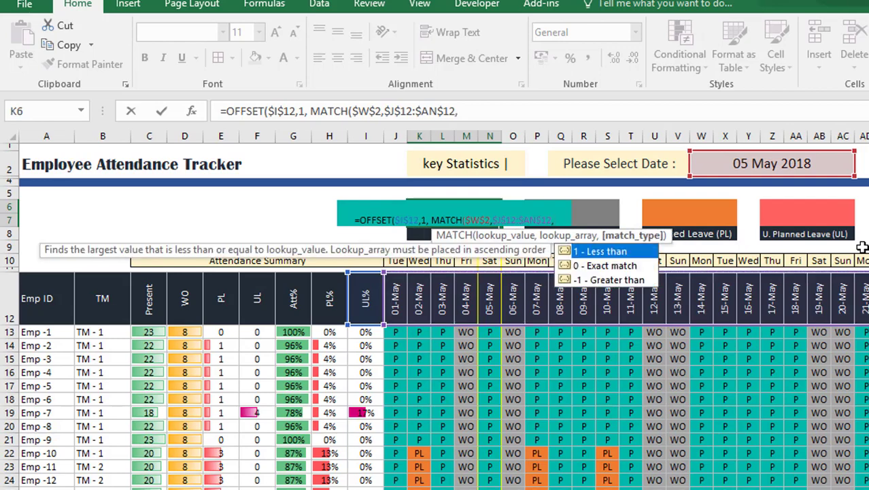
pyautogui.write('0)')
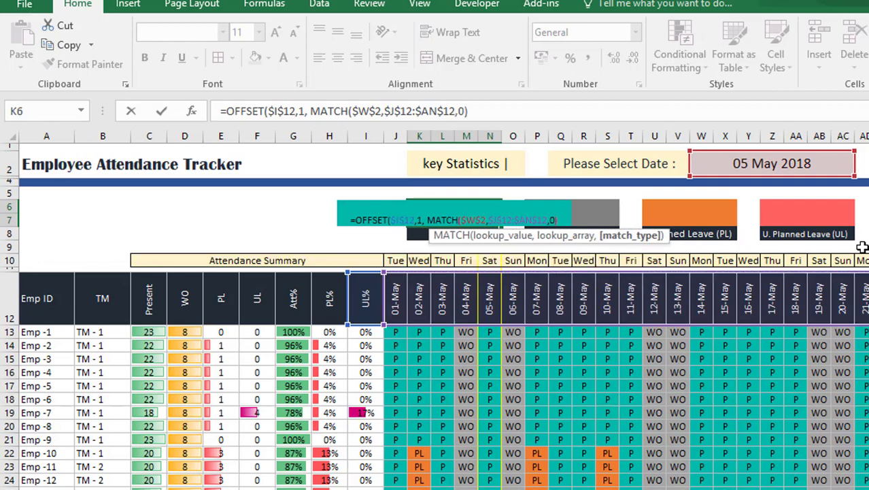
pyautogui.write(',')
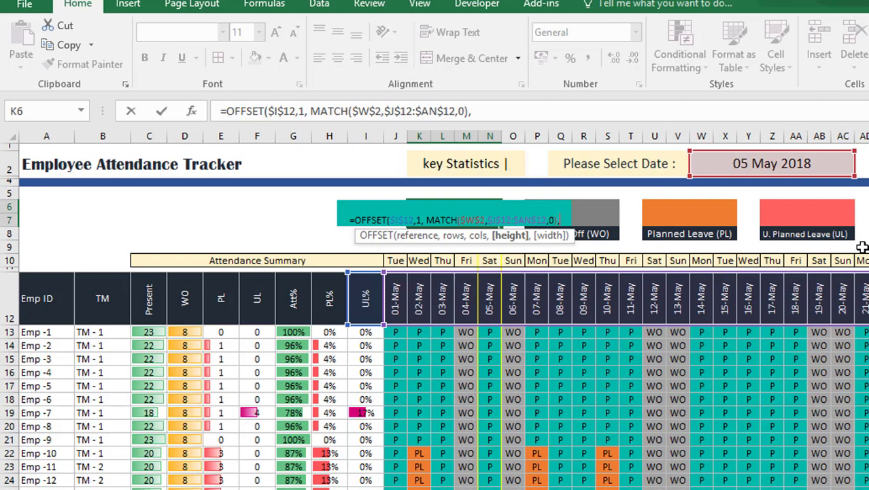
# Complete the OFFSET formula with COUNTA($A$13:$A$42) as the height and 1 as the width, and enter it
pyautogui.click(701, 112)
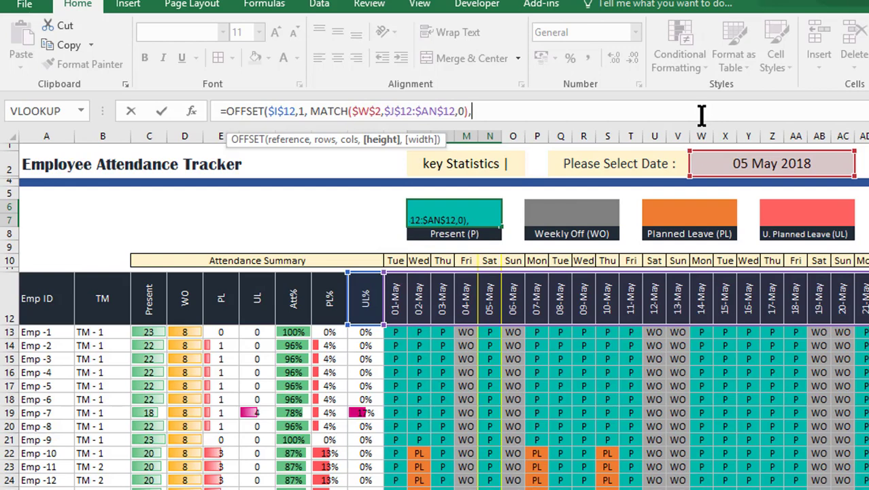
pyautogui.write('count')
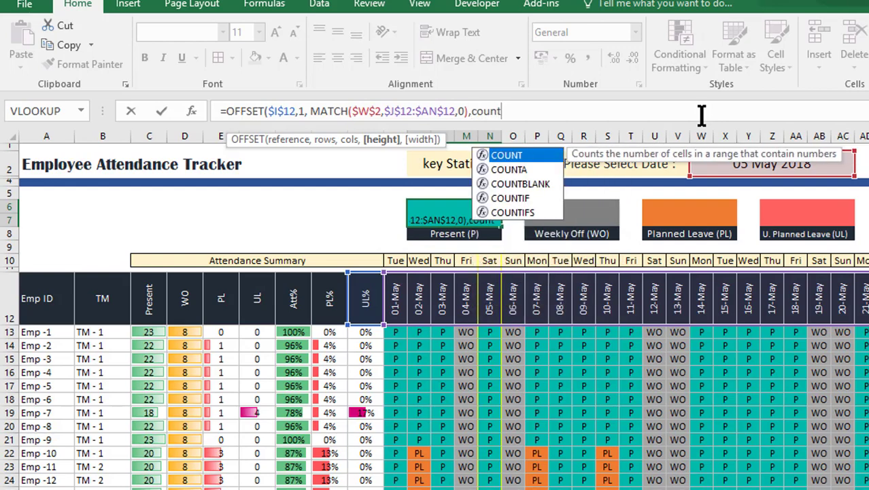
pyautogui.press('Down')
pyautogui.press('Tab')
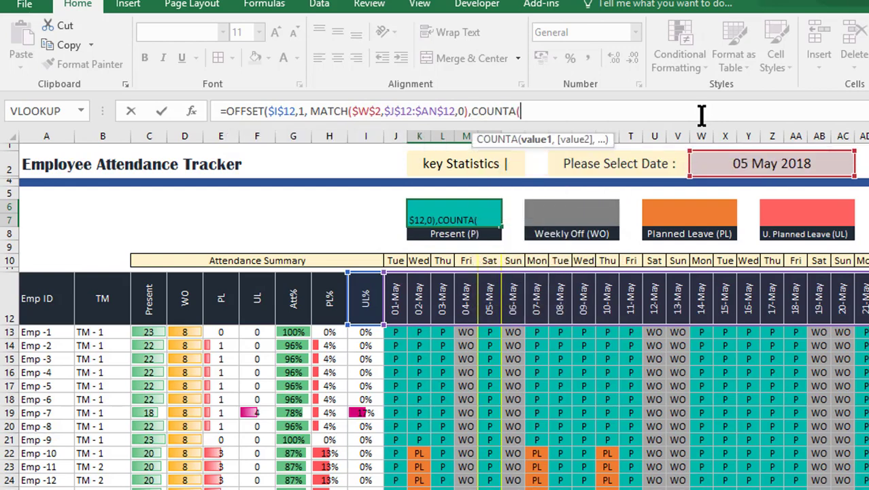
pyautogui.click(53, 331)
pyautogui.hotkey('ctrl', 'shift', 'Down')
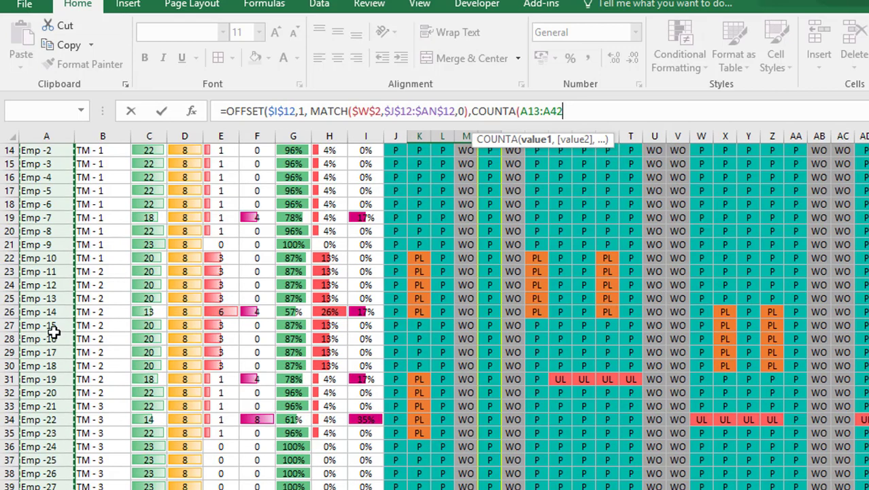
pyautogui.press('F4')
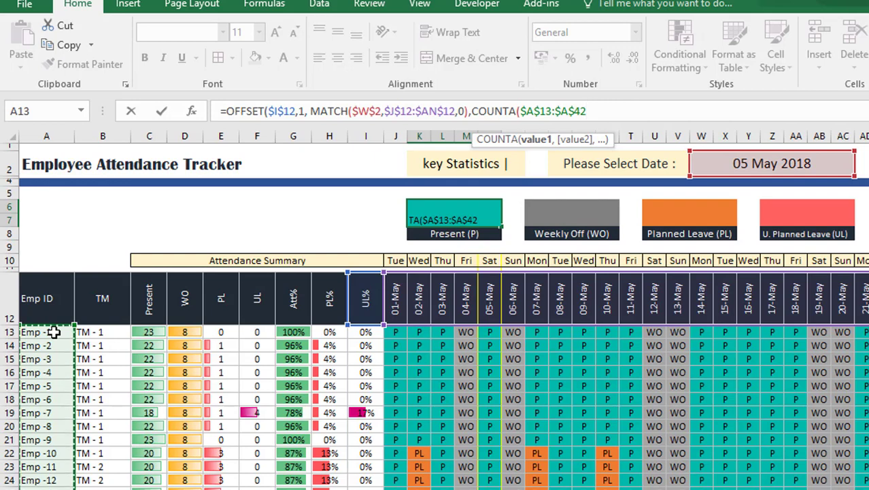
pyautogui.write('), 1')
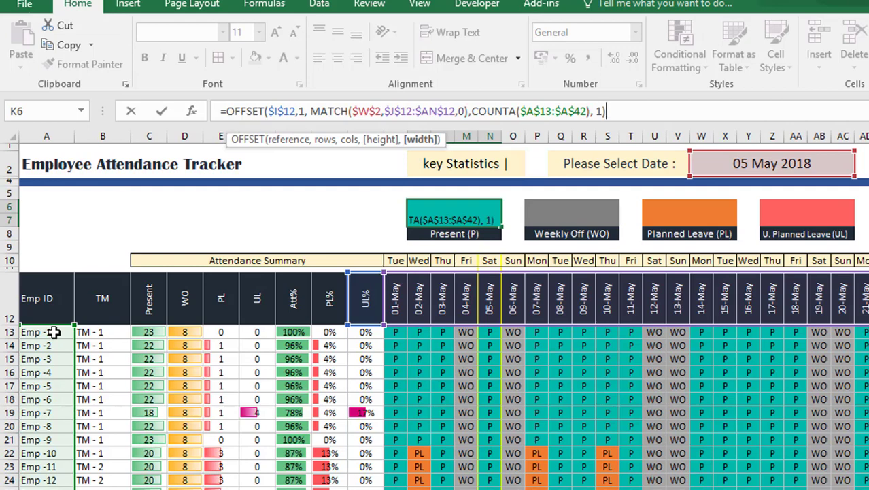
pyautogui.press('Return')
pyautogui.press('Up')
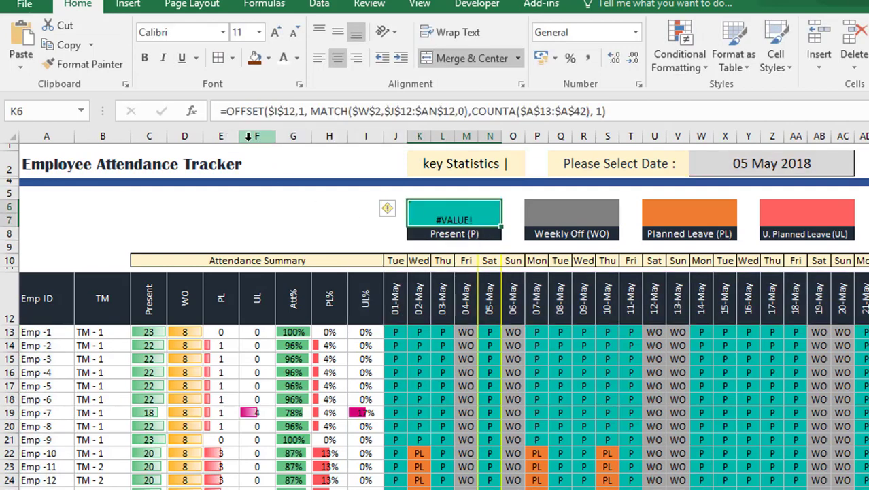
# Wrap the Present (P) box's OFFSET formula in COUNTIF with "P" as the criterion
pyautogui.click(232, 113)
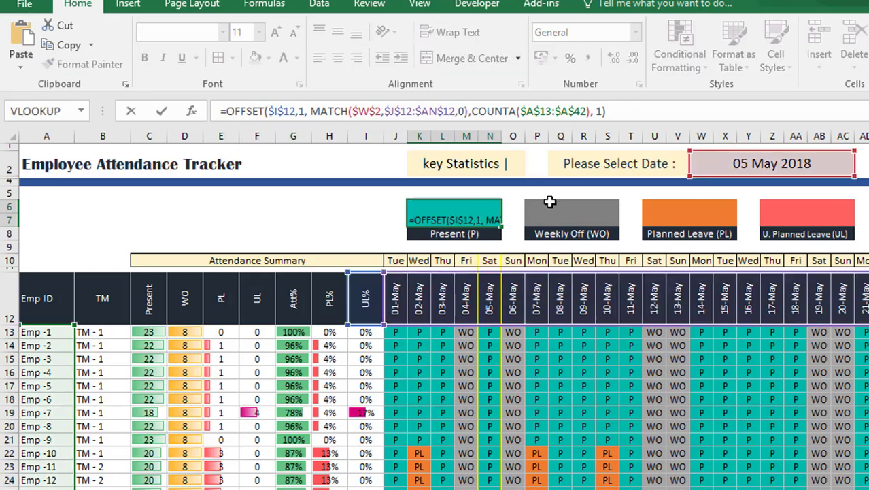
pyautogui.write('Countif')
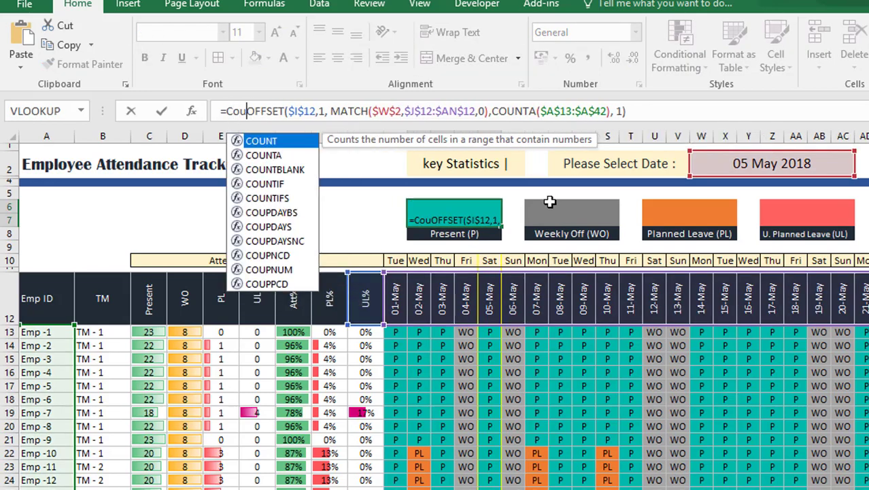
pyautogui.press('Tab')
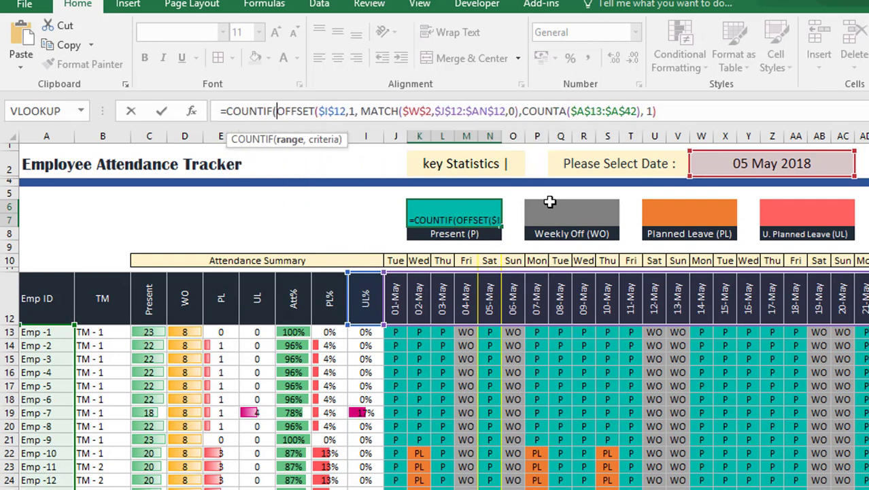
pyautogui.click(670, 111)
pyautogui.write(',')
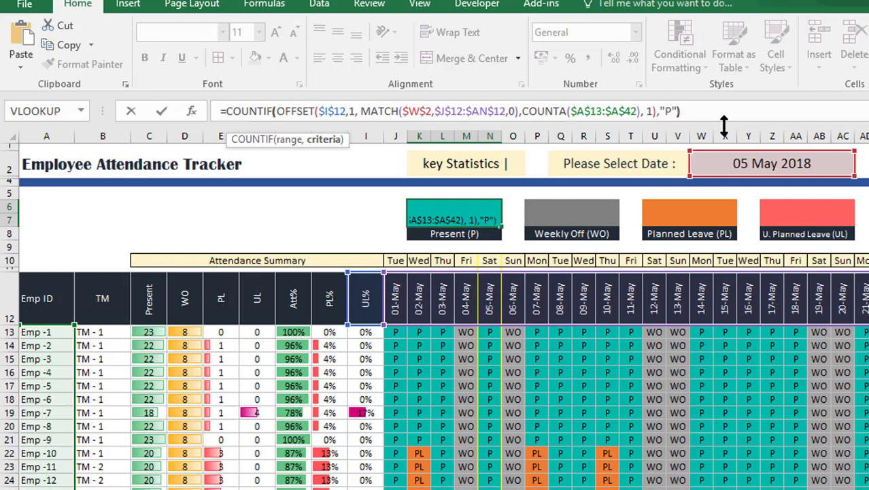
pyautogui.write('"P")')
pyautogui.press('Return')
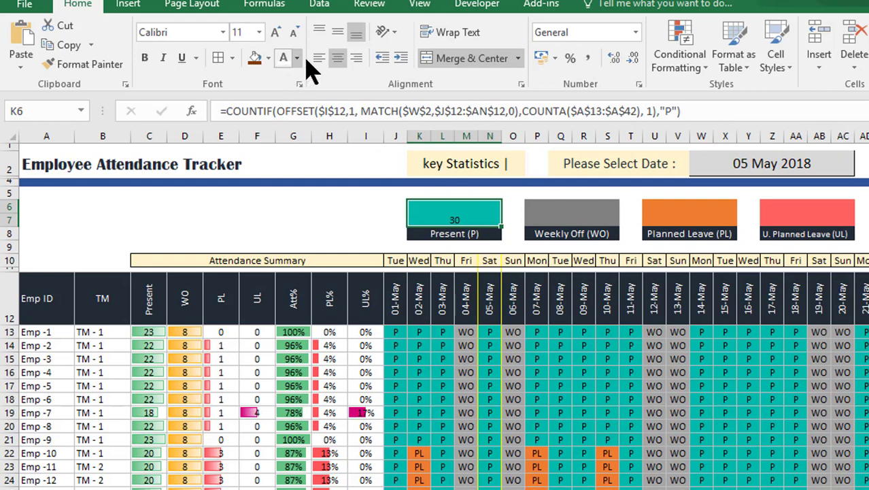
# Format the Present (P) box's count as white, middle-aligned text at font size 18
pyautogui.click(340, 34)
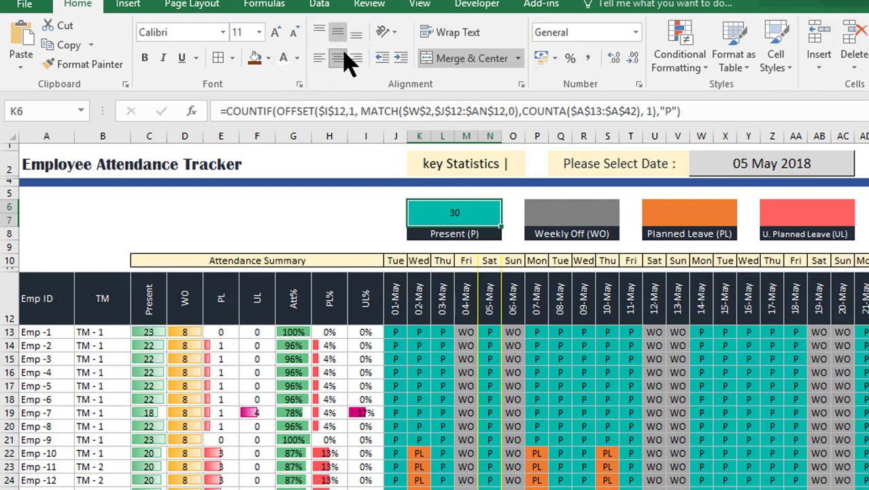
pyautogui.click(345, 60)
pyautogui.click(337, 53)
pyautogui.click(259, 33)
pyautogui.click(243, 128)
pyautogui.click(277, 32)
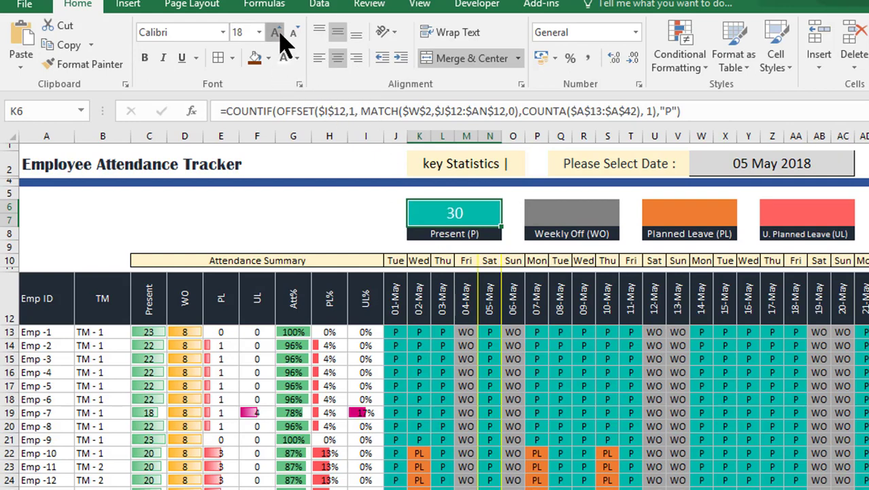
# Increase the Present (P) count's font size to 20 and copy the box's full COUNTIF formula text
pyautogui.click(277, 32)
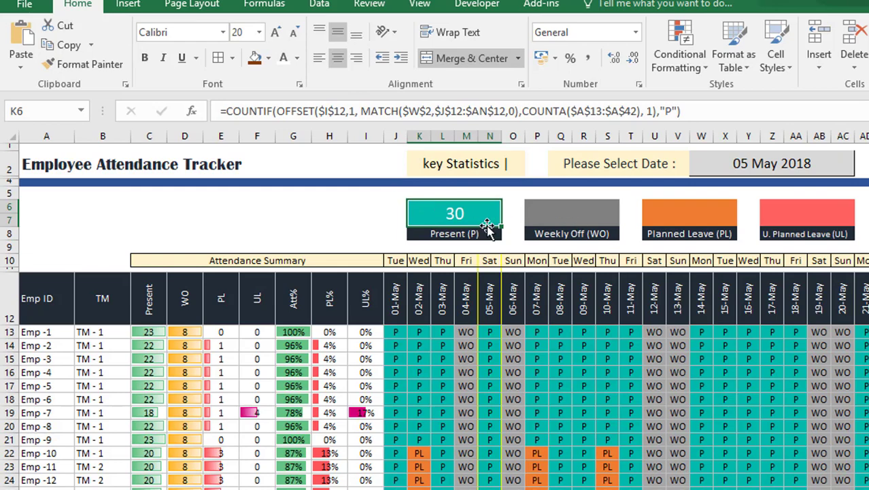
pyautogui.click(694, 111)
pyautogui.moveTo(232, 124); pyautogui.dragTo(216, 111)
pyautogui.hotkey('ctrl', 'c')
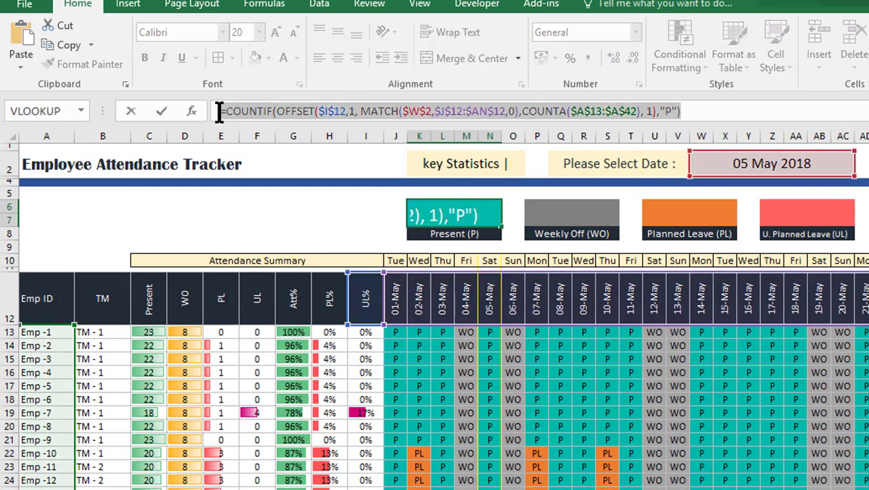
pyautogui.press('Escape')
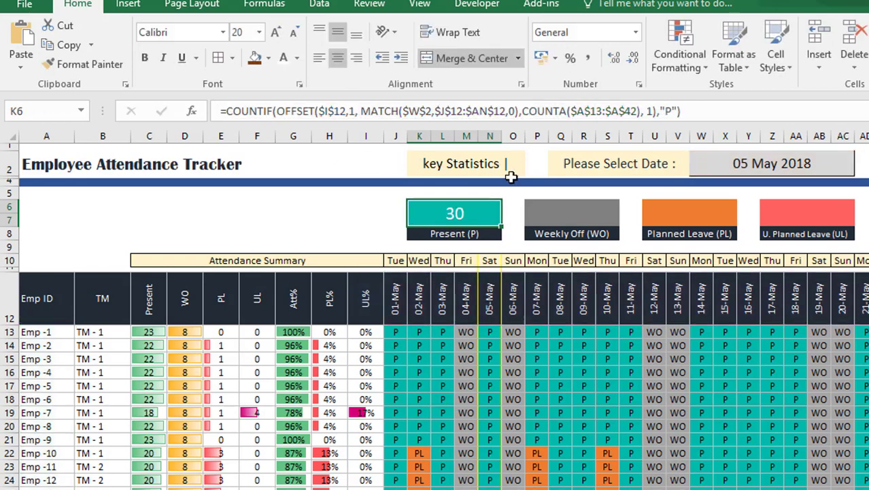
# Paste the COUNTIF formula into the Weekly Off (WO) box and change its criterion to "WO"
pyautogui.click(548, 211)
pyautogui.doubleClick(595, 217)
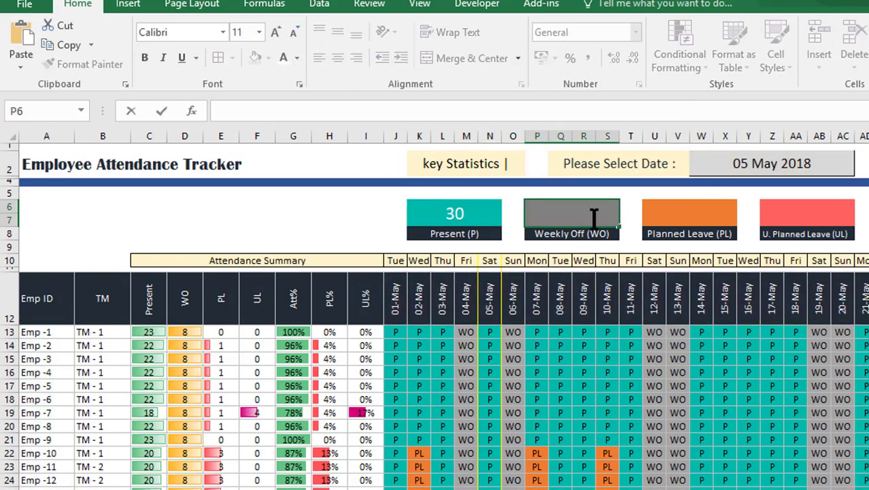
pyautogui.hotkey('ctrl', 'v')
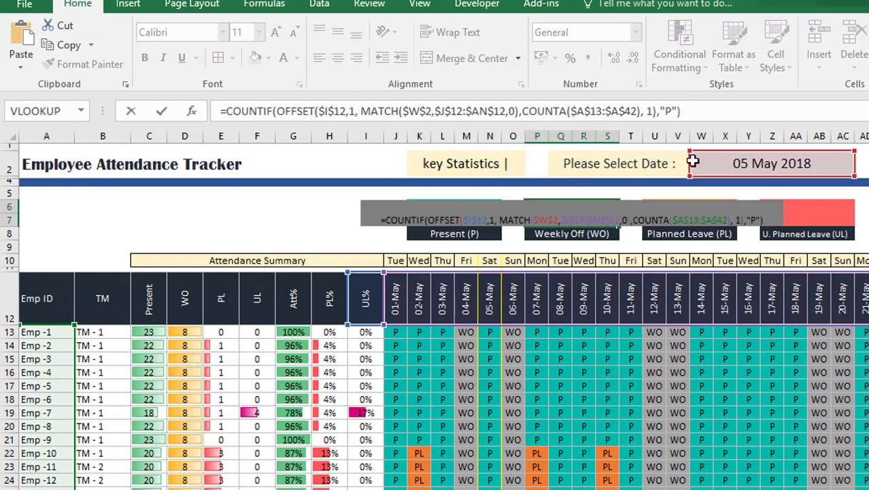
pyautogui.click(667, 111)
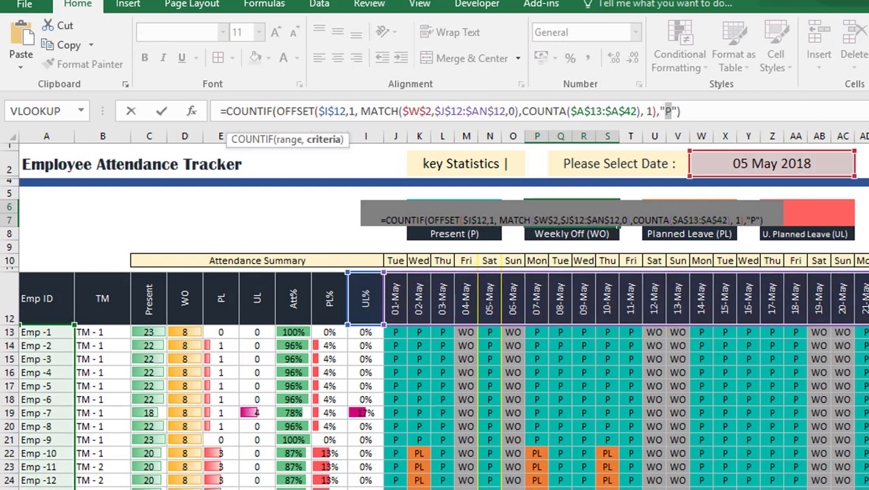
pyautogui.write('WO')
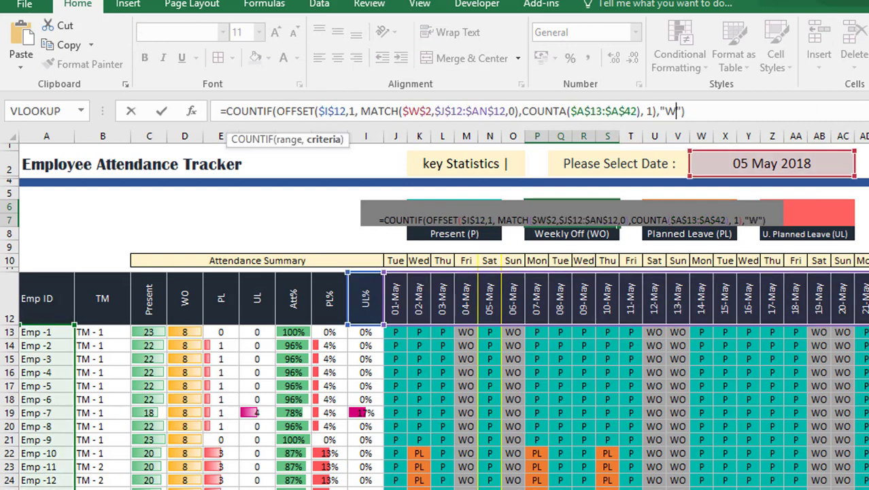
pyautogui.press('Return')
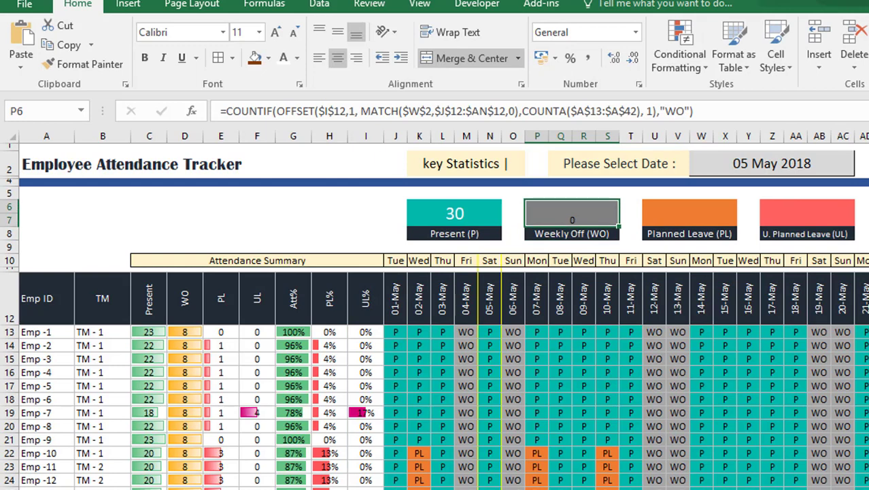
# Format the Weekly Off (WO) box's count as white, middle-aligned text at font size 20
pyautogui.click(437, 210)
pyautogui.click(569, 208)
pyautogui.click(237, 33)
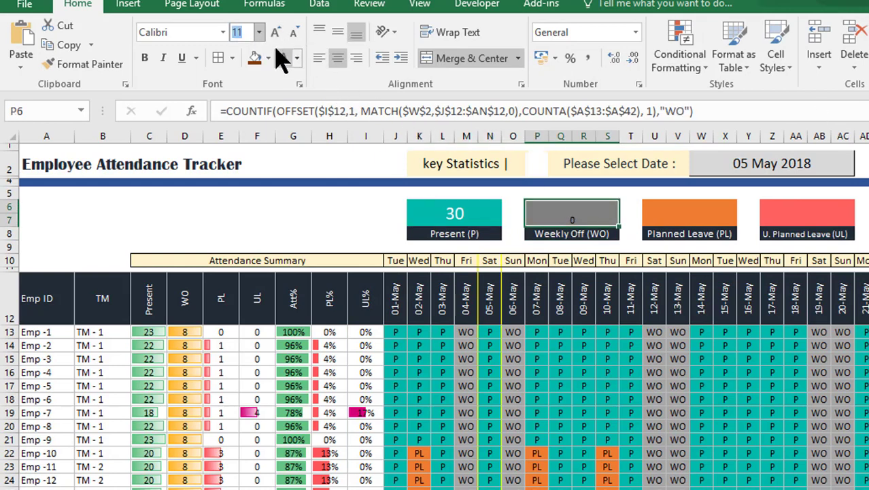
pyautogui.write('20')
pyautogui.press('Return')
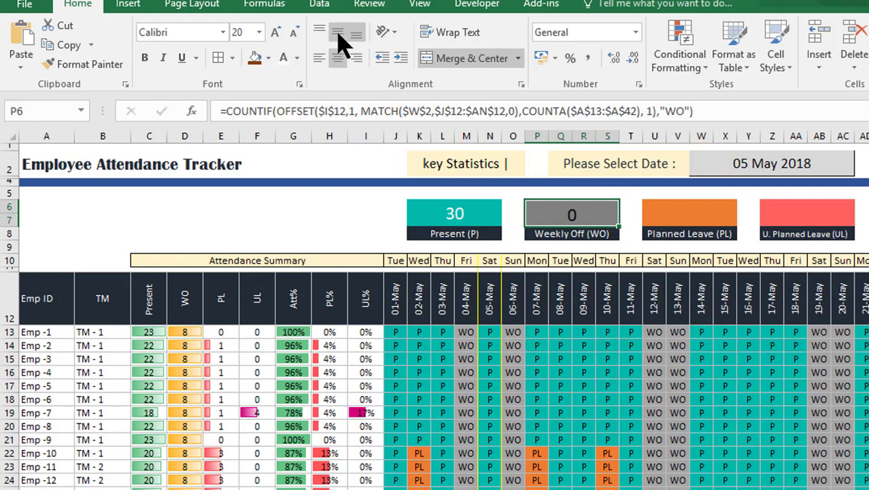
pyautogui.click(282, 58)
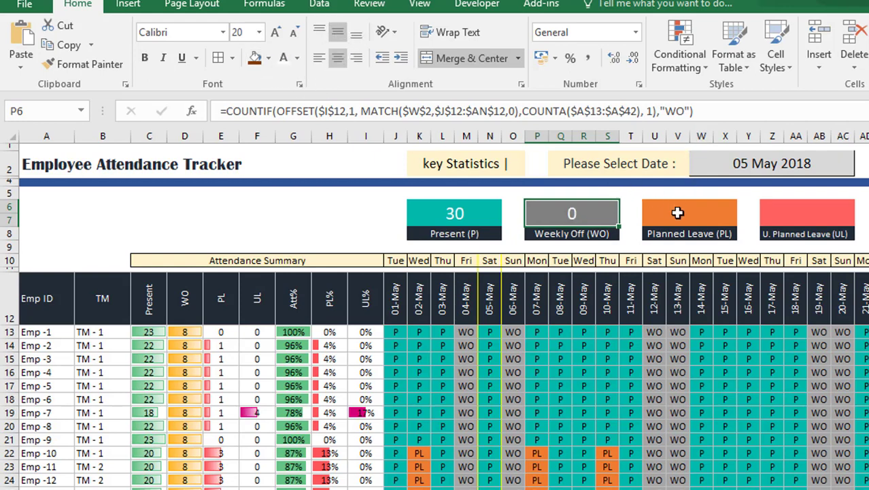
# Paste the COUNTIF formula into the Planned Leave (PL) box and change its criterion to "PL"
pyautogui.click(725, 201)
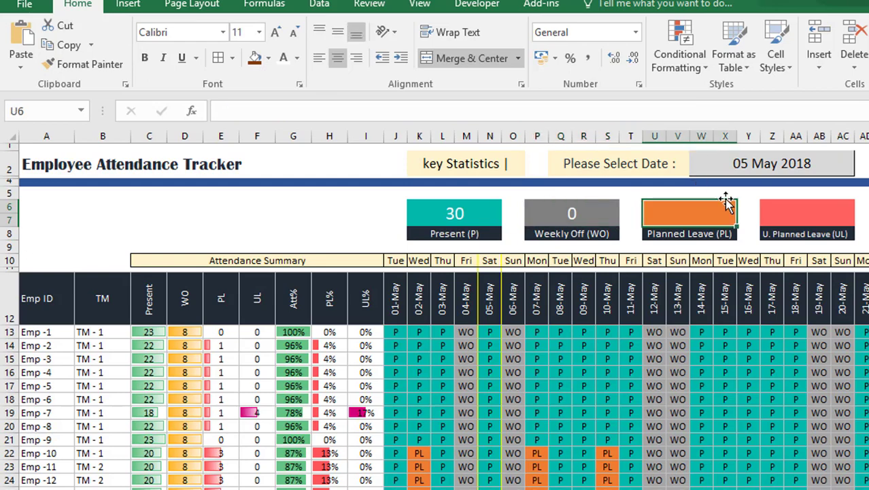
pyautogui.doubleClick(726, 199)
pyautogui.hotkey('ctrl', 'v')
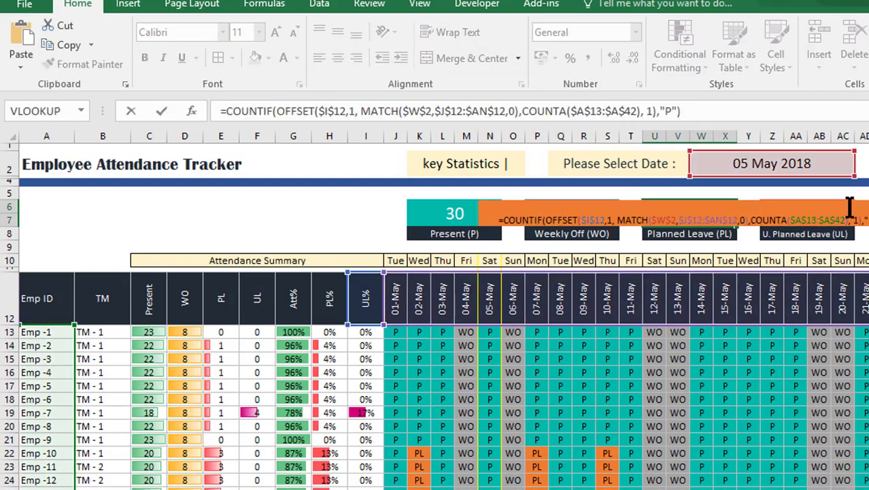
pyautogui.click(669, 114)
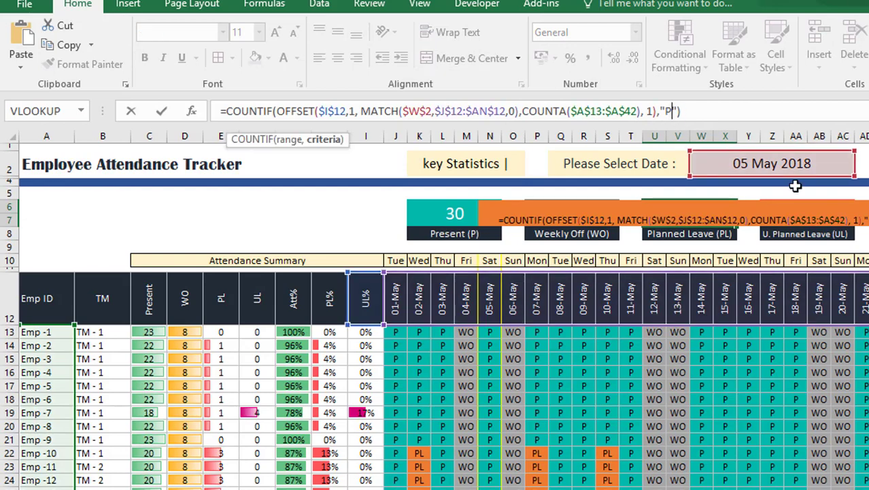
pyautogui.write('L')
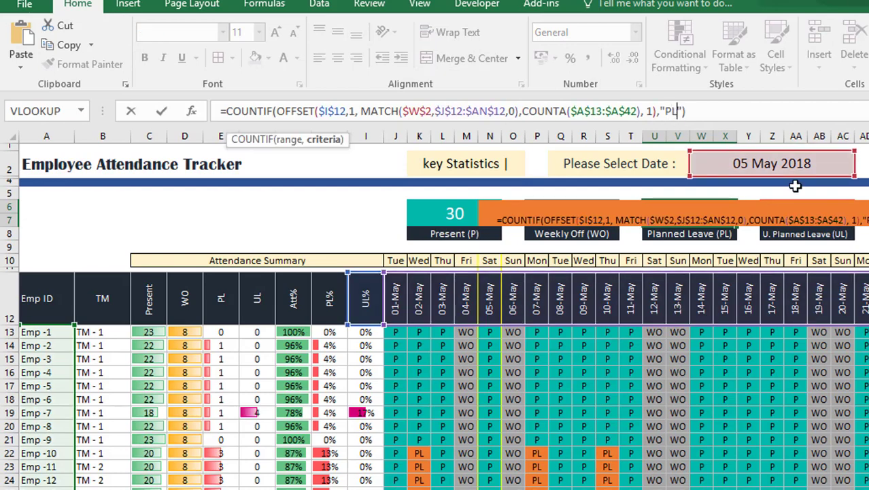
pyautogui.hotkey('ctrl', 'Return')
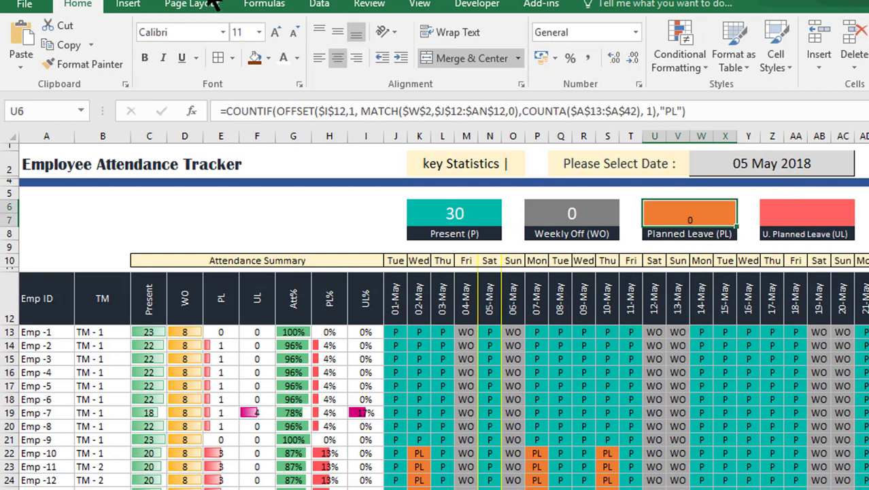
# Format the Planned Leave (PL) box's count as white, middle-aligned text at font size 20
pyautogui.click(238, 32)
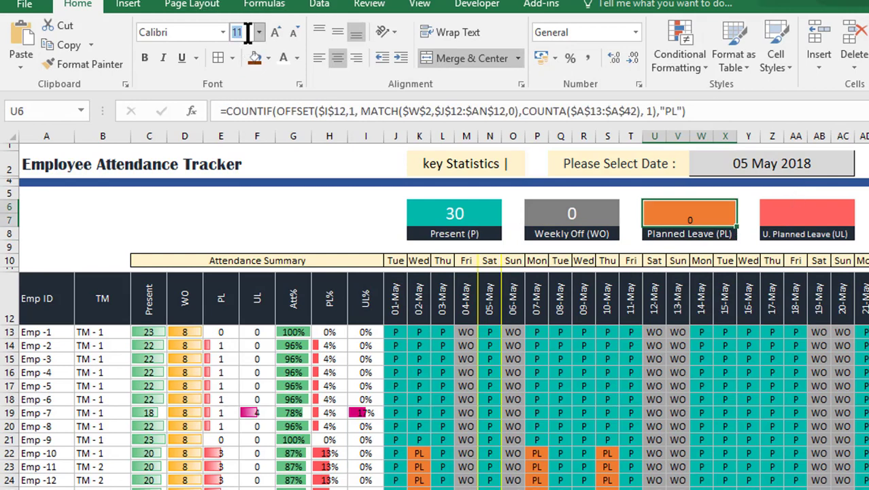
pyautogui.write('20')
pyautogui.press('Return')
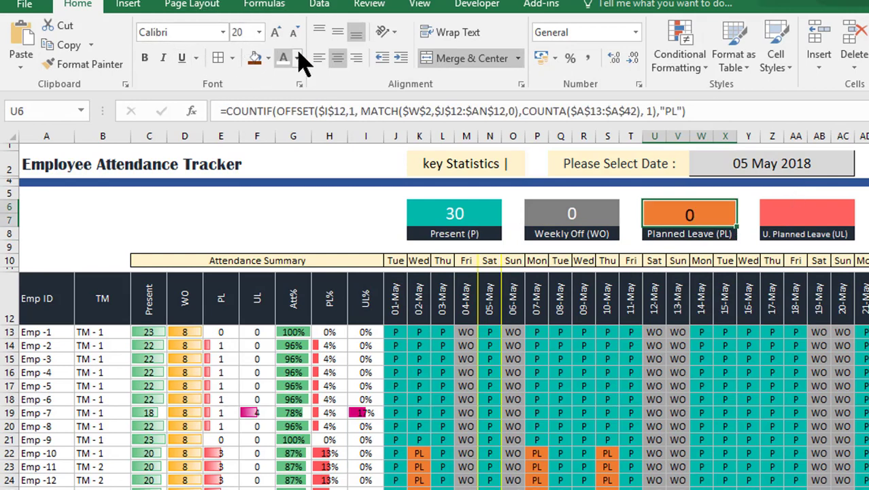
pyautogui.click(333, 32)
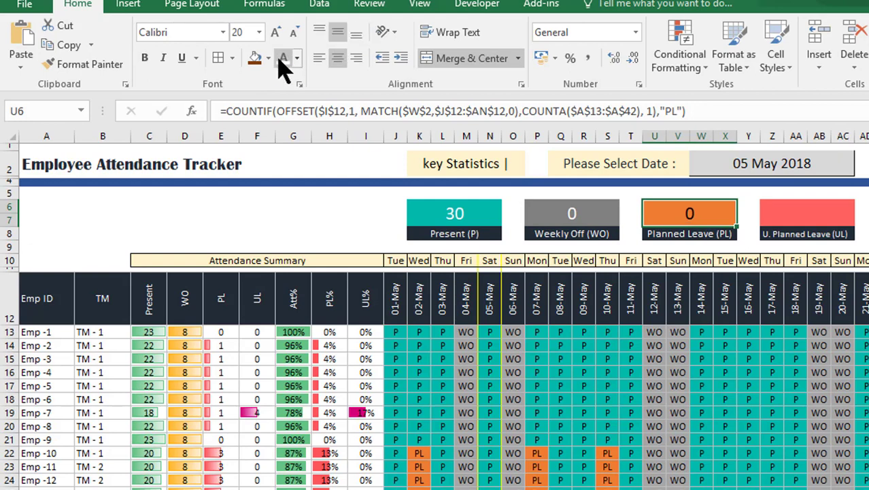
# Copy the Planned Leave (PL) box's COUNTIF formula text into the U. Planned Leave (UL) box
pyautogui.click(783, 216)
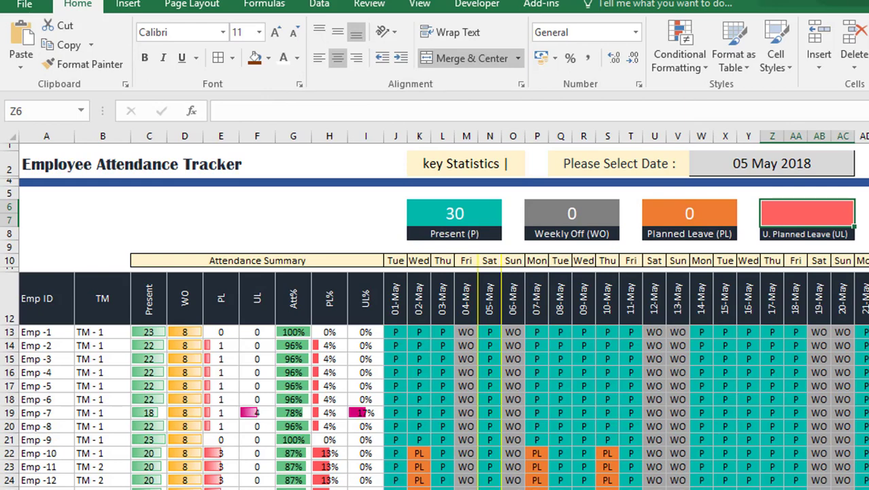
pyautogui.press('Left')
pyautogui.press('Left')
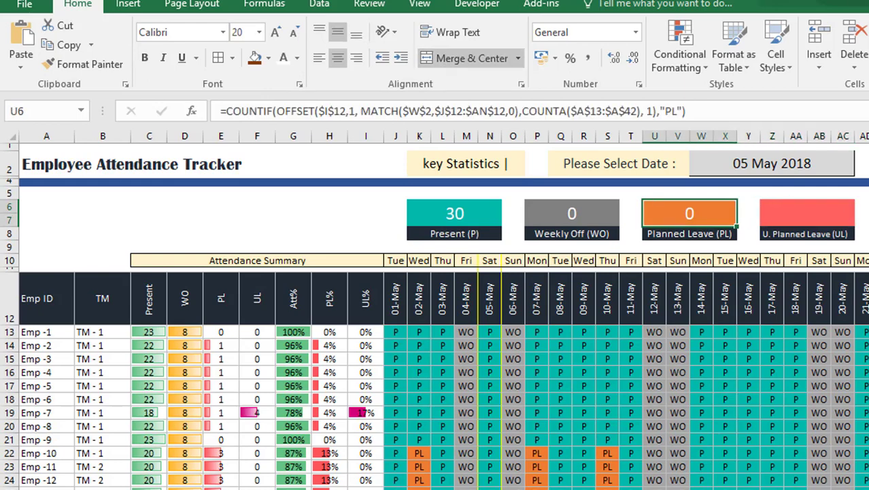
pyautogui.click(586, 102)
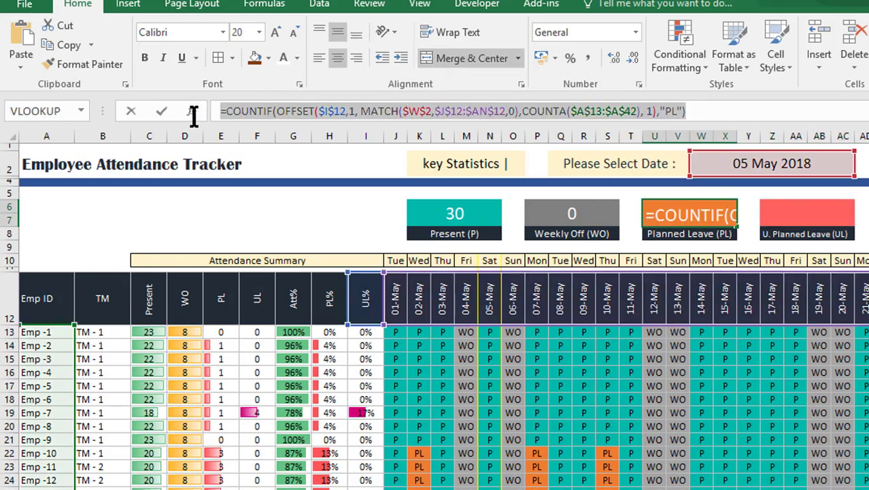
pyautogui.press('Tab')
pyautogui.press('Right')
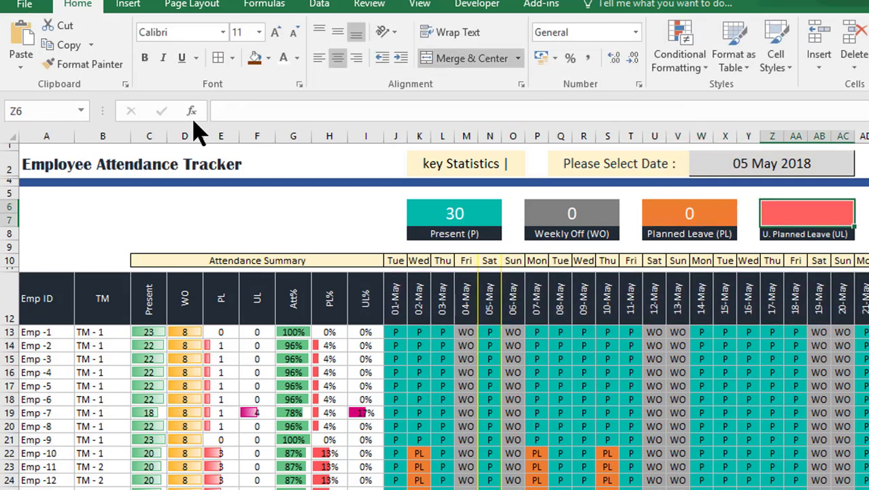
pyautogui.press('F2')
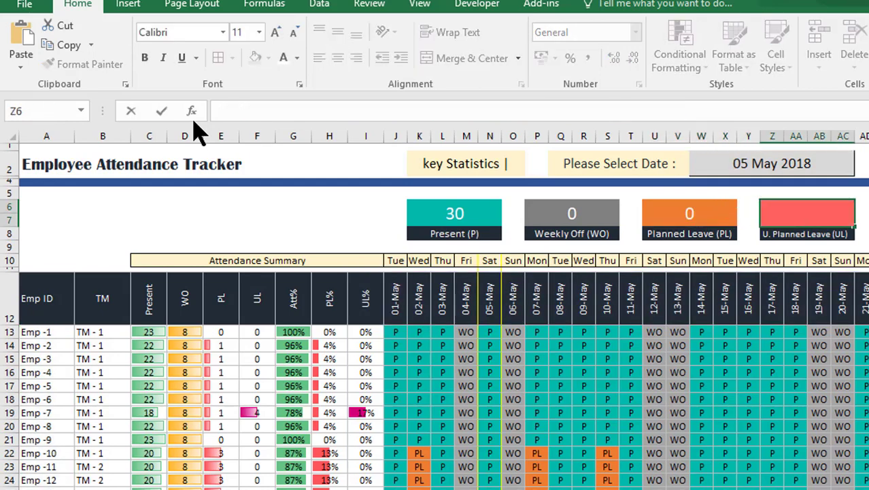
pyautogui.write('=COUNTIF(OFFSET($I$12,1, MATCH($W$2,$J$12:$AN$12,0),COUNTA($A$13:$A$42), 1),"PL")')
pyautogui.press('Return')
pyautogui.press('Up')
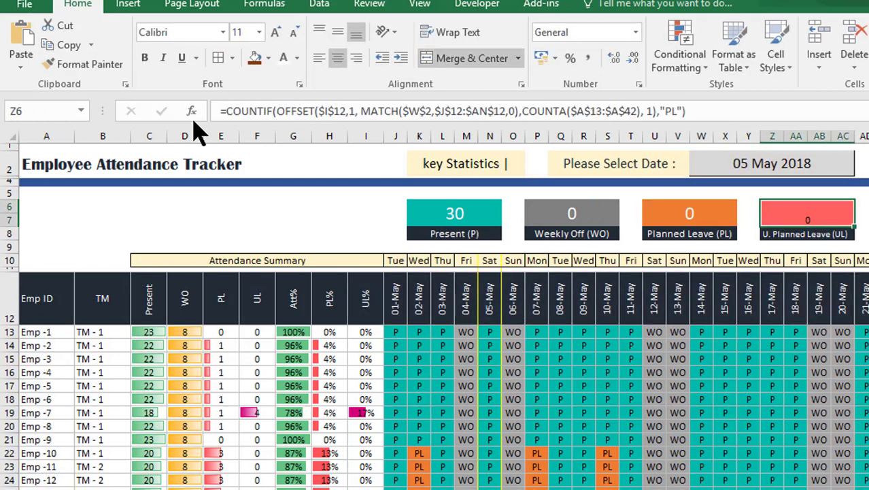
# Change the U. Planned Leave box's COUNTIF criterion to "UL" and format its count as white, middle-aligned text at font size 20
pyautogui.press('F2')
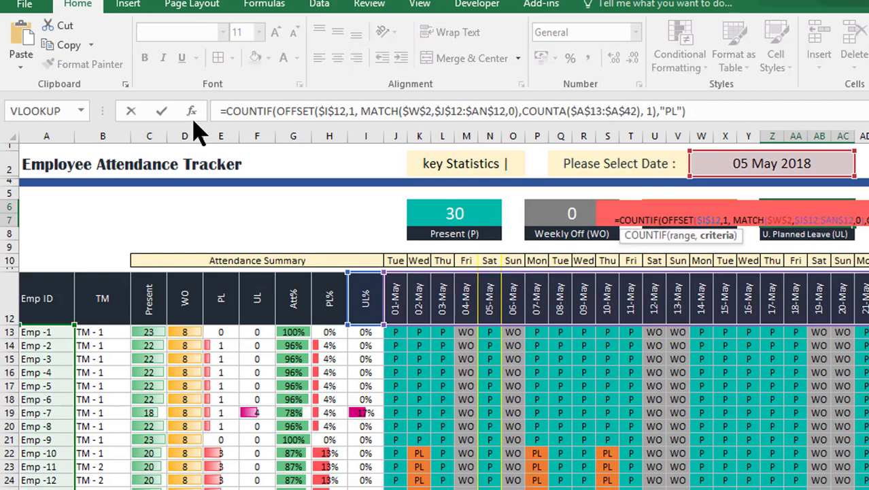
pyautogui.press('BackSpace')
pyautogui.write('U')
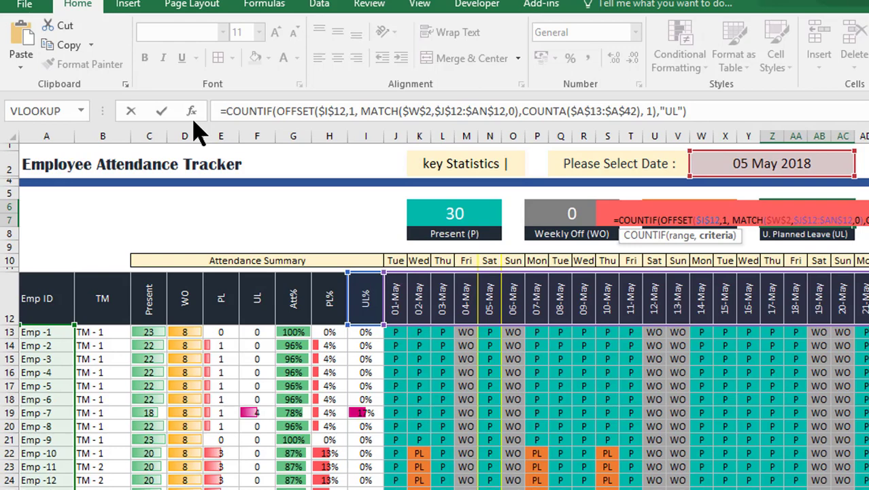
pyautogui.hotkey('ctrl', 'Return')
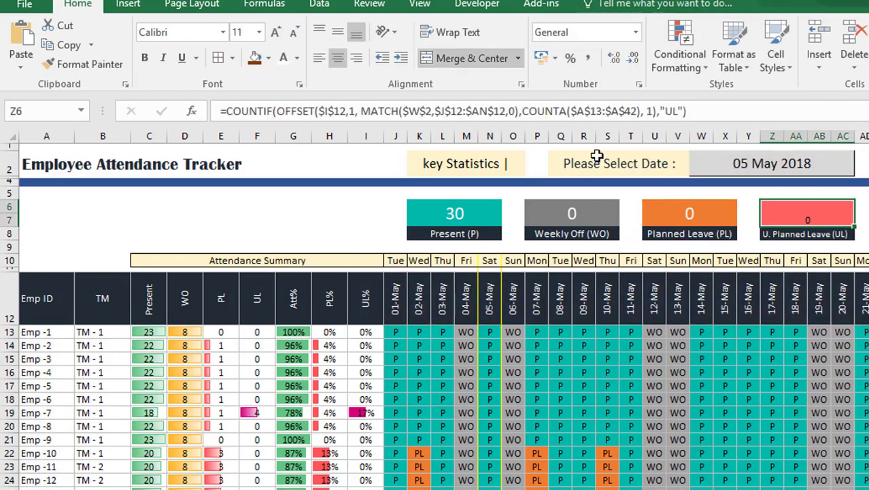
pyautogui.click(251, 34)
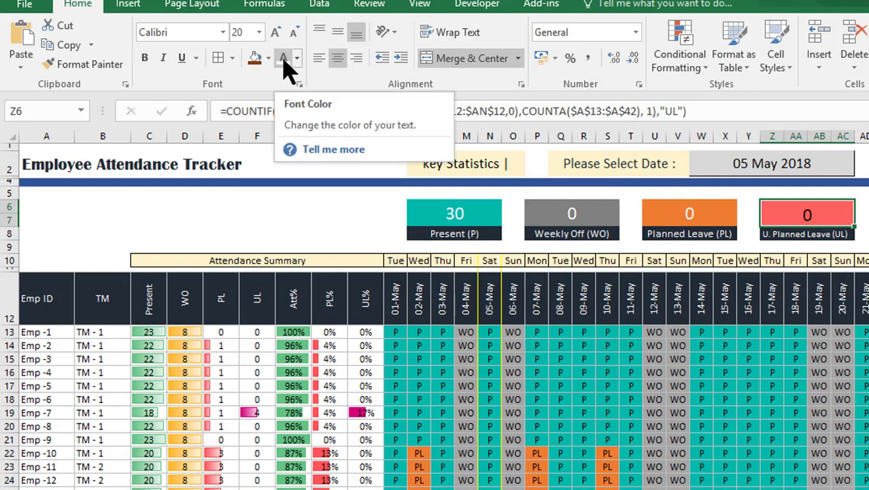
pyautogui.click(336, 34)
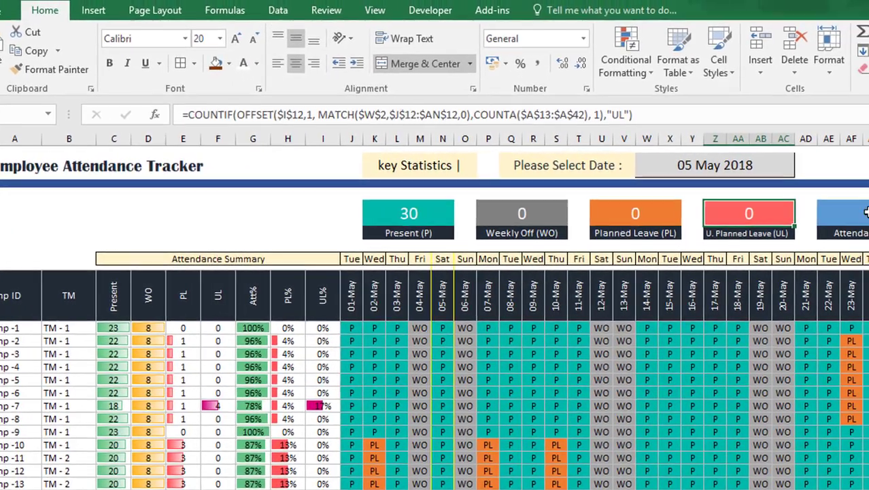
# Format the empty Attendance% and Leave% boxes for white, middle-aligned text at font size 20
pyautogui.click(779, 211)
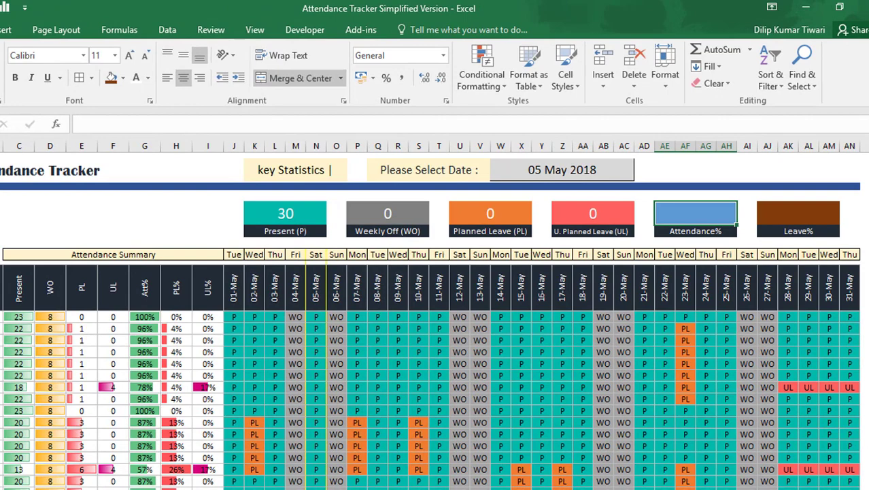
pyautogui.click(101, 56)
pyautogui.write('20')
pyautogui.press('Return')
pyautogui.click(179, 56)
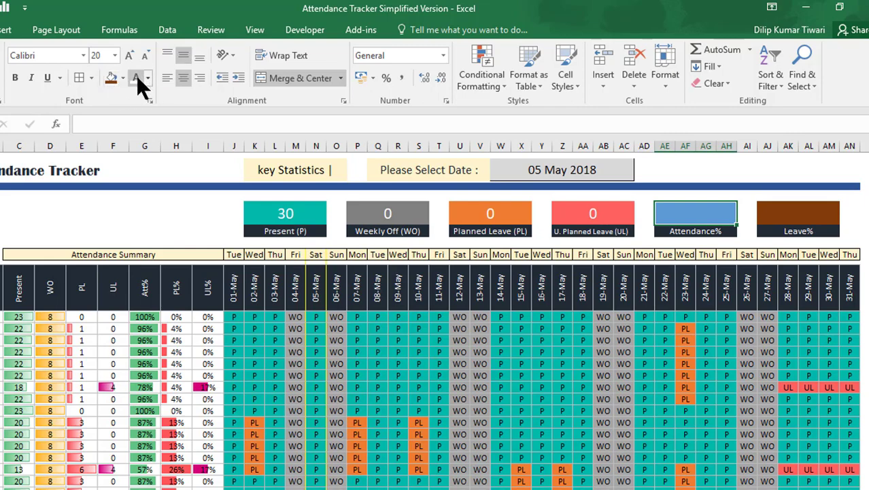
pyautogui.click(792, 217)
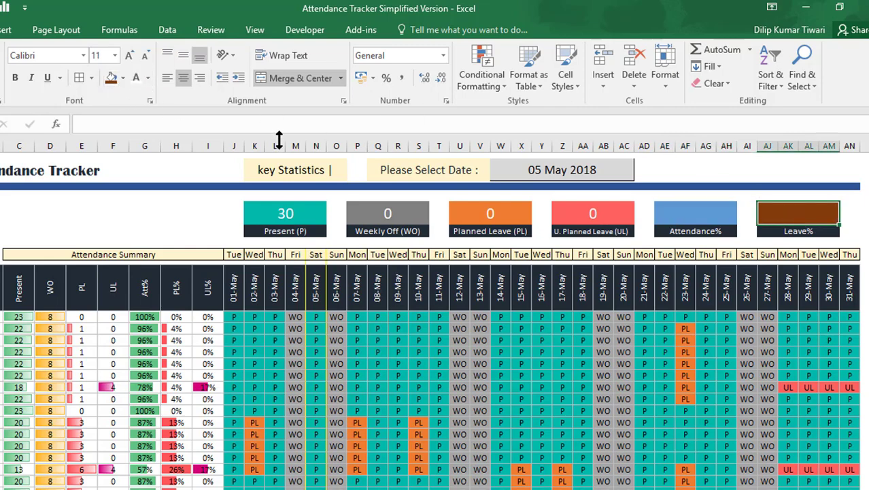
pyautogui.click(104, 55)
# Enter the formula =K6/(K6+U6+Z6) in the Attendance% box and format it as a percentage without decimals
pyautogui.click(673, 221)
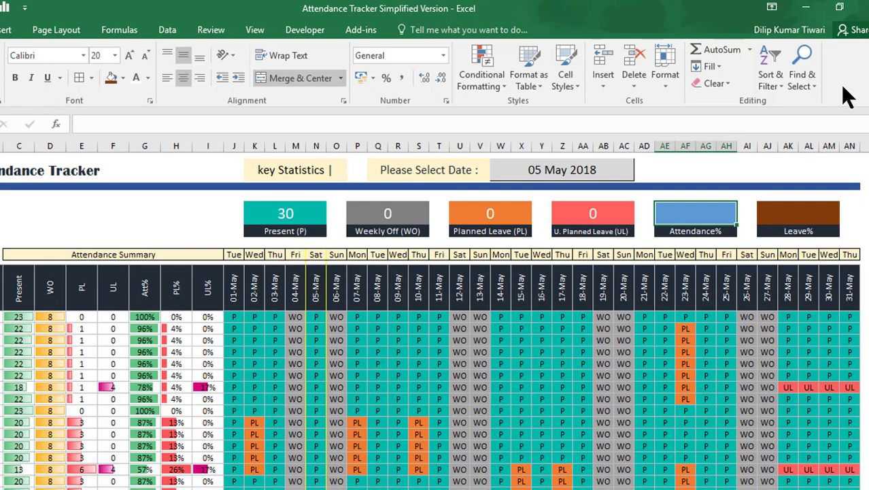
pyautogui.write('=')
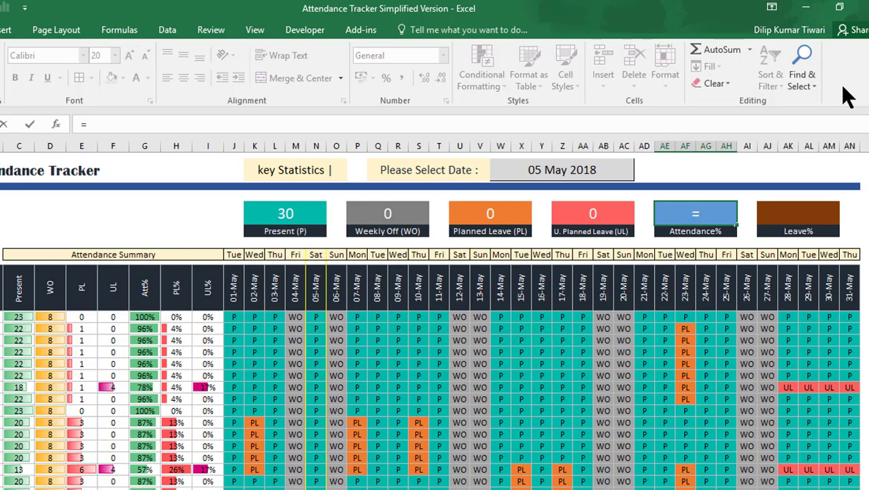
pyautogui.press('Left')
pyautogui.press('Left')
pyautogui.press('Left')
pyautogui.press('Left')
pyautogui.press('Left')
pyautogui.press('Left')
pyautogui.press('Left')
pyautogui.press('Left')
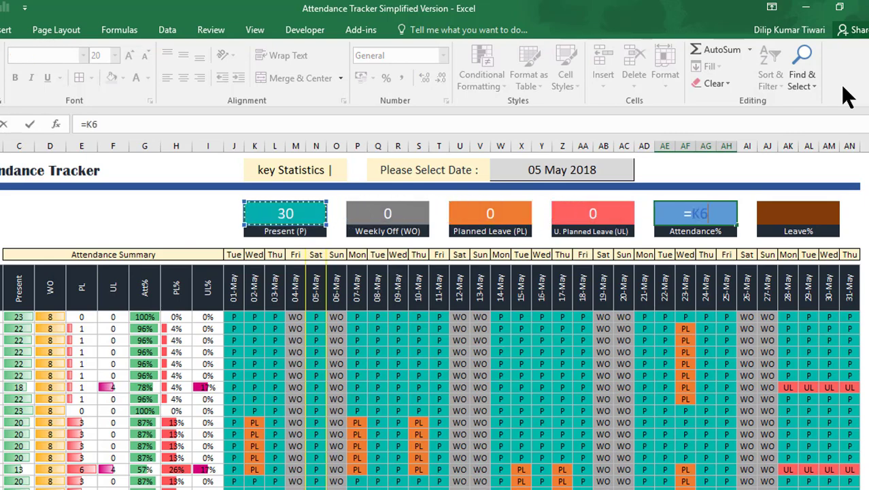
pyautogui.write('/(')
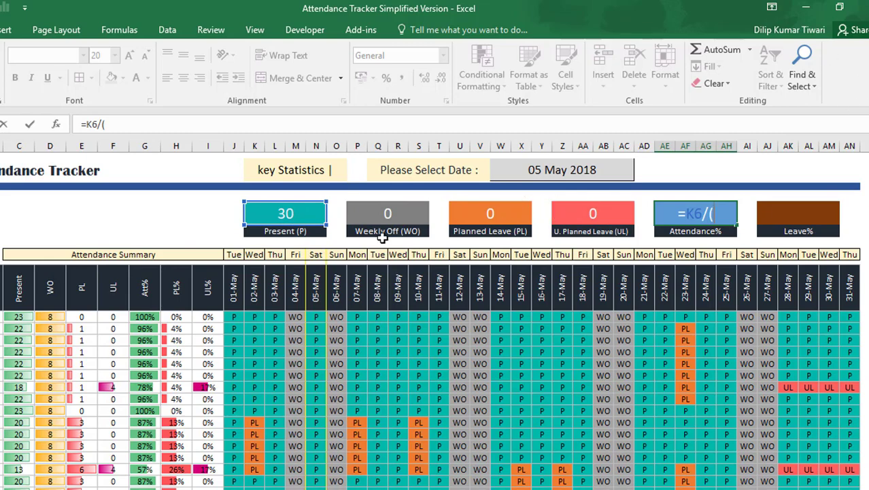
pyautogui.click(310, 216)
pyautogui.write('+')
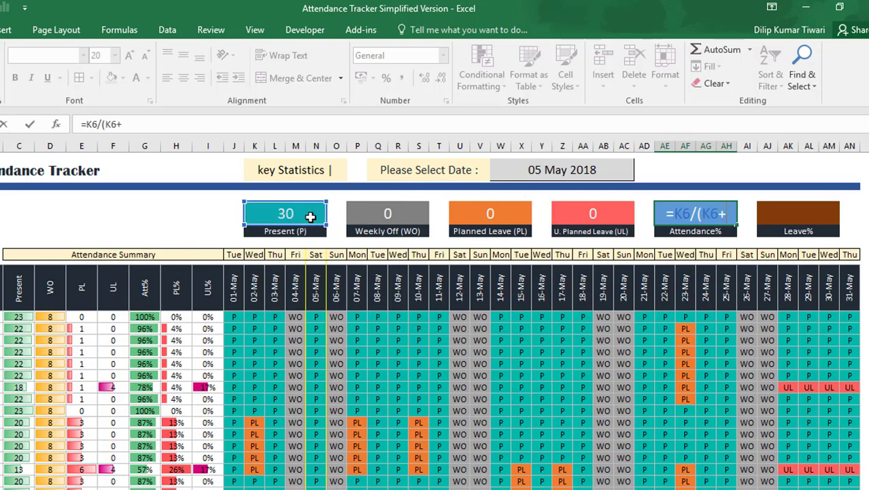
pyautogui.click(478, 216)
pyautogui.write('+')
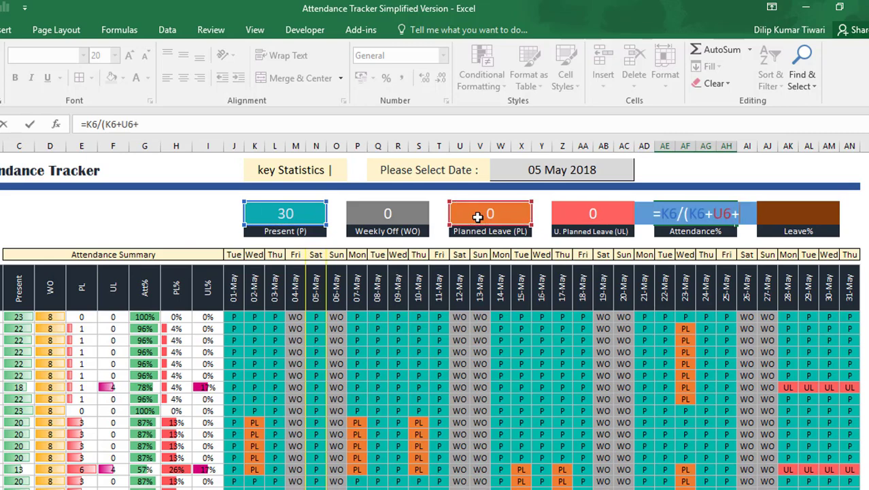
pyautogui.click(566, 216)
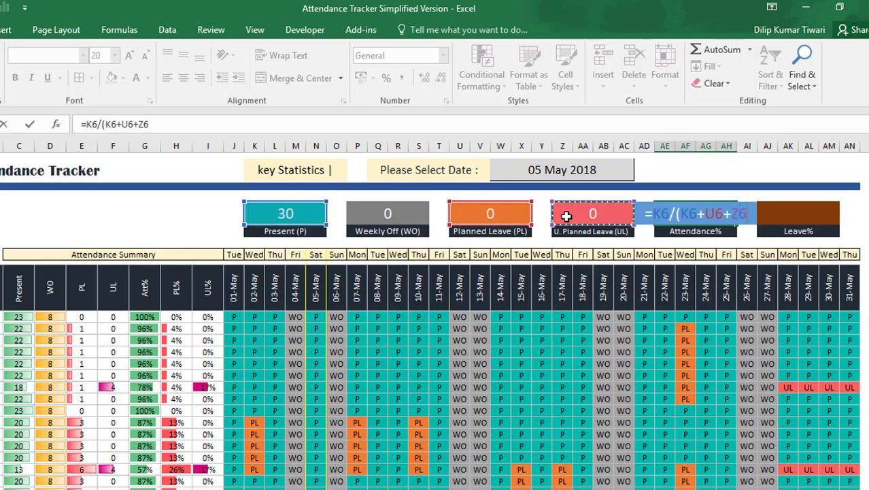
pyautogui.write(')')
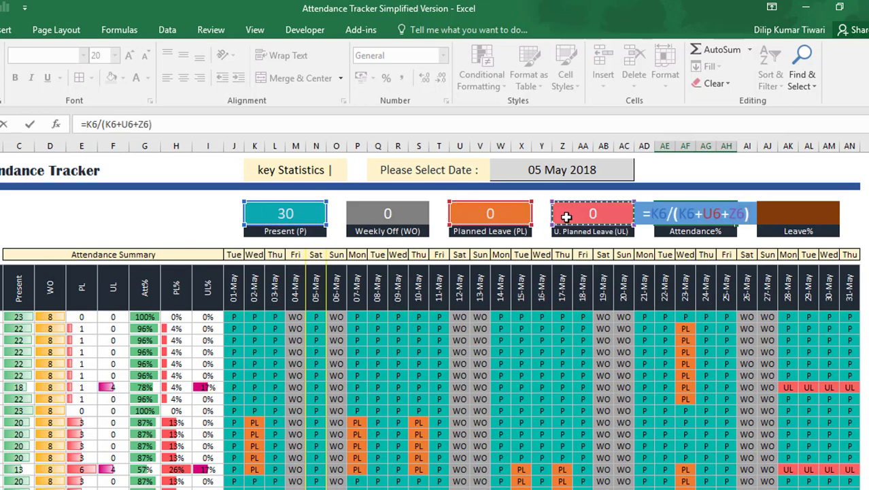
pyautogui.press('Return')
pyautogui.press('Up')
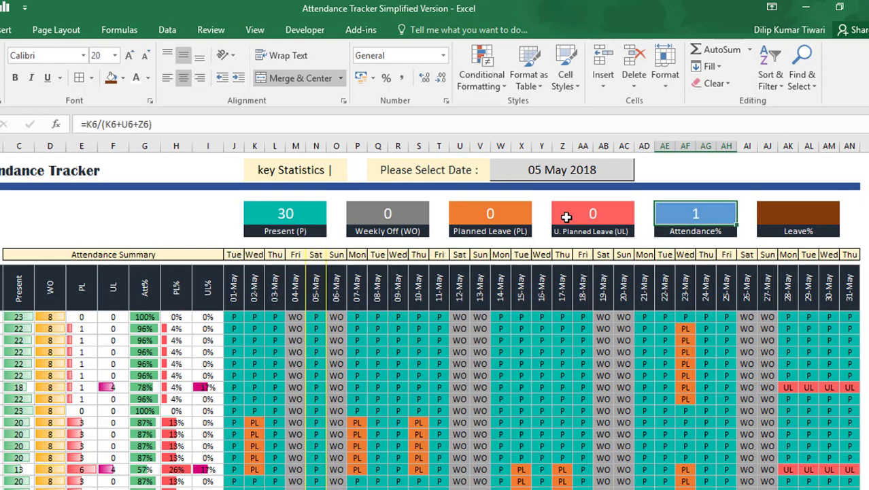
pyautogui.hotkey('ctrl', 'shift', '5')
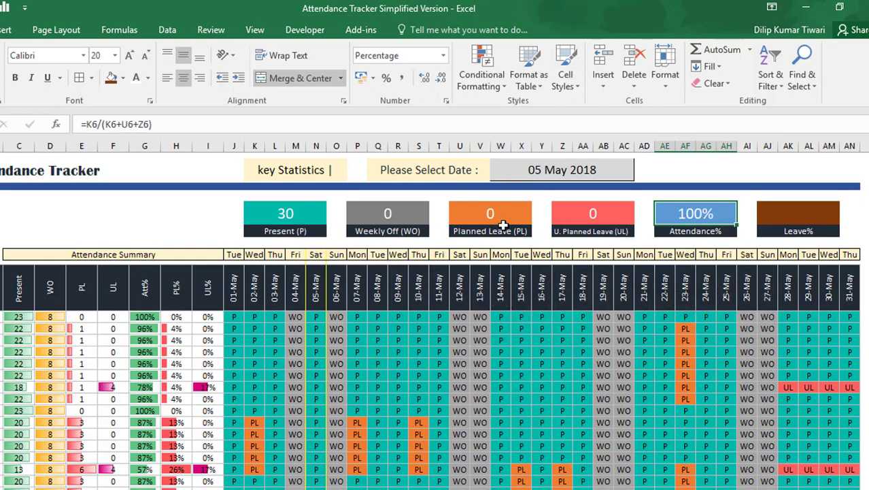
# Enter the formula =100%-AE6 in the Leave% box to subtract the attendance percentage
pyautogui.click(788, 216)
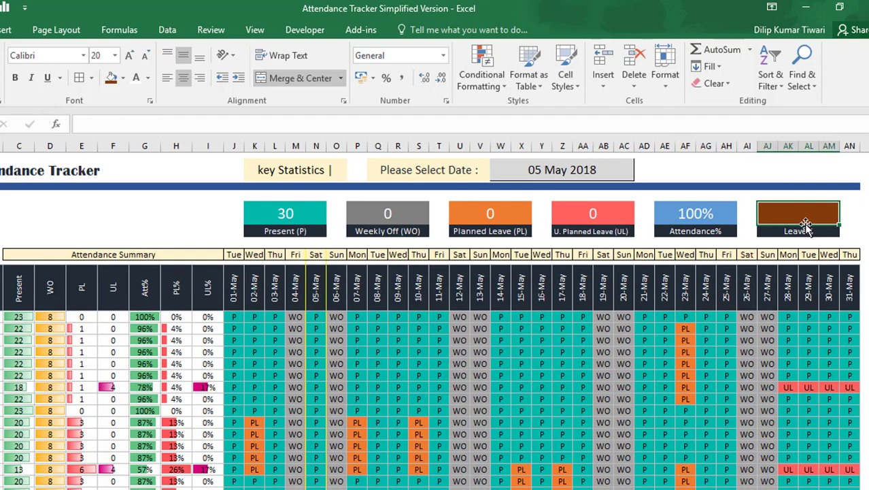
pyautogui.write('=')
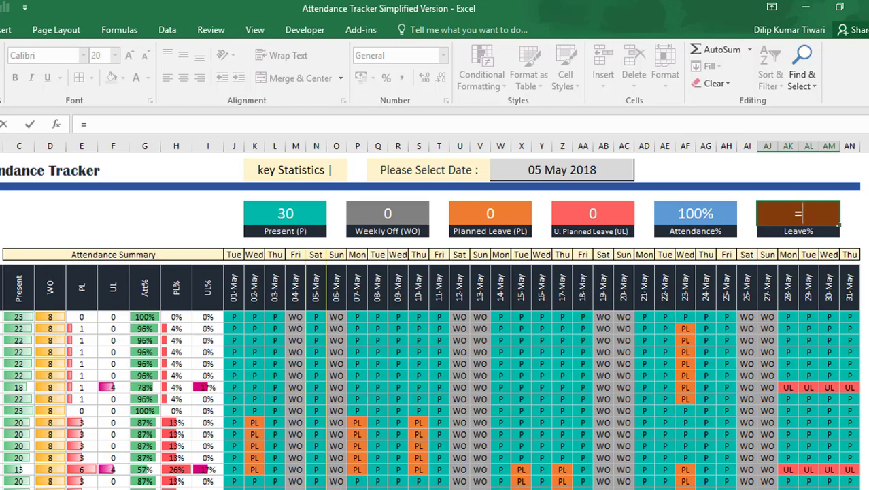
pyautogui.write('10')
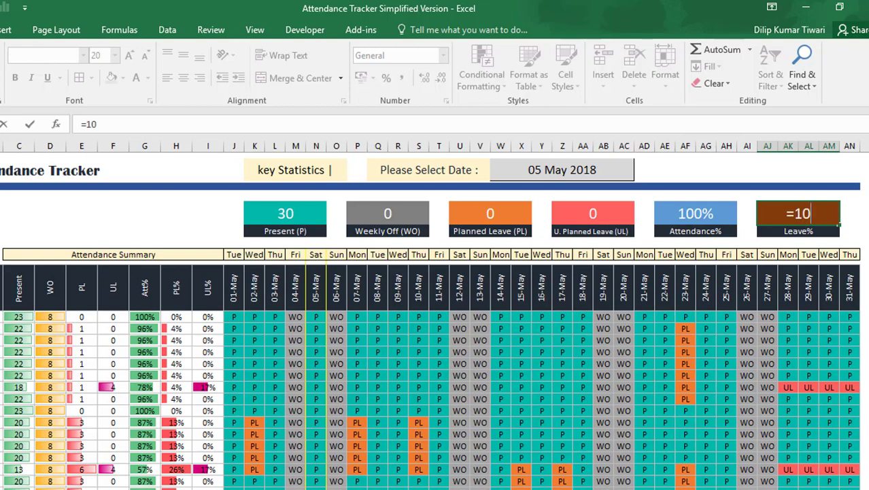
pyautogui.write('0%-')
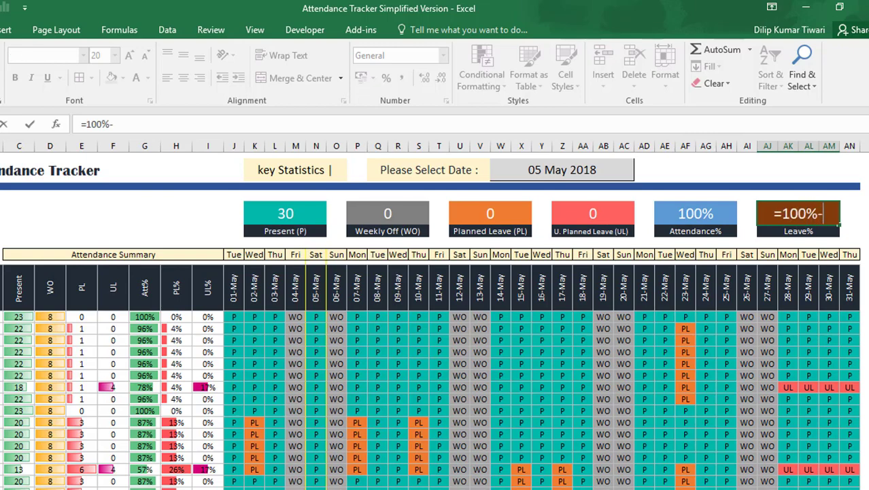
pyautogui.click(703, 212)
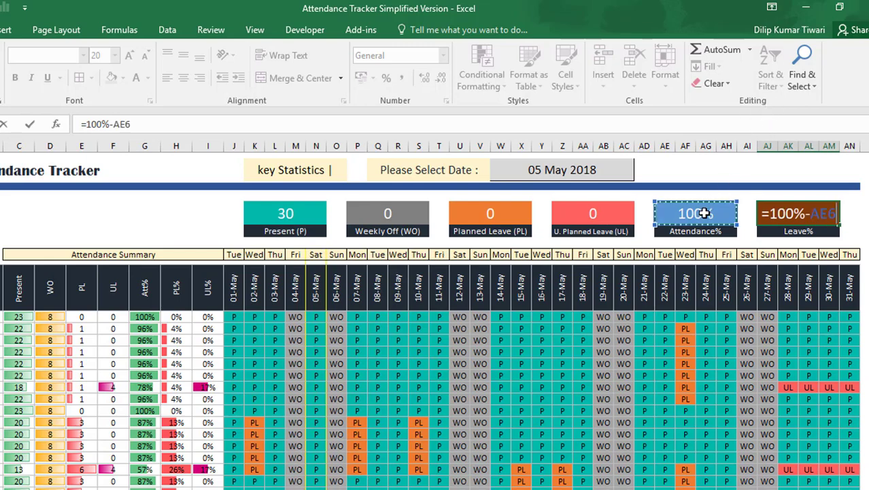
pyautogui.press('Return')
pyautogui.press('Up')
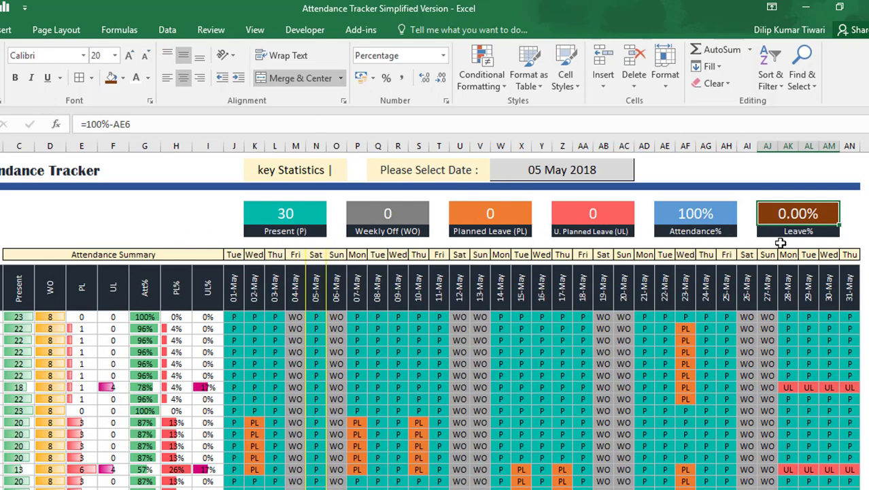
# Wrap the Present (P) box's COUNTIF formula in IFERROR with "NA" as the error value
pyautogui.click(285, 216)
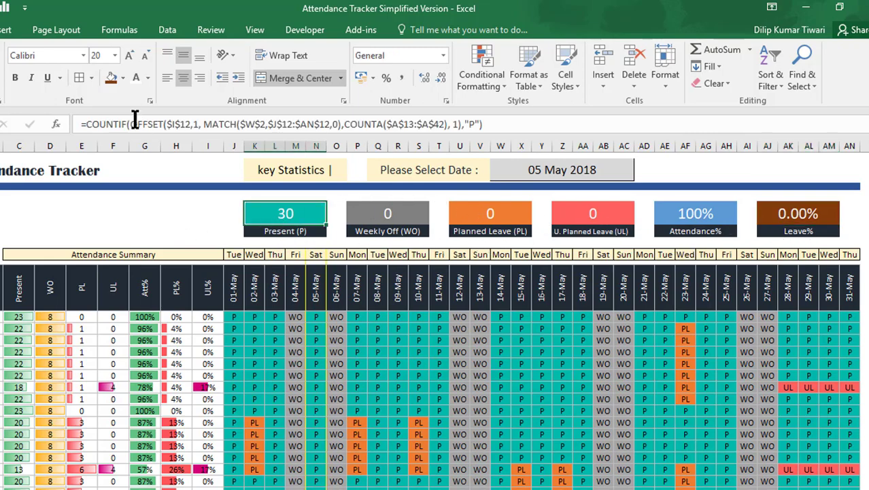
pyautogui.click(84, 124)
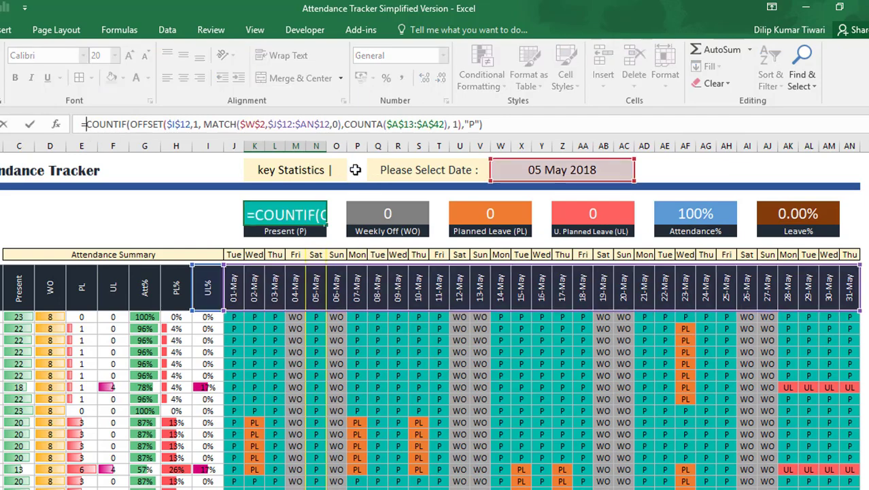
pyautogui.write('IF')
pyautogui.press('Down')
pyautogui.press('Tab')
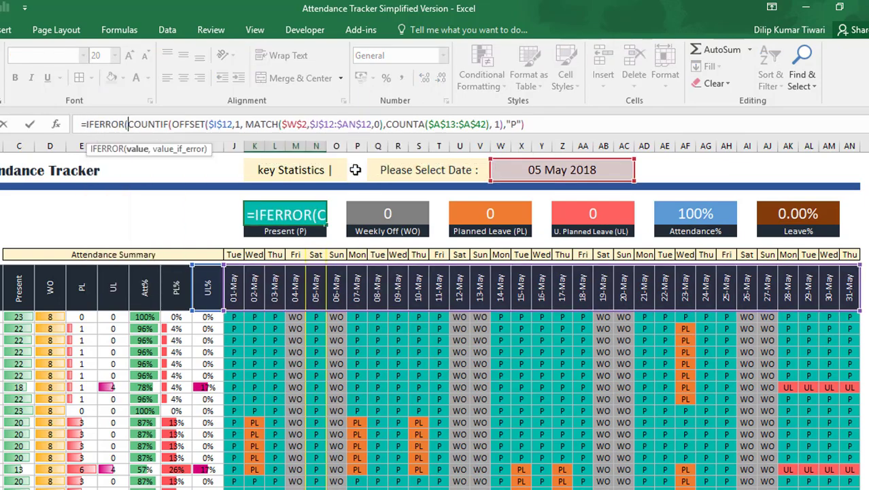
pyautogui.click(539, 124)
pyautogui.write(',COU')
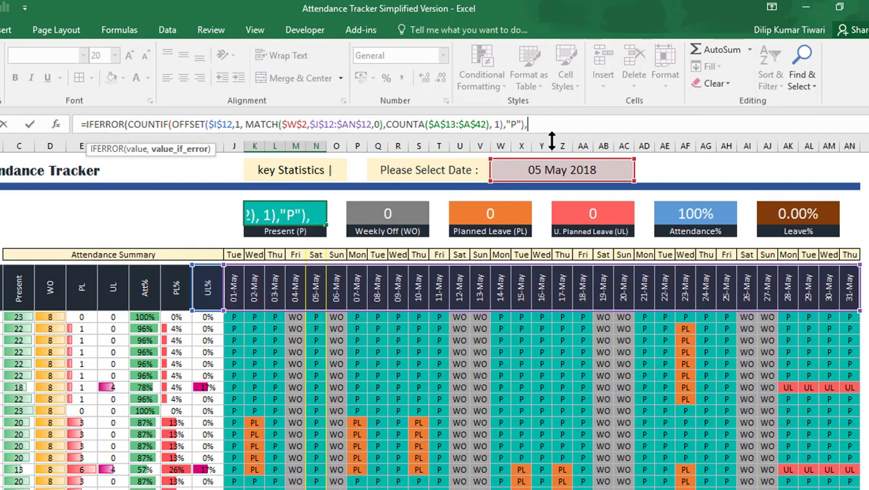
pyautogui.write('N')
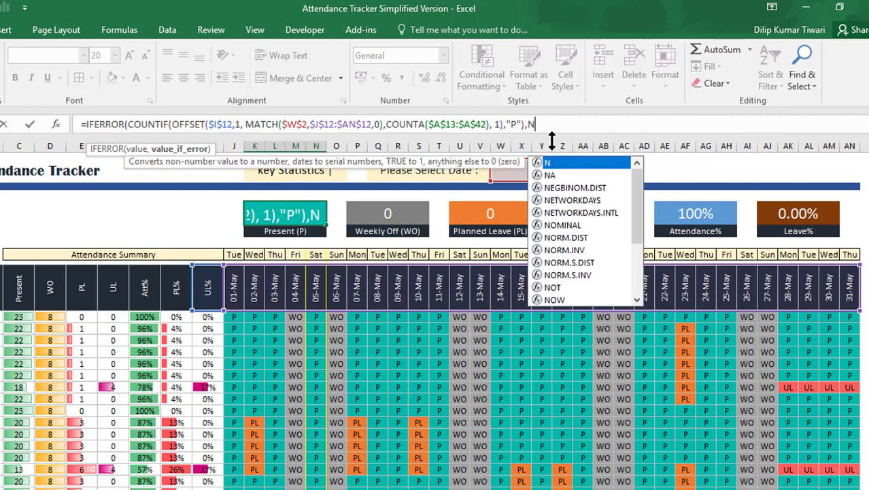
pyautogui.press('BackSpace')
pyautogui.write('"NA')
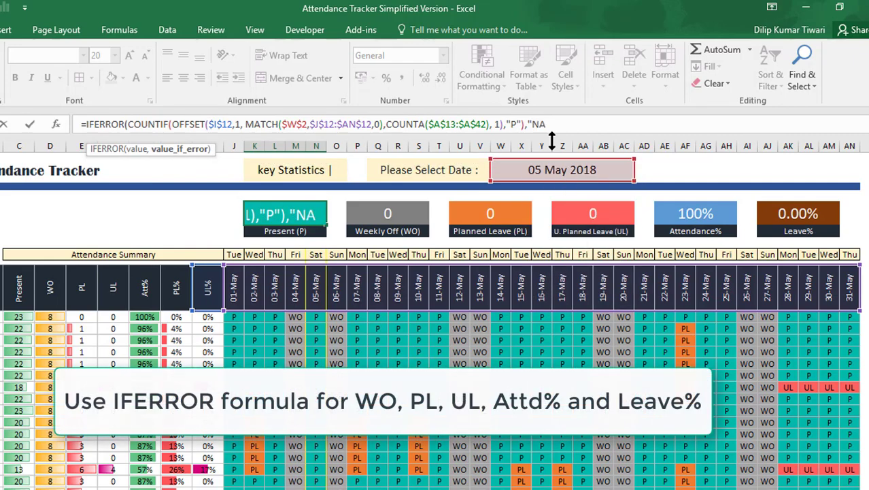
pyautogui.write('"')
pyautogui.press('Tab')
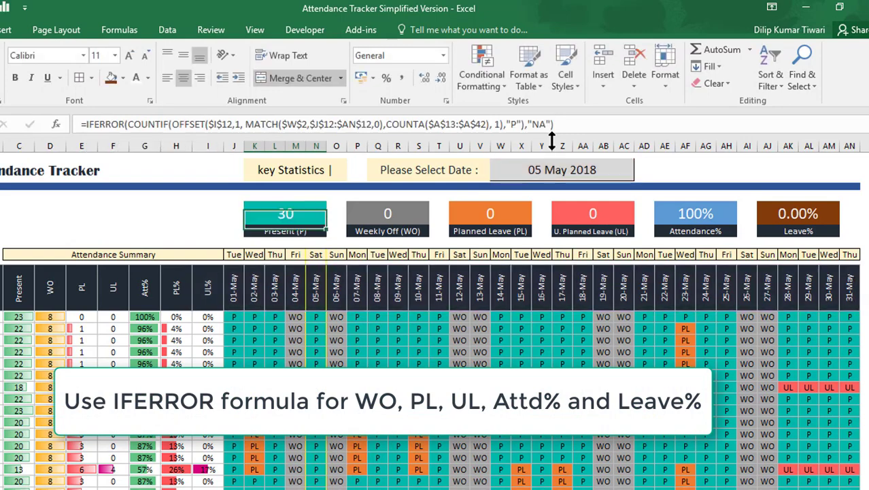
# Wrap the Weekly Off (WO) box's COUNTIF formula in IFERROR with "NA" as the error value
pyautogui.click(91, 124)
pyautogui.write('ife')
pyautogui.press('Tab')
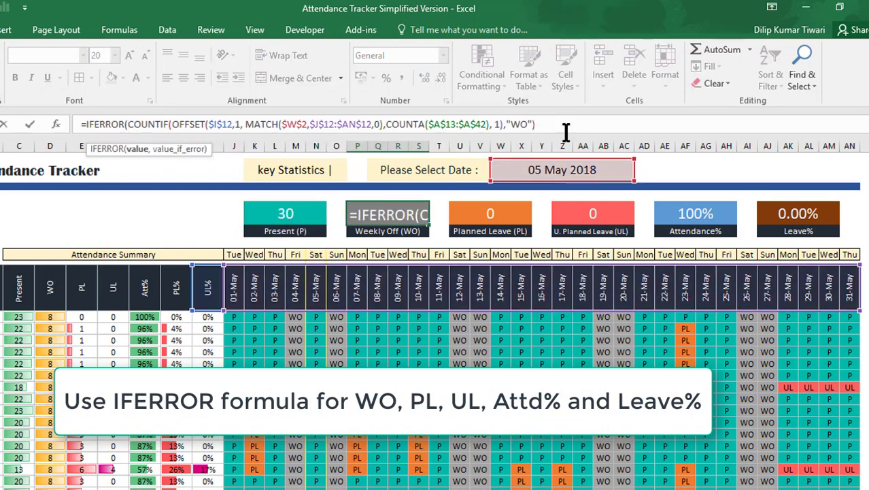
pyautogui.press('End')
pyautogui.write(',"NA"0')
pyautogui.press('Tab')
pyautogui.press('Return')
pyautogui.press('Escape')
pyautogui.press('Tab')
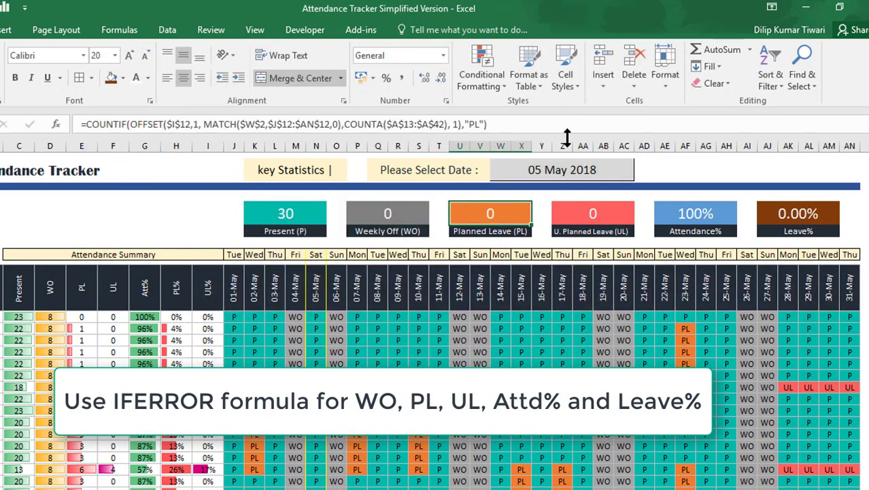
# Wrap the Planned Leave (PL) box's COUNTIF formula in IFERROR with "NA" as the error value
pyautogui.click(86, 124)
pyautogui.write('ife')
pyautogui.press('Tab')
pyautogui.click(552, 125)
pyautogui.write(',"NA"')
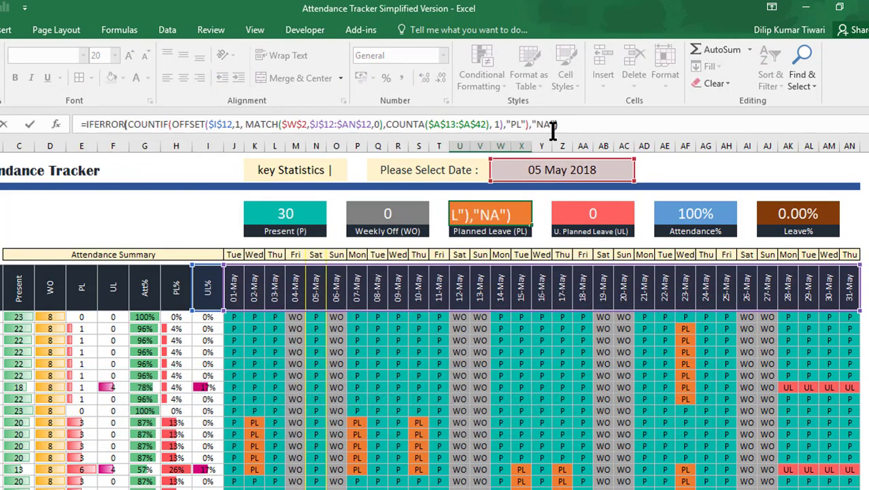
pyautogui.press('Tab')
# Wrap the U. Planned Leave (UL) box's COUNTIF formula in IFERROR with "NA" as the error value
pyautogui.click(86, 124)
pyautogui.write('ife')
pyautogui.press('Tab')
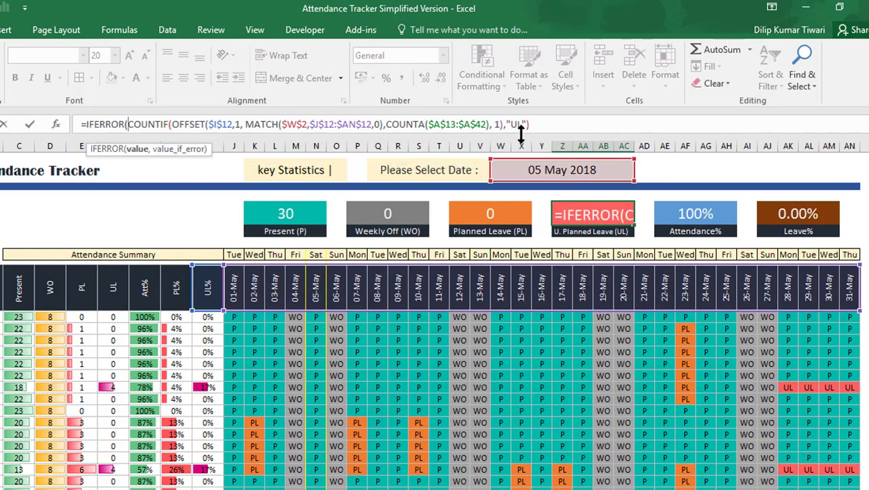
pyautogui.click(531, 124)
pyautogui.write(',"NA"')
pyautogui.press('Return')
# Wrap the Attendance% box's division formula in IFERROR with "NA" as the error value
pyautogui.click(694, 213)
pyautogui.click(86, 124)
pyautogui.write('ife')
pyautogui.press('Tab')
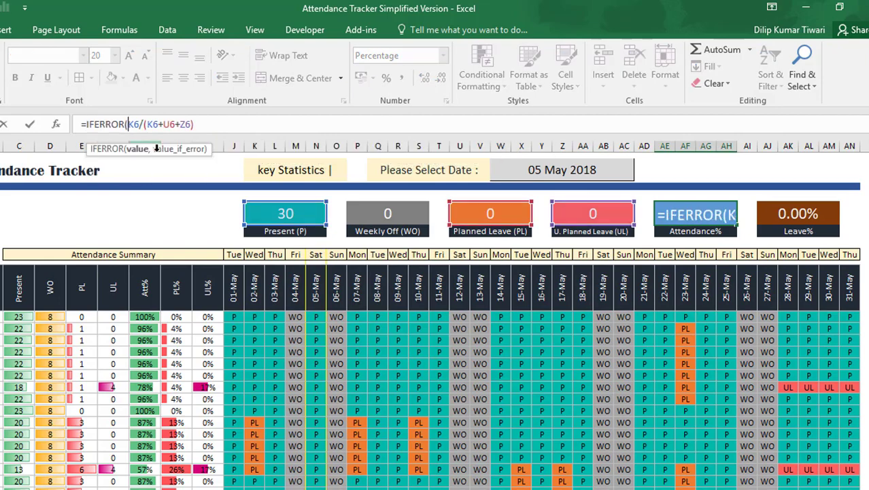
pyautogui.click(222, 125)
pyautogui.write(',"NA"')
pyautogui.press('Tab')
# Wrap the Leave% box's subtraction formula in IFERROR with "NA" as the error value
pyautogui.click(86, 124)
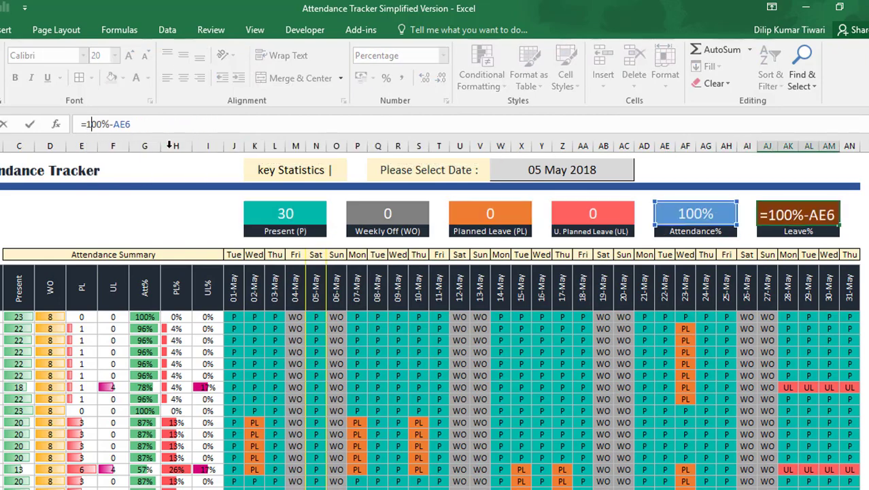
pyautogui.write('ife')
pyautogui.press('Tab')
pyautogui.write(',"NA"')
pyautogui.press('Return')
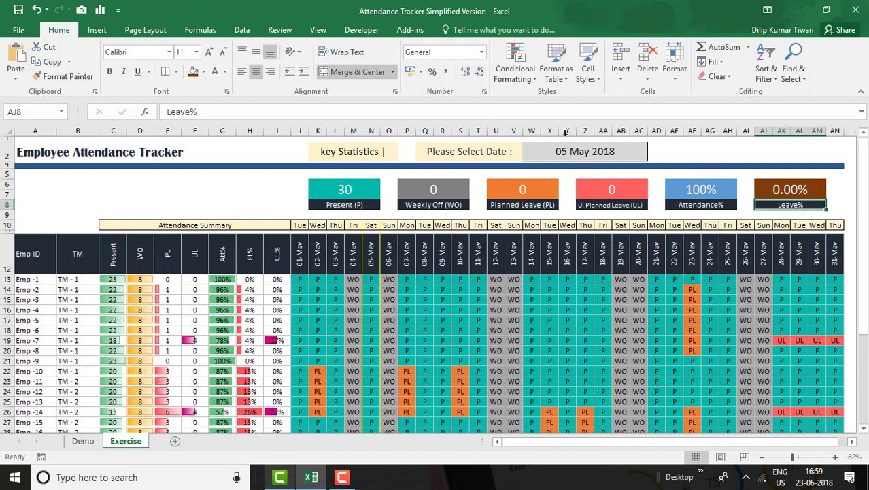
# Choose 07-May as the selected date for the key statistics
pyautogui.click(551, 154)
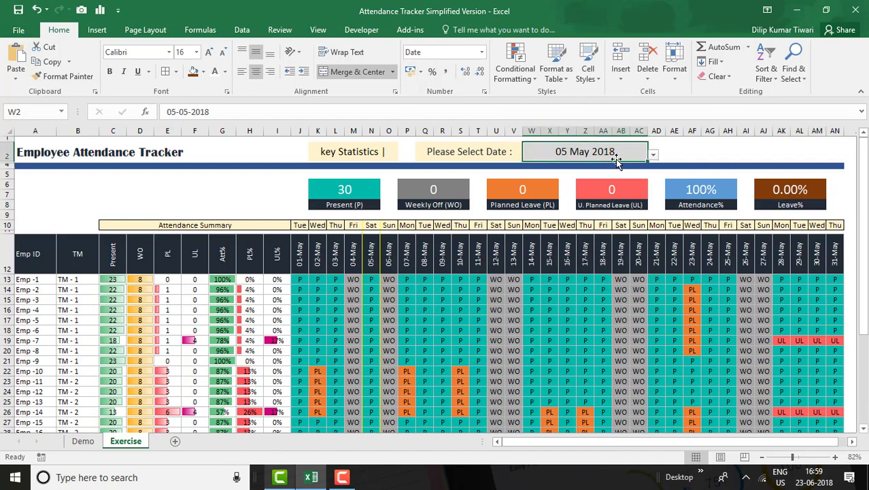
pyautogui.click(652, 153)
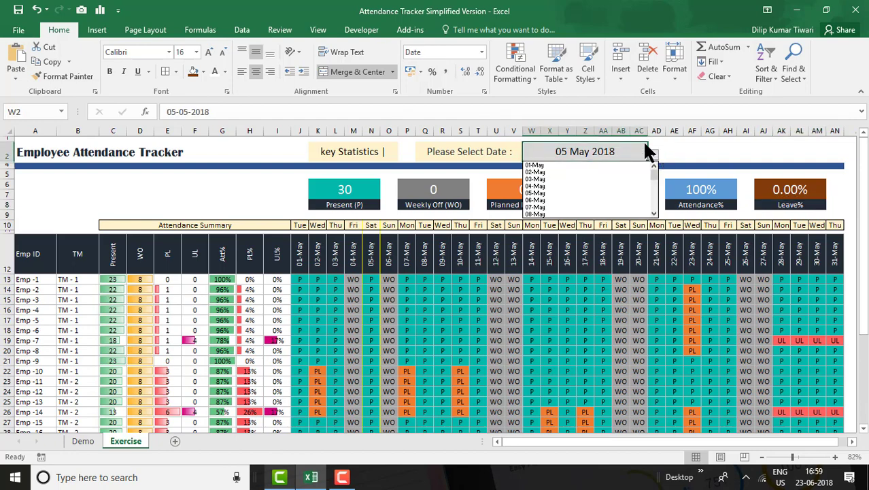
pyautogui.click(547, 207)
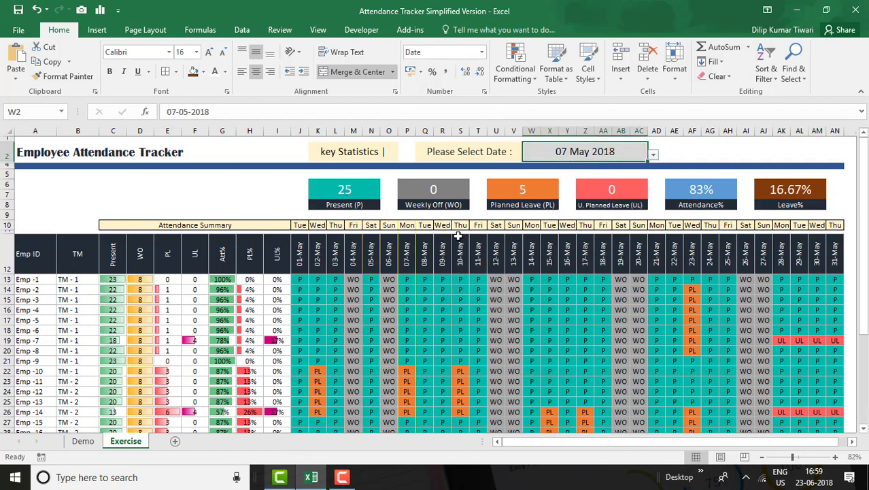